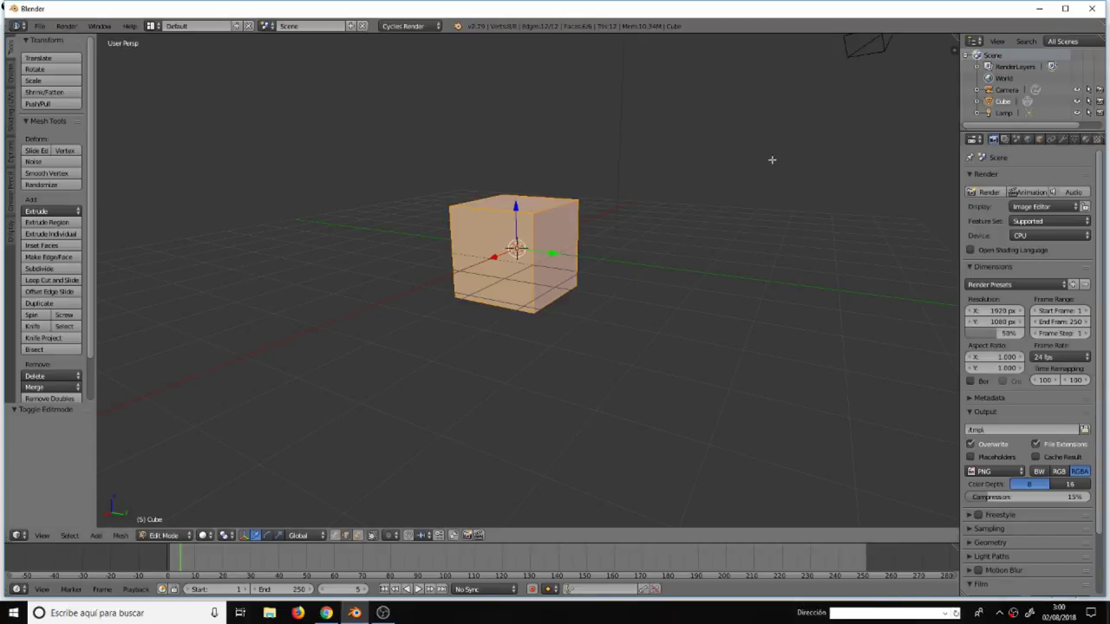
- Scale the cube down to 0.122 in top view, then switch to front orthographic view
scroll(536, 261, down, 3)
scroll(537, 261, up, 2)
scroll(537, 261, up, 2)
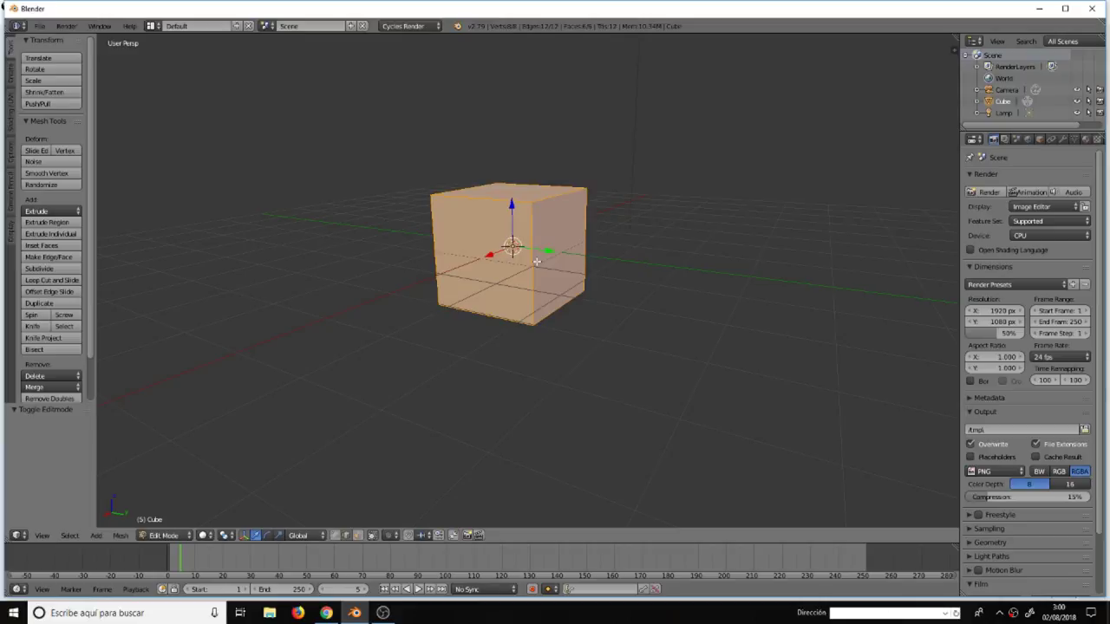
key(KP_7)
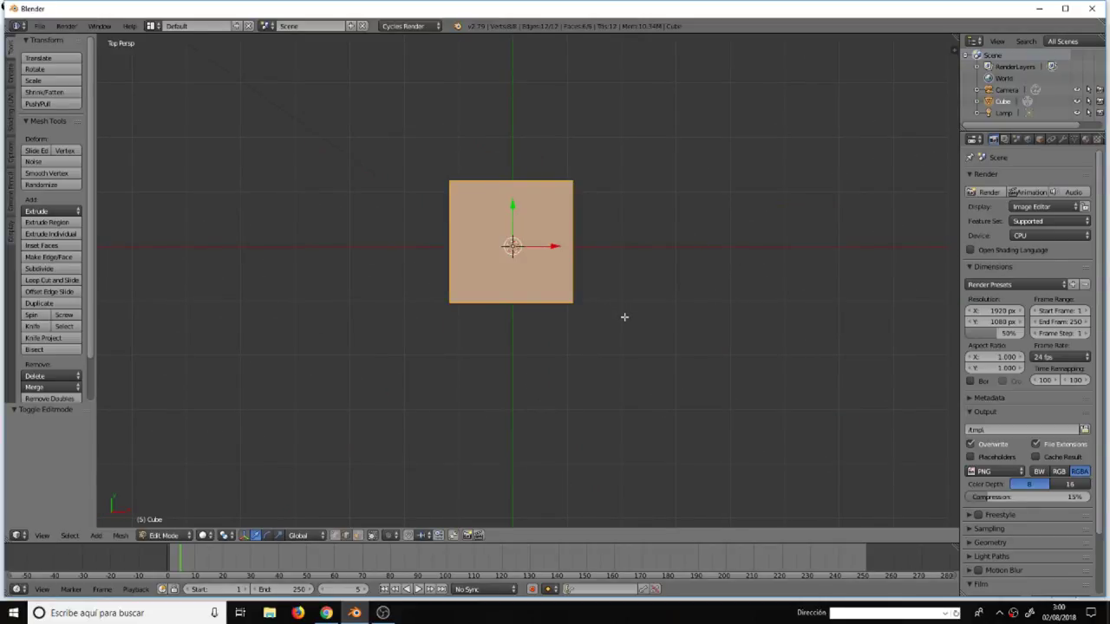
key(s)
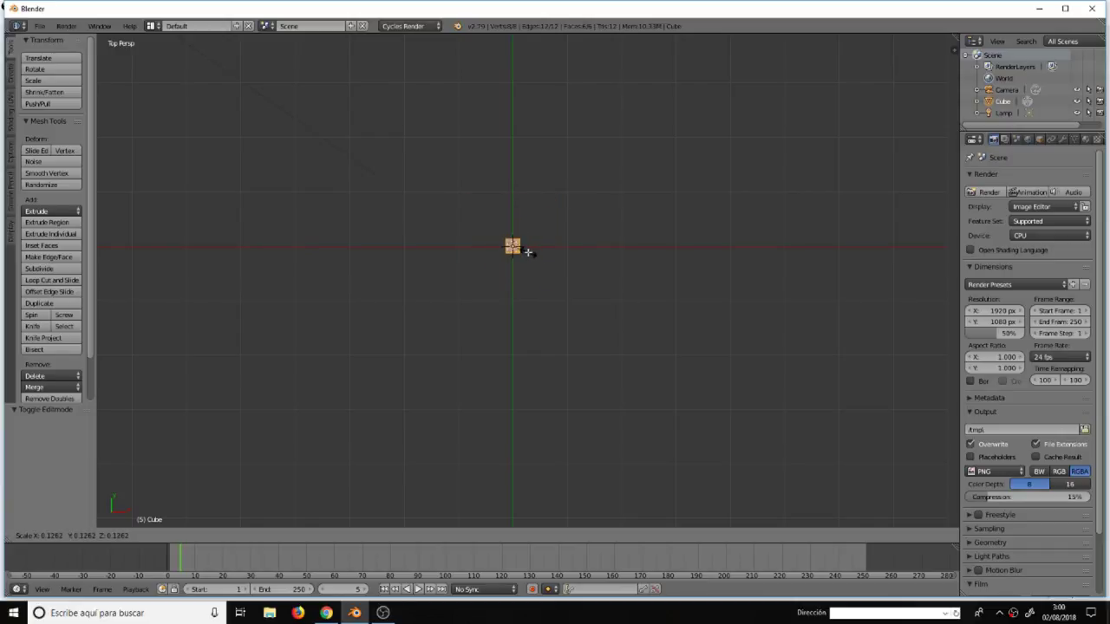
click(528, 252)
key(KP_1)
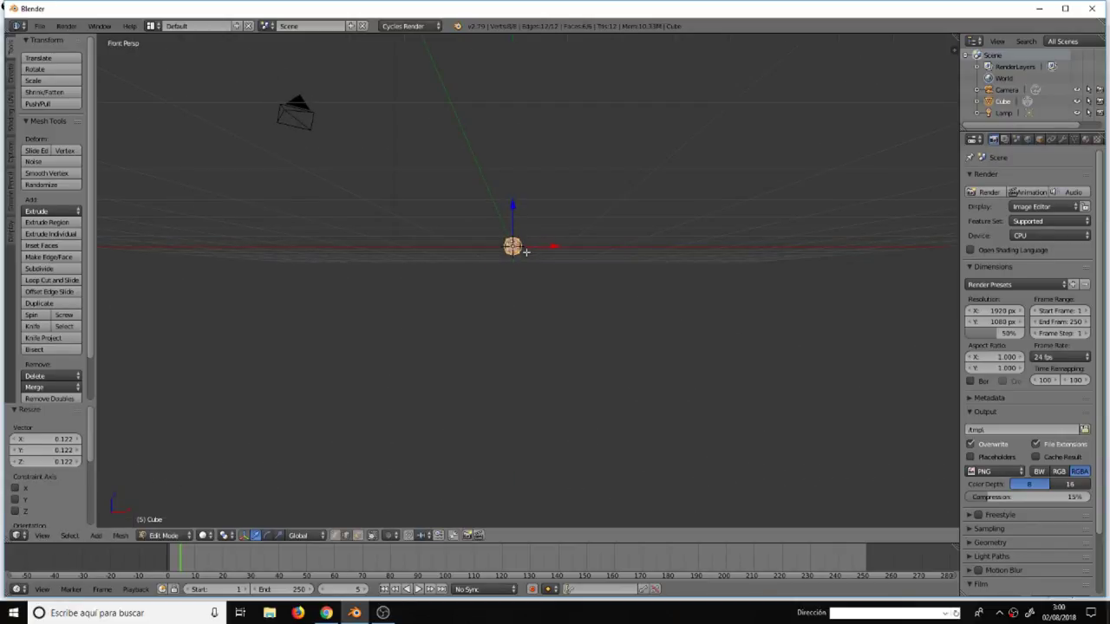
key(KP_5)
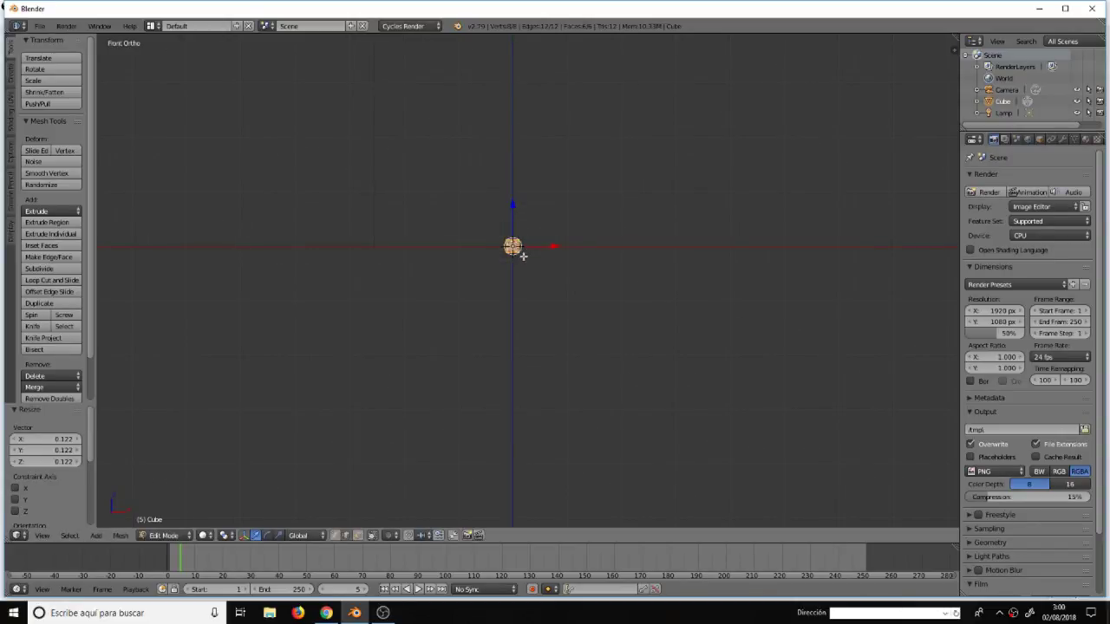
scroll(520, 278, up, 5)
- Raise the small cube 0.132 along the Z axis
key(g)
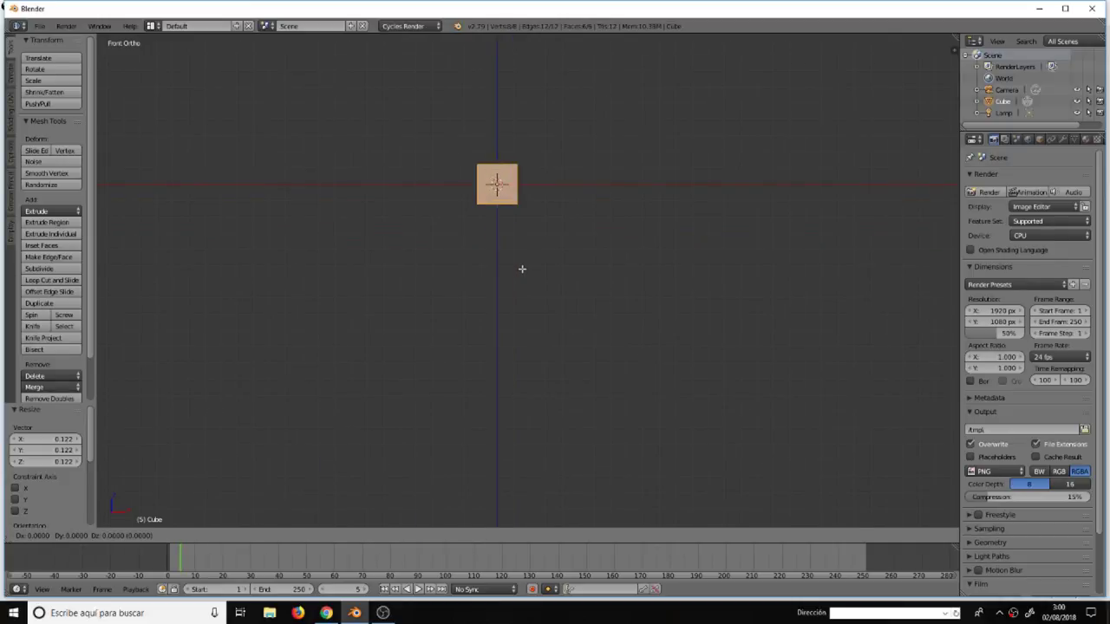
key(z)
click(530, 248)
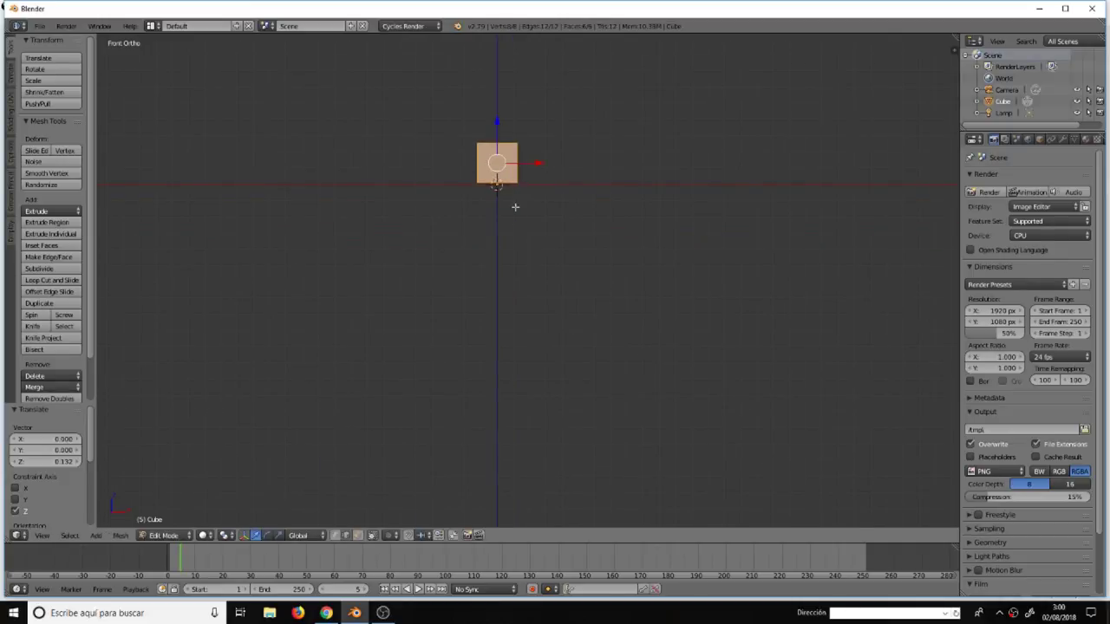
- Add a plane and scale it up 9.618 times as a ground floor
key(shift+a)
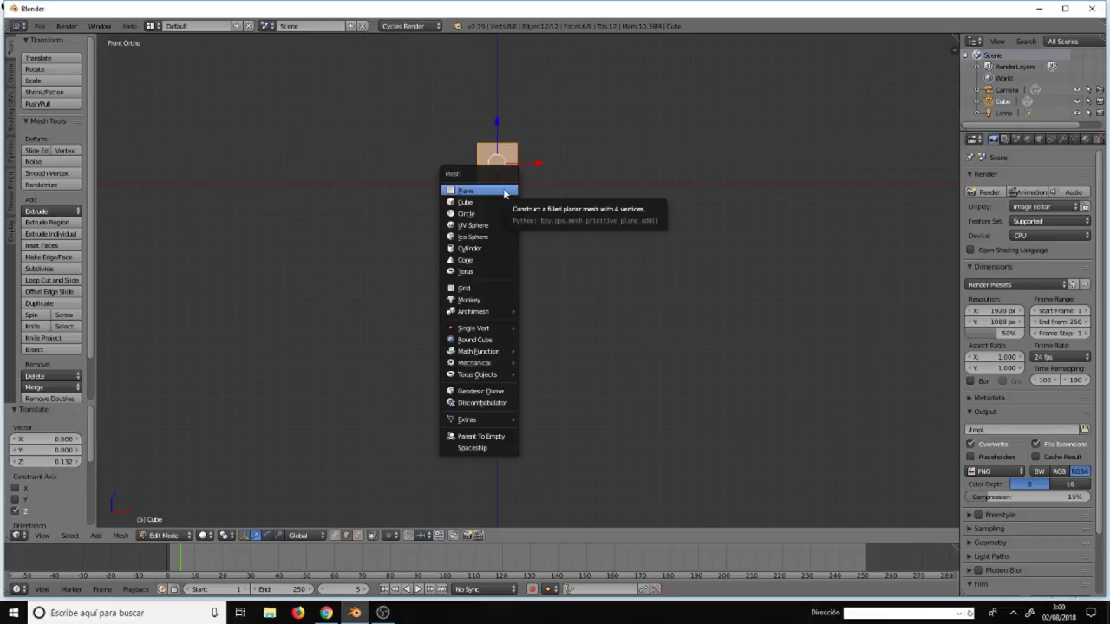
click(505, 192)
key(s)
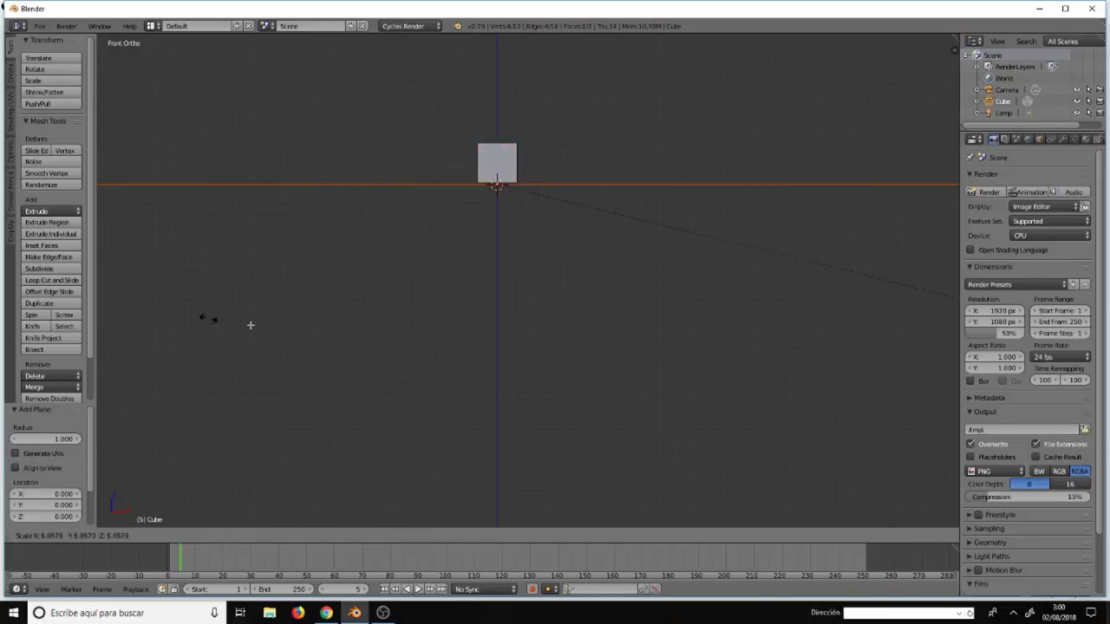
click(370, 363)
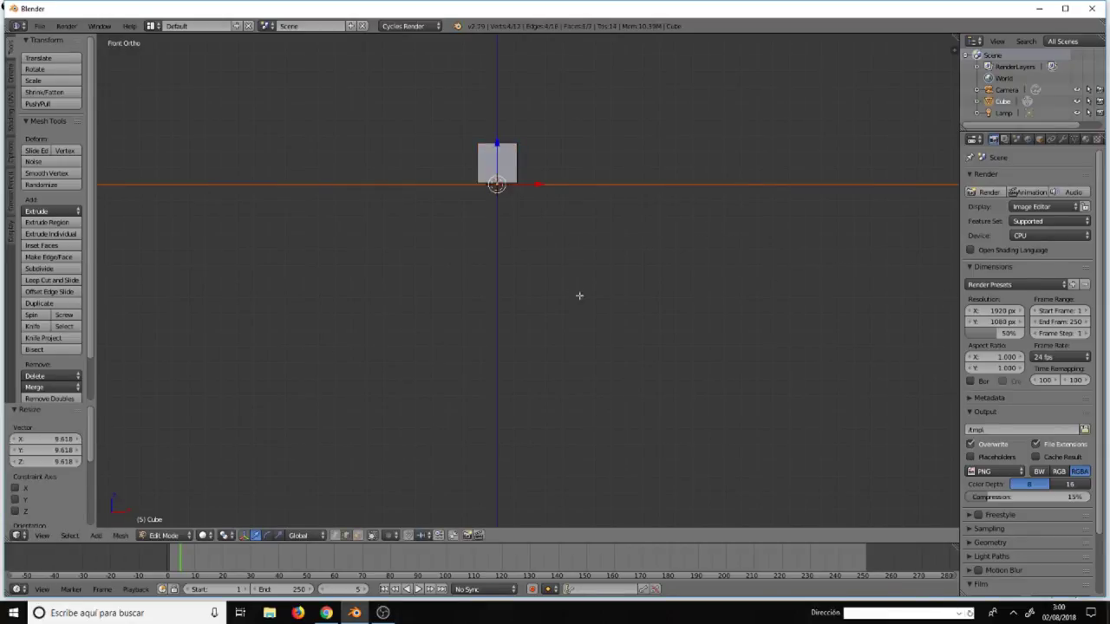
mouse_move(579, 296)
middle_down()
mouse_move(520, 217)
mouse_move(587, 298)
middle_up()
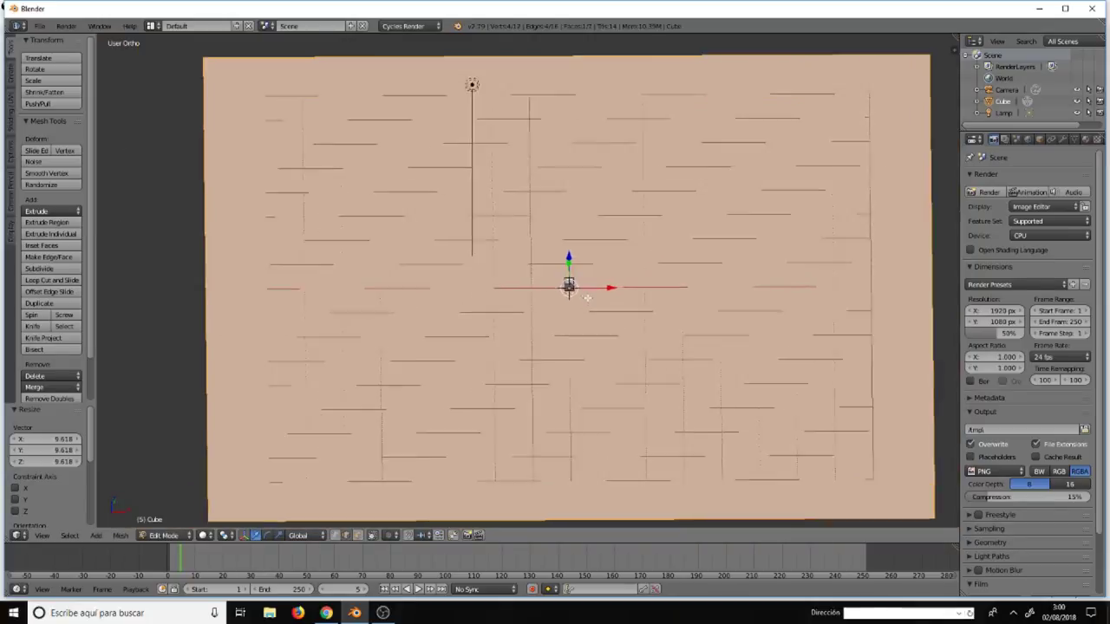
scroll(587, 297, up, 1)
- Switch to top orthographic wireframe view and undo a stray cube duplicate
key(Tab)
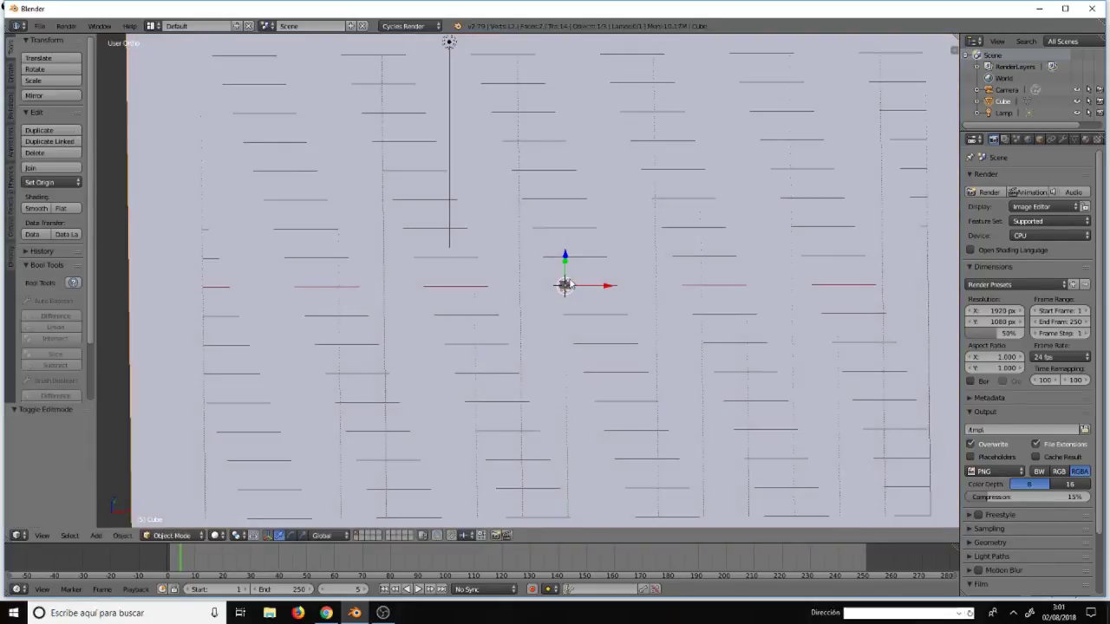
key(KP_7)
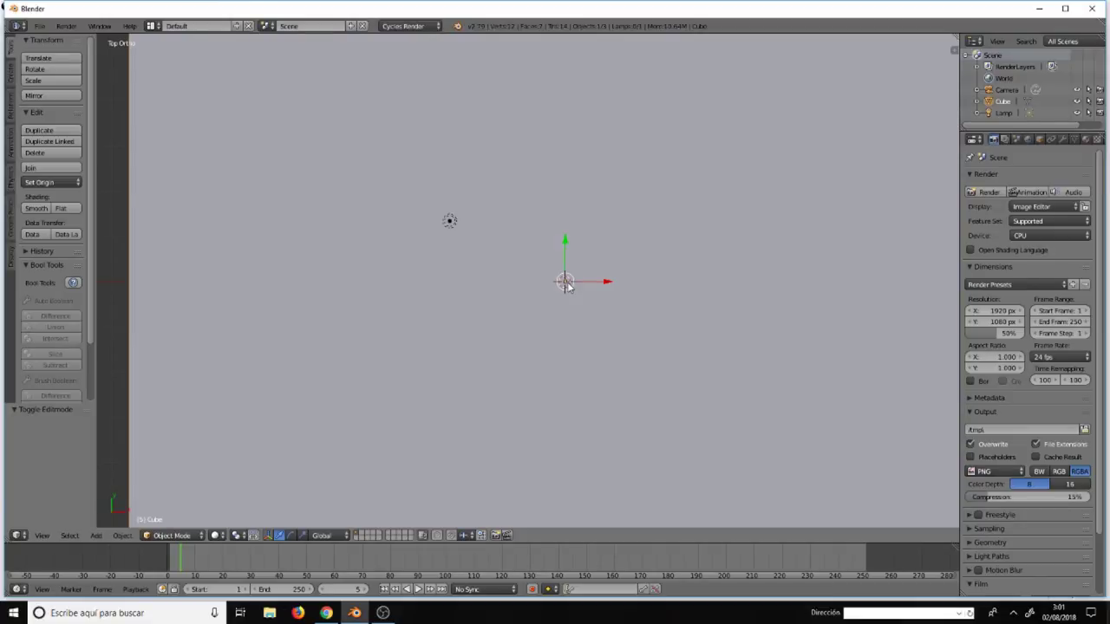
key(z)
scroll(567, 285, down, 1)
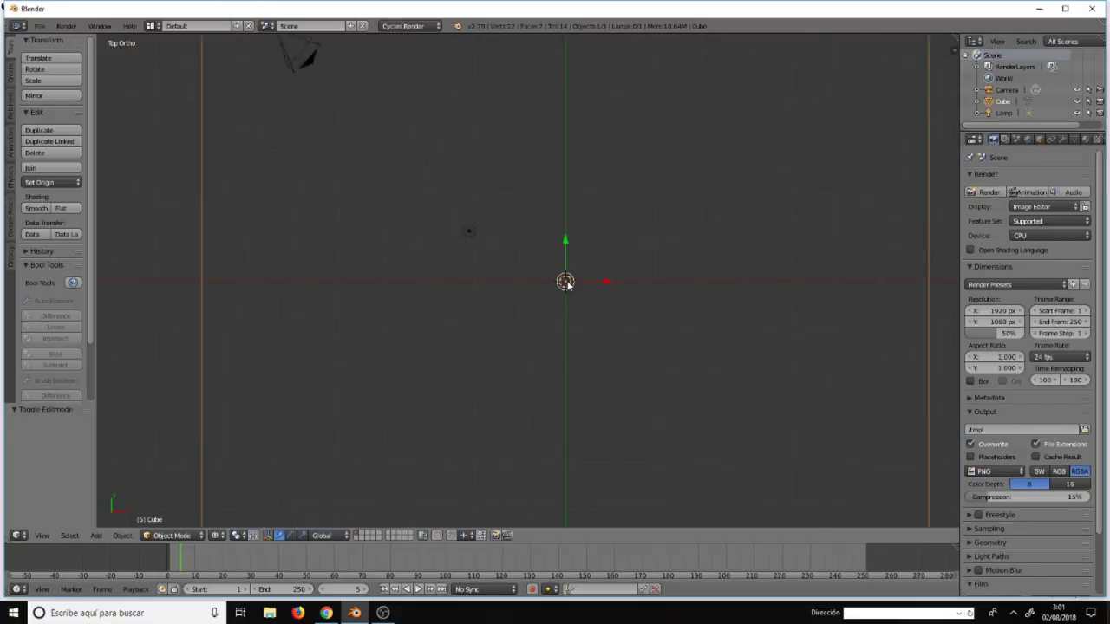
scroll(567, 285, down, 2)
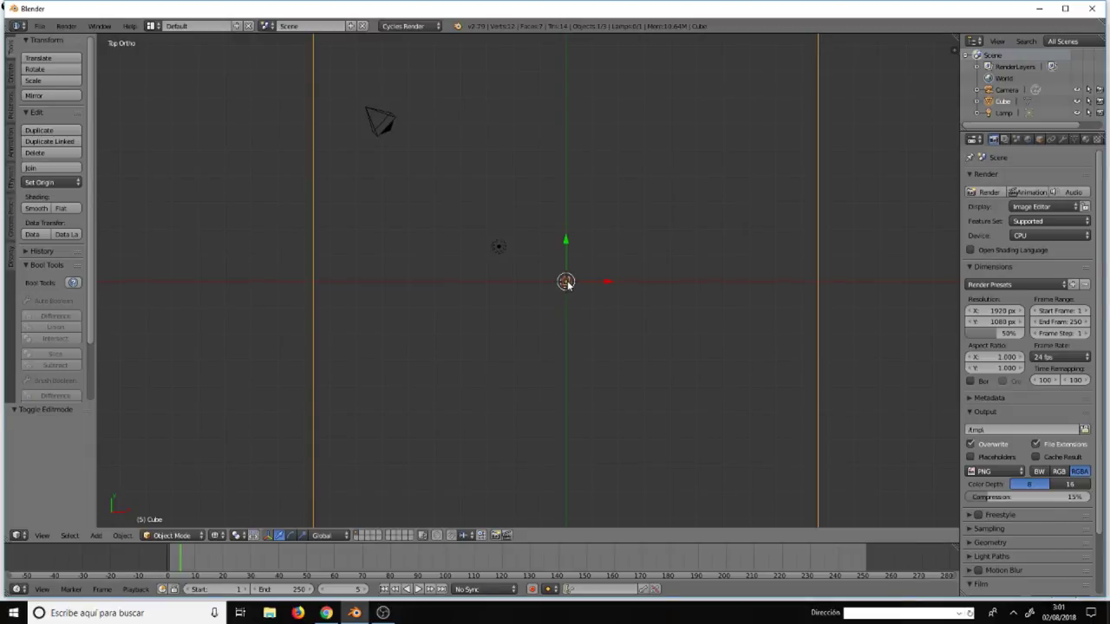
key(shift+d)
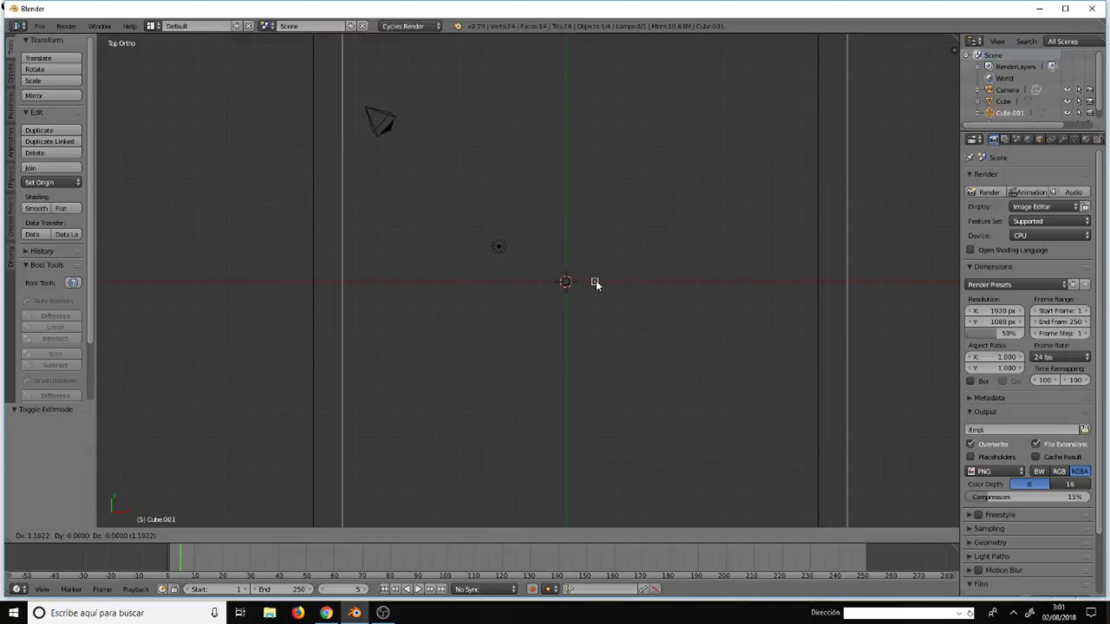
right_click(596, 280)
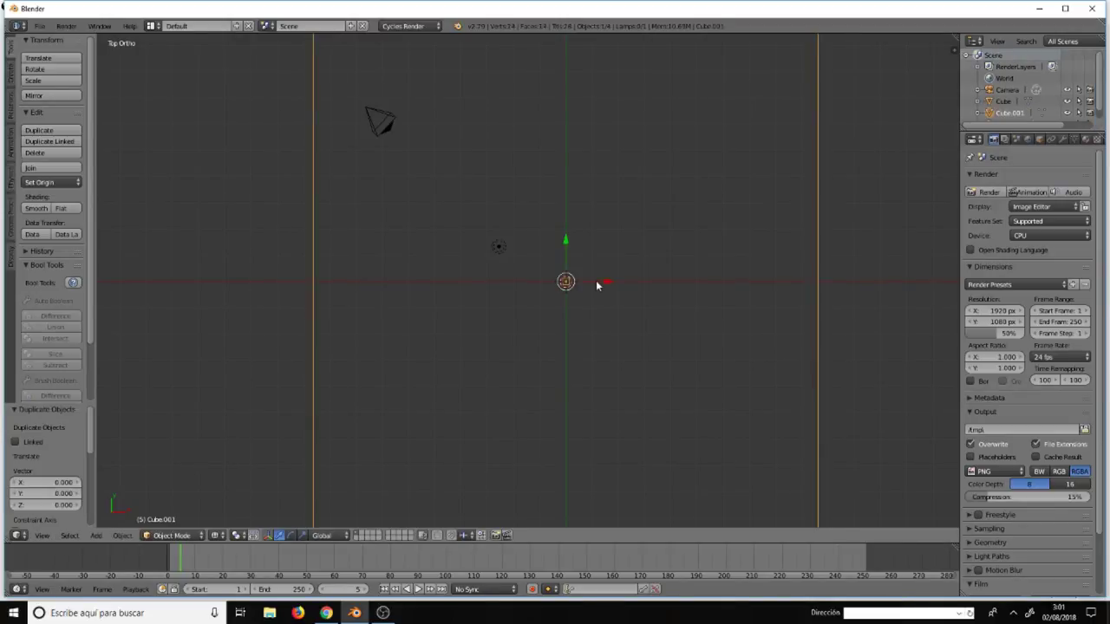
key(ctrl+z)
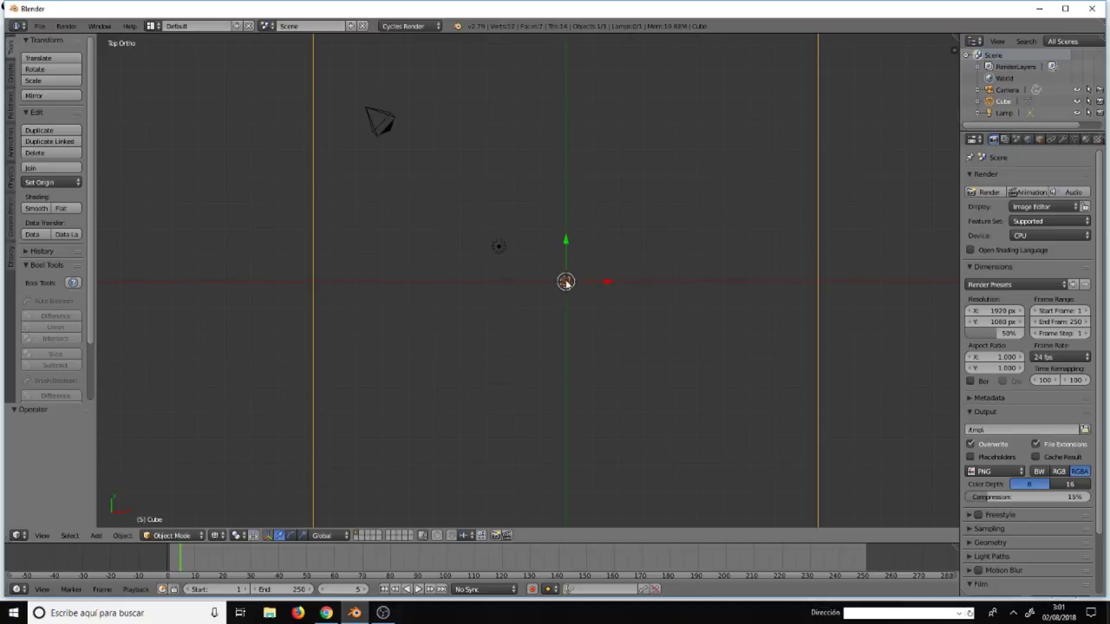
- Return to Edit Mode and pick an element of the small cube
key(Tab)
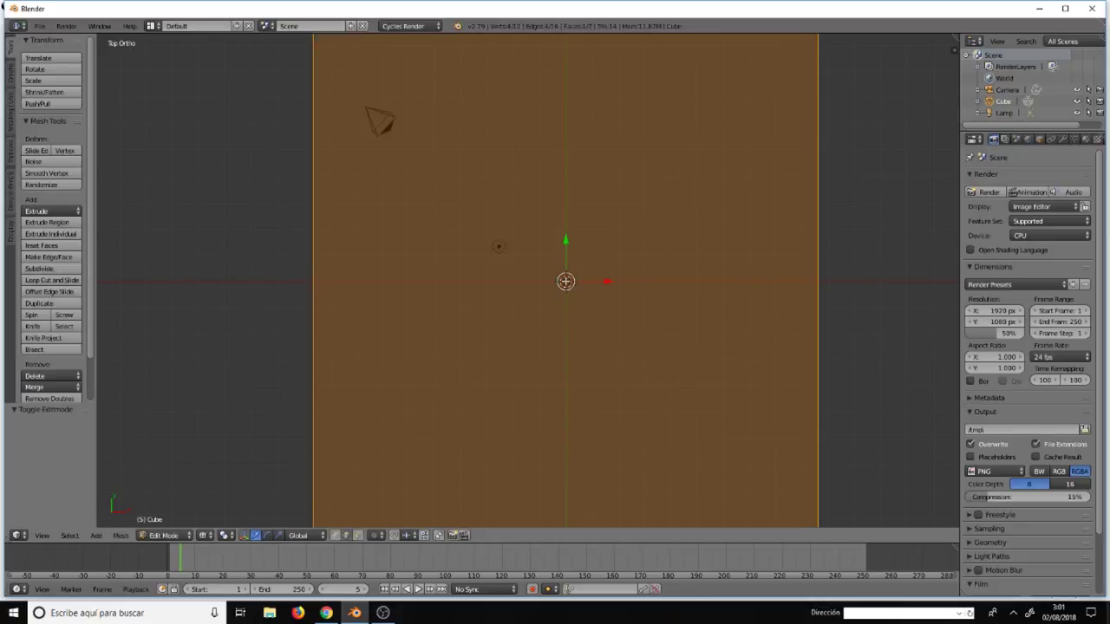
right_click(563, 281)
key(Tab)
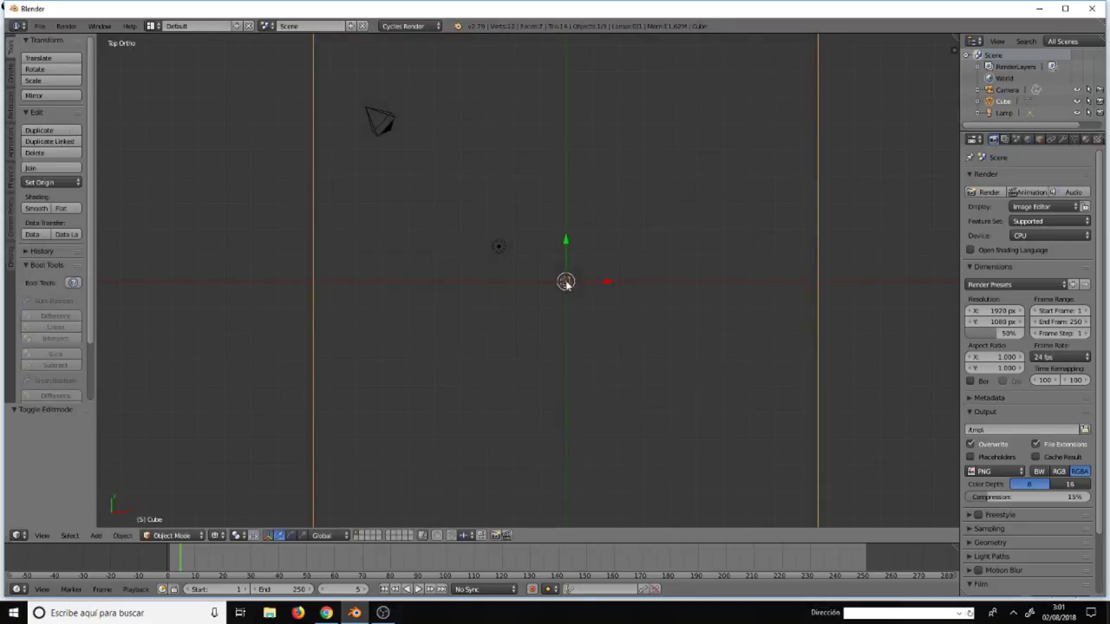
key(Tab)
- Select the linked small cube geometry and separate it into its own object
key(l)
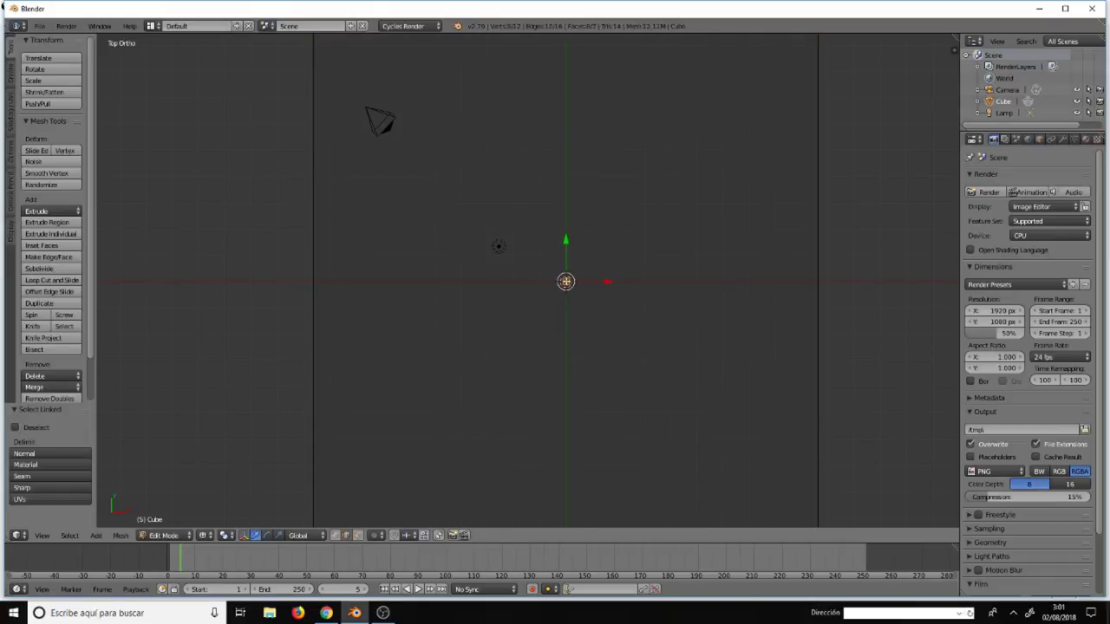
key(p)
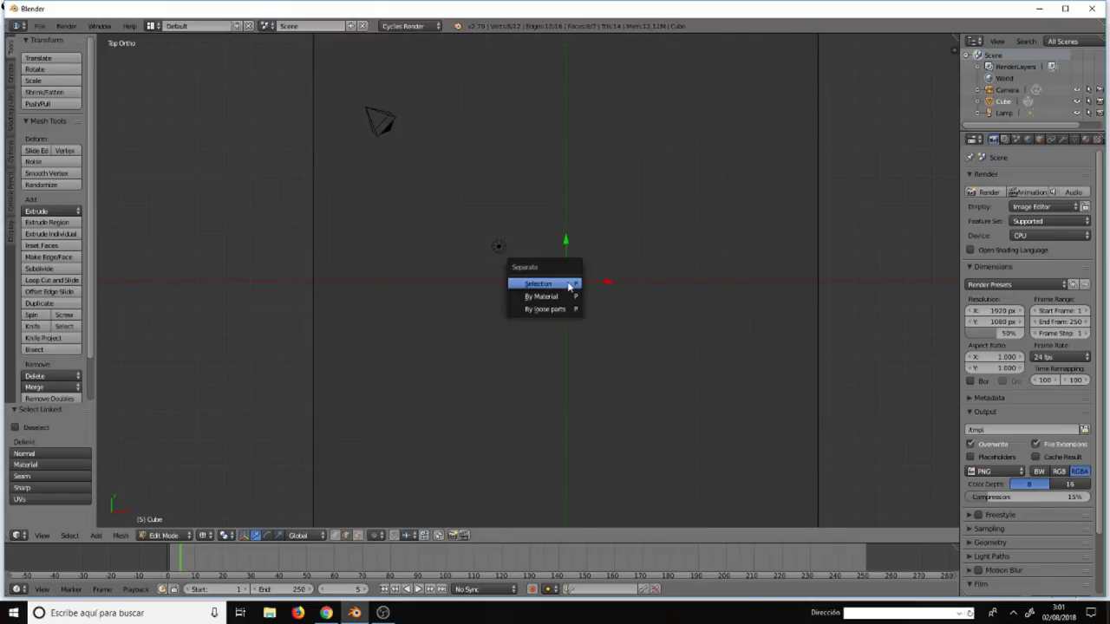
click(559, 285)
- Select the separated Cube.001 in Object Mode and start duplicating it
key(Tab)
right_click(565, 282)
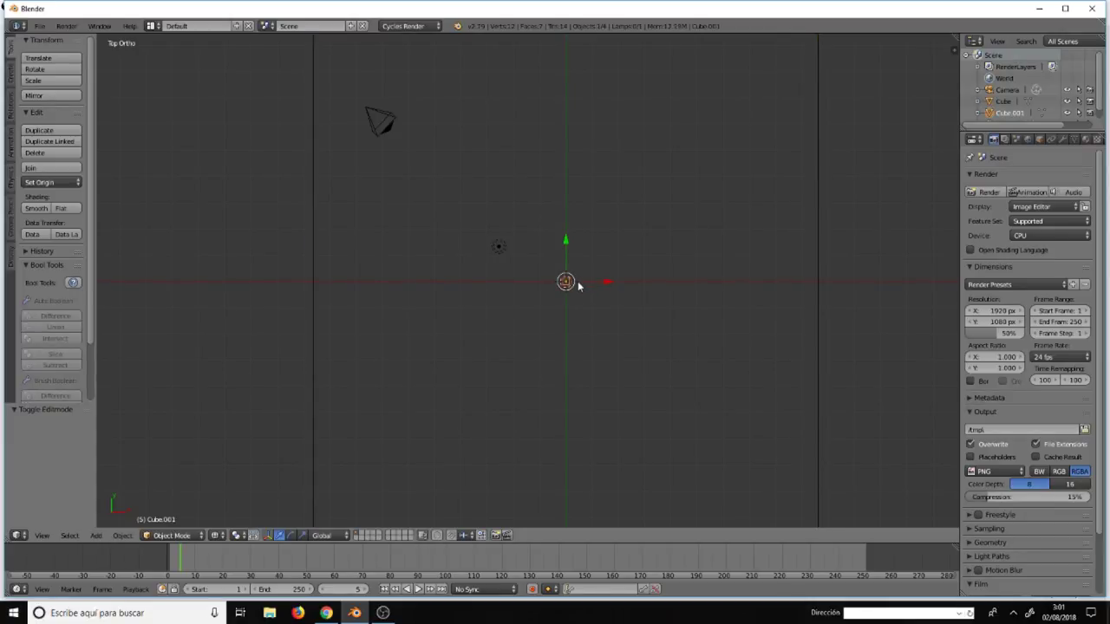
key(g)
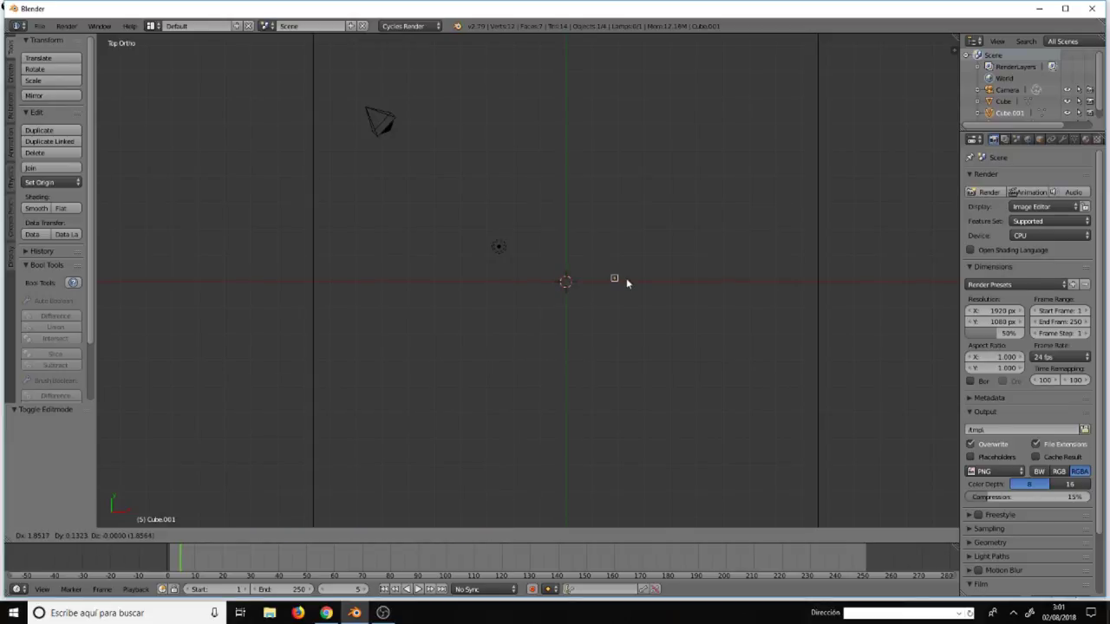
right_click(626, 277)
key(shift+d)
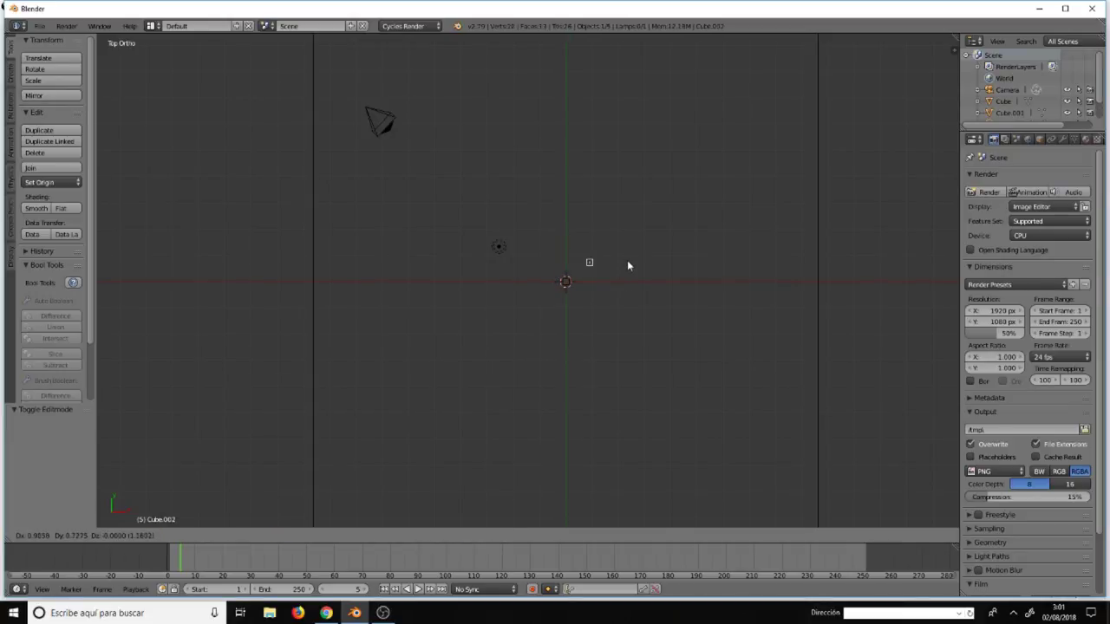
- Place cube copies up-right of centre, above, left, upper left and near the top
click(628, 265)
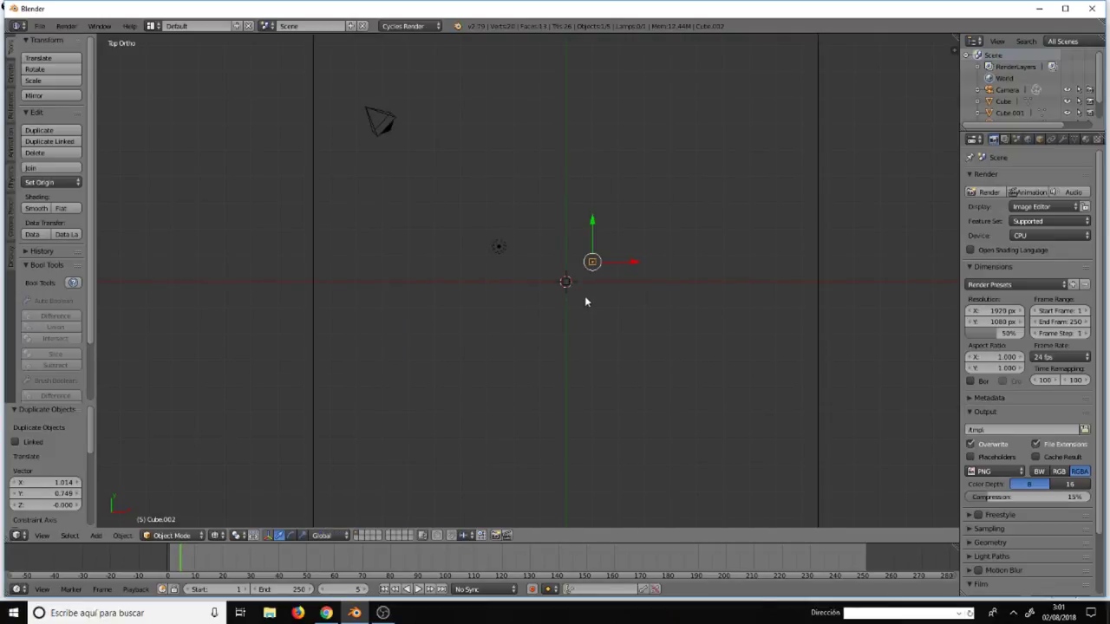
mouse_move(586, 300)
middle_down()
mouse_move(568, 228)
mouse_move(590, 307)
mouse_move(586, 292)
middle_up()
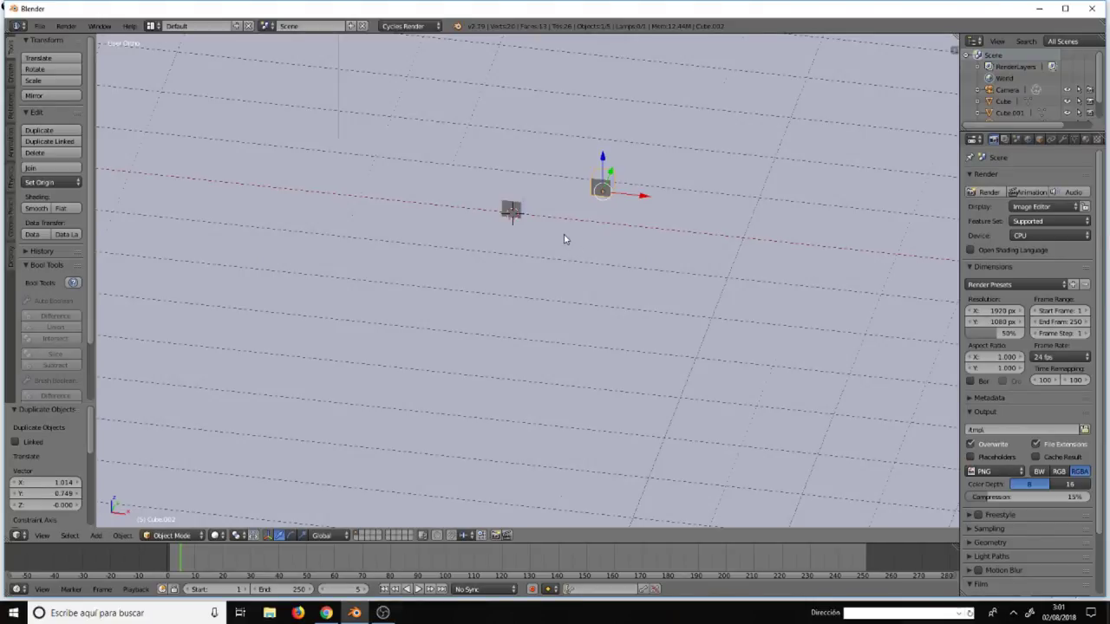
key(KP_7)
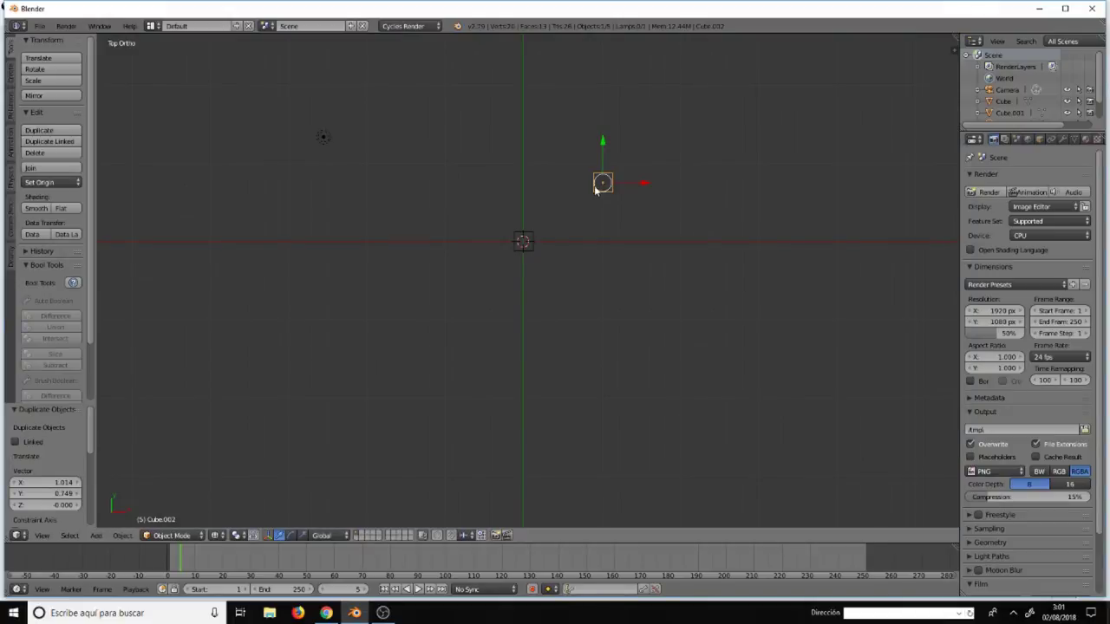
key(shift+d)
click(532, 177)
key(shift+d)
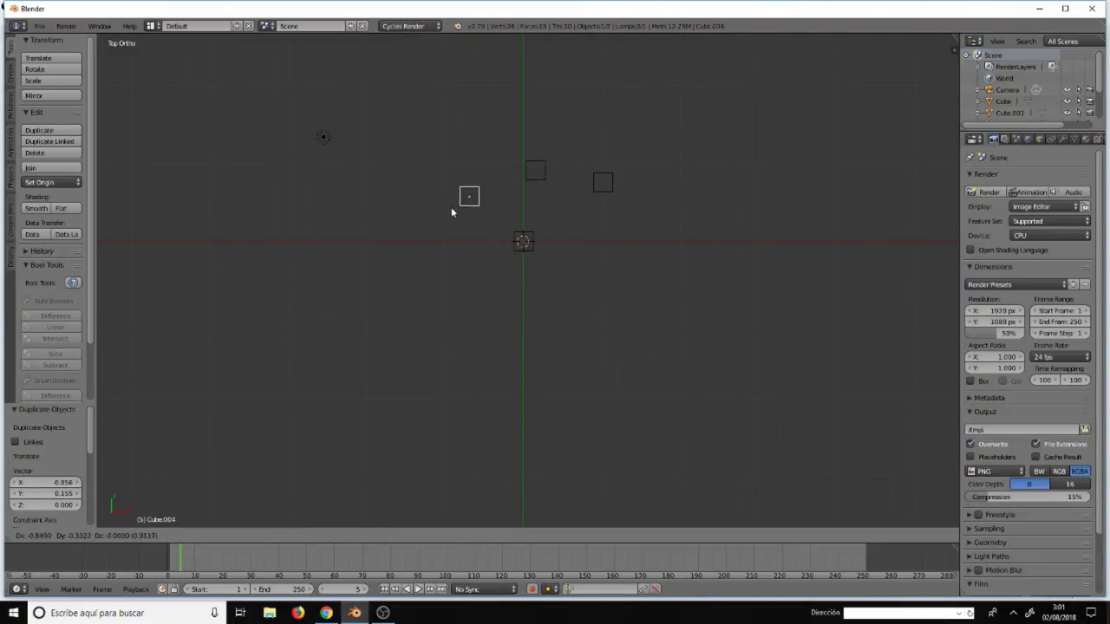
click(450, 208)
key(shift+d)
click(399, 129)
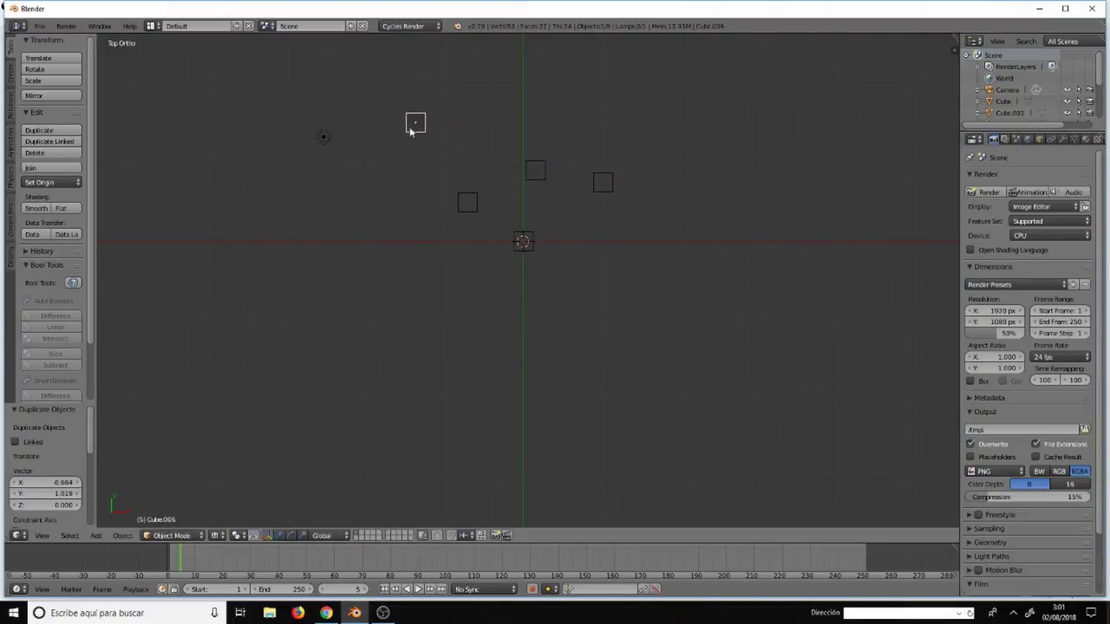
key(shift+d)
click(504, 104)
key(shift+d)
click(605, 95)
- Continue placing cube copies around the right, bottom and left sides, up to Cube.017
key(shift+d)
click(686, 177)
key(shift+d)
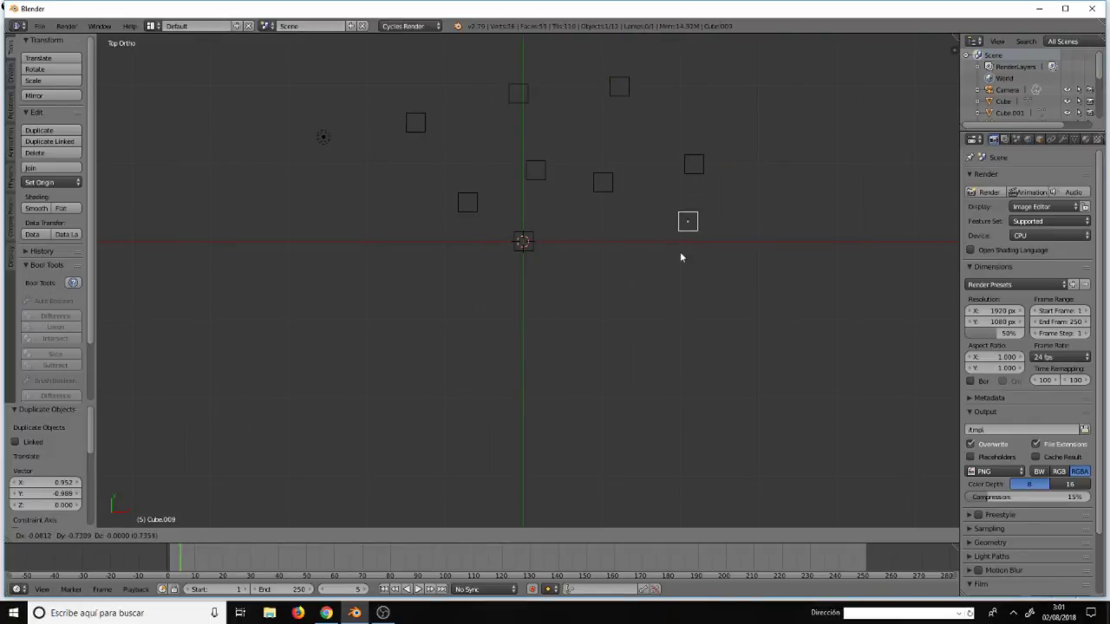
click(681, 270)
key(shift+d)
click(607, 306)
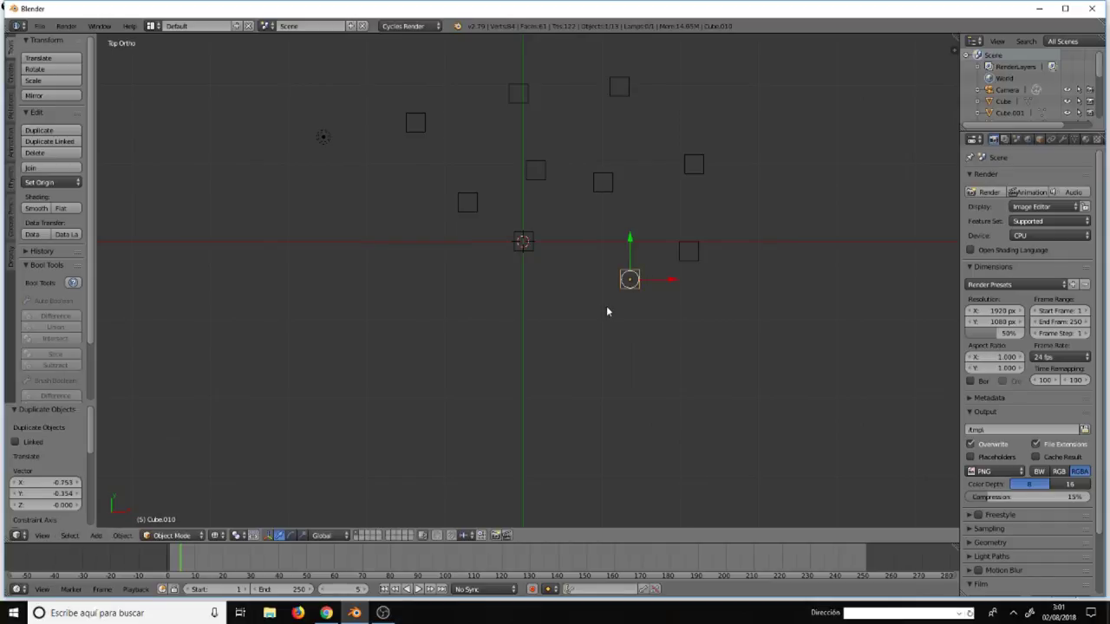
key(shift+d)
click(535, 340)
key(shift+d)
click(443, 354)
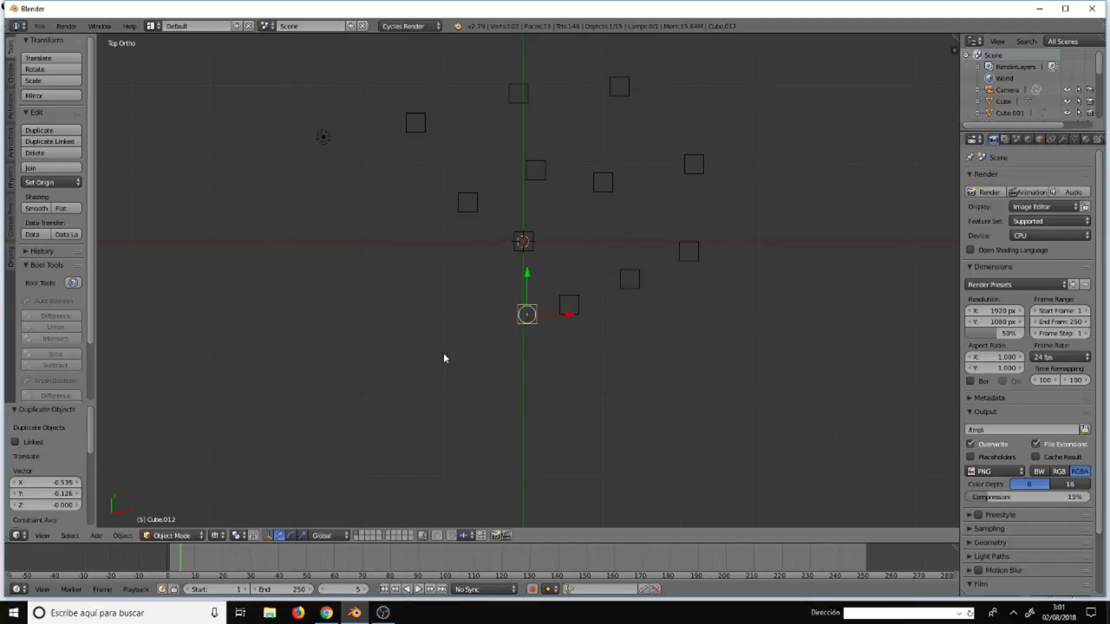
key(shift+d)
click(317, 316)
key(shift+d)
click(390, 397)
key(shift+d)
click(347, 387)
key(shift+d)
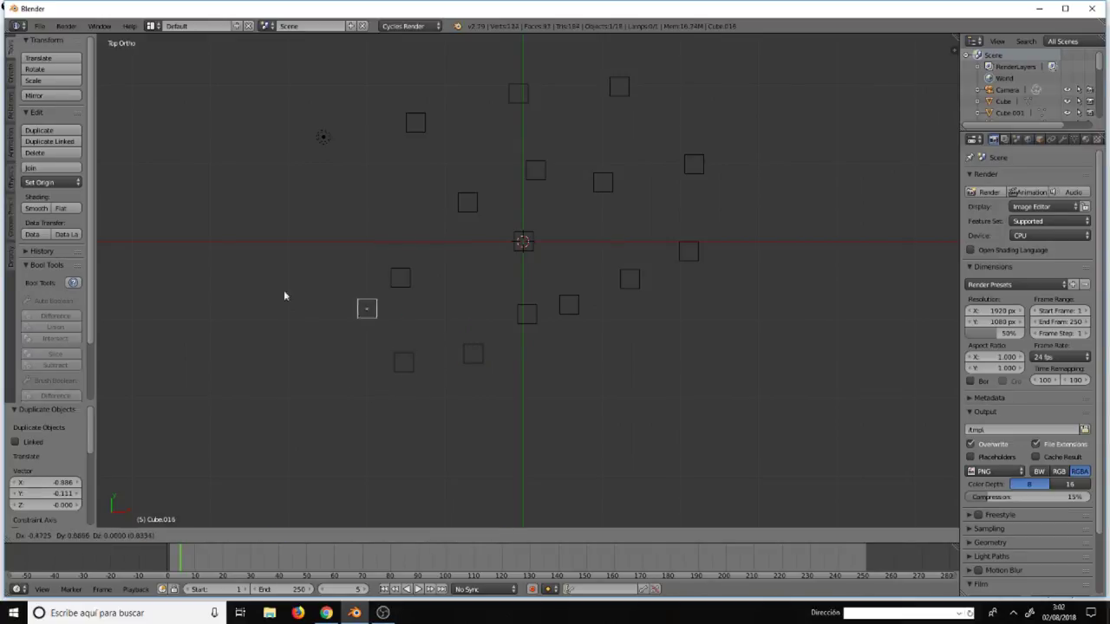
click(272, 266)
key(shift+d)
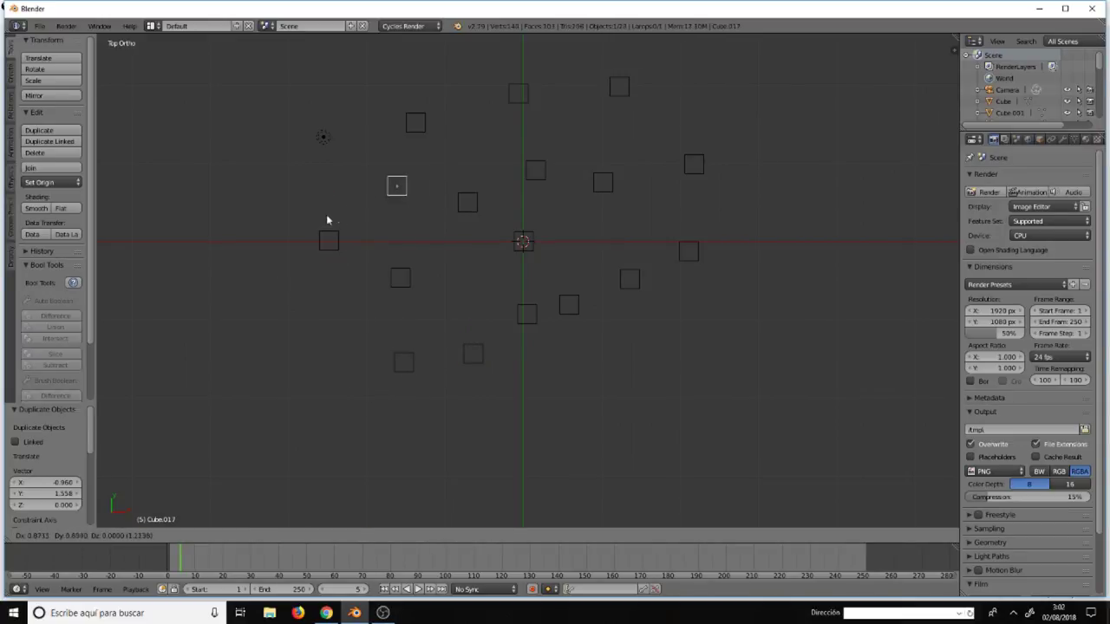
click(322, 218)
- Use Select All by Type > Mesh to select all cubes and the plane, then return to top view
scroll(510, 262, down, 4)
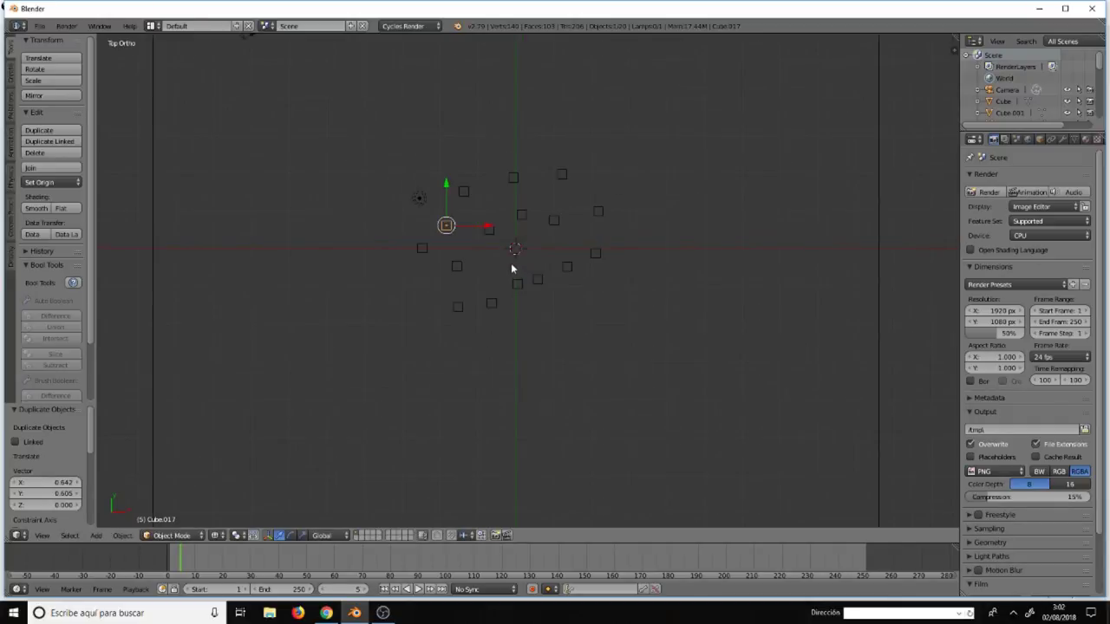
mouse_move(512, 269)
middle_down()
mouse_move(538, 281)
mouse_move(532, 310)
mouse_move(525, 271)
mouse_move(520, 288)
mouse_move(508, 283)
middle_up()
right_click(510, 280)
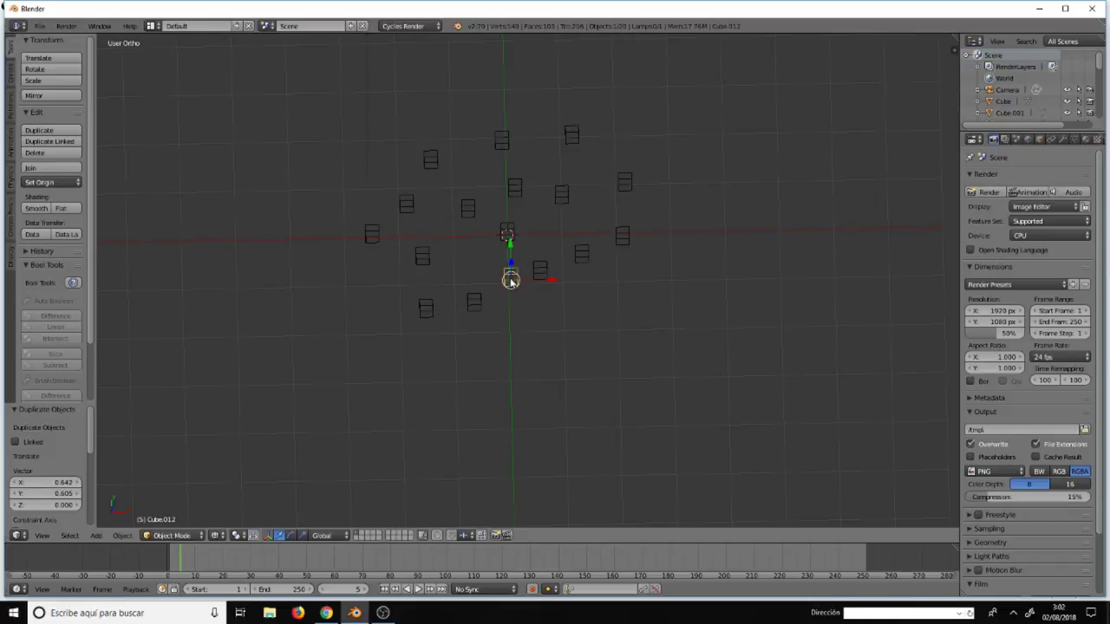
click(70, 535)
mouse_move(100, 435)
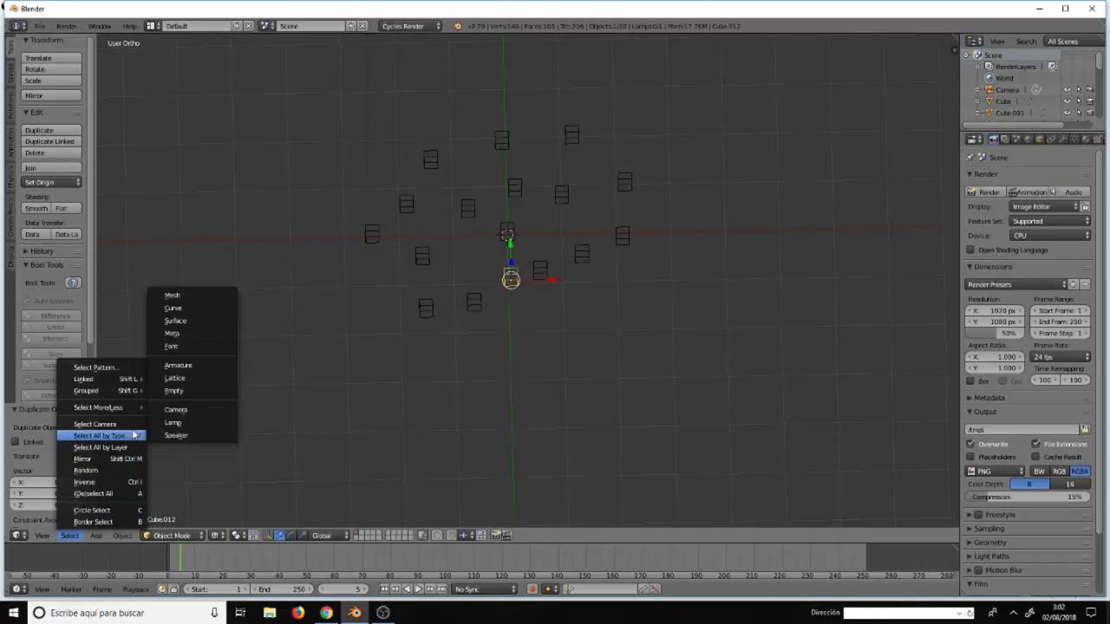
click(199, 320)
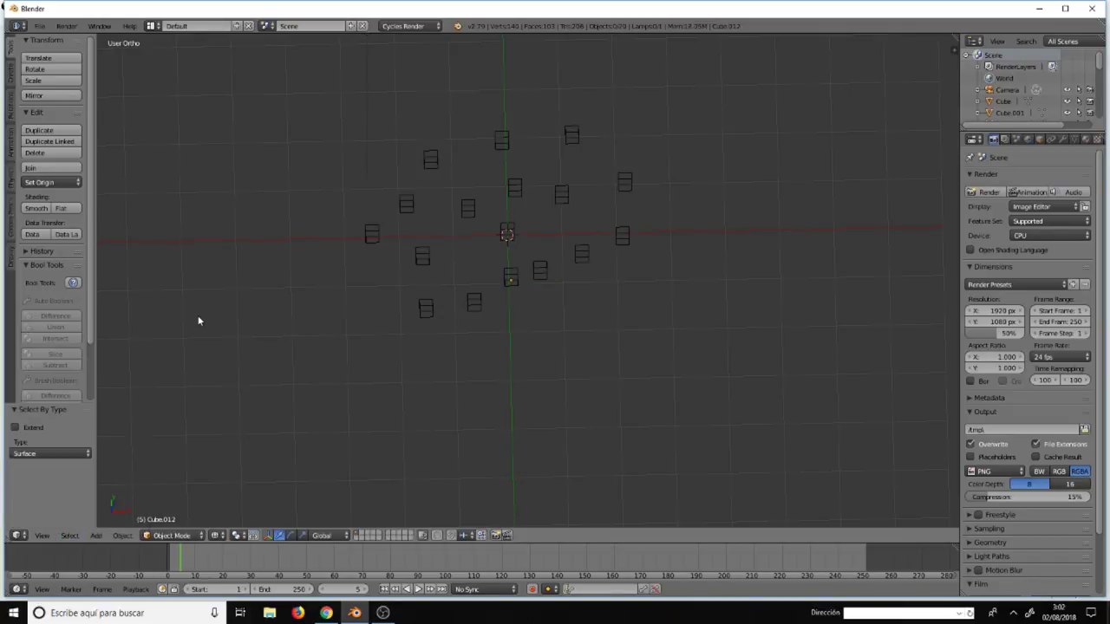
click(67, 537)
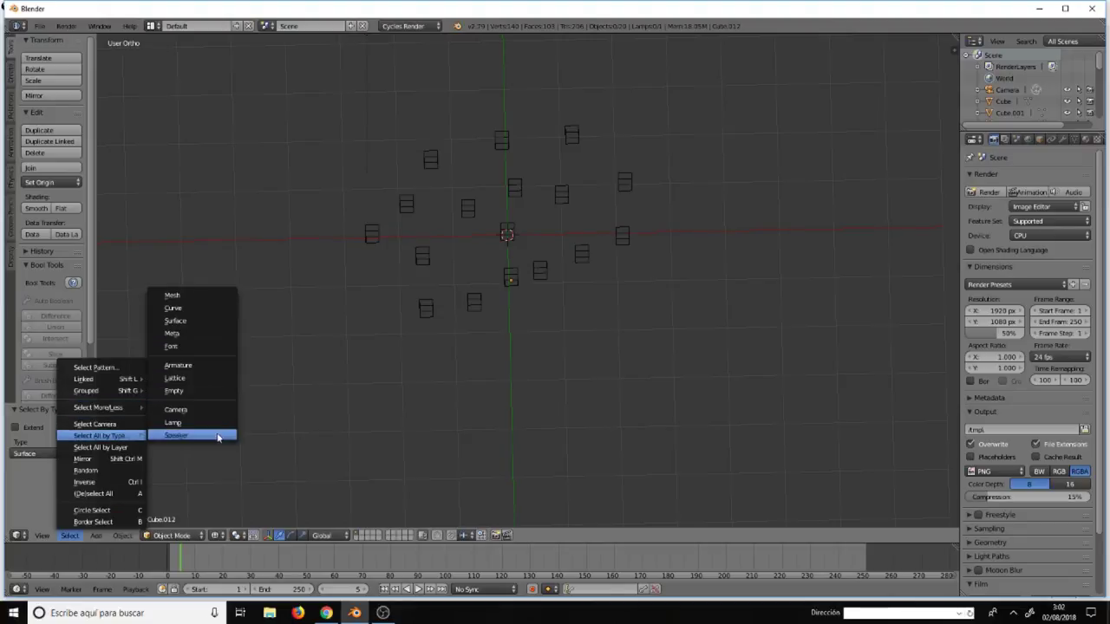
mouse_move(100, 436)
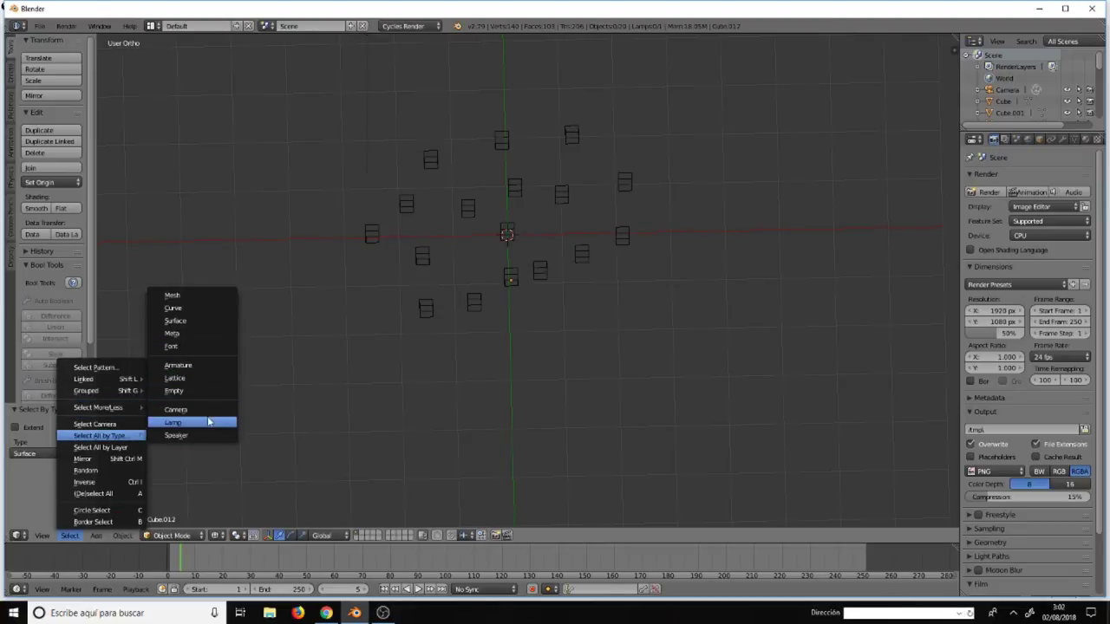
click(192, 295)
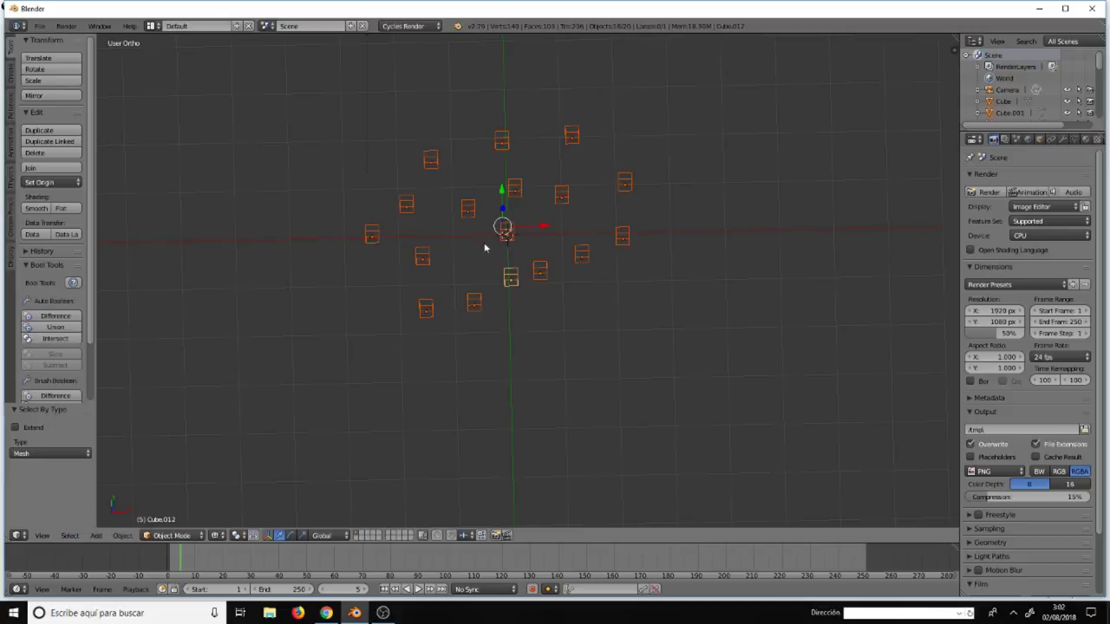
scroll(587, 260, down, 4)
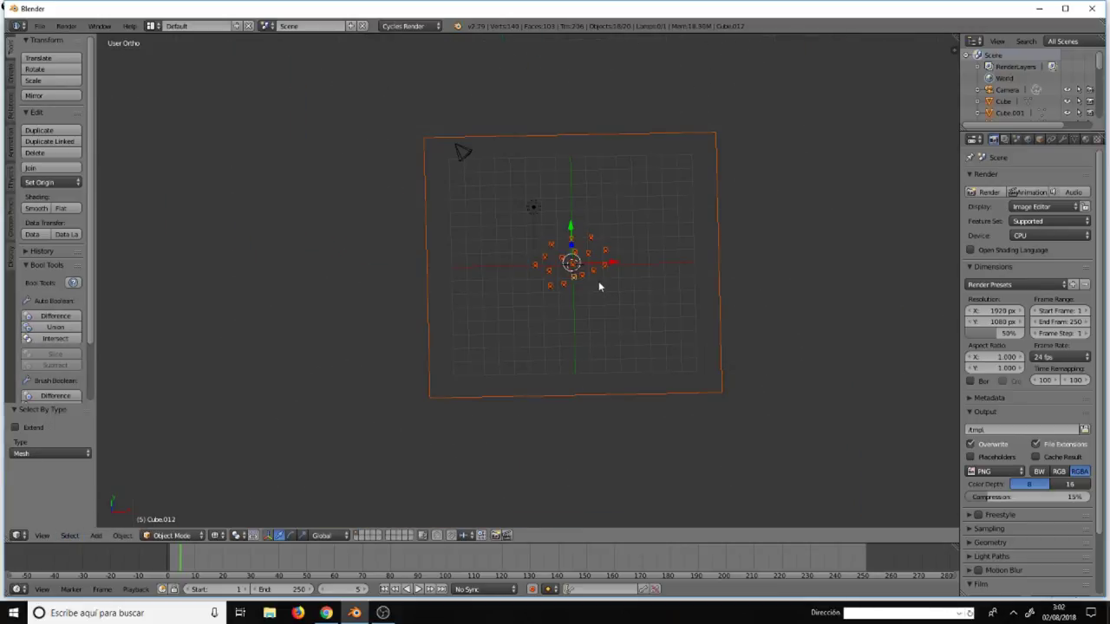
key(KP_7)
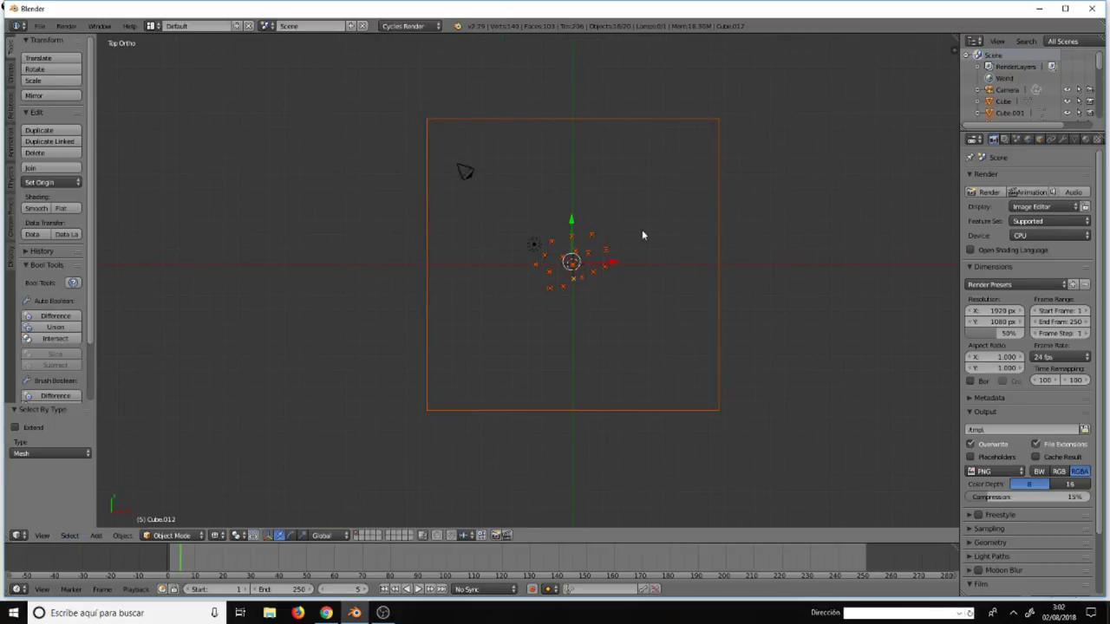
- Deselect the ground plane and place cube-group copies below, left and upper left
shift+right_click(688, 122)
shift+right_click(688, 121)
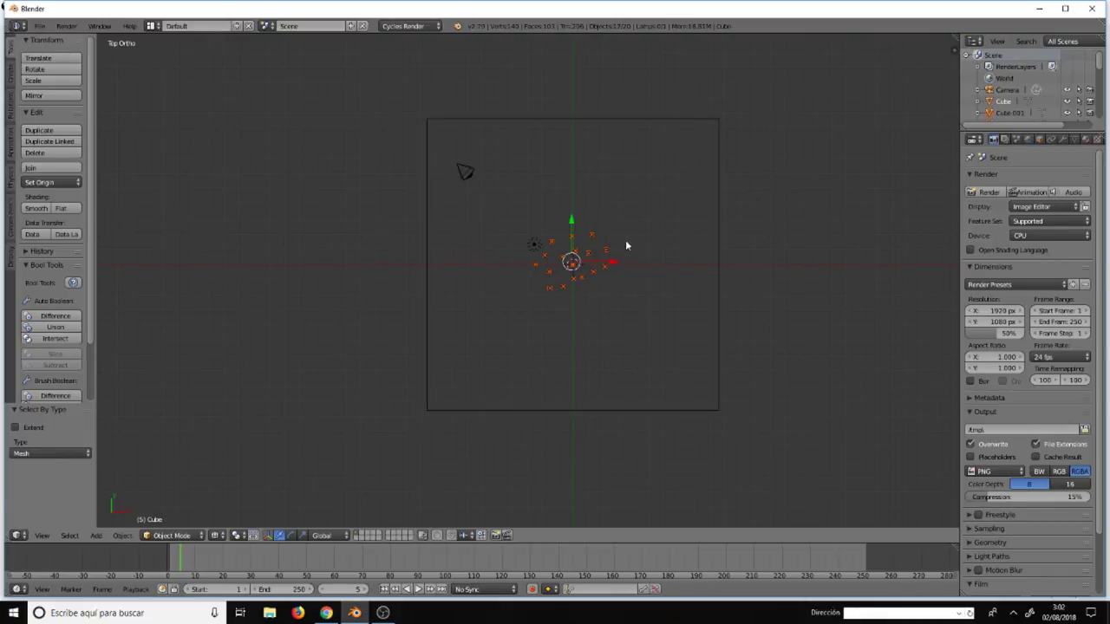
key(shift+d)
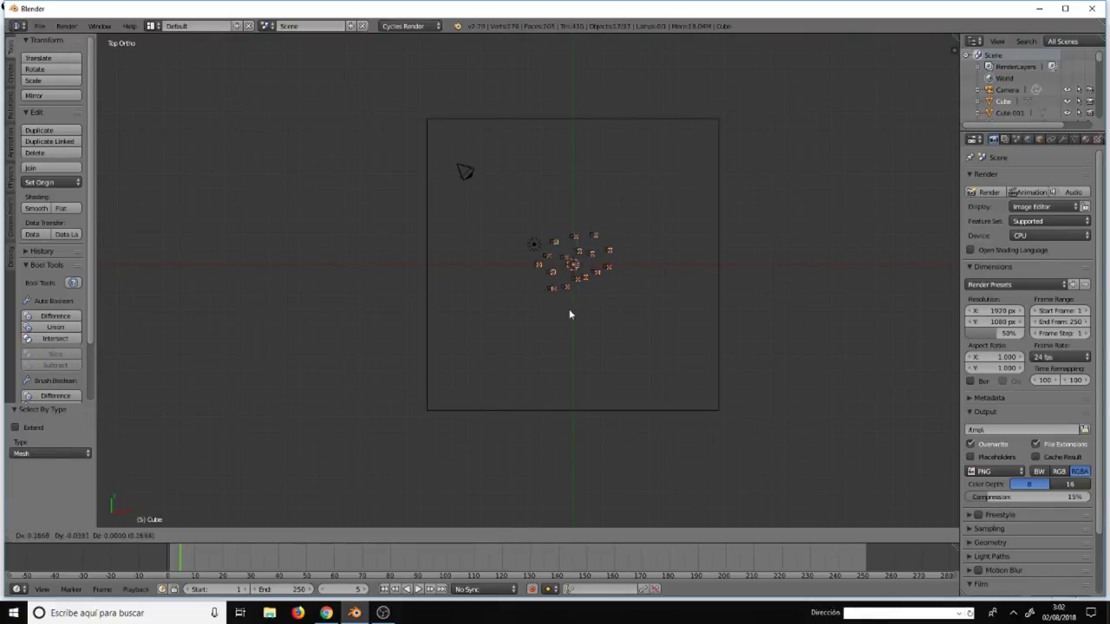
click(586, 351)
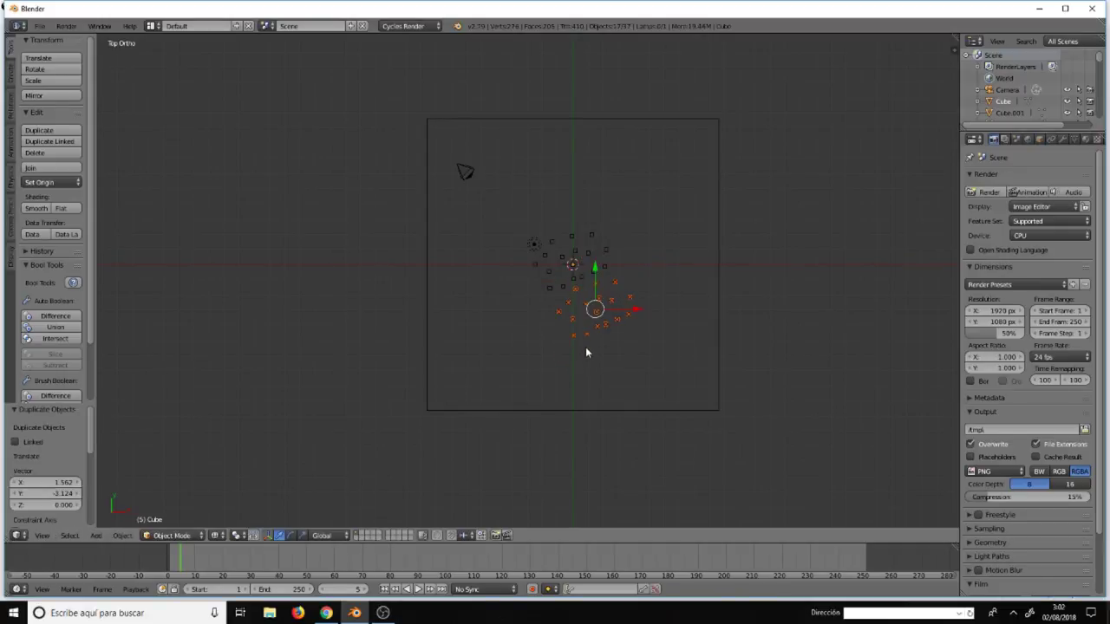
key(shift+d)
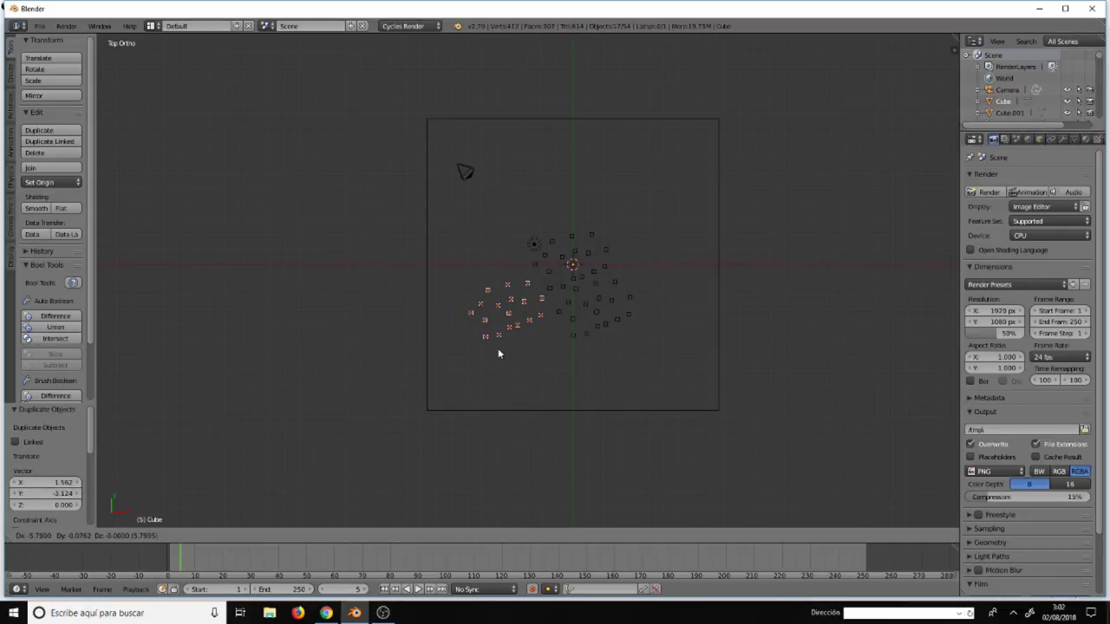
click(502, 352)
key(shift+d)
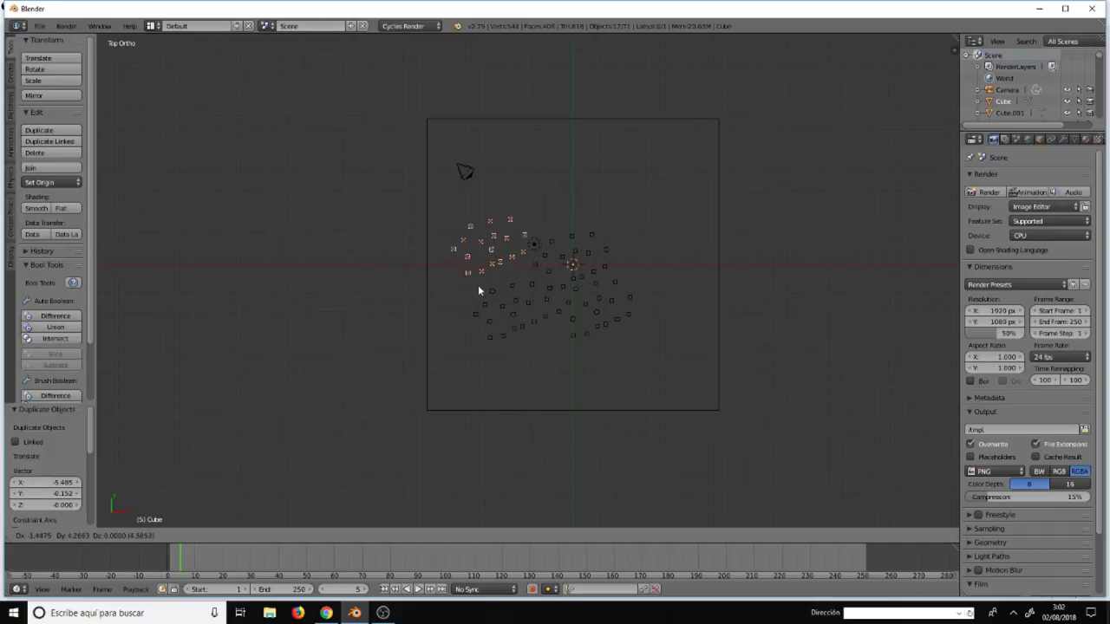
click(480, 299)
- Place more cube-group copies near the top, upper right and right side
key(shift+d)
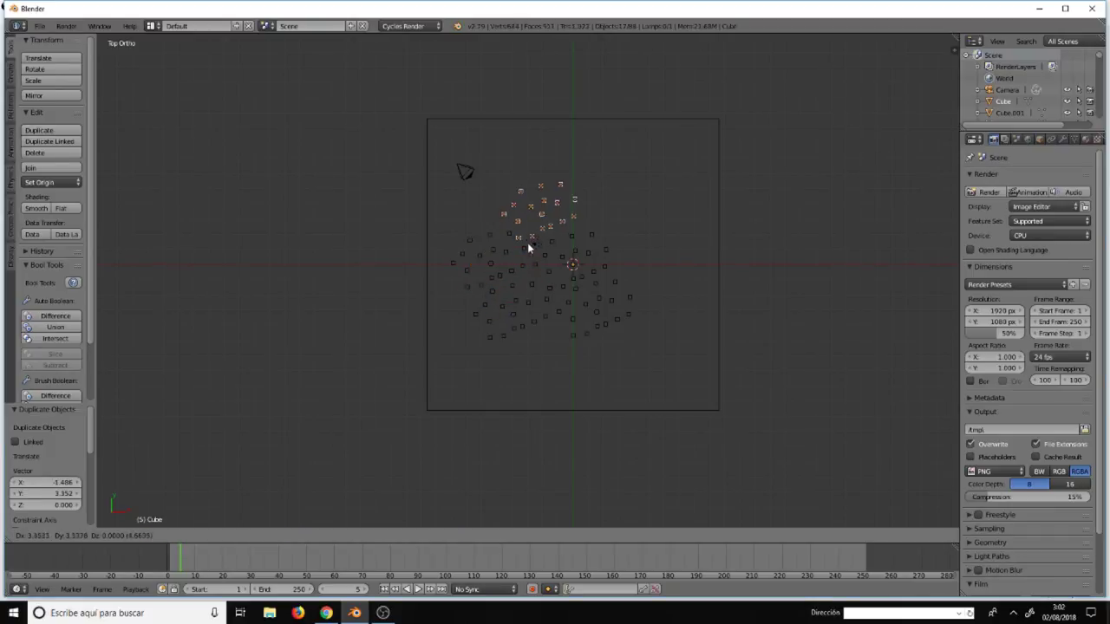
click(542, 246)
key(shift+d)
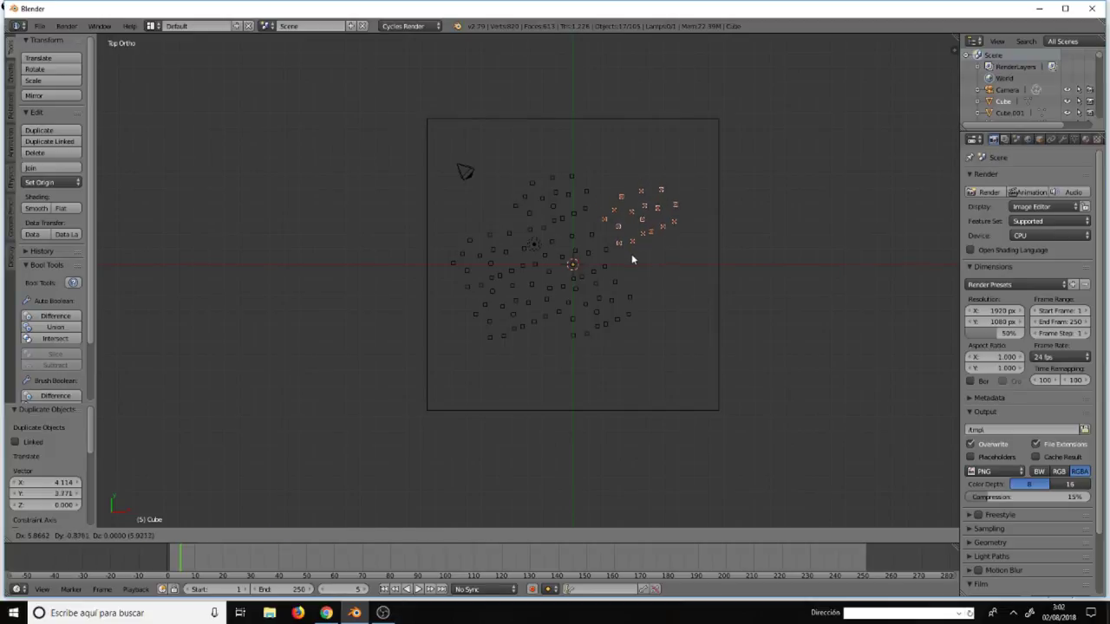
click(631, 255)
key(shift+d)
click(661, 322)
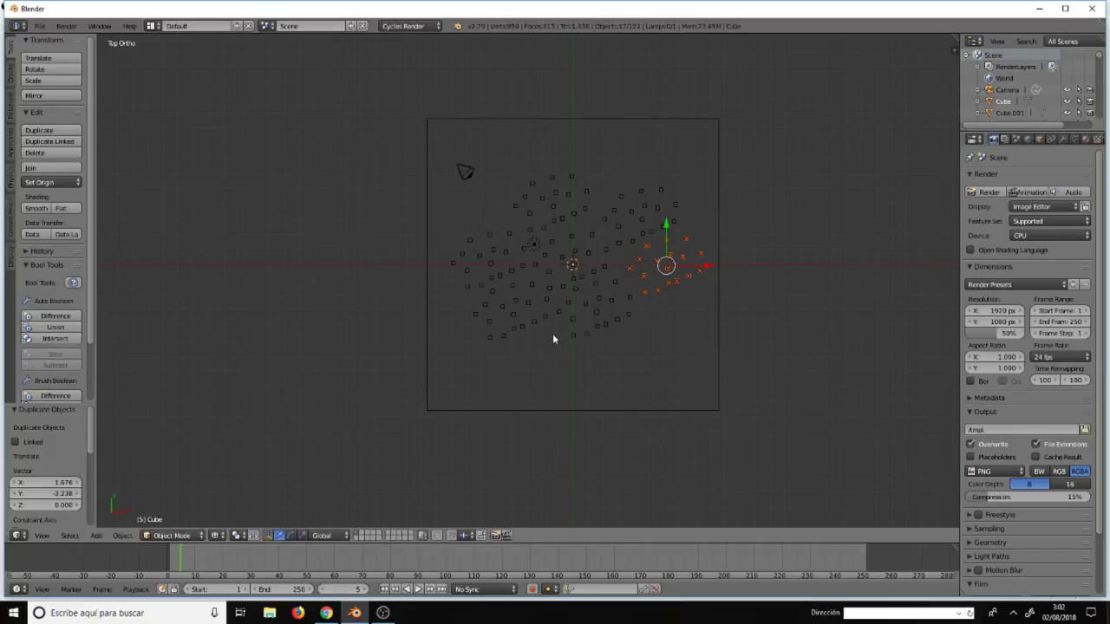
mouse_move(576, 366)
middle_down()
mouse_move(557, 306)
mouse_move(582, 280)
middle_up()
- Switch to solid shading and change the render engine to Blender Render
key(z)
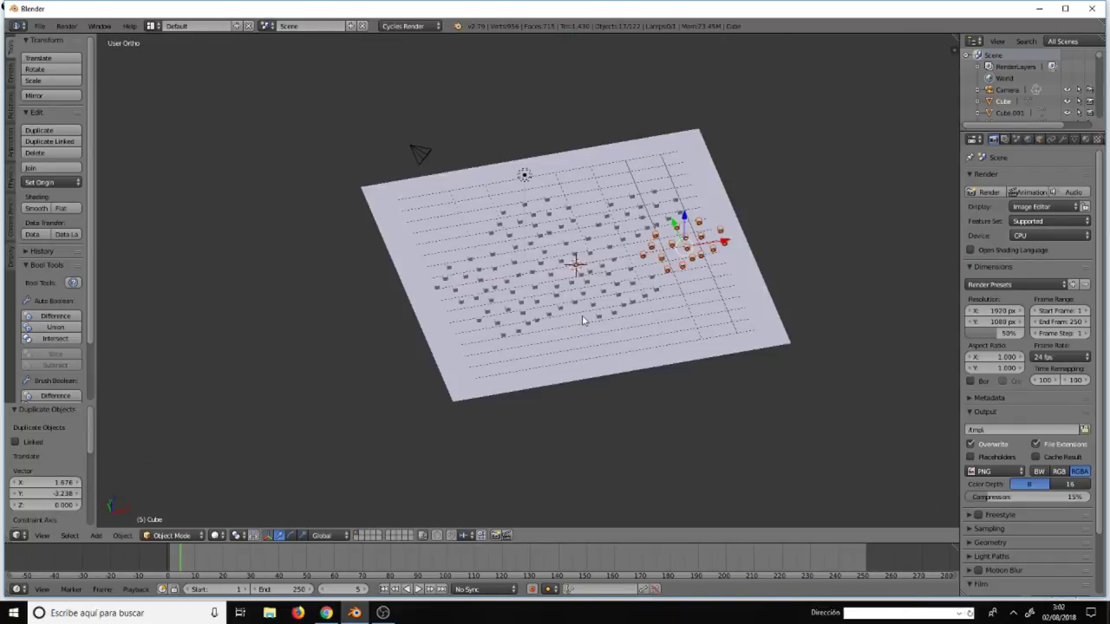
scroll(585, 321, up, 5)
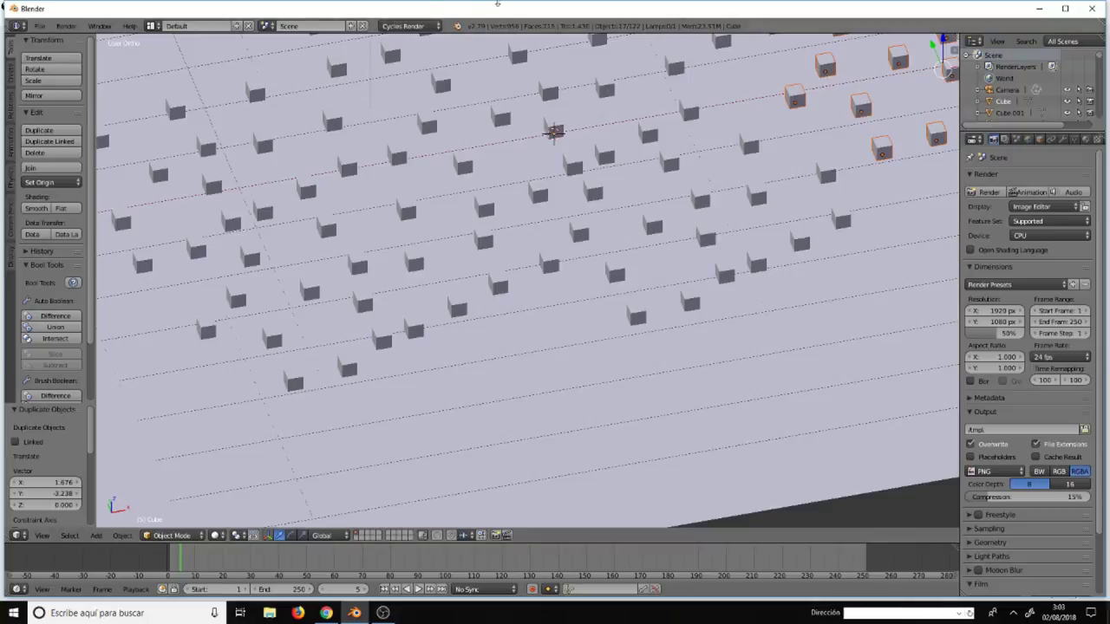
click(390, 30)
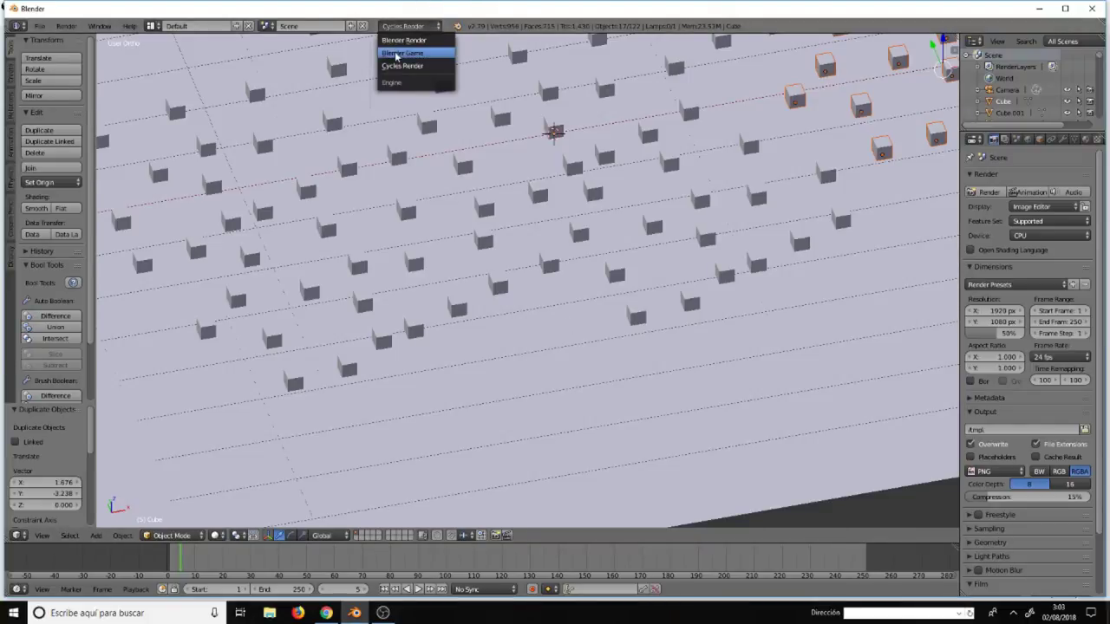
click(401, 40)
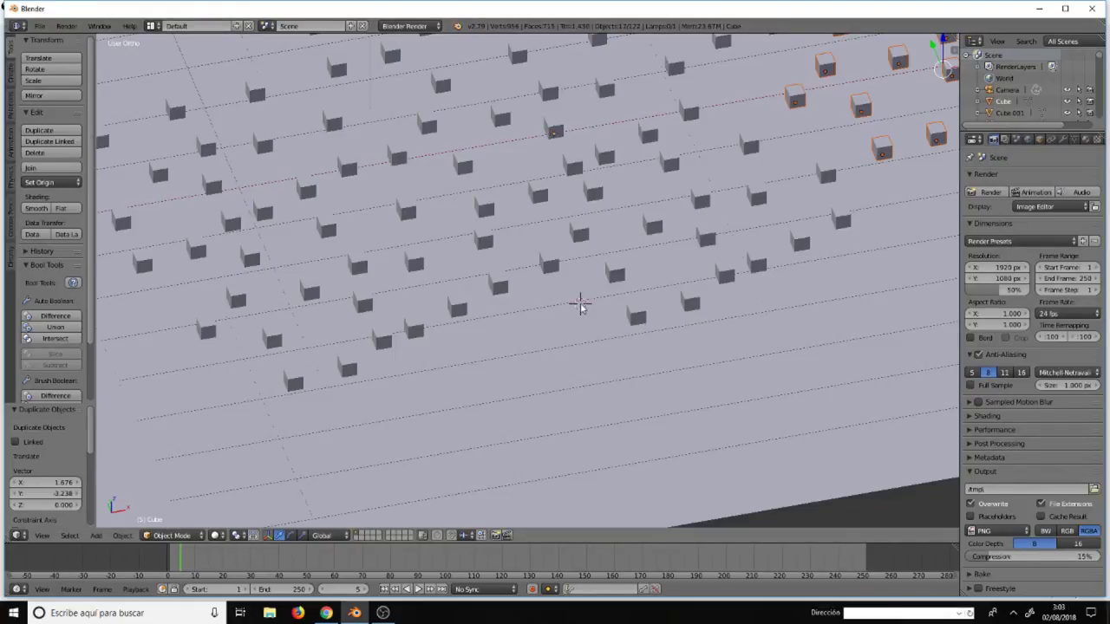
- Switch to front view, recentre the cubes, and bring up the Add menu
key(KP_7)
key(KP_1)
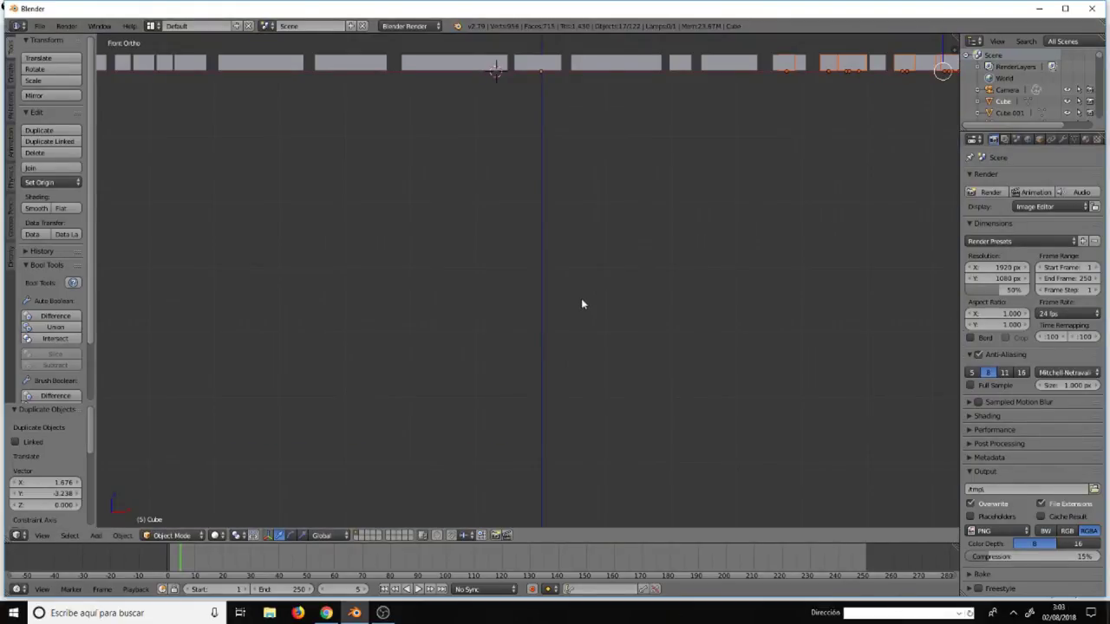
shift+middle_drag(574, 206, 593, 360)
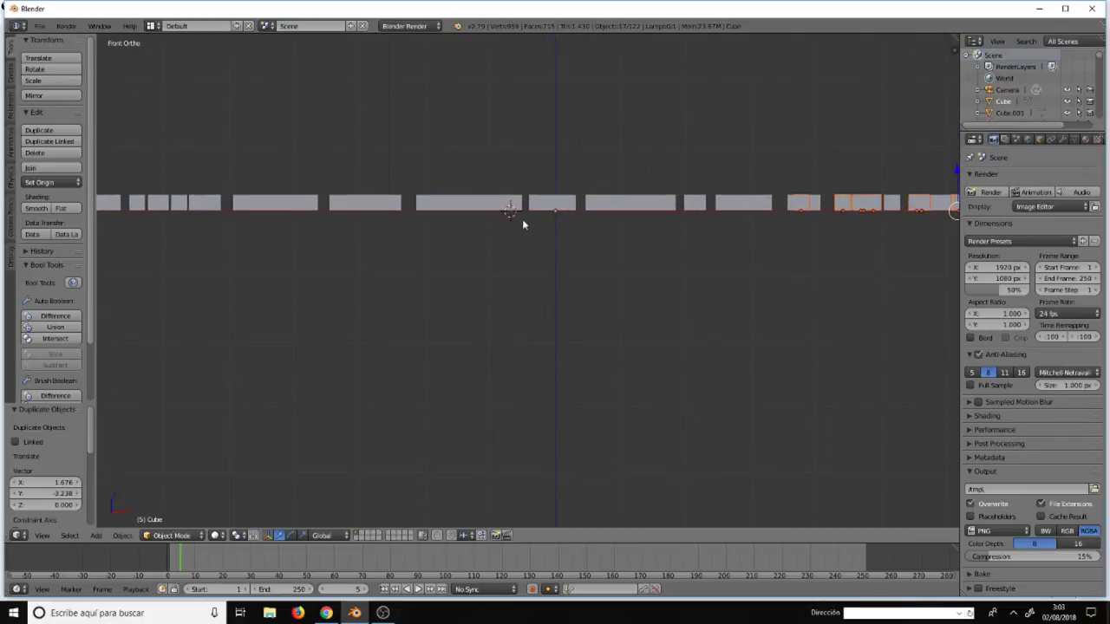
key(shift+a)
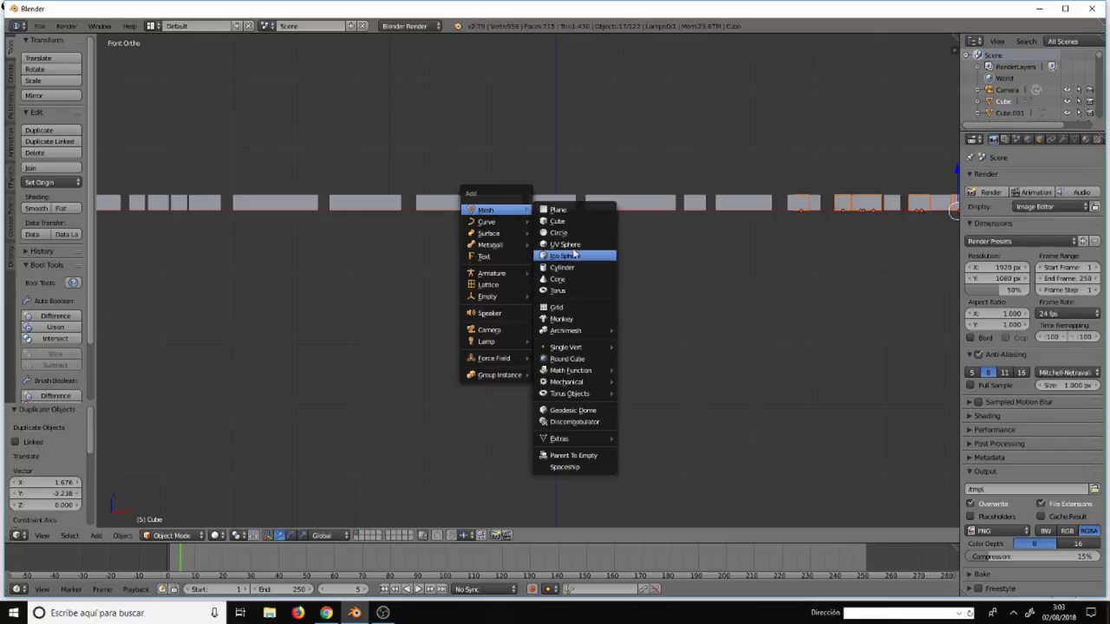
- Add a Suzanne monkey head and rotate it 180° around Z
click(578, 319)
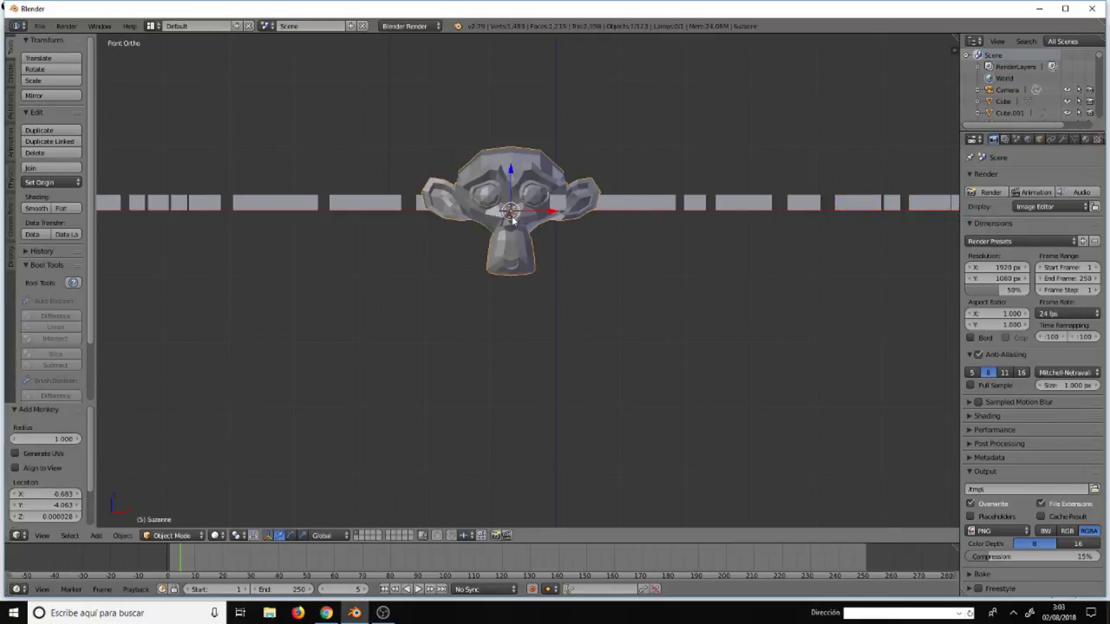
key(r)
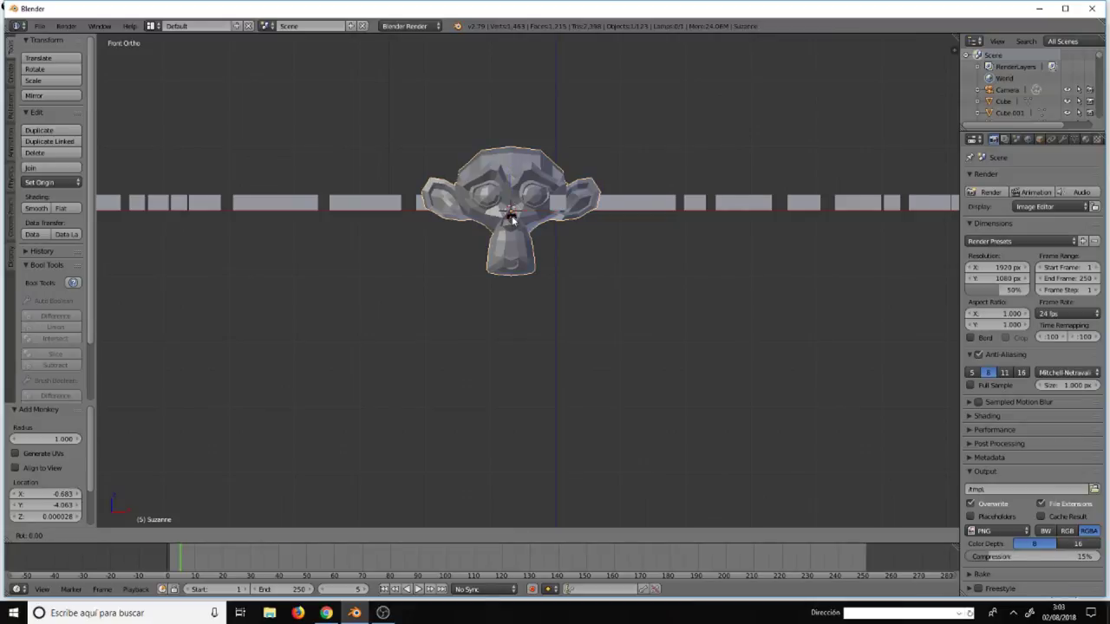
key(z)
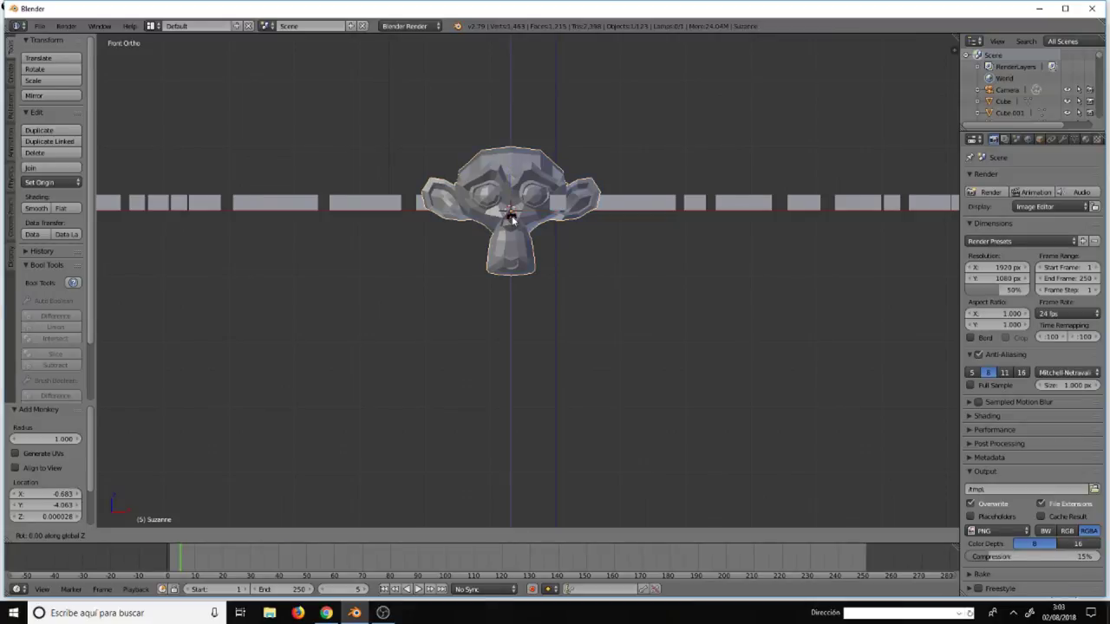
text(180)
key(Return)
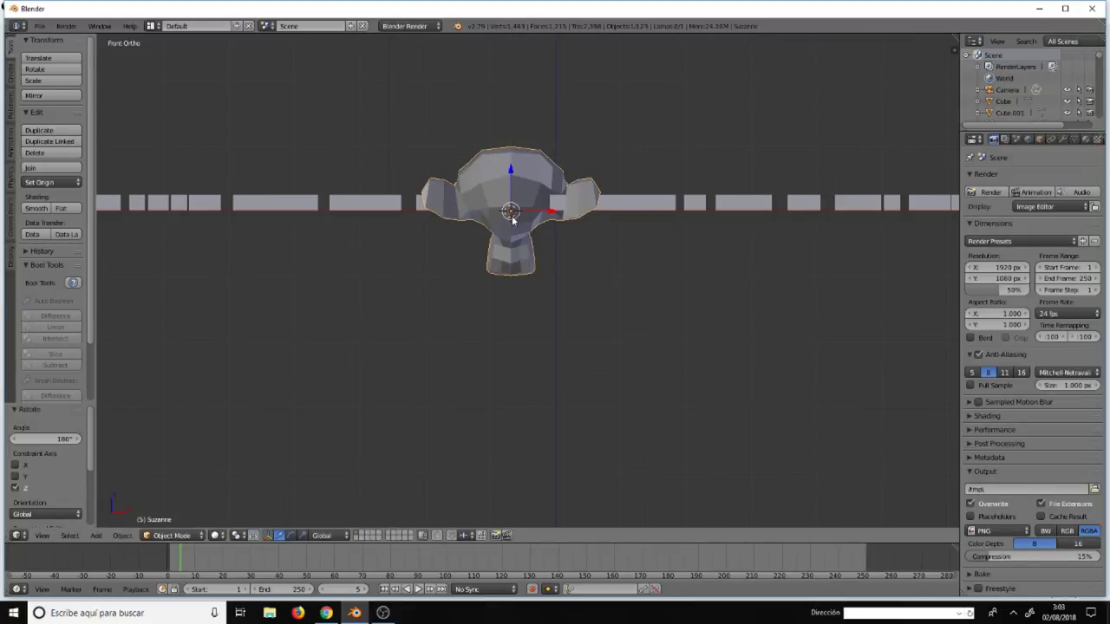
- Scale Suzanne down to about 0.115 and centre it in wireframe view
middle_drag(758, 187, 677, 275)
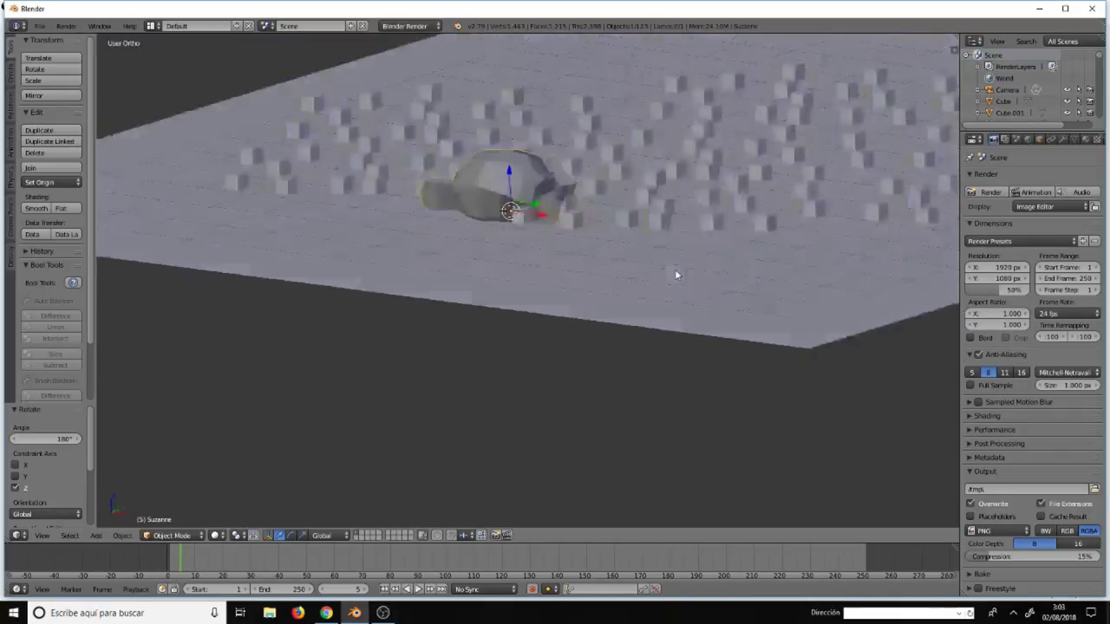
key(KP_3)
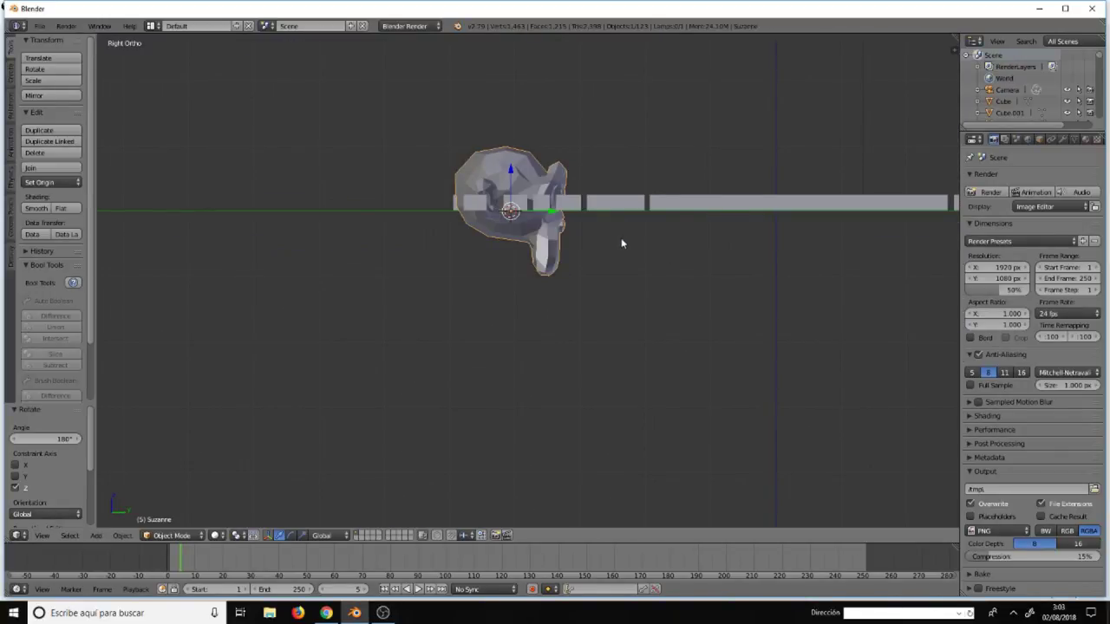
key(s)
click(524, 211)
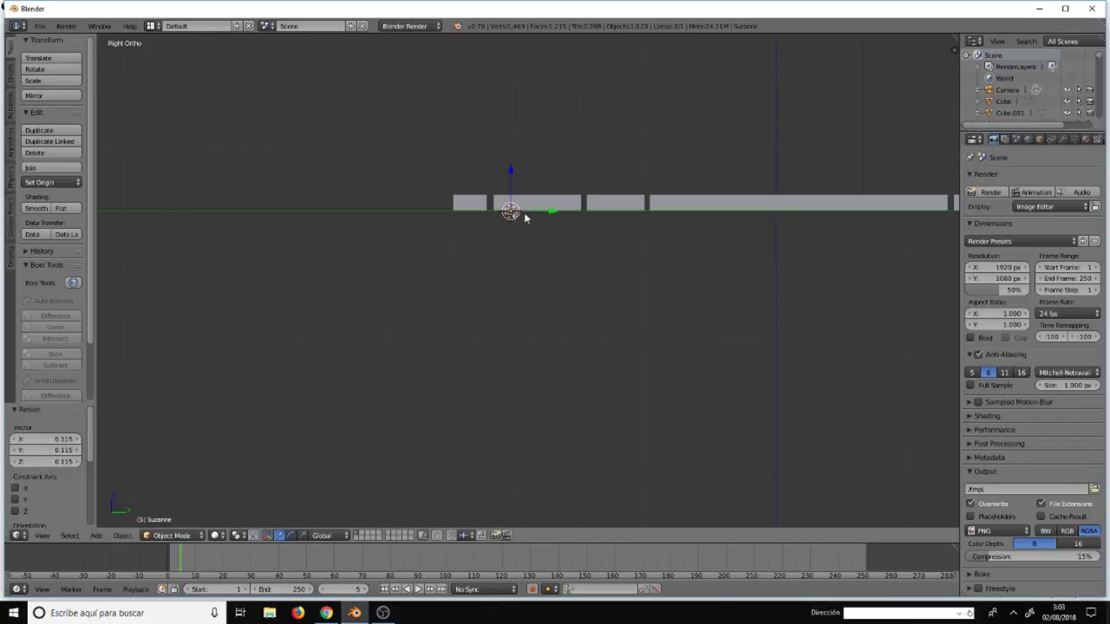
key(z)
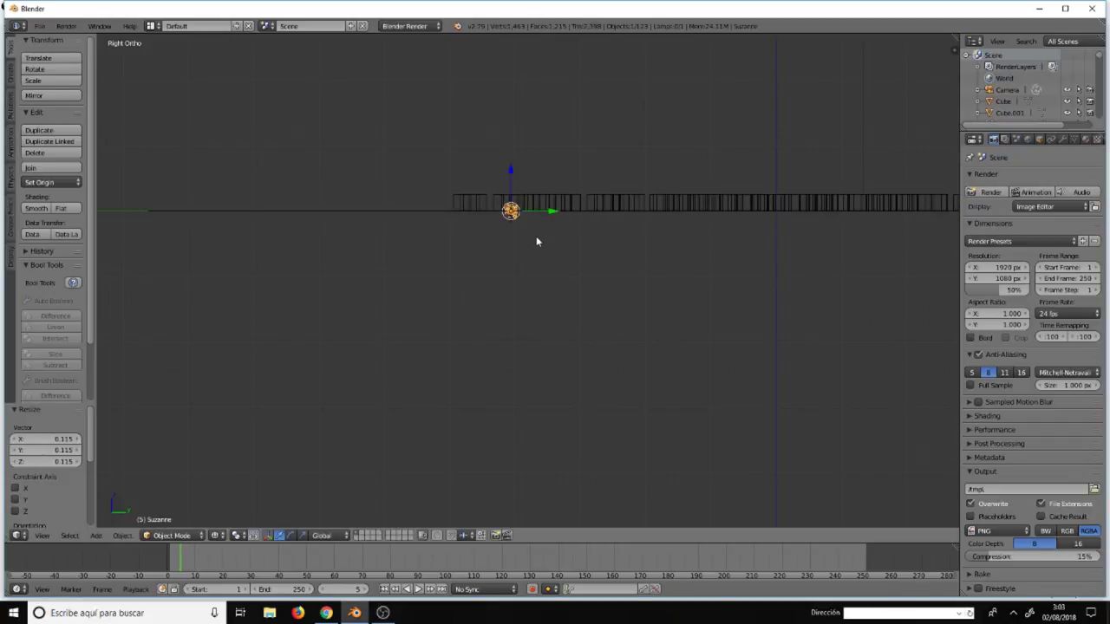
scroll(536, 236, up, 3)
shift+middle_drag(527, 226, 591, 412)
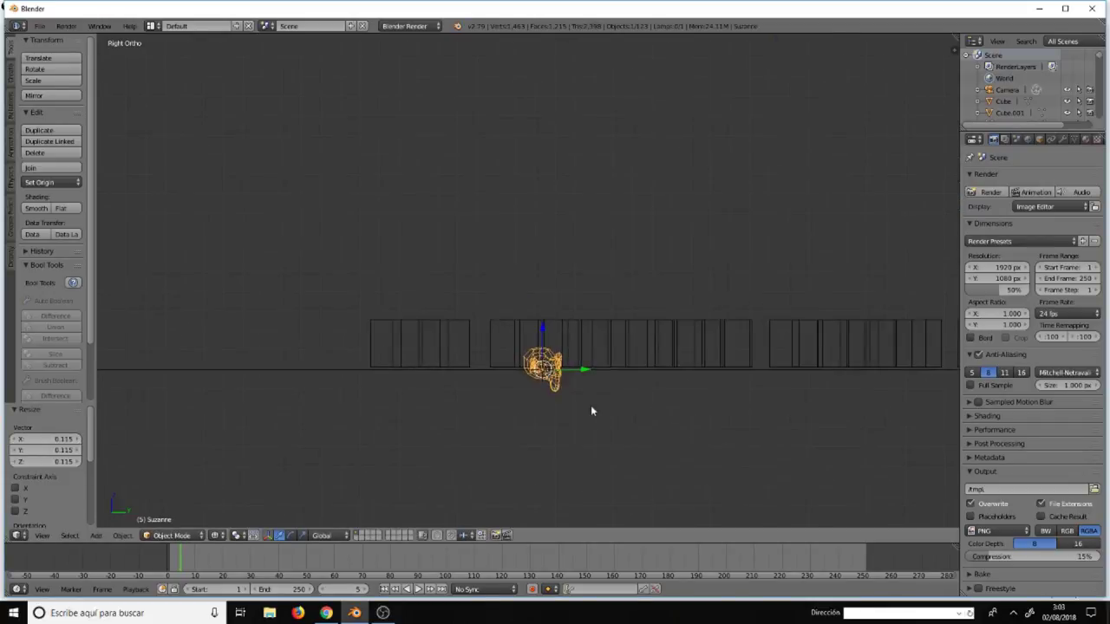
- Move and slightly rotate Suzanne, setting it on the ground left of the cubes
key(g)
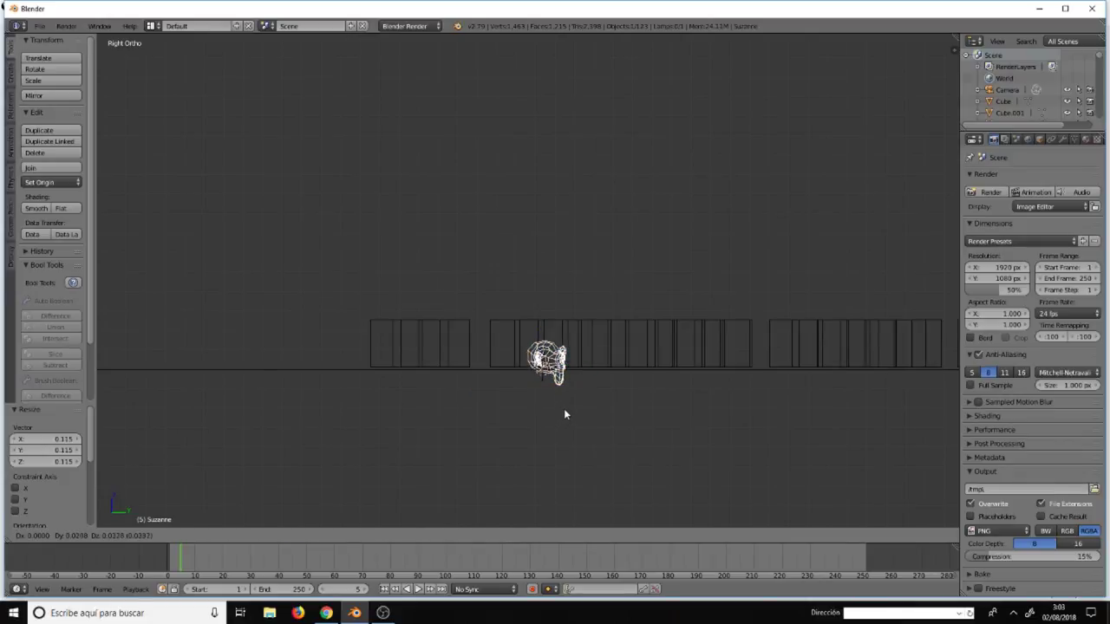
click(562, 402)
key(r)
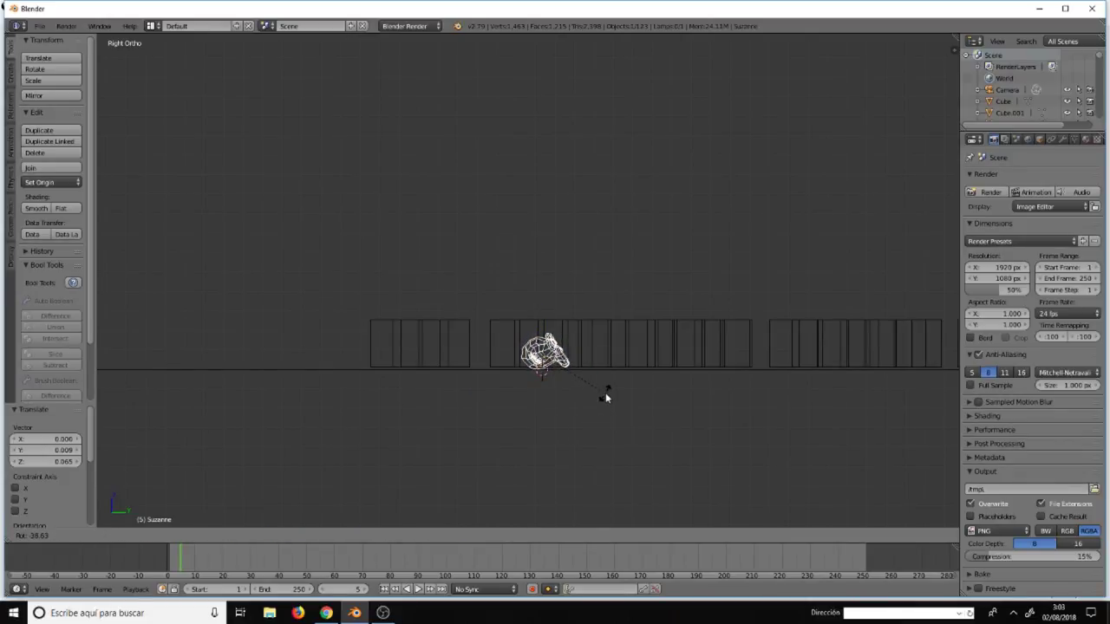
click(605, 396)
key(g)
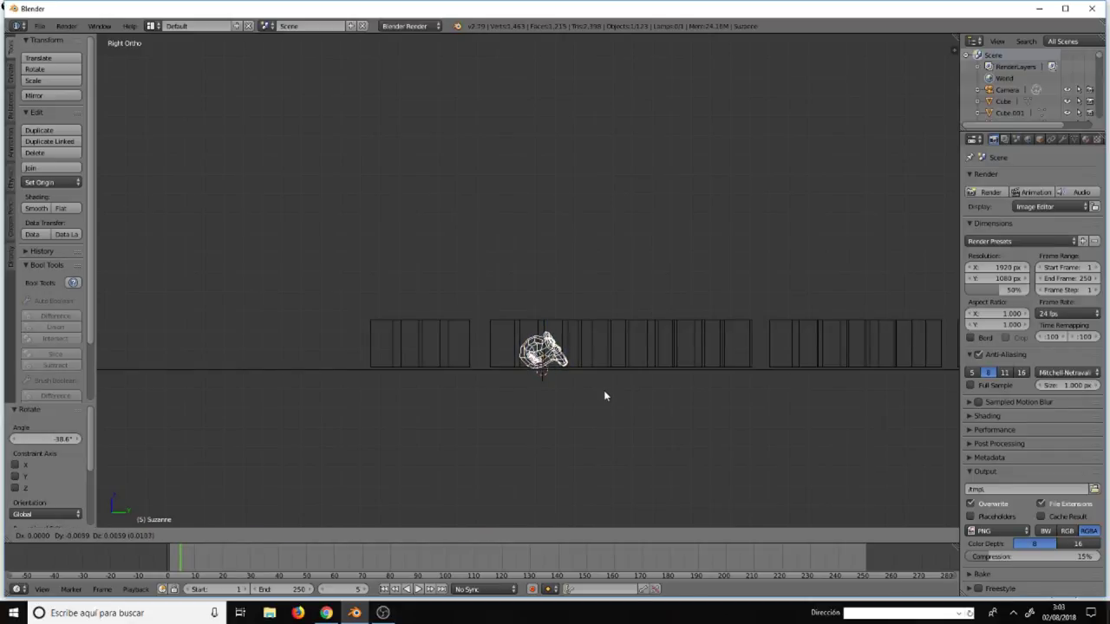
click(607, 397)
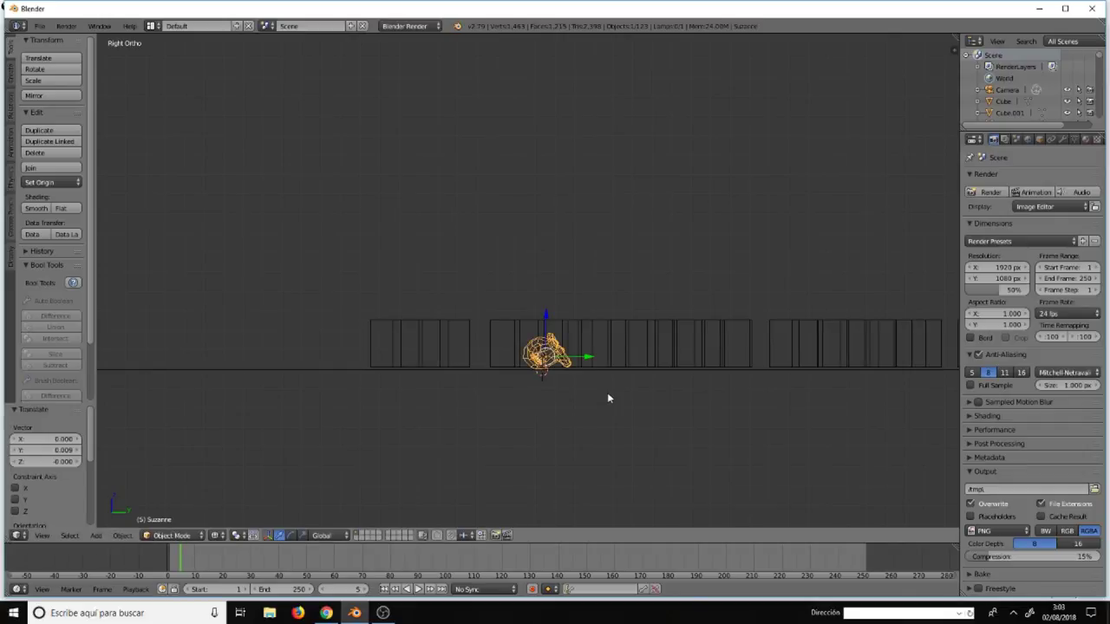
key(r)
click(609, 395)
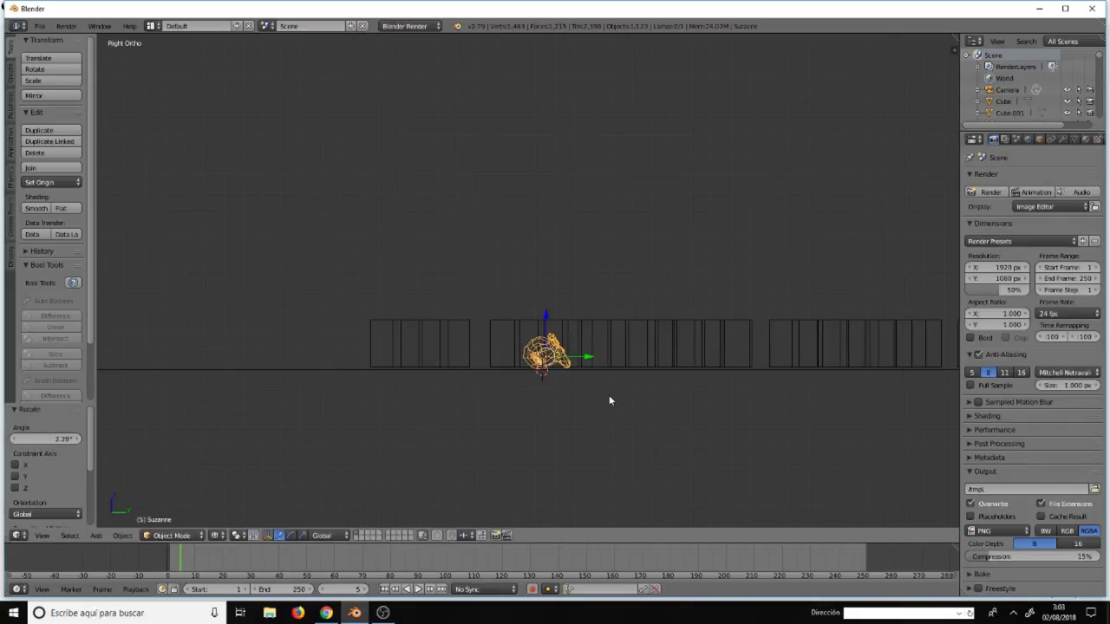
key(g)
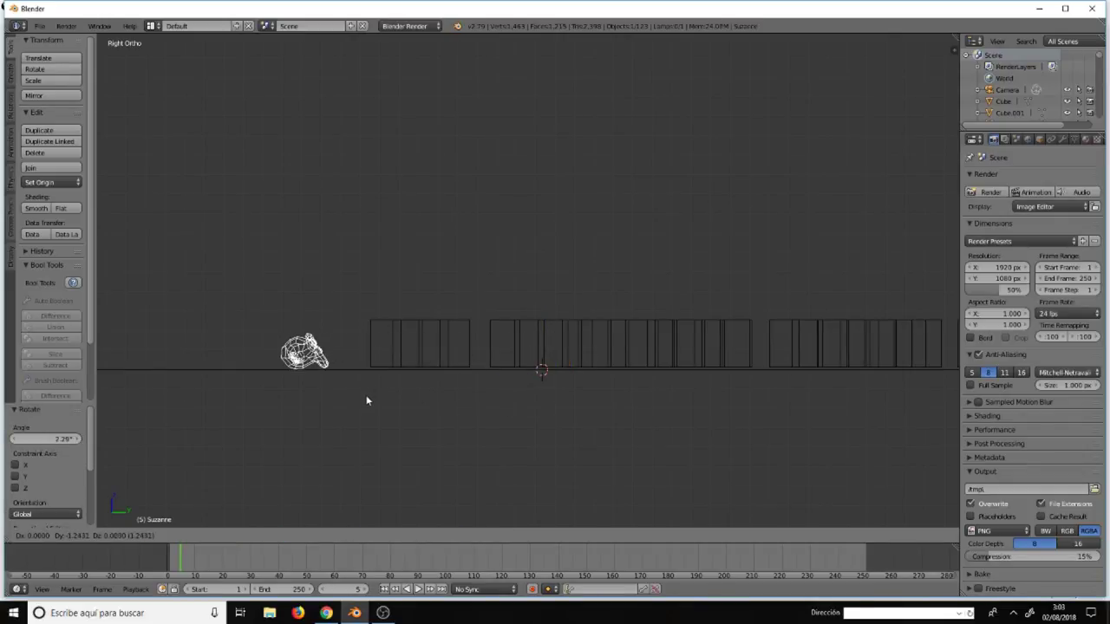
click(357, 391)
- Look down over the cubes in solid shading and select the ground plane
mouse_move(357, 391)
middle_down()
mouse_move(407, 433)
mouse_move(509, 392)
mouse_move(518, 424)
mouse_move(492, 442)
middle_up()
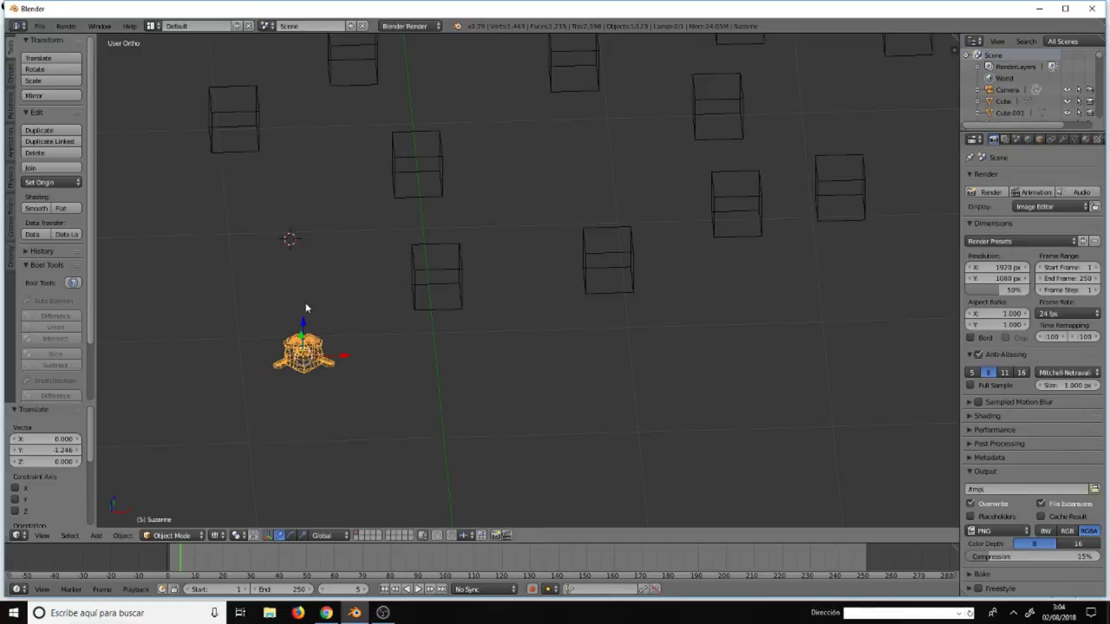
key(shift+z)
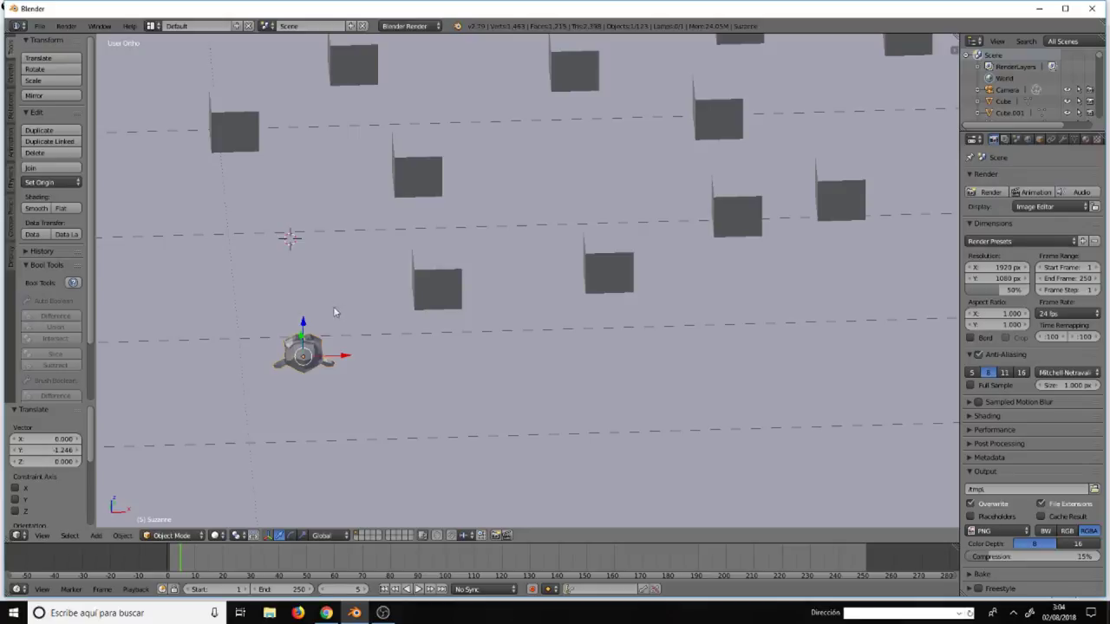
right_click(434, 413)
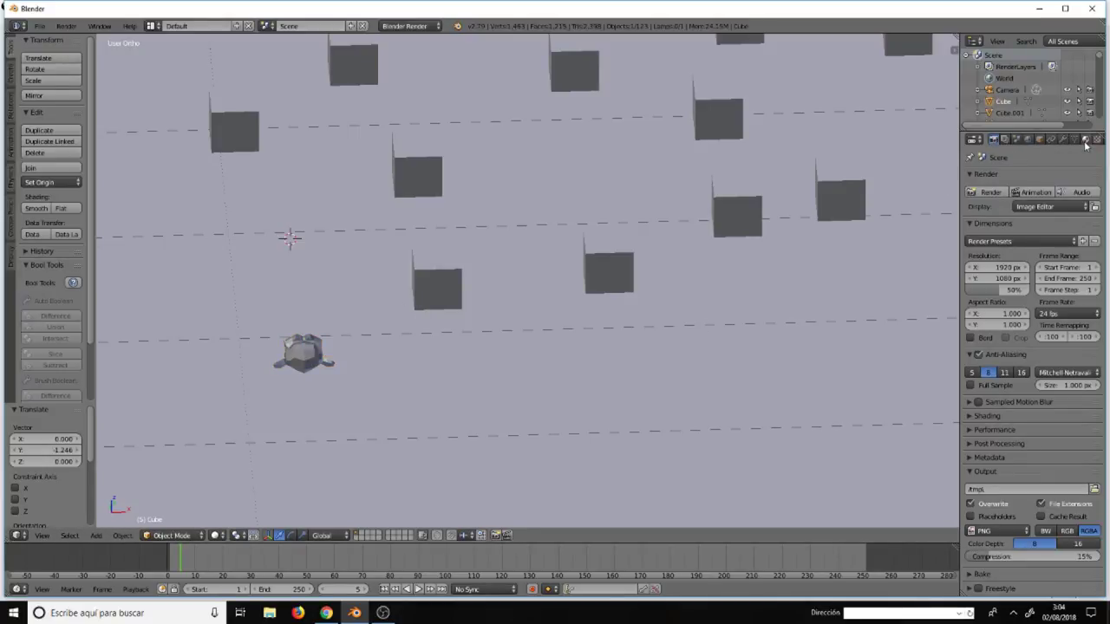
- Give the ground plane an orange-red diffuse colour with a Phong specular shader
click(1085, 139)
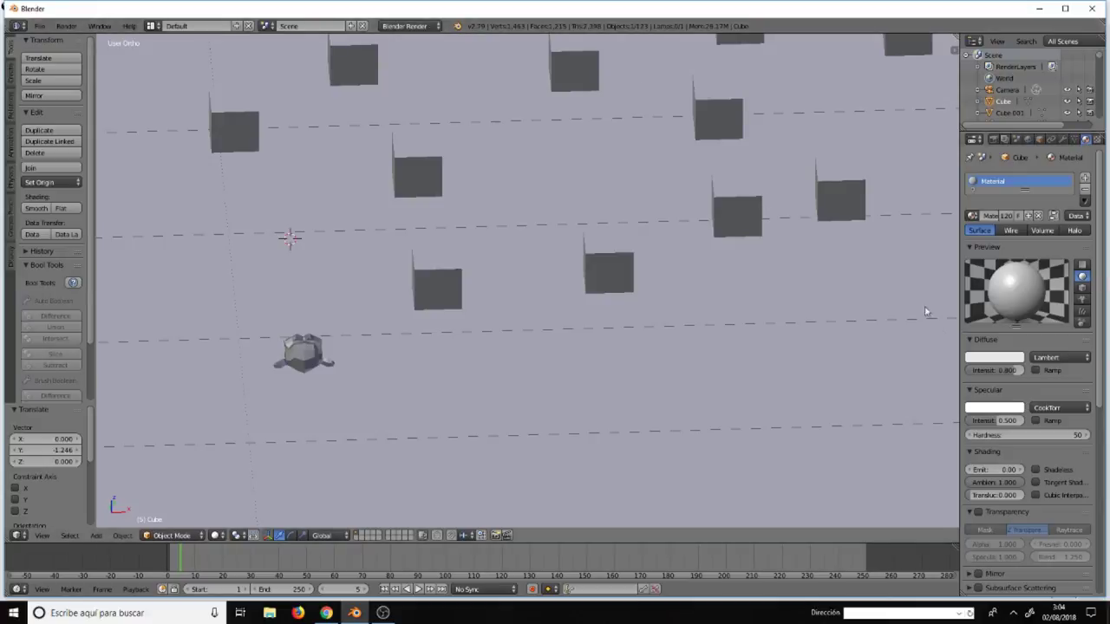
click(989, 358)
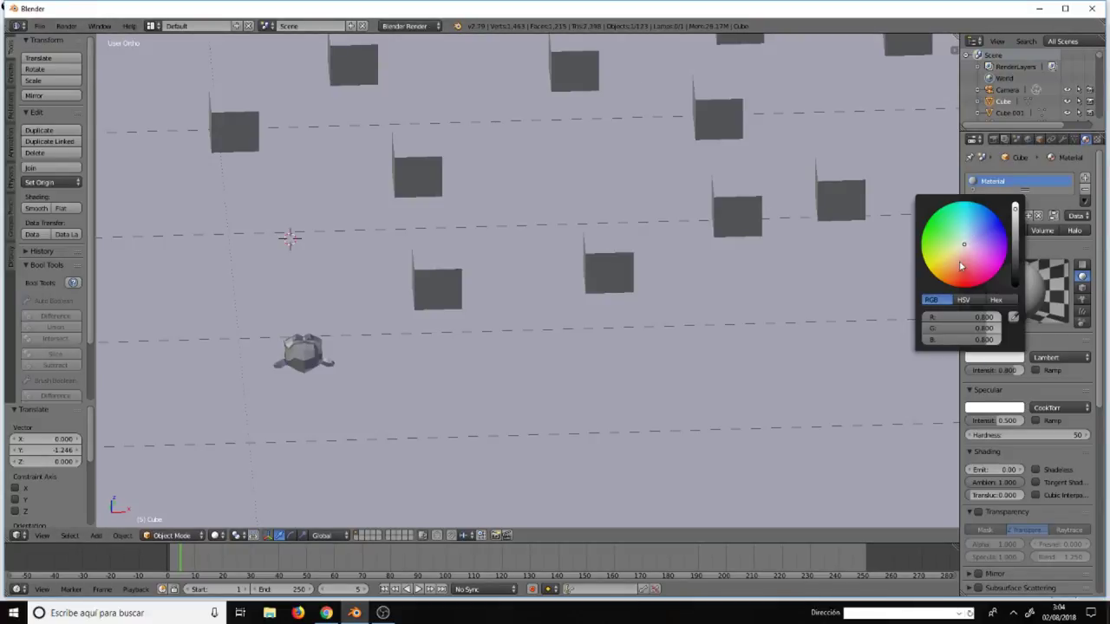
click(958, 274)
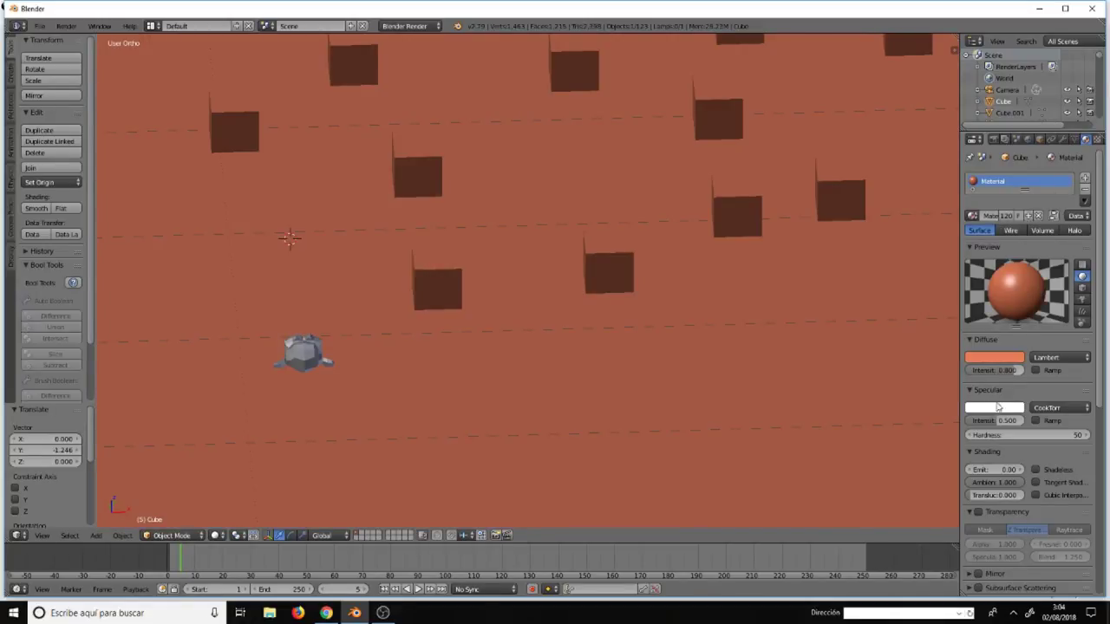
click(1046, 410)
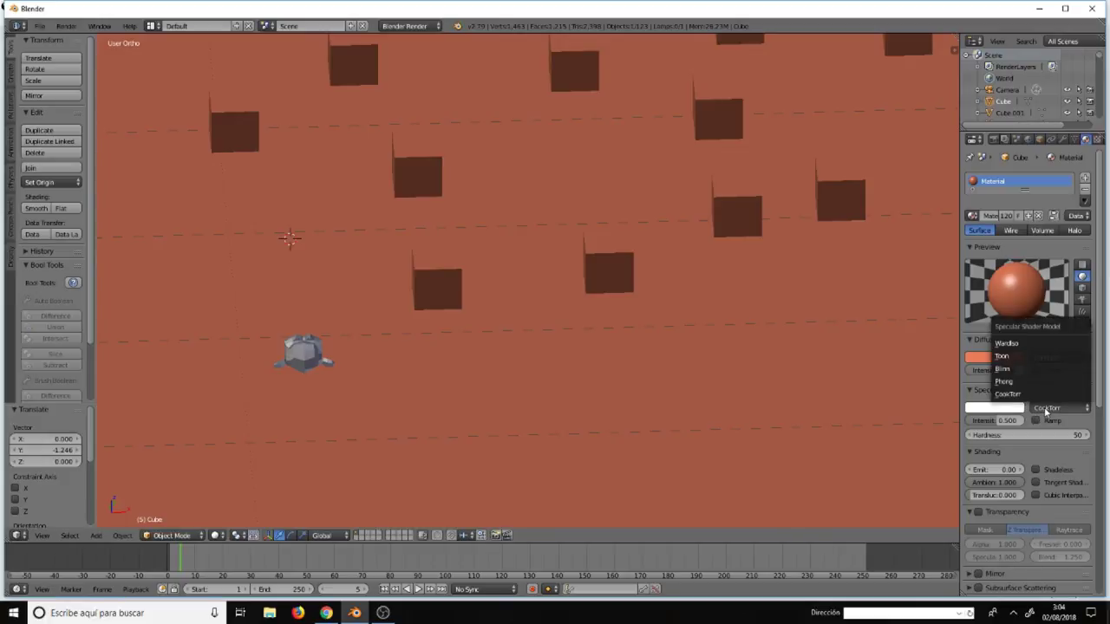
click(1032, 383)
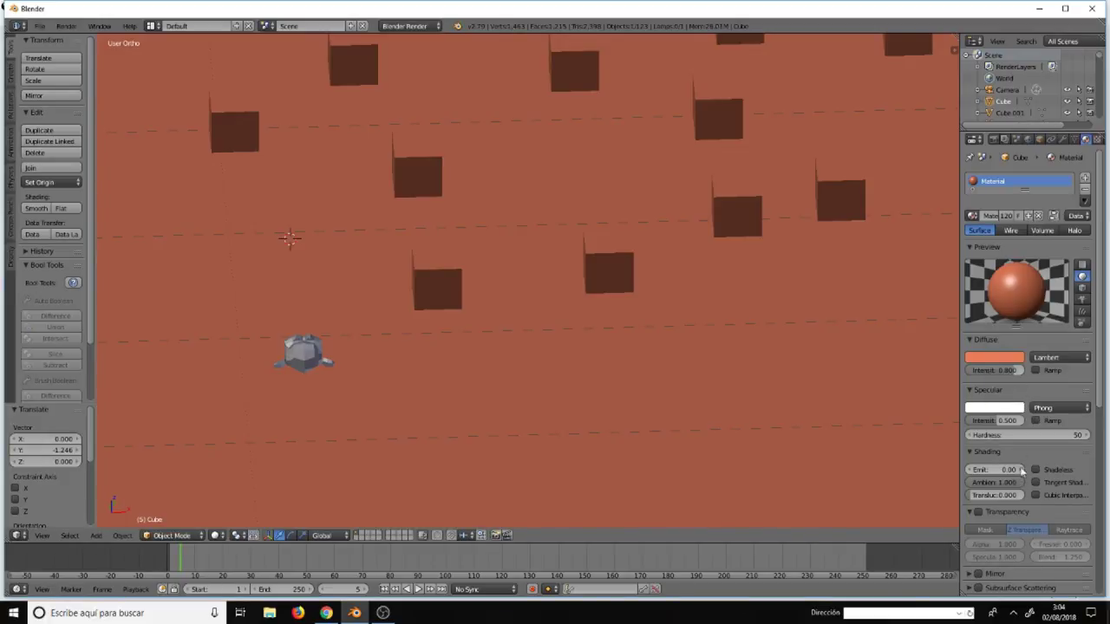
- Set specular hardness to 24 and intensity to 0.868, then select a central cube
mouse_move(983, 436)
mouse_down()
mouse_move(949, 437)
mouse_move(1027, 441)
mouse_move(1017, 421)
mouse_up()
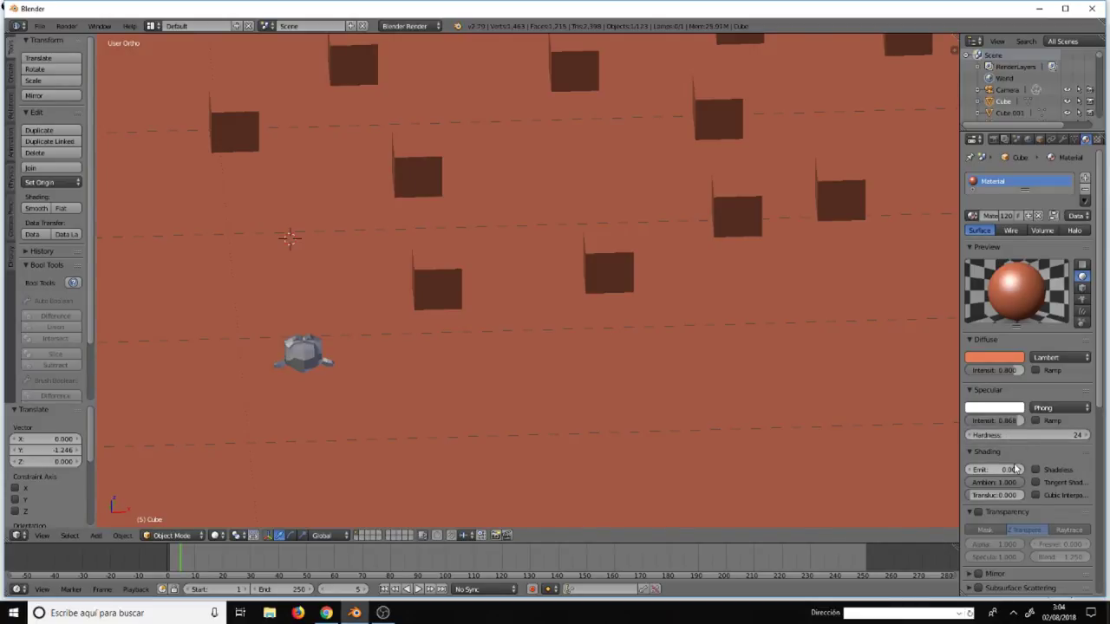
scroll(1015, 465, down, 4)
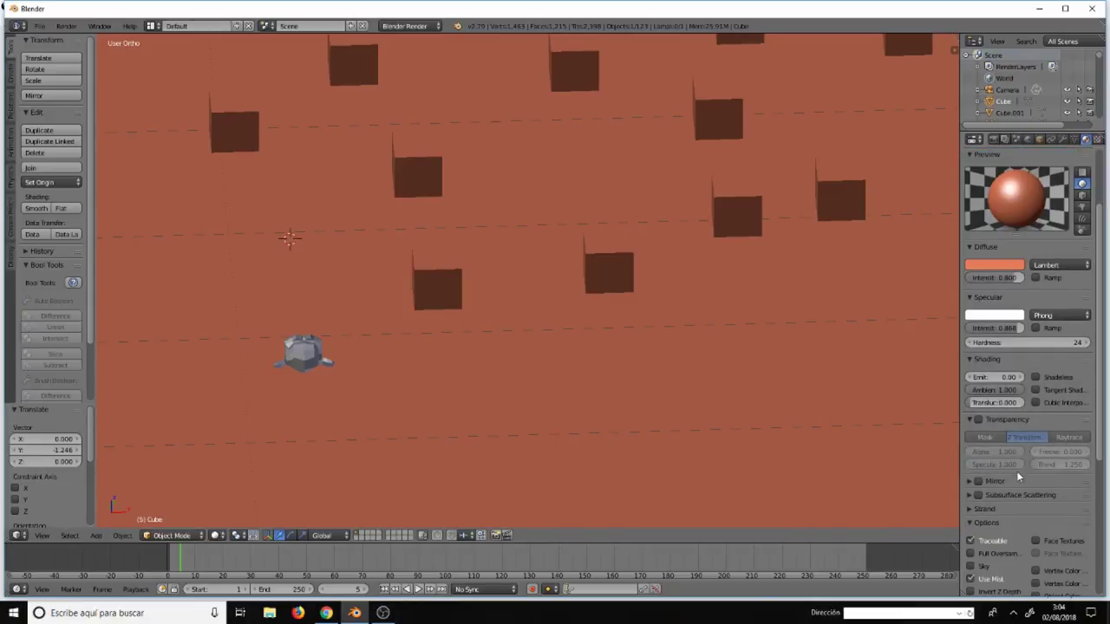
scroll(1017, 471, up, 4)
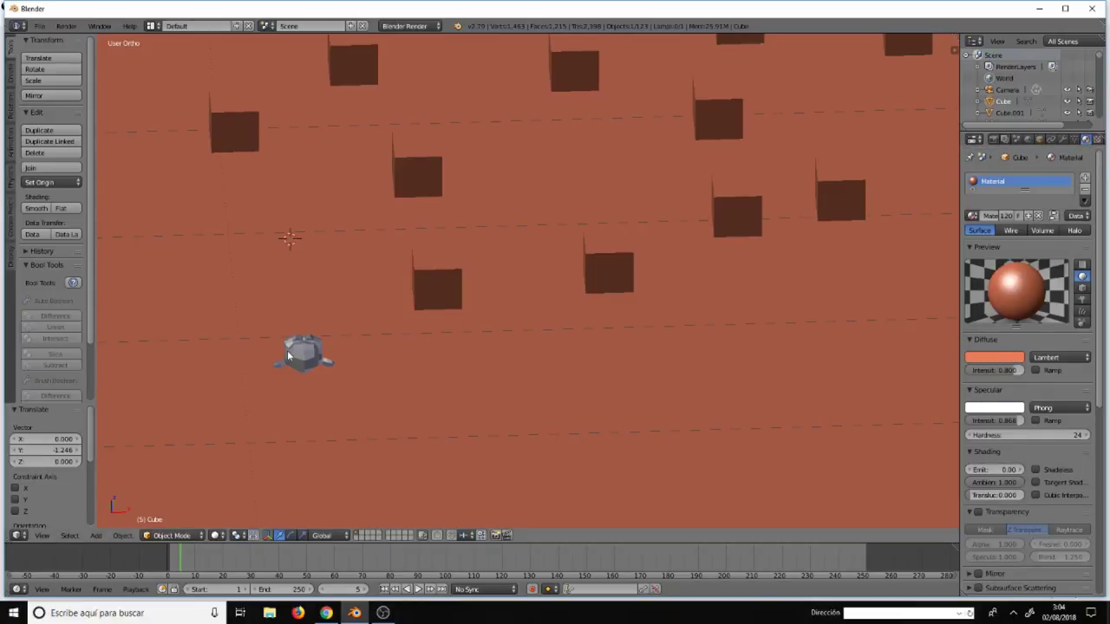
right_click(457, 275)
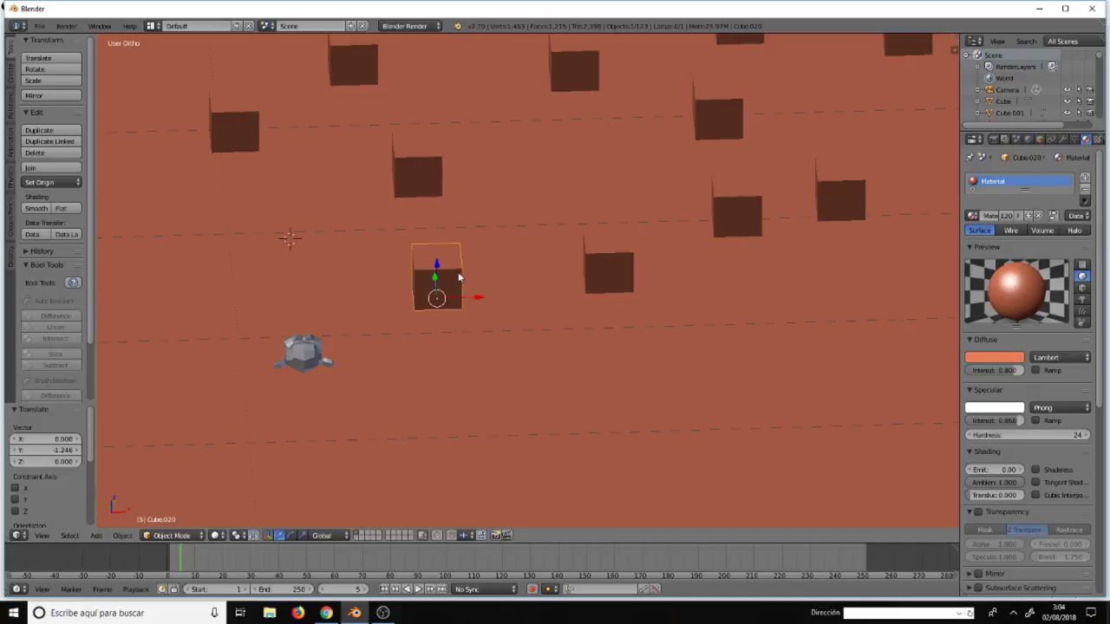
scroll(457, 276, down, 5)
scroll(454, 277, down, 3)
- Select all mesh objects with Select All by Type > Mesh
scroll(455, 279, up, 3)
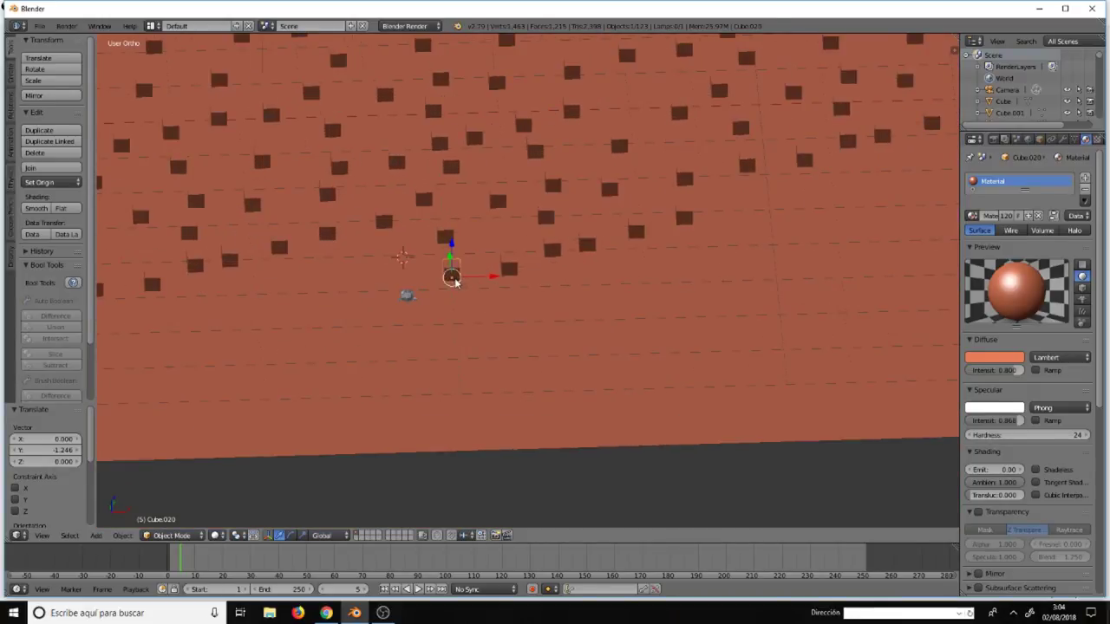
scroll(455, 279, down, 4)
scroll(455, 278, up, 1)
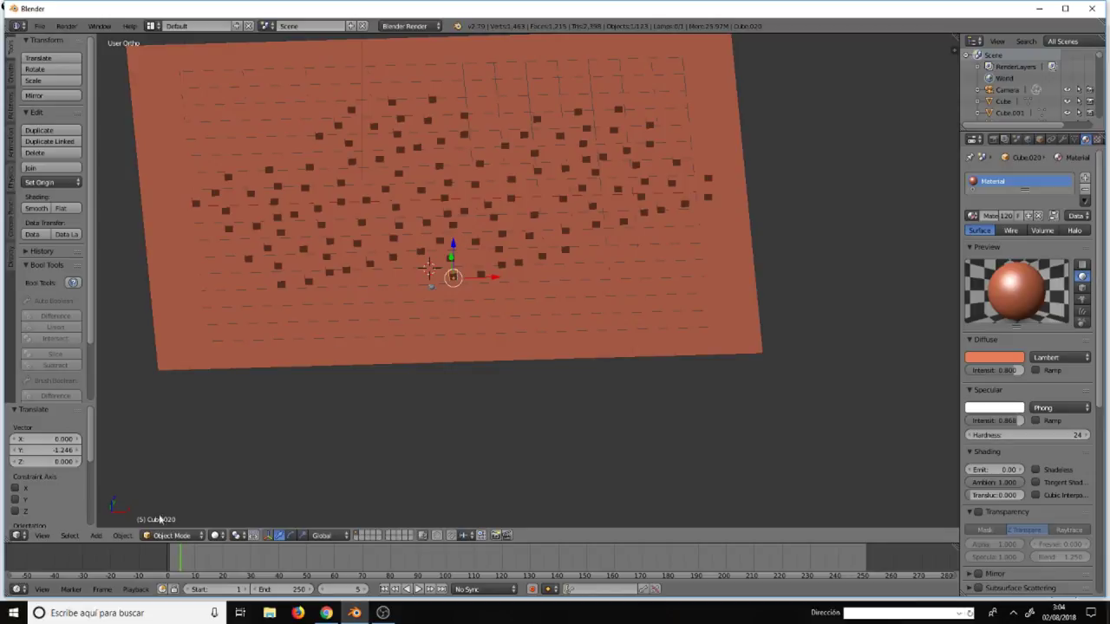
click(69, 535)
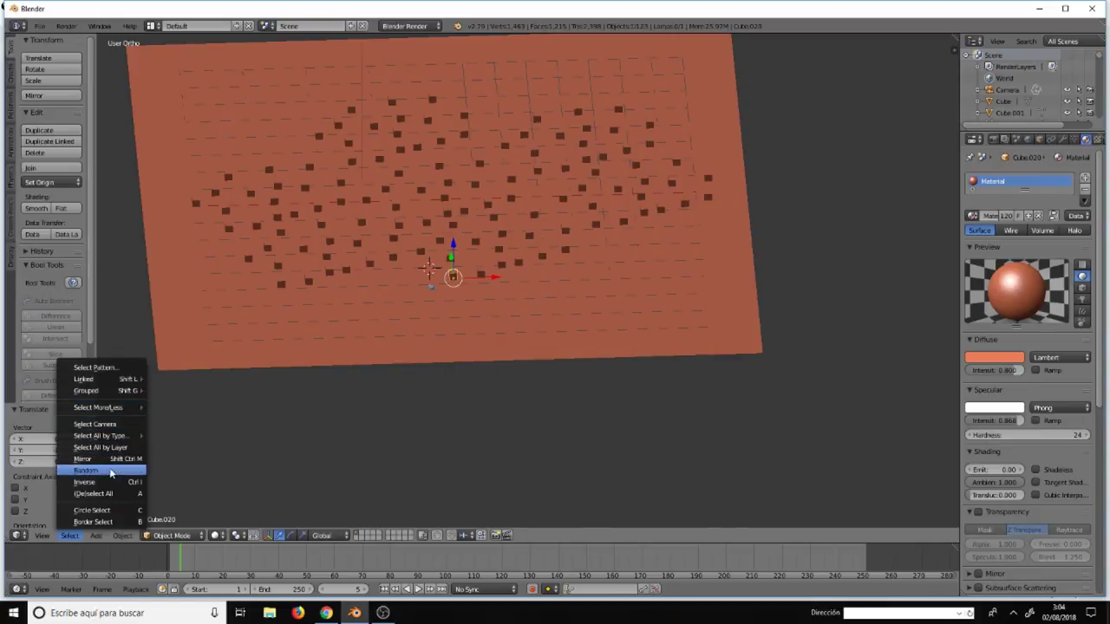
mouse_move(99, 435)
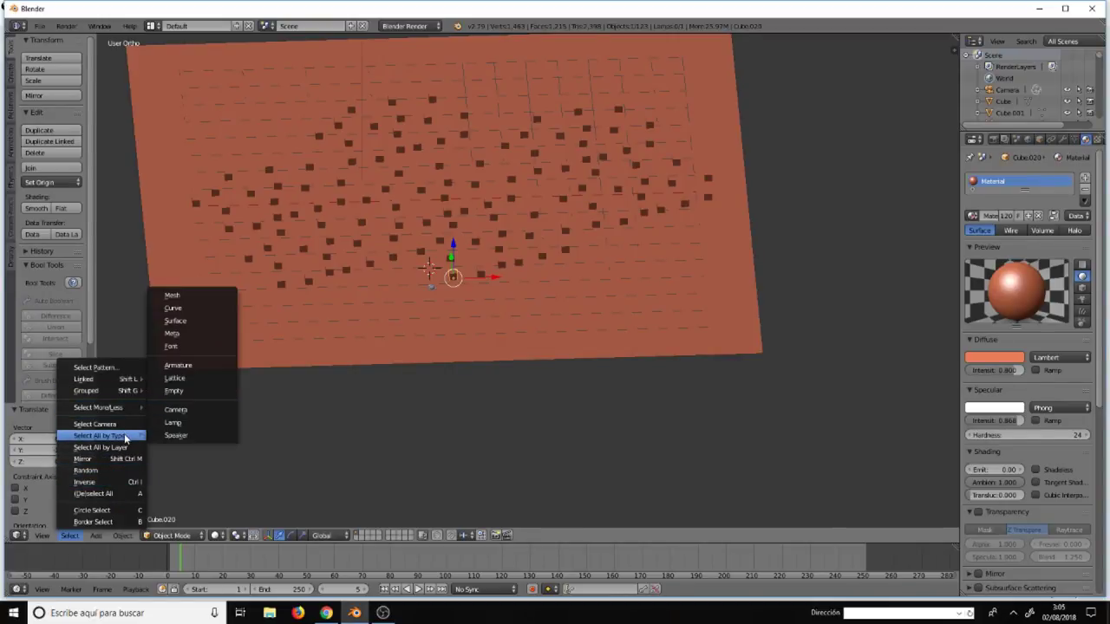
click(192, 297)
- Make the ground plane the active object, then tilt and zoom out to see the whole plane
scroll(382, 278, up, 4)
scroll(438, 344, up, 4)
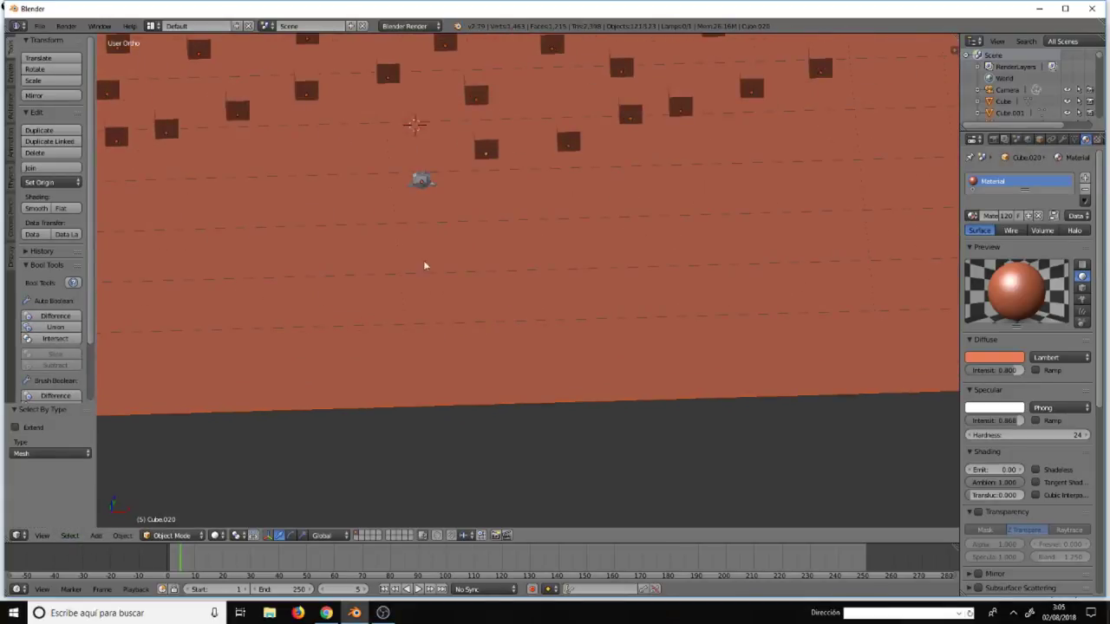
shift+click(411, 246)
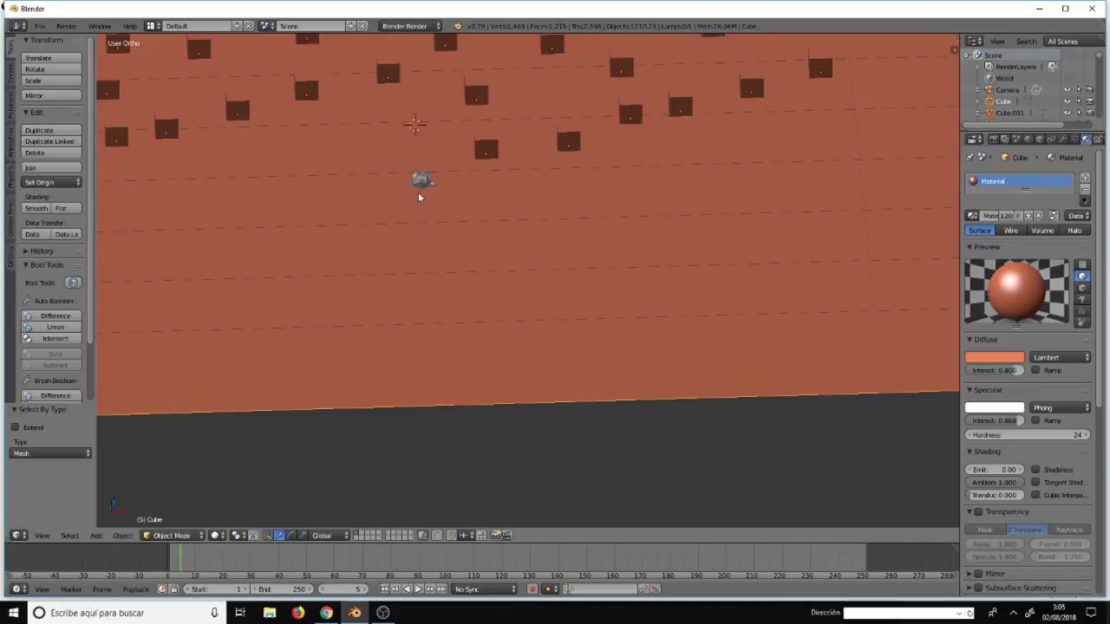
shift+click(425, 227)
shift+click(421, 185)
scroll(462, 238, down, 5)
middle_drag(463, 239, 498, 363)
scroll(493, 325, up, 3)
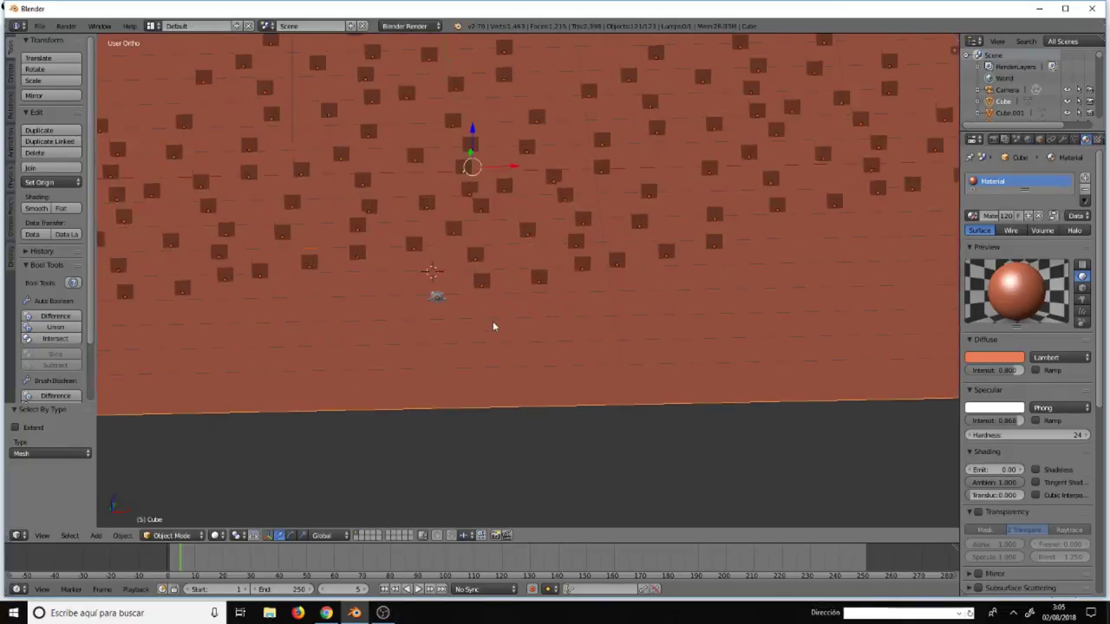
scroll(493, 326, down, 2)
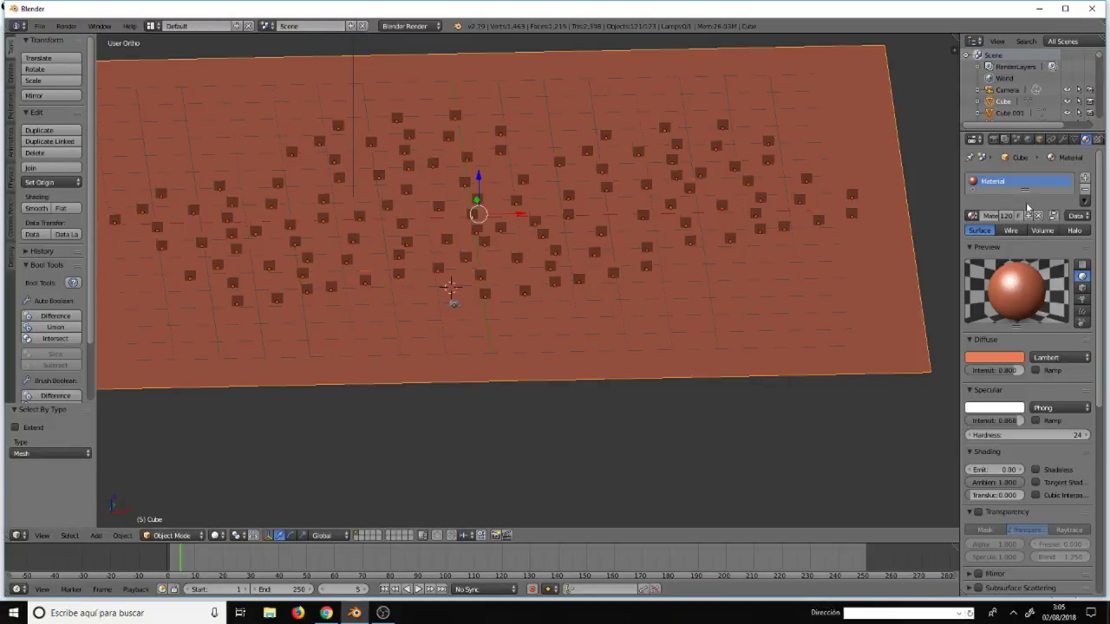
- Unlink the plane's current material and give it a new material of its own
click(972, 216)
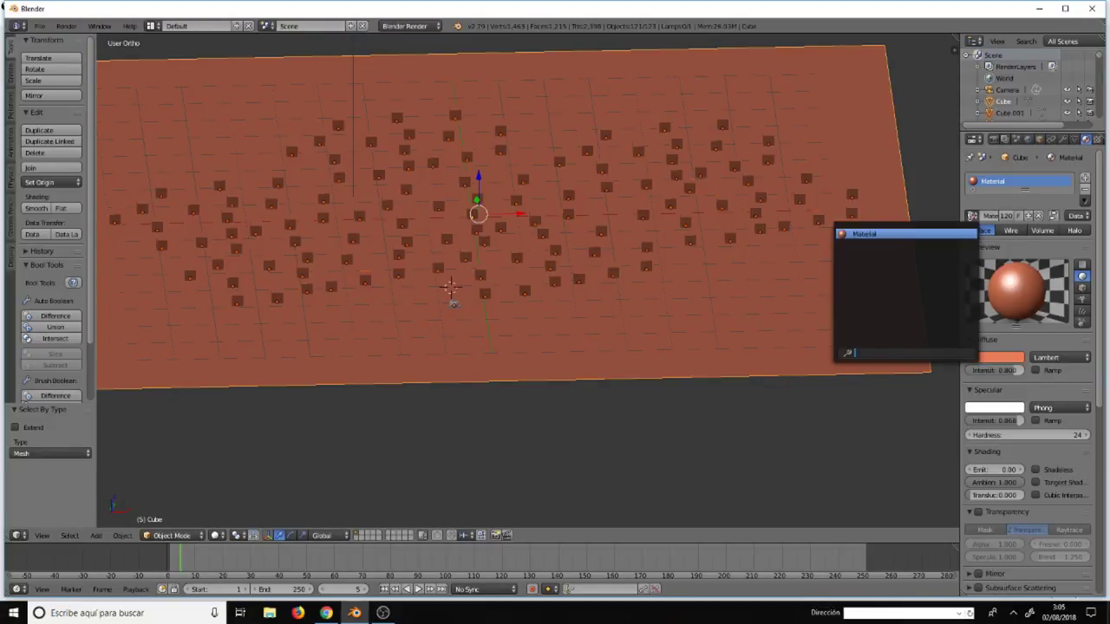
click(1038, 215)
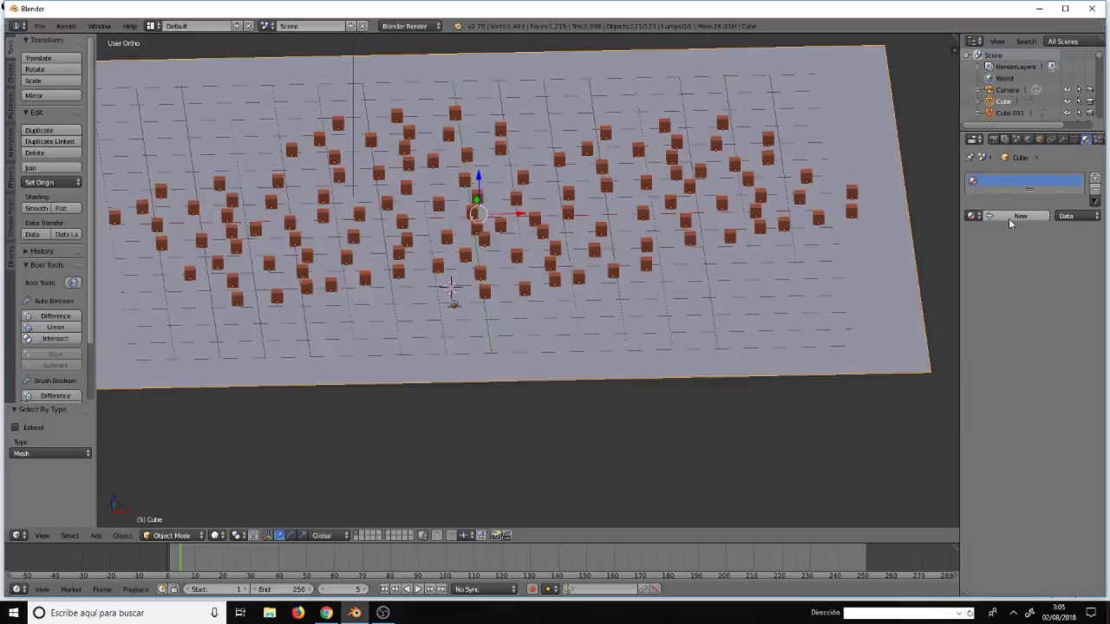
click(1011, 217)
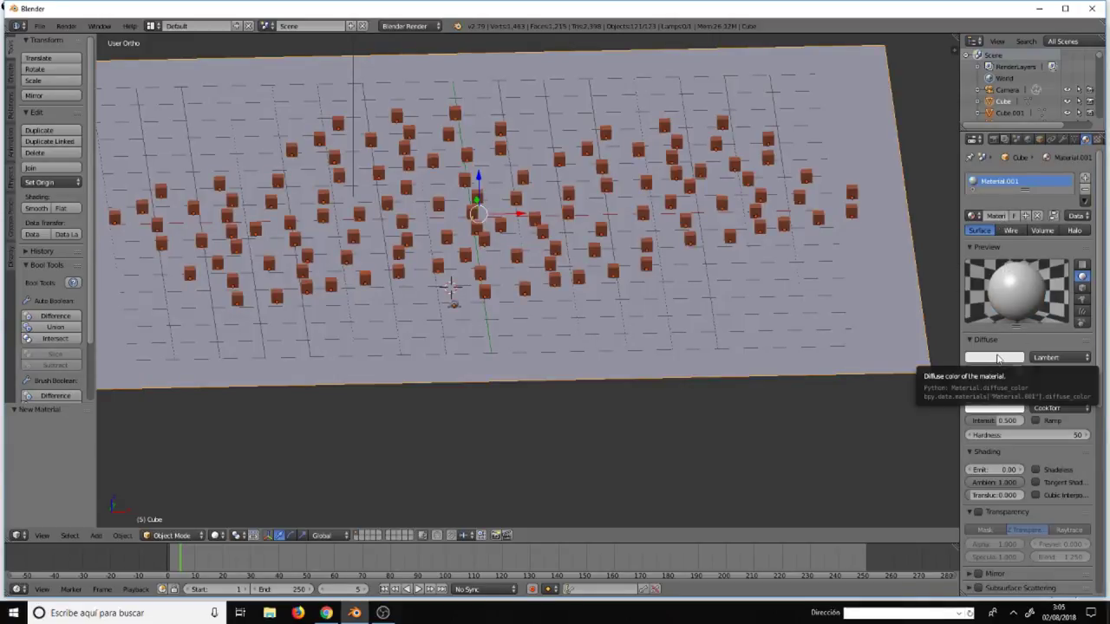
- Set the ground plane's diffuse colour to a warm tan orange
right_click(608, 305)
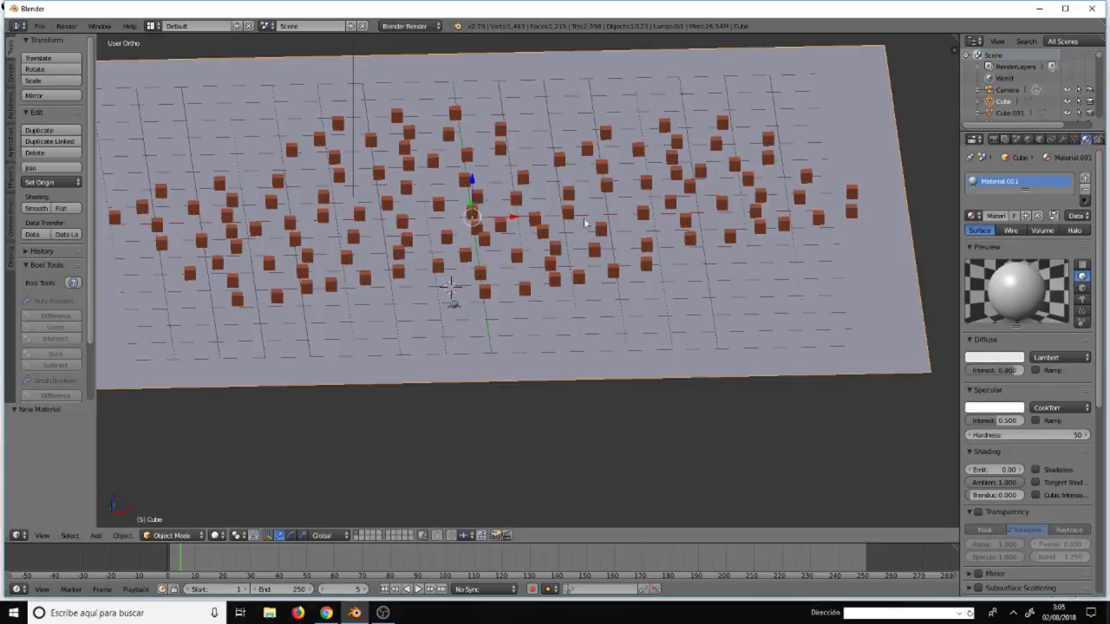
click(973, 358)
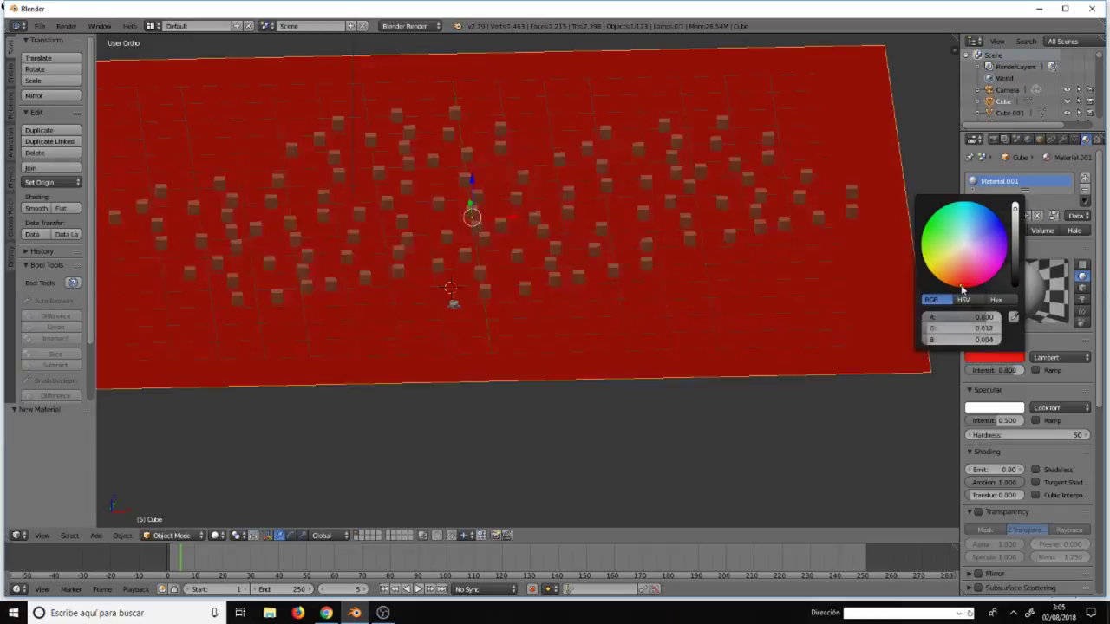
click(961, 289)
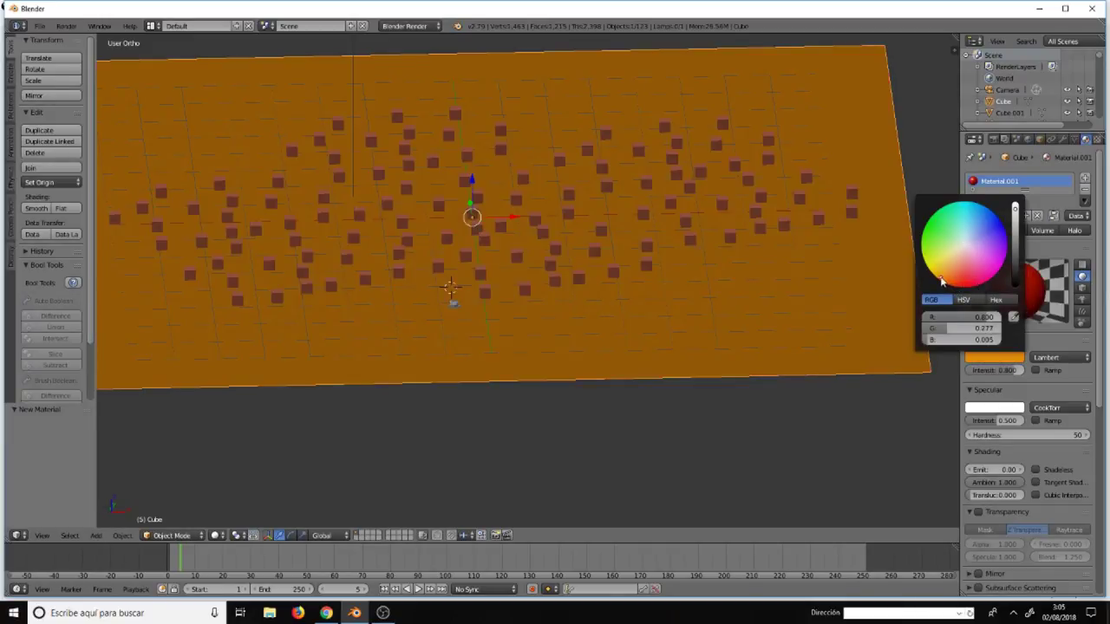
click(940, 279)
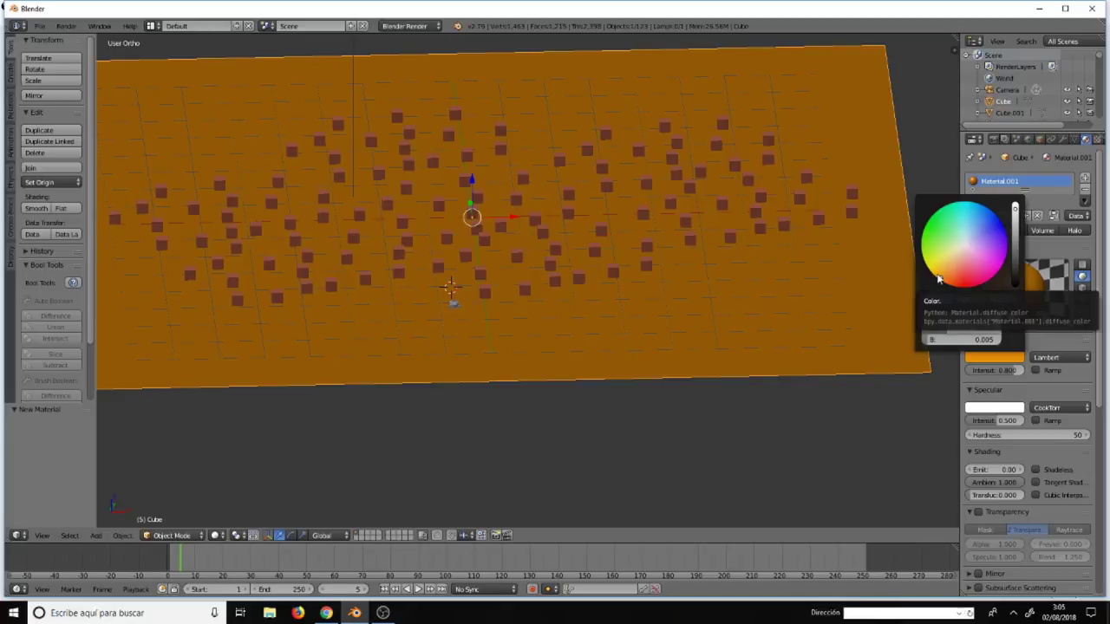
click(950, 266)
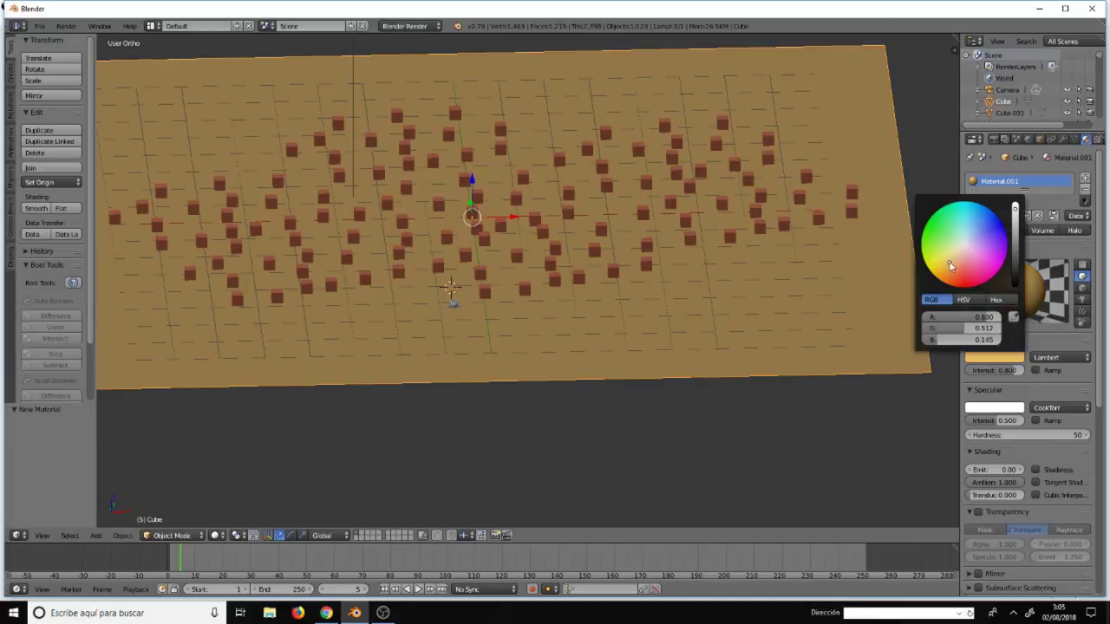
- Give Suzanne a Subdivision Surface modifier at view level 2 and smooth shading
right_click(452, 304)
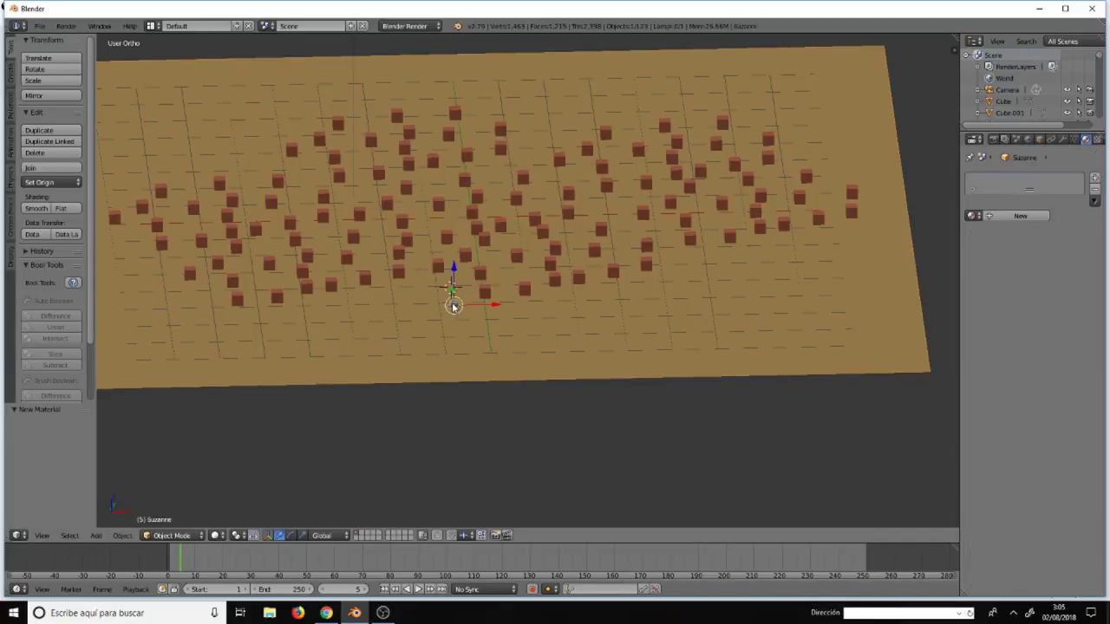
key(KP_Decimal)
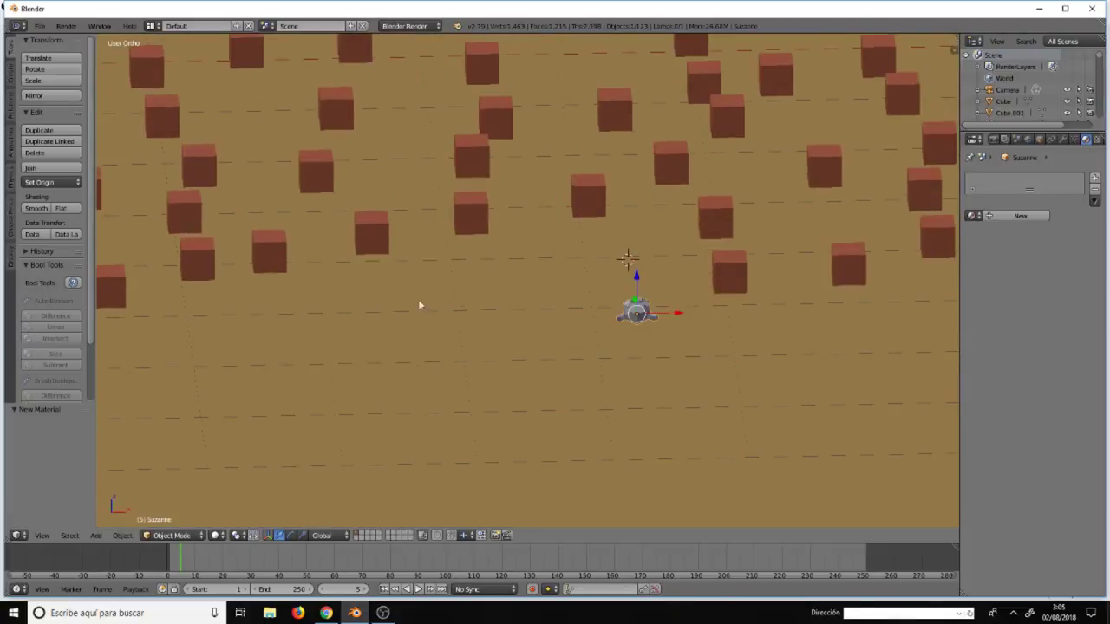
click(1063, 139)
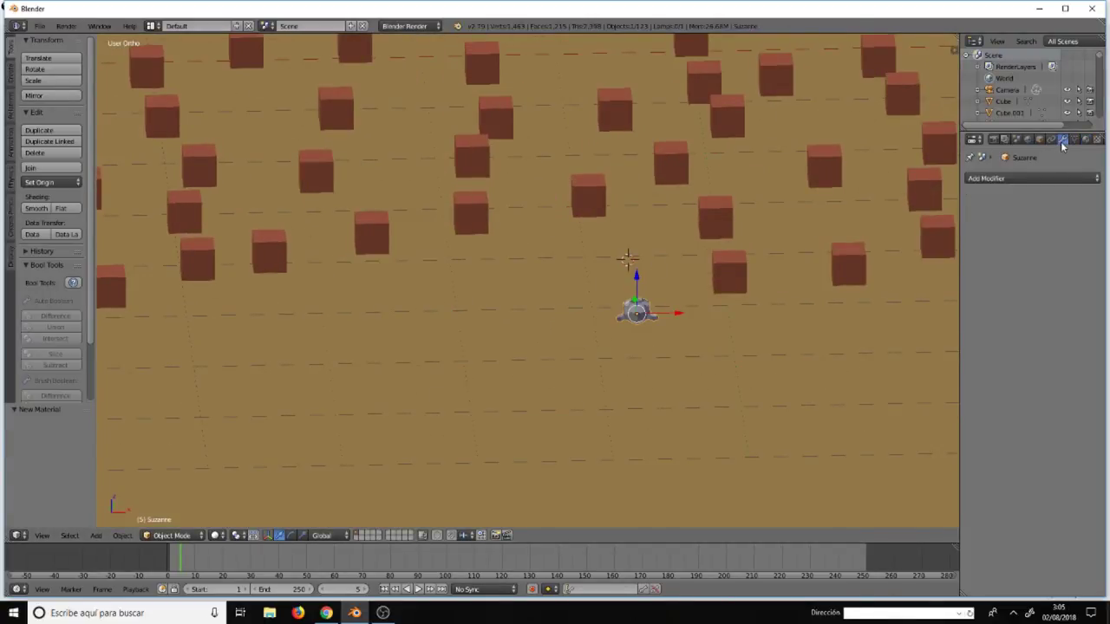
click(1039, 176)
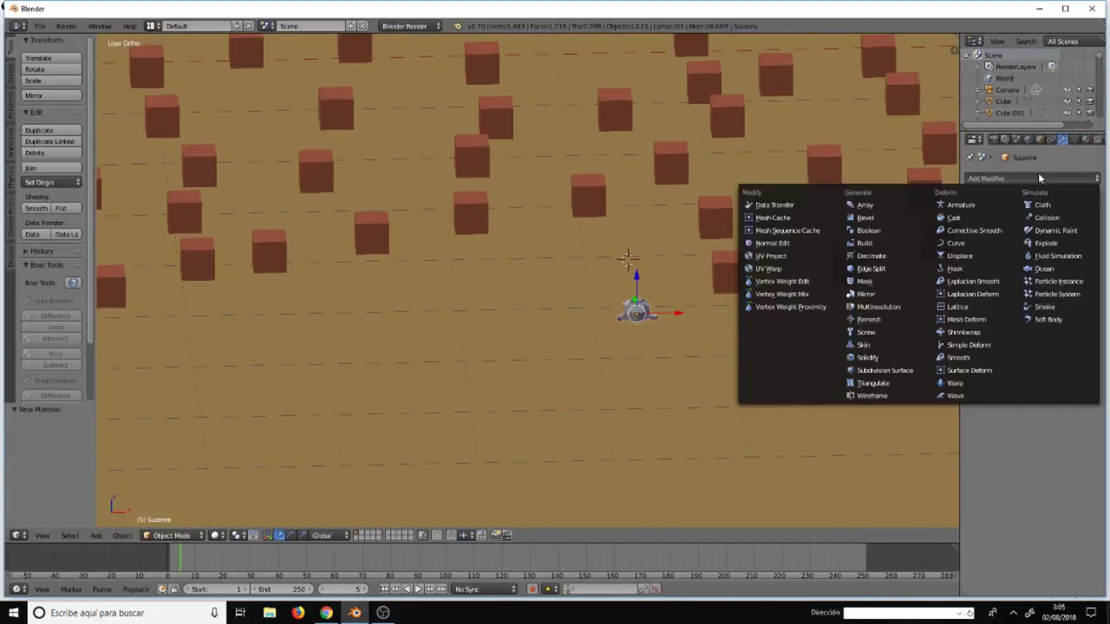
click(887, 370)
click(1024, 255)
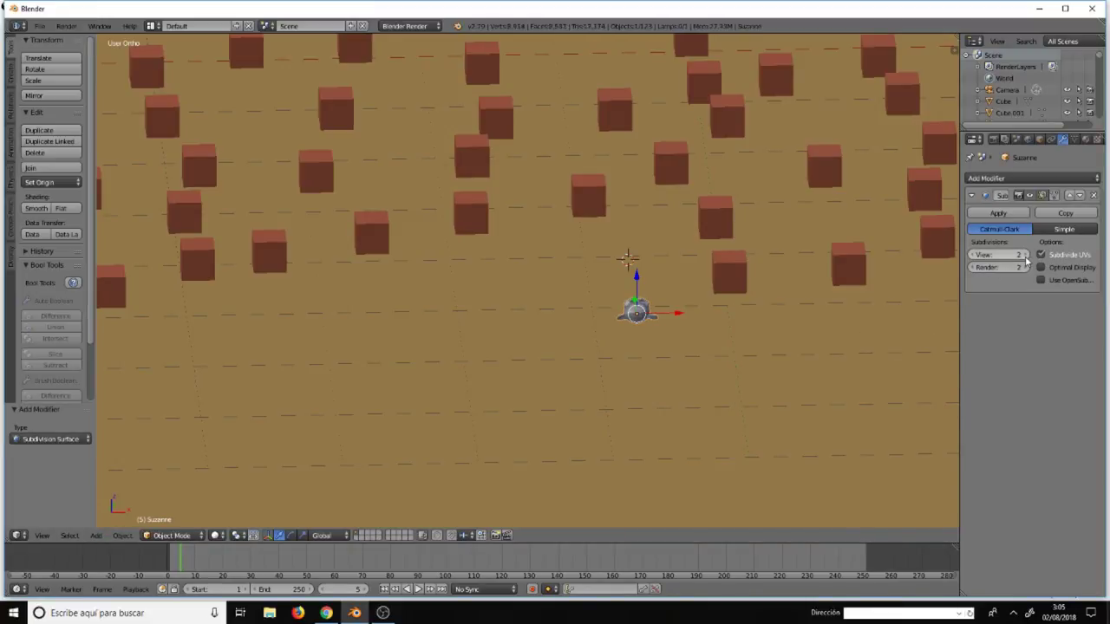
click(38, 210)
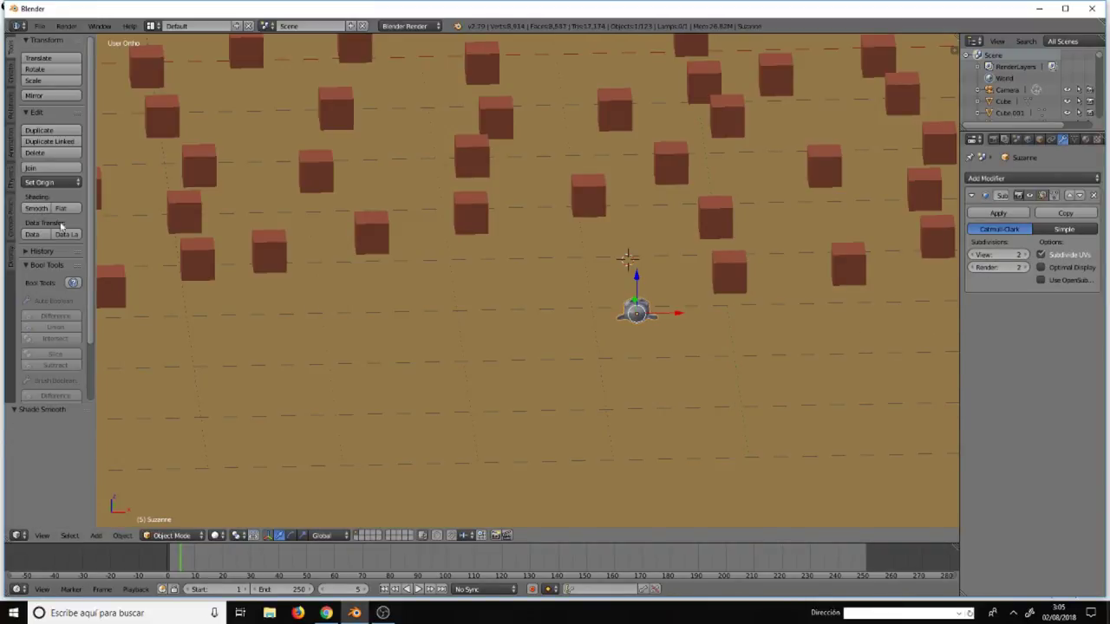
mouse_move(503, 341)
middle_down()
mouse_move(532, 356)
mouse_move(673, 330)
mouse_move(725, 338)
mouse_move(650, 375)
mouse_move(510, 340)
mouse_move(890, 291)
middle_up()
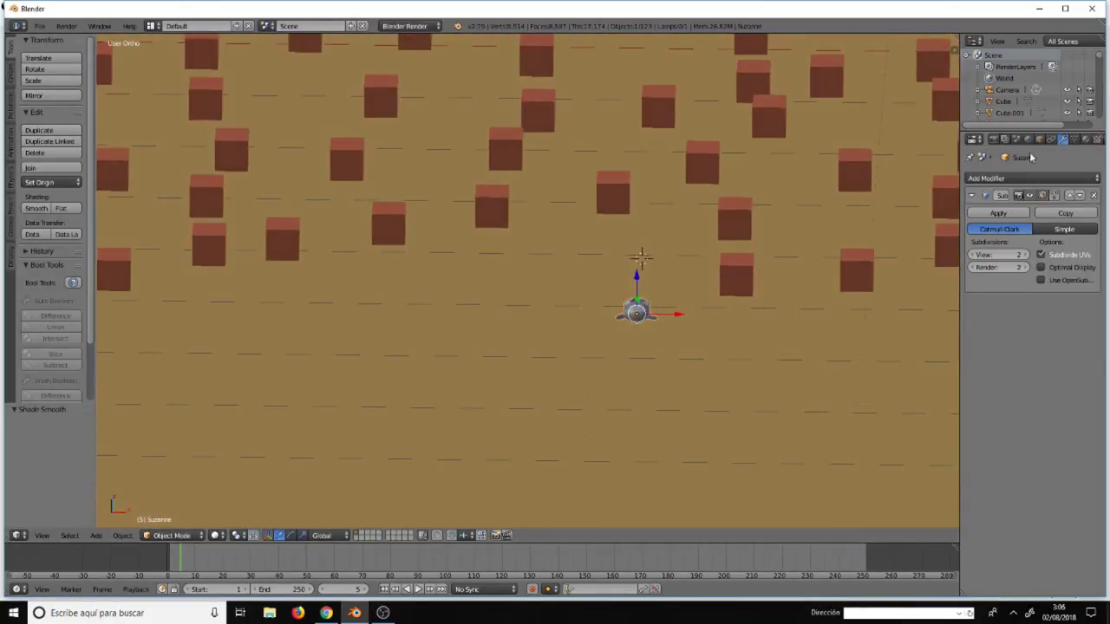
- Add a new material to Suzanne with a light cyan diffuse colour
click(1085, 141)
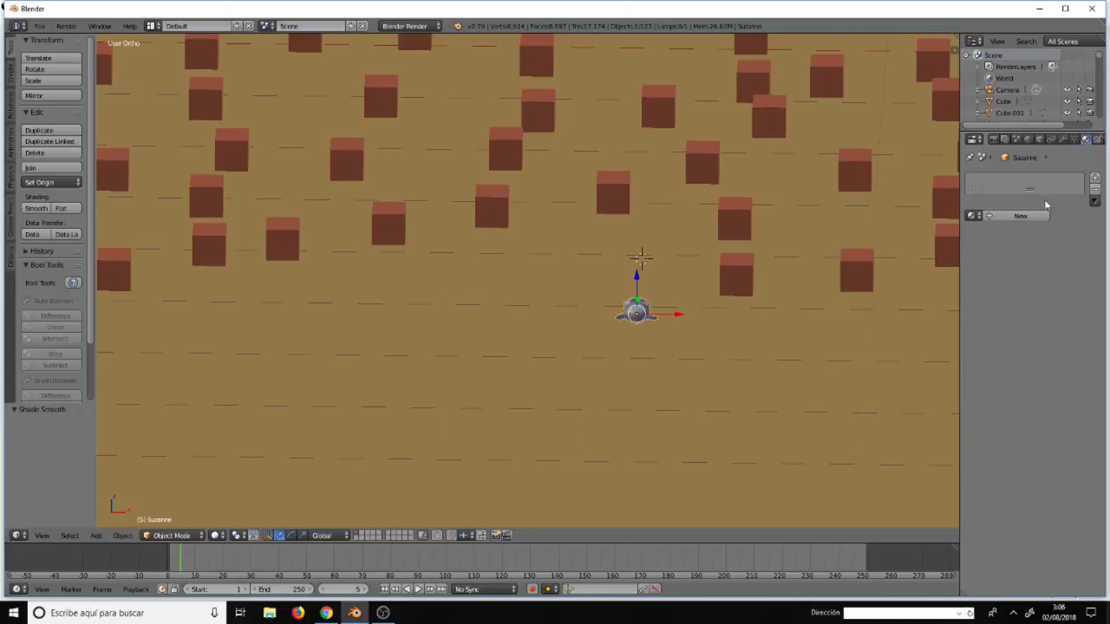
click(1020, 220)
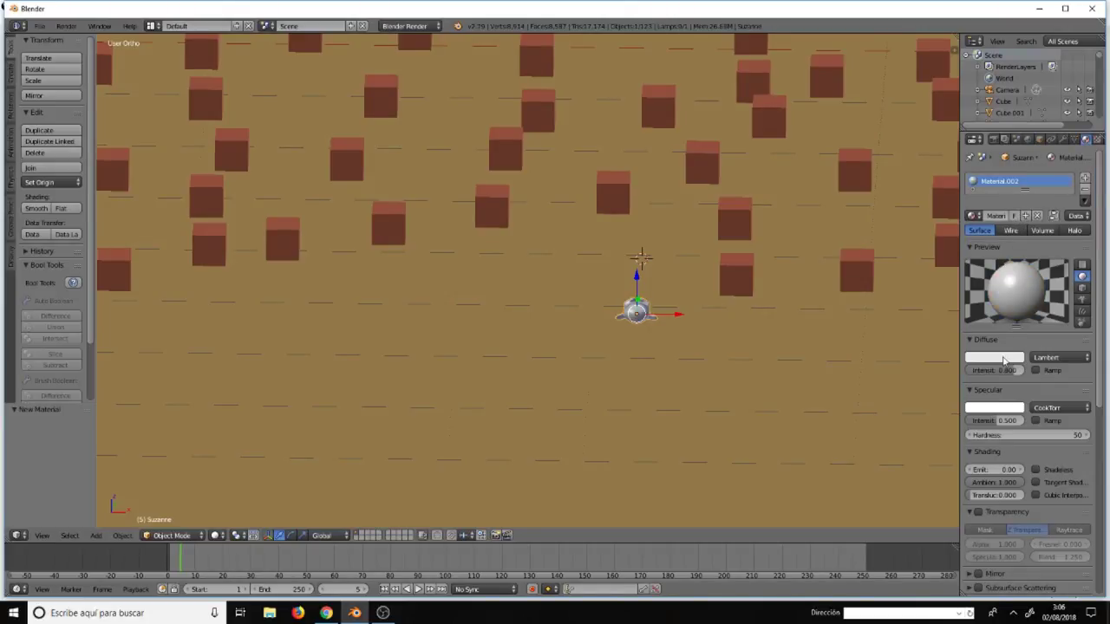
click(1007, 358)
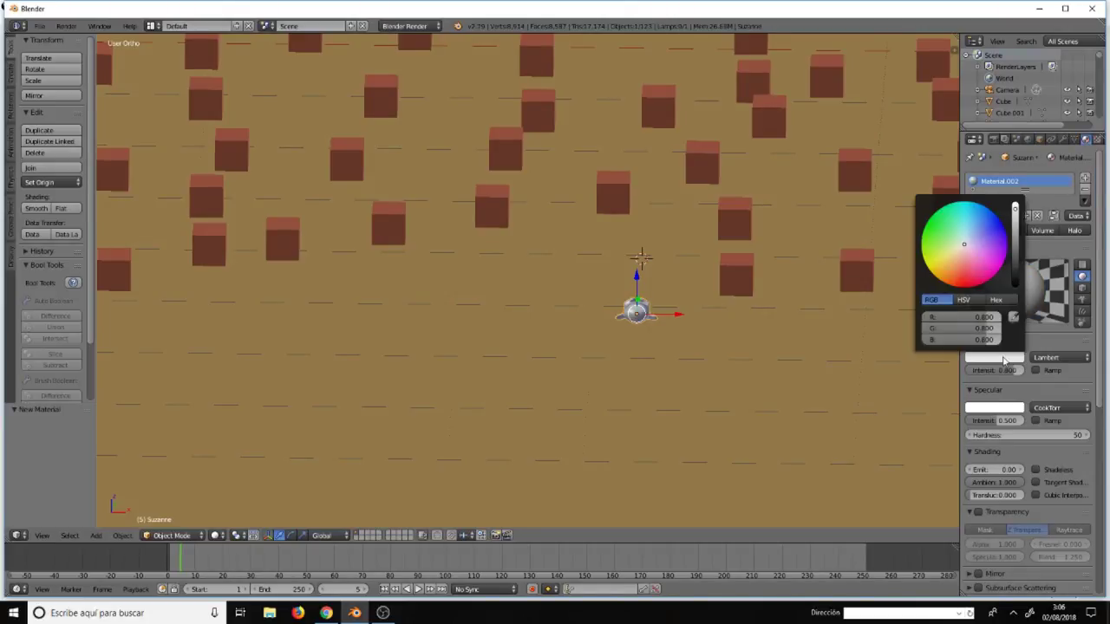
click(969, 235)
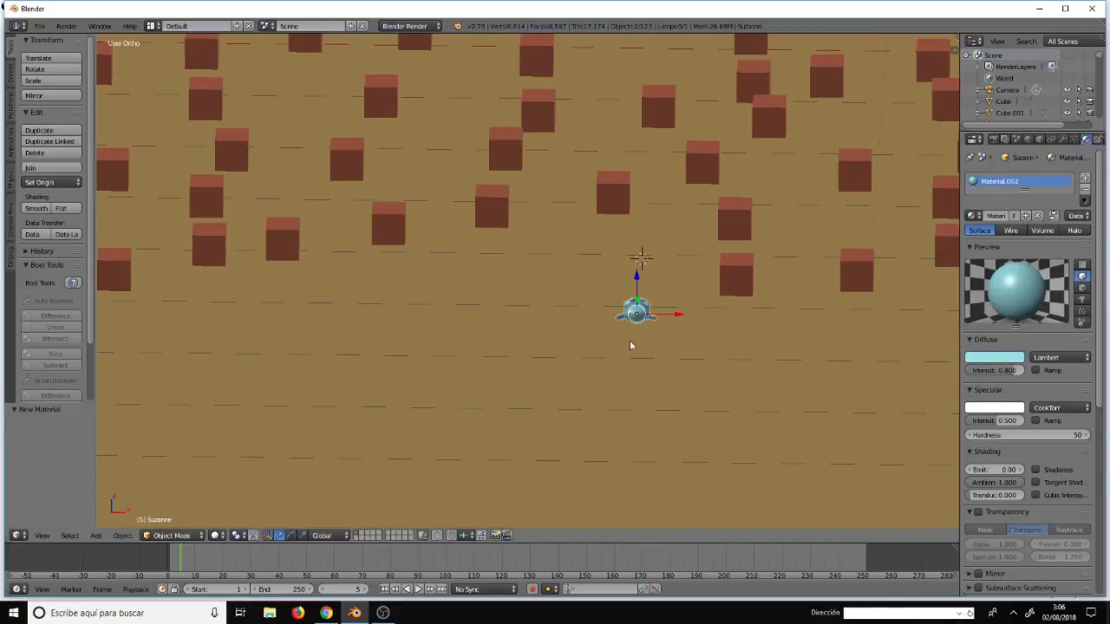
mouse_move(633, 356)
middle_down()
mouse_move(752, 359)
mouse_move(852, 303)
mouse_move(798, 350)
mouse_move(853, 349)
mouse_move(915, 386)
mouse_move(607, 426)
mouse_move(646, 379)
middle_up()
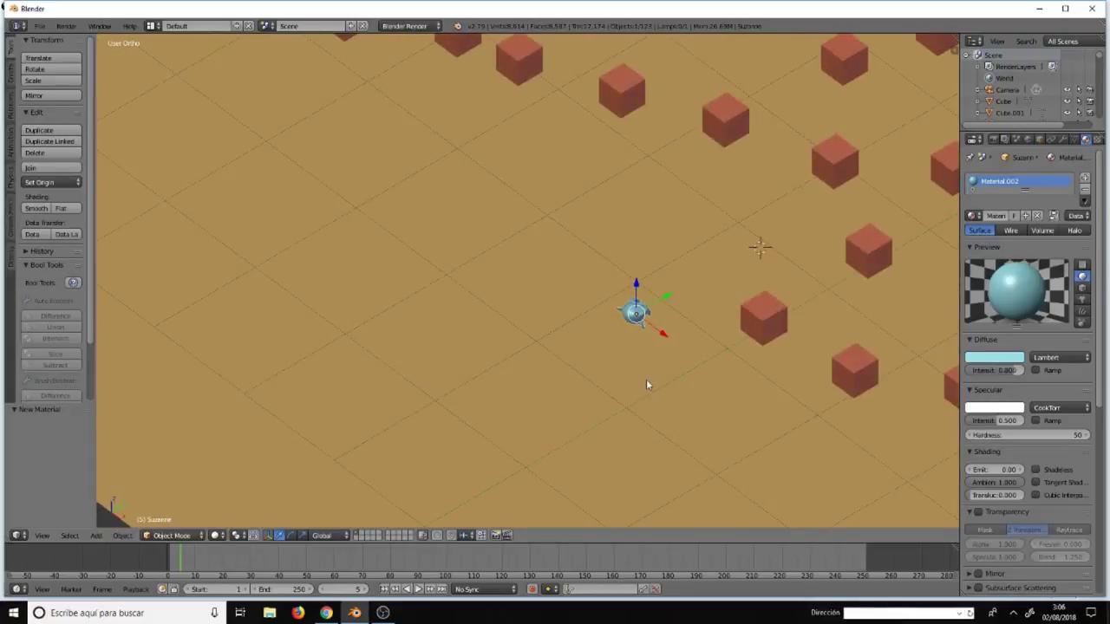
- Switch to Top Ortho view over Suzanne and the cubes, then set the timeline to frame 1
key(KP_1)
key(KP_7)
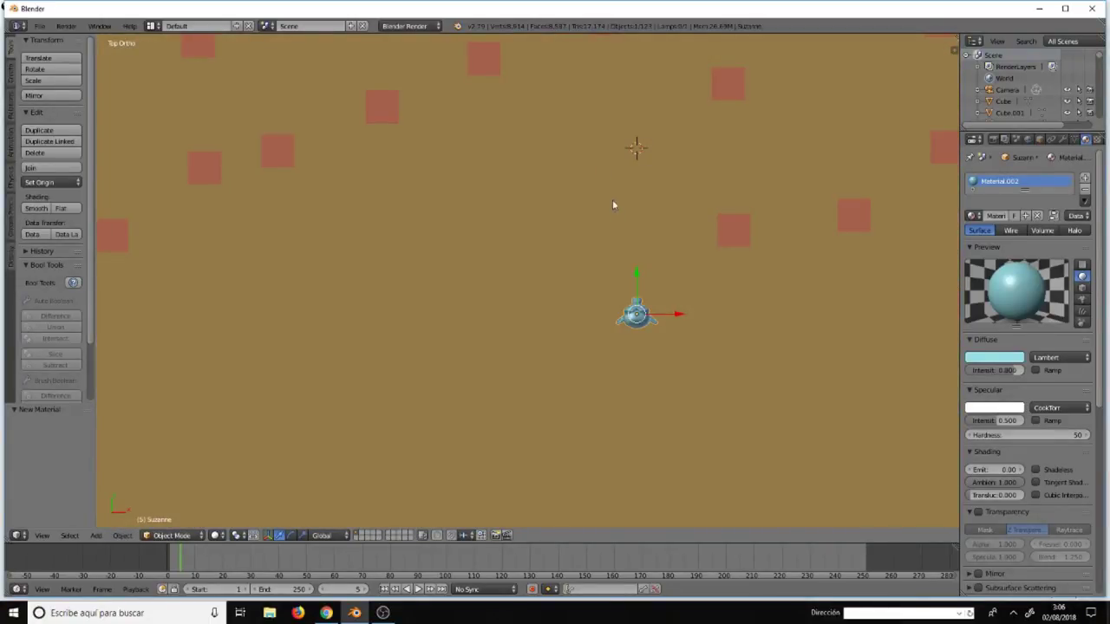
scroll(644, 286, down, 4)
scroll(657, 301, up, 3)
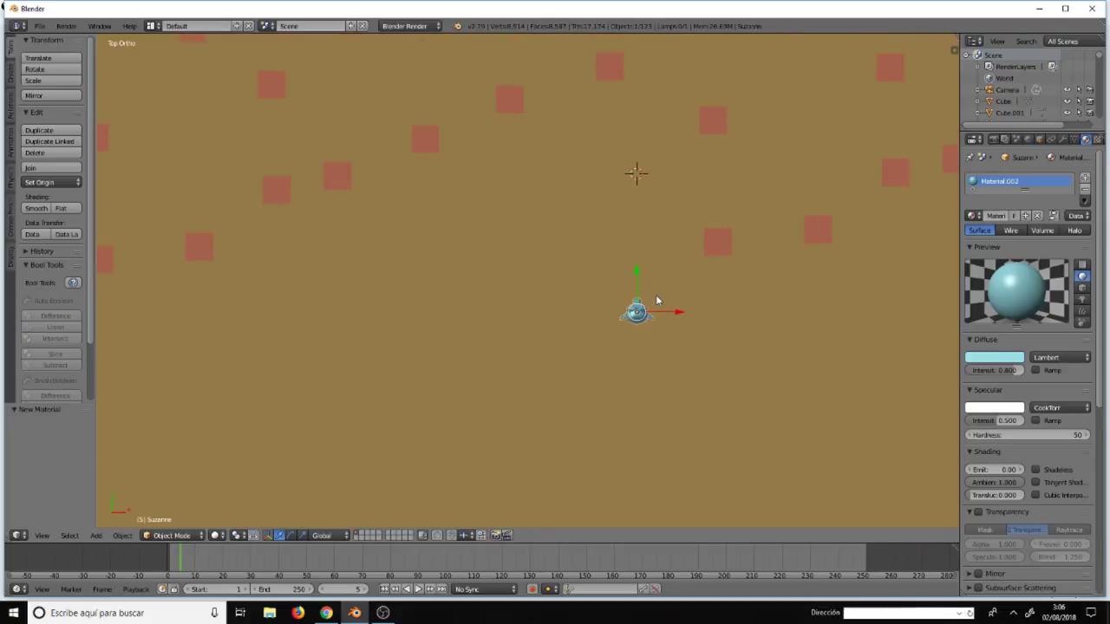
scroll(656, 301, up, 3)
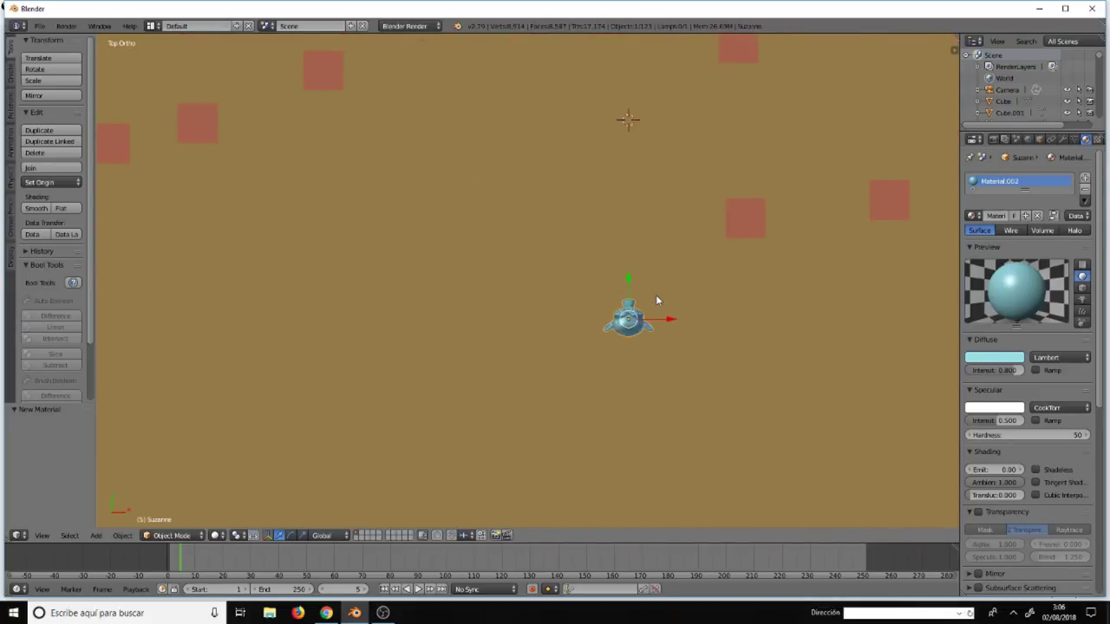
mouse_move(640, 322)
middle_down()
mouse_move(673, 315)
mouse_move(657, 296)
middle_up()
key(KP_7)
scroll(652, 293, down, 3)
scroll(646, 298, up, 2)
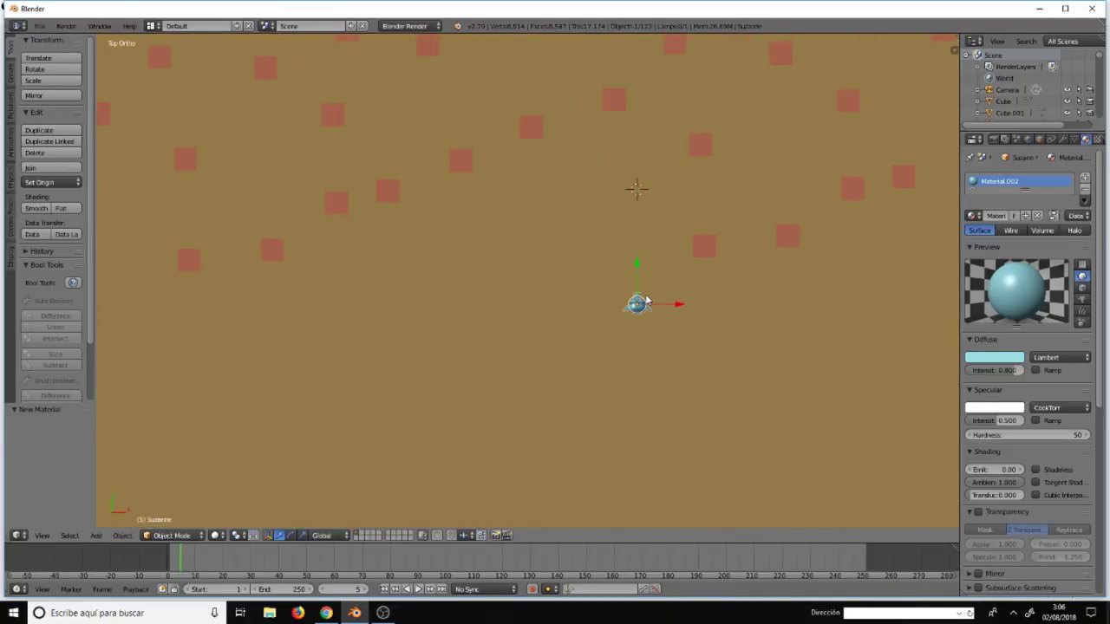
click(170, 565)
- Keyframe Suzanne's LocRotScale at frame 1, then move, rotate 52.6° and keyframe at frame 20
key(i)
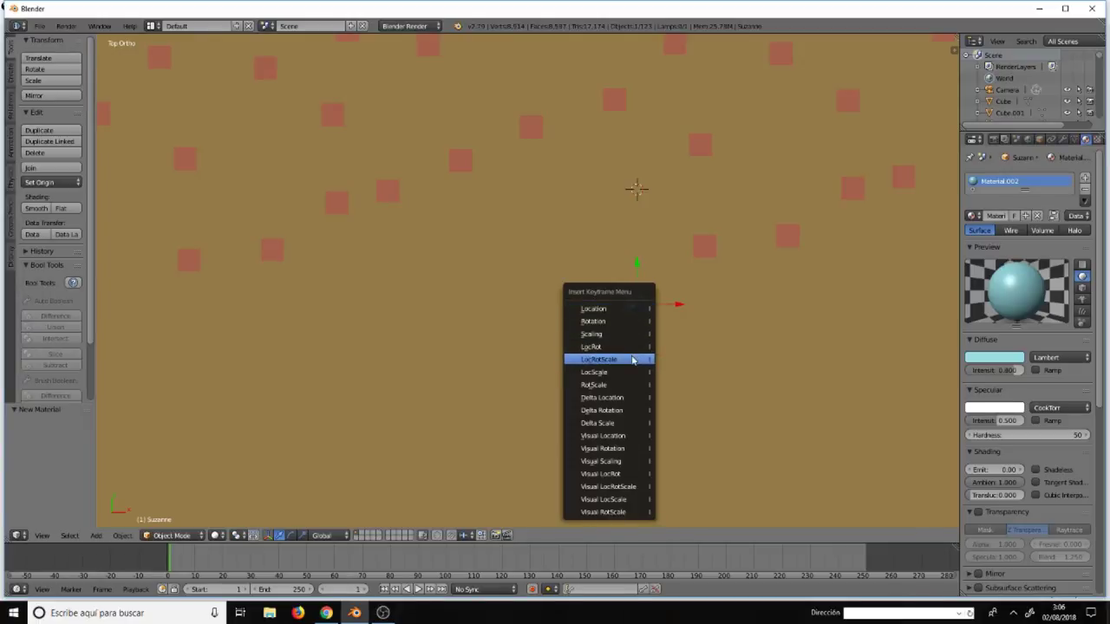
click(632, 360)
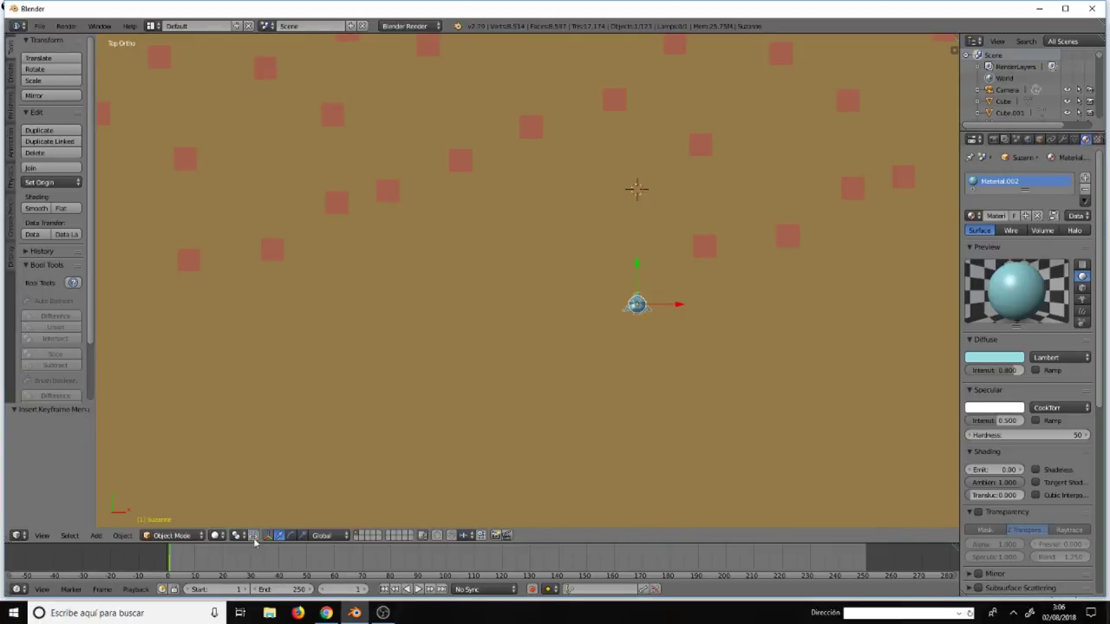
click(223, 557)
key(g)
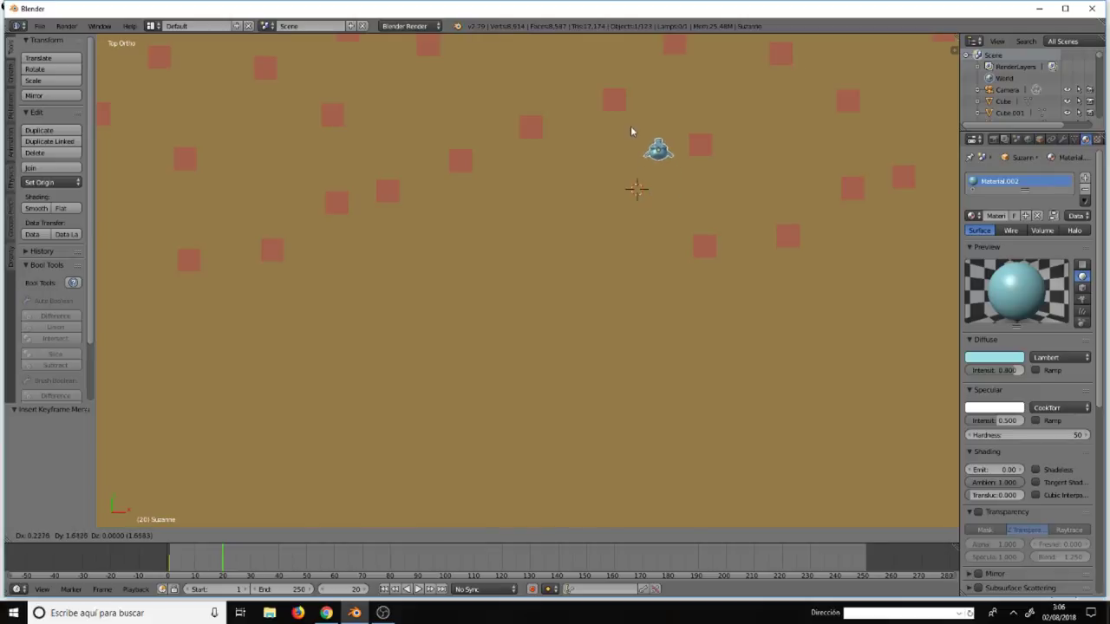
click(634, 102)
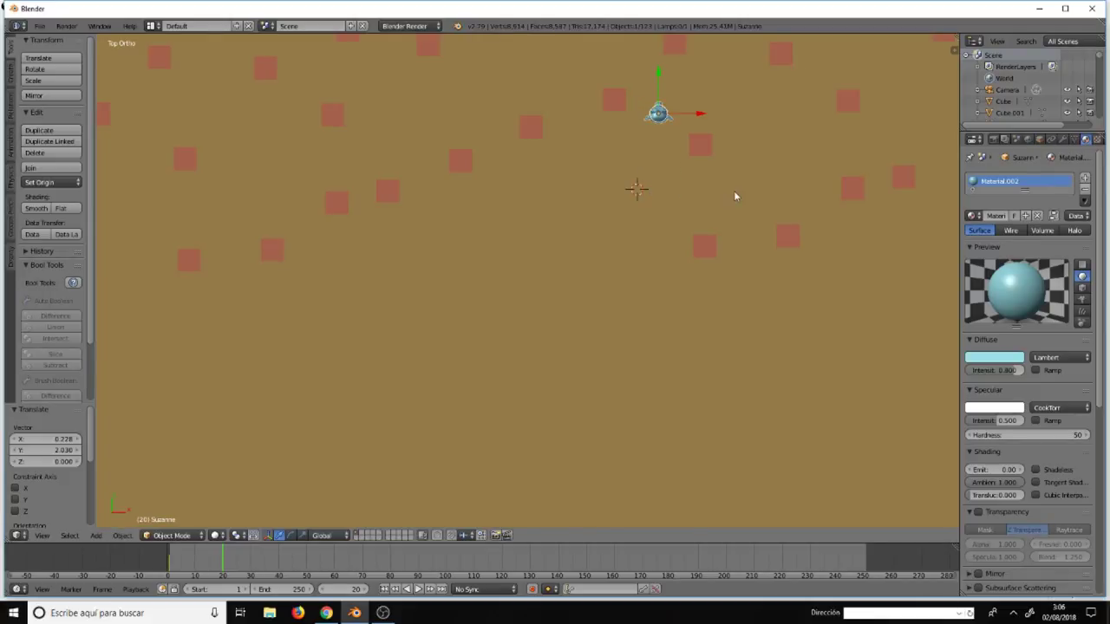
key(r)
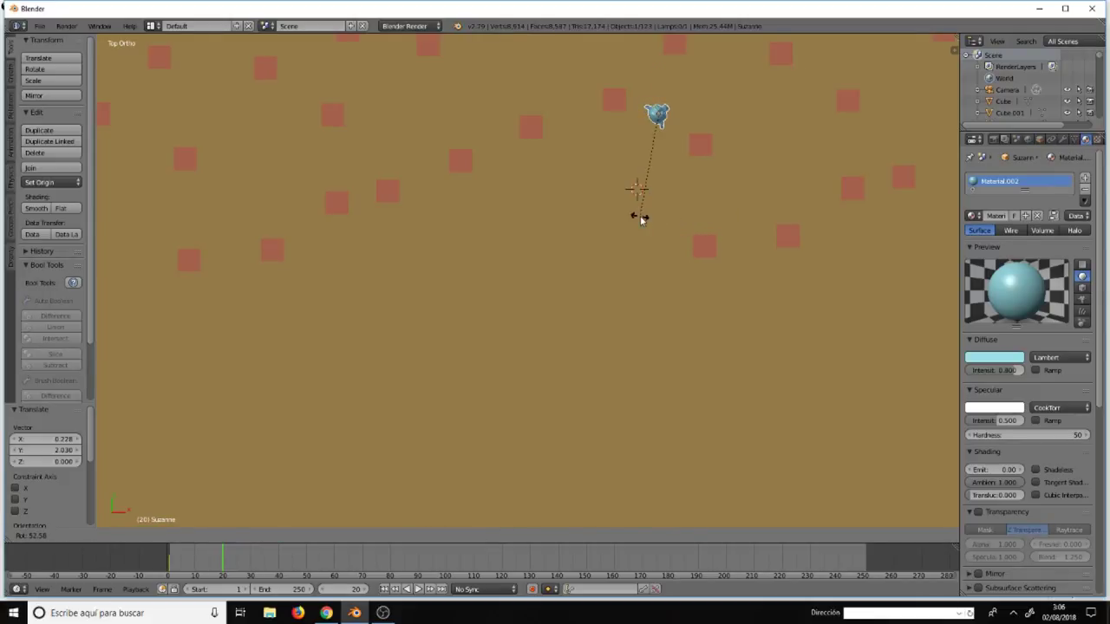
click(641, 220)
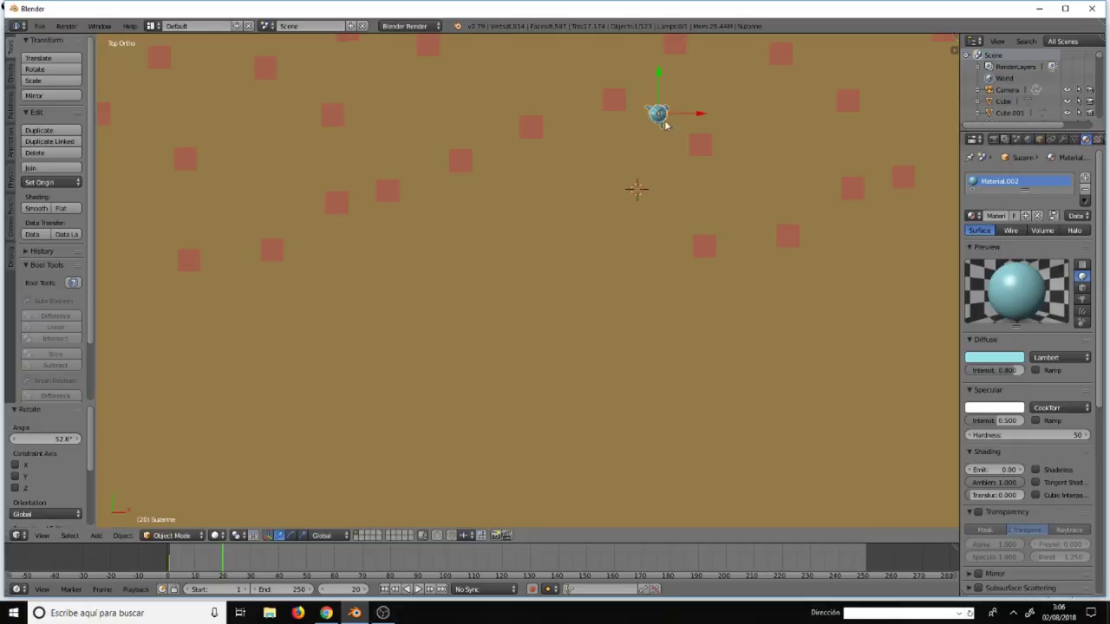
key(i)
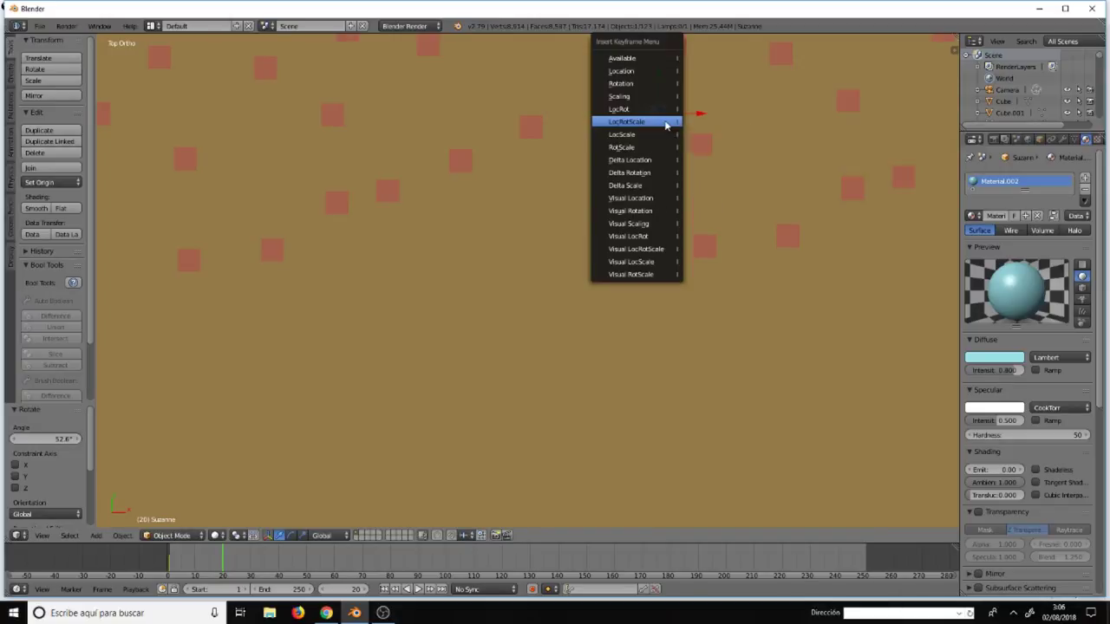
click(665, 118)
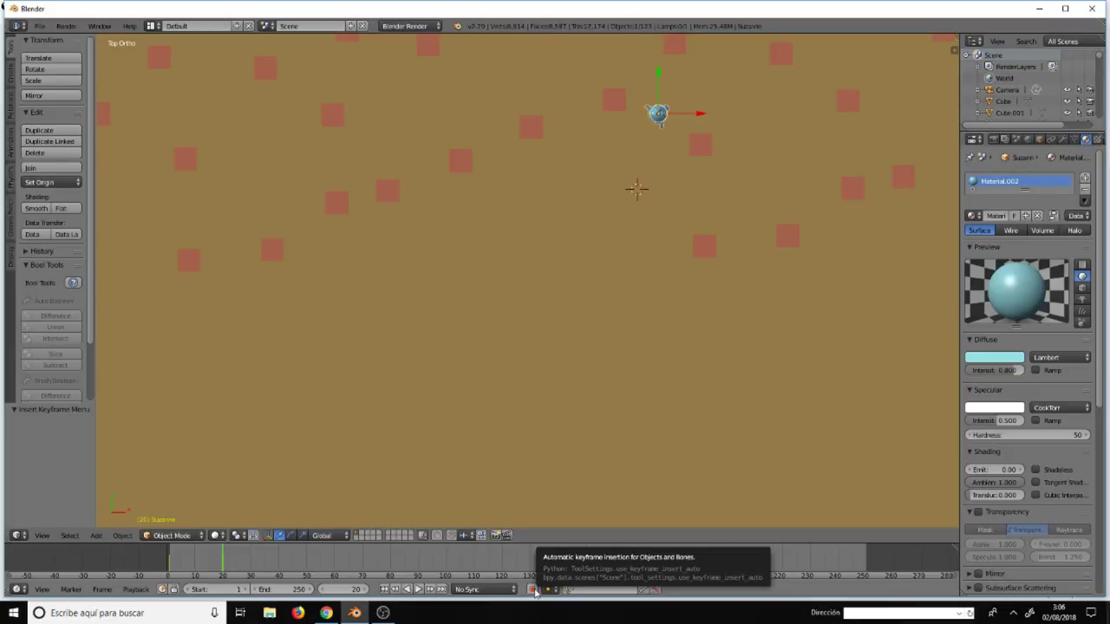
- Turn on auto keying and move and turn Suzanne to a new spot for frame 40
click(533, 590)
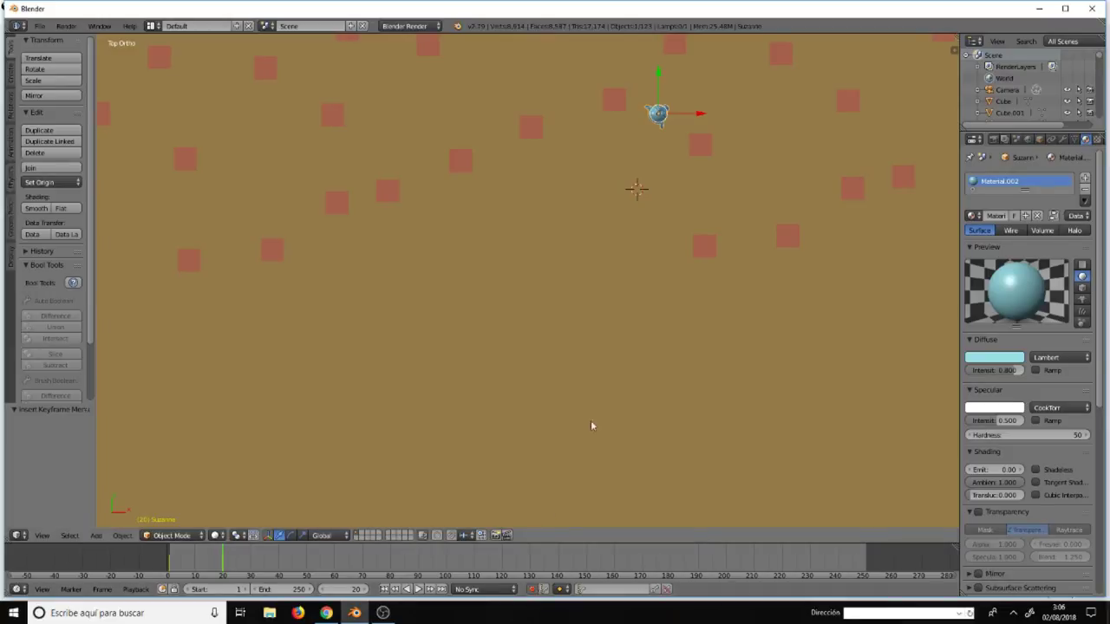
mouse_move(631, 362)
shift+middle_down()
mouse_move(607, 483)
mouse_move(570, 40)
shift+middle_up()
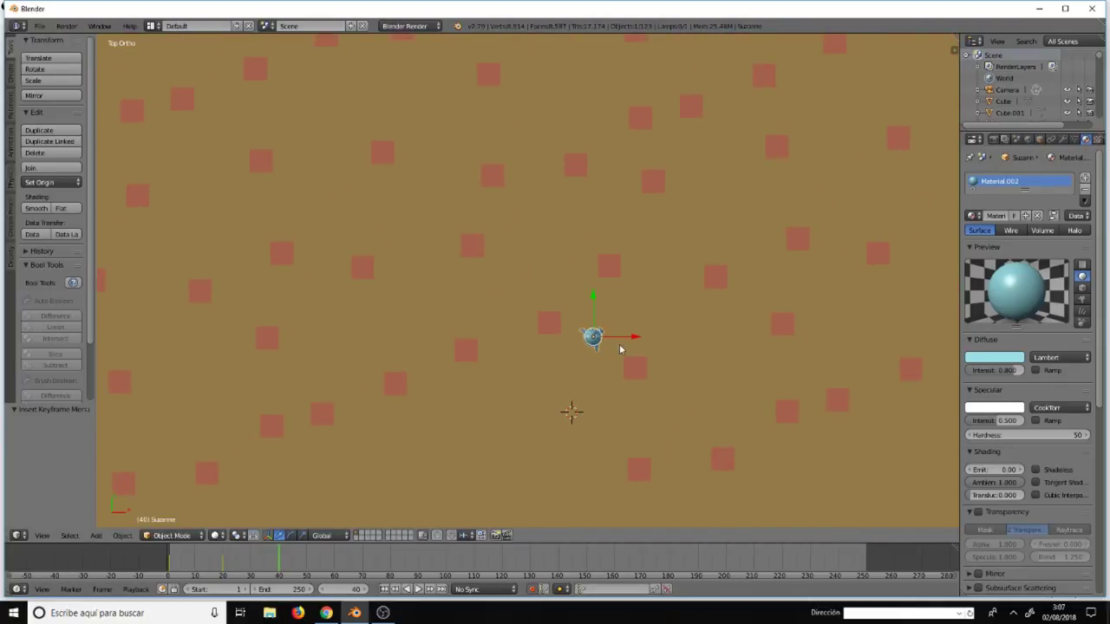
key(g)
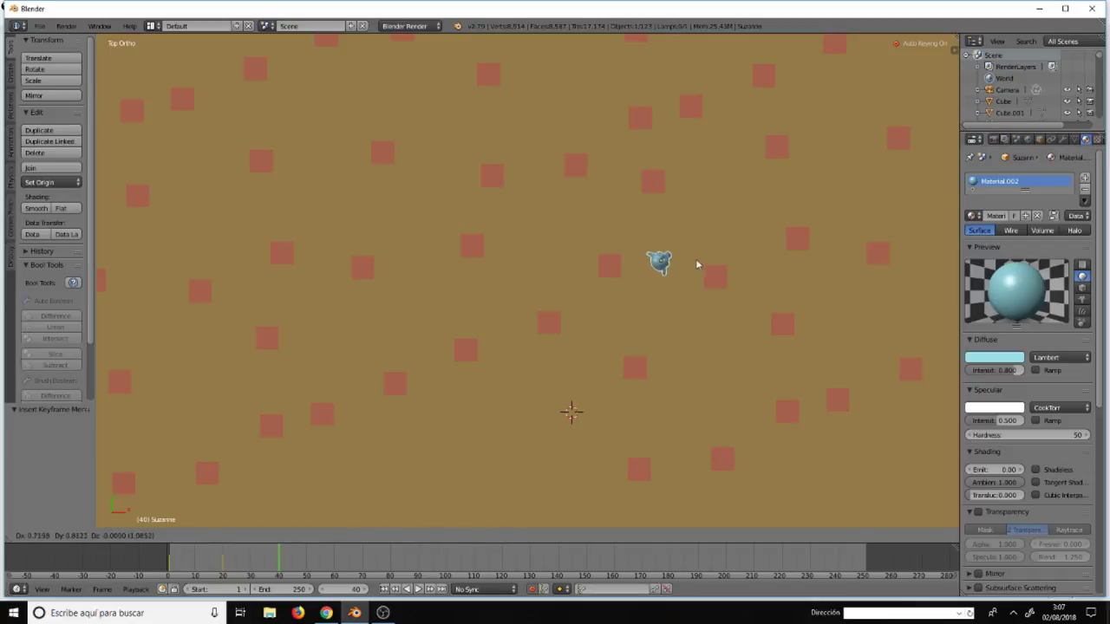
click(702, 256)
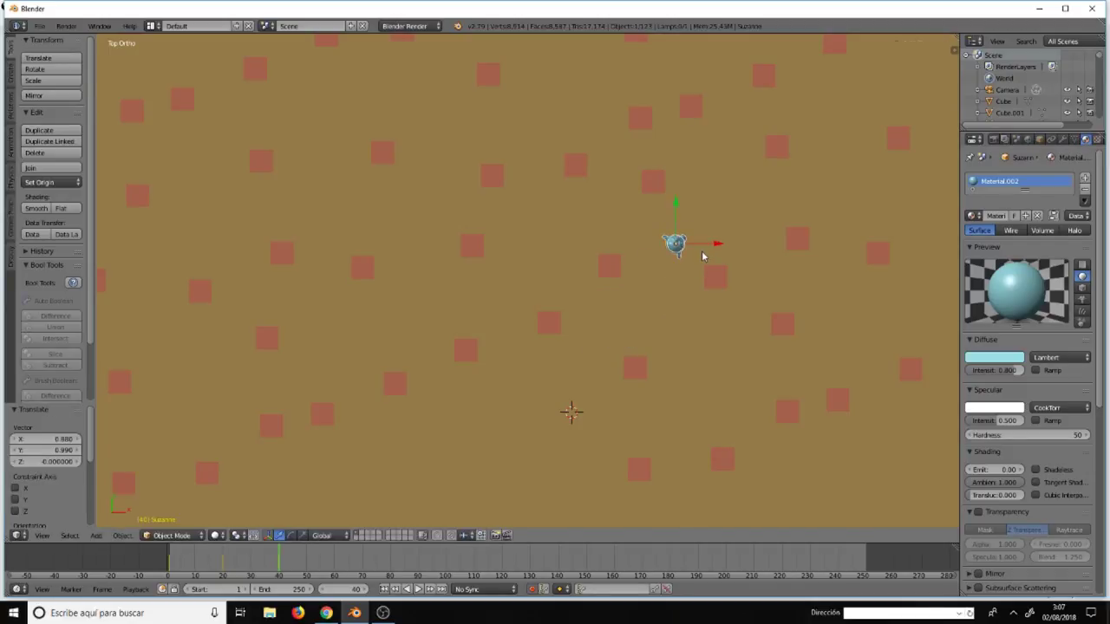
key(r)
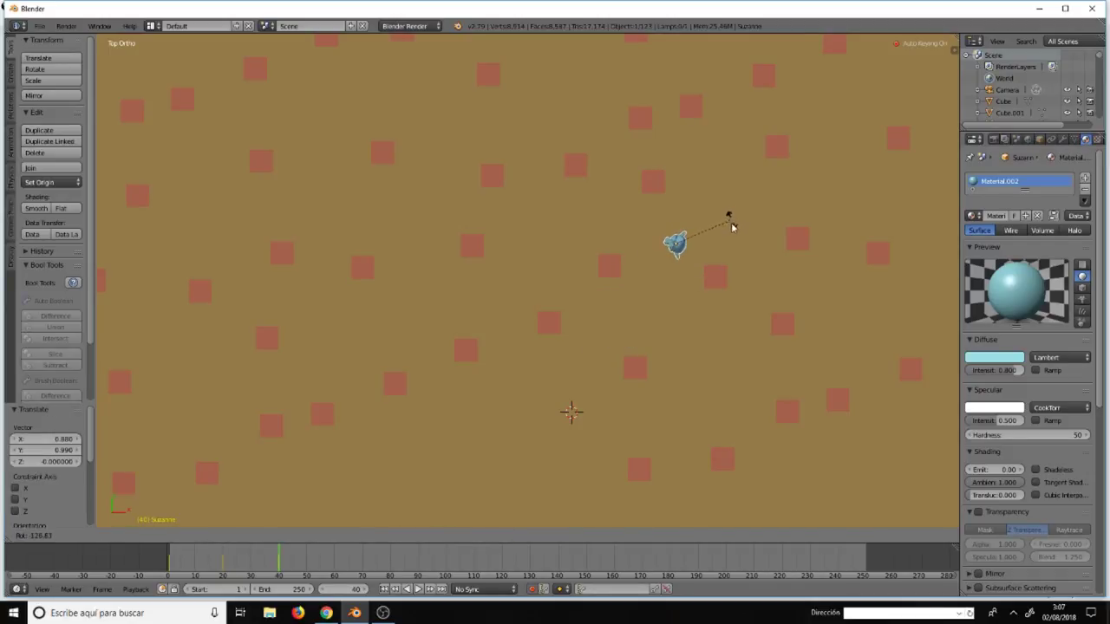
click(731, 232)
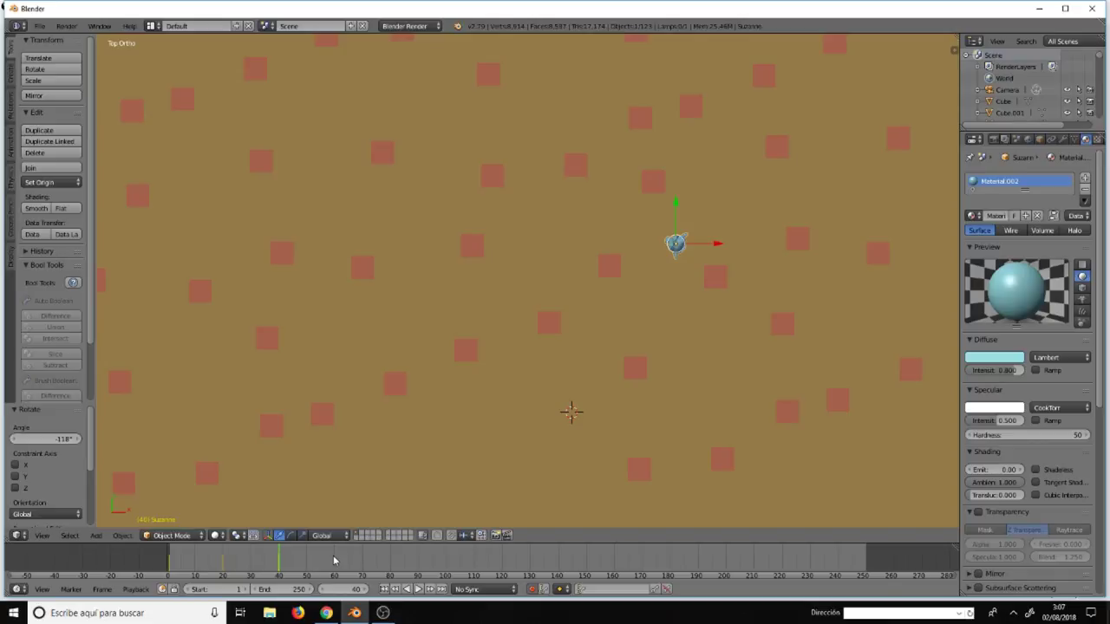
- Move Suzanne up-left with a 58.4° turn at frame 60, then toward the top edge at frame 80
click(337, 560)
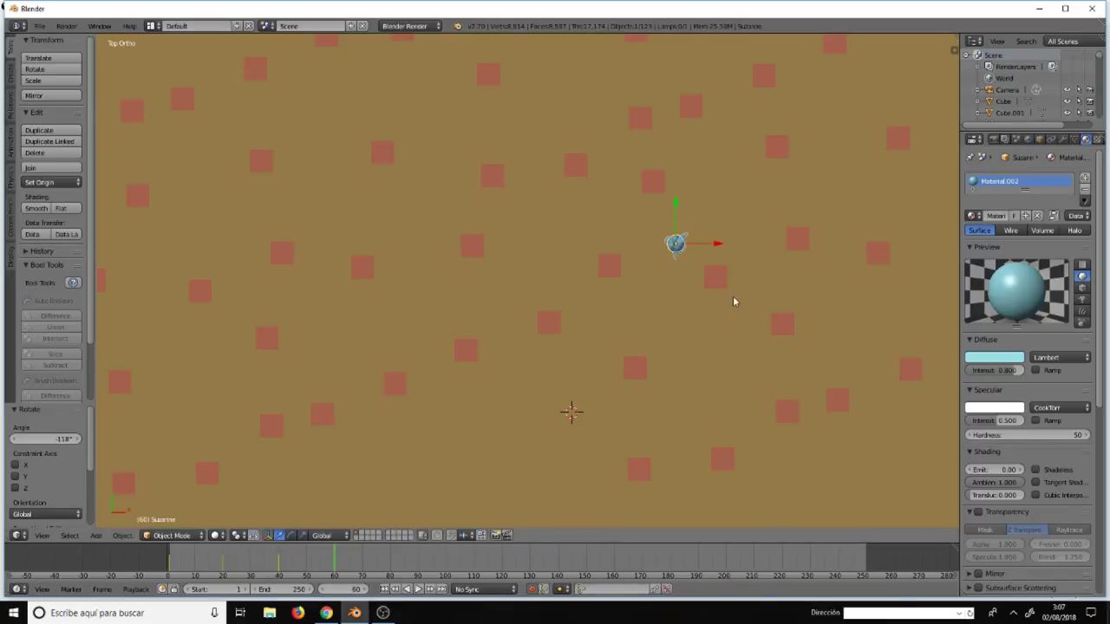
key(g)
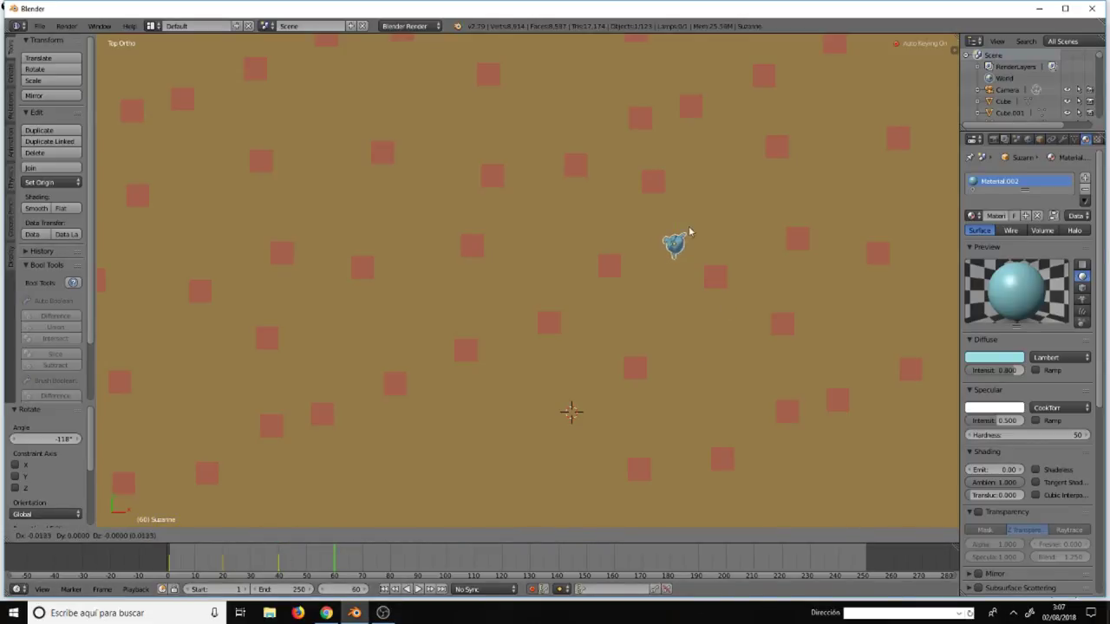
click(564, 193)
key(r)
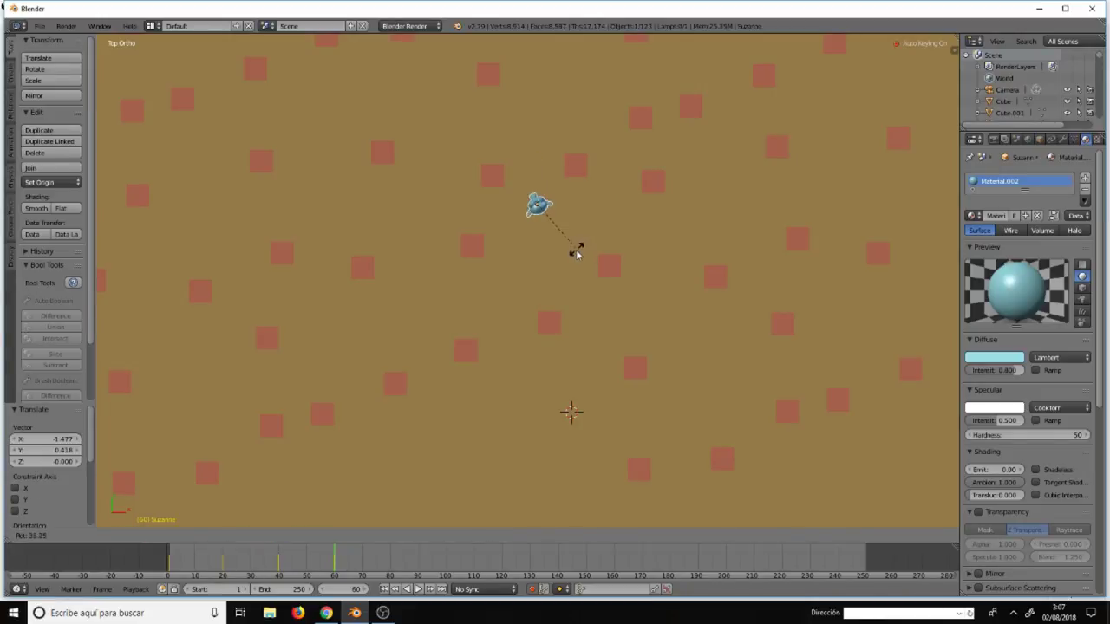
click(555, 262)
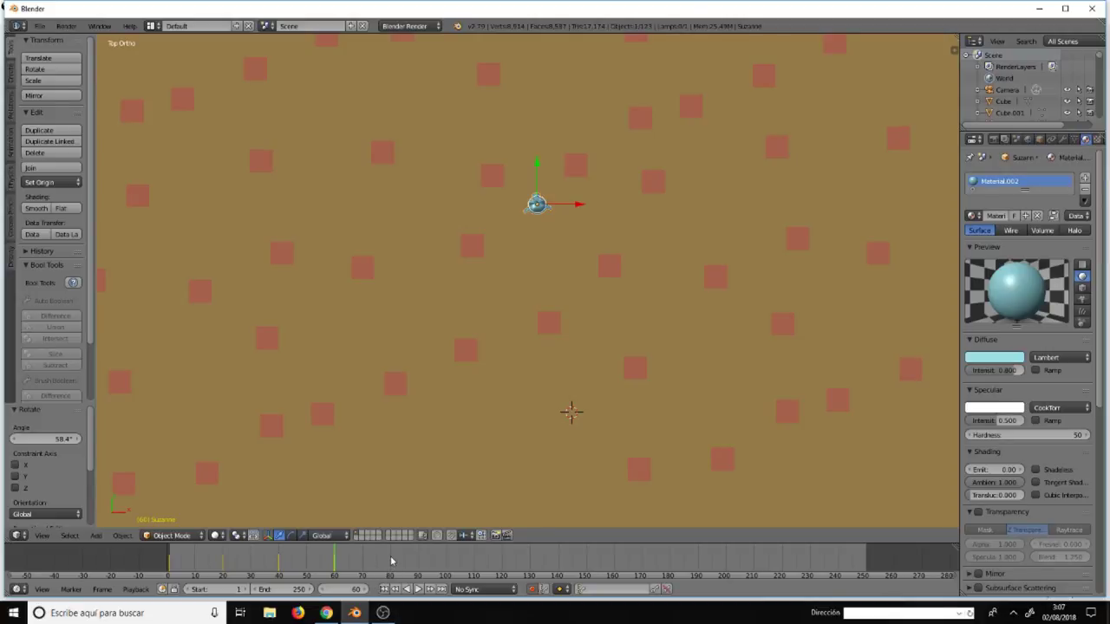
click(392, 561)
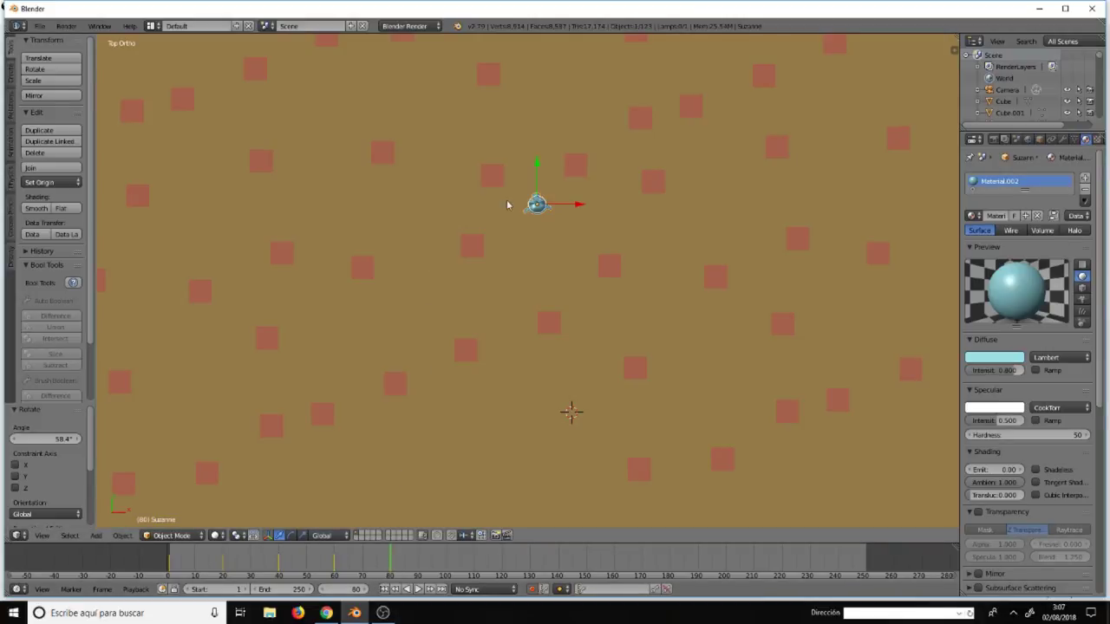
key(g)
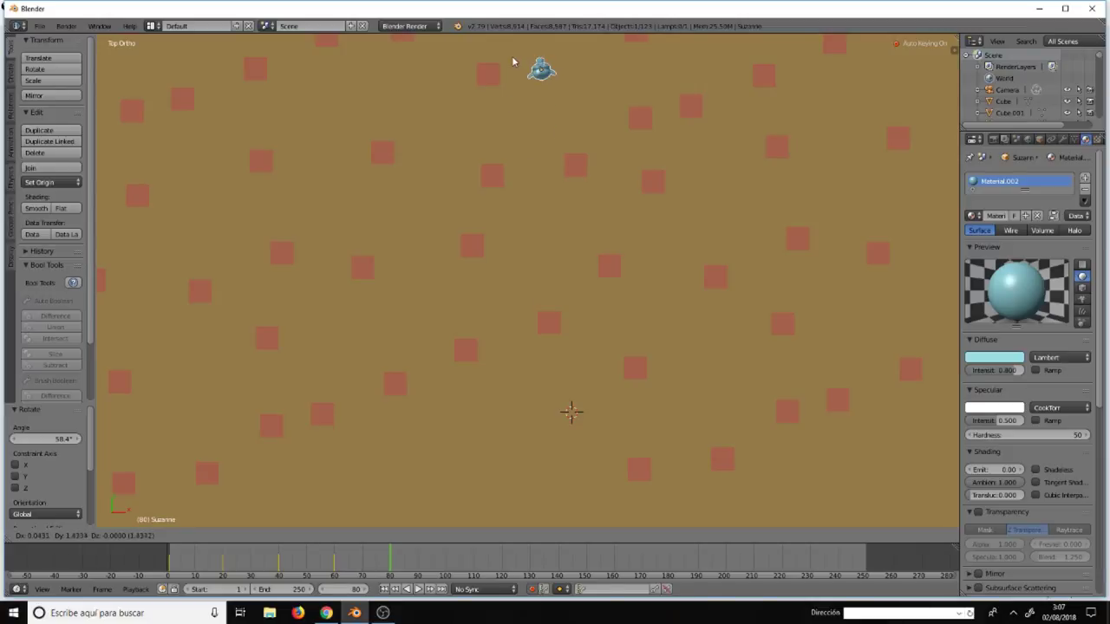
click(533, 510)
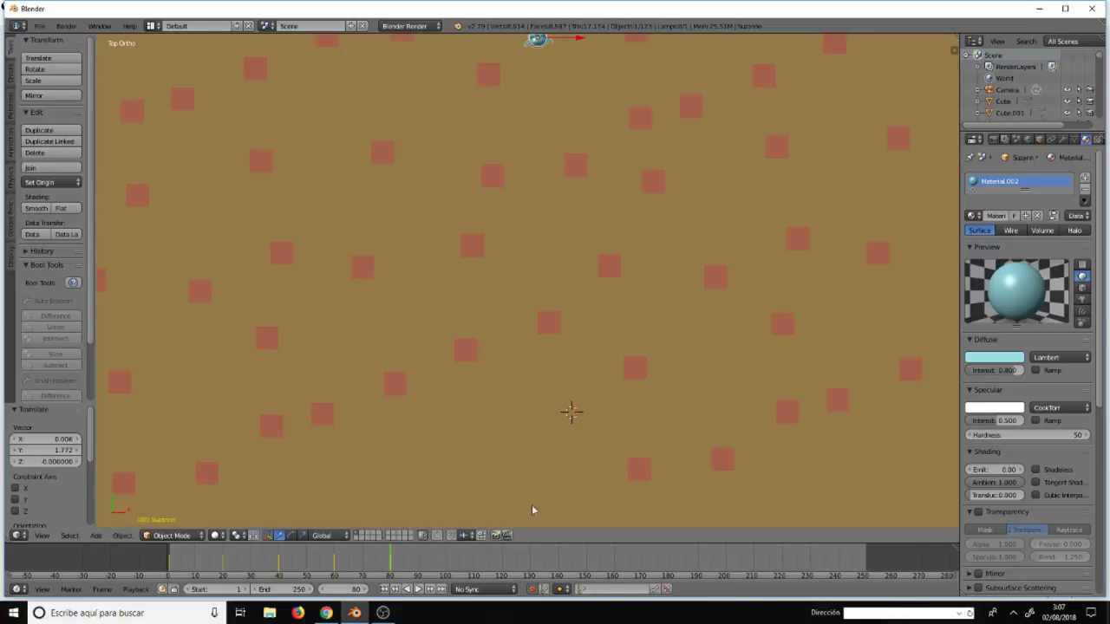
- Turn Suzanne to -69.7° at frame 80
scroll(548, 223, down, 3)
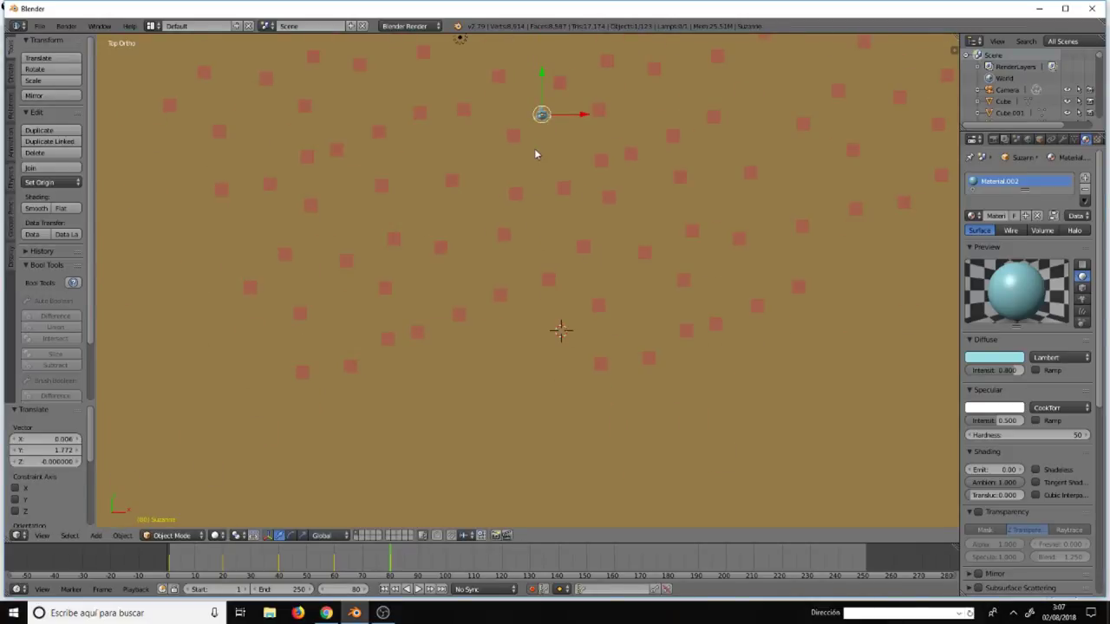
key(r)
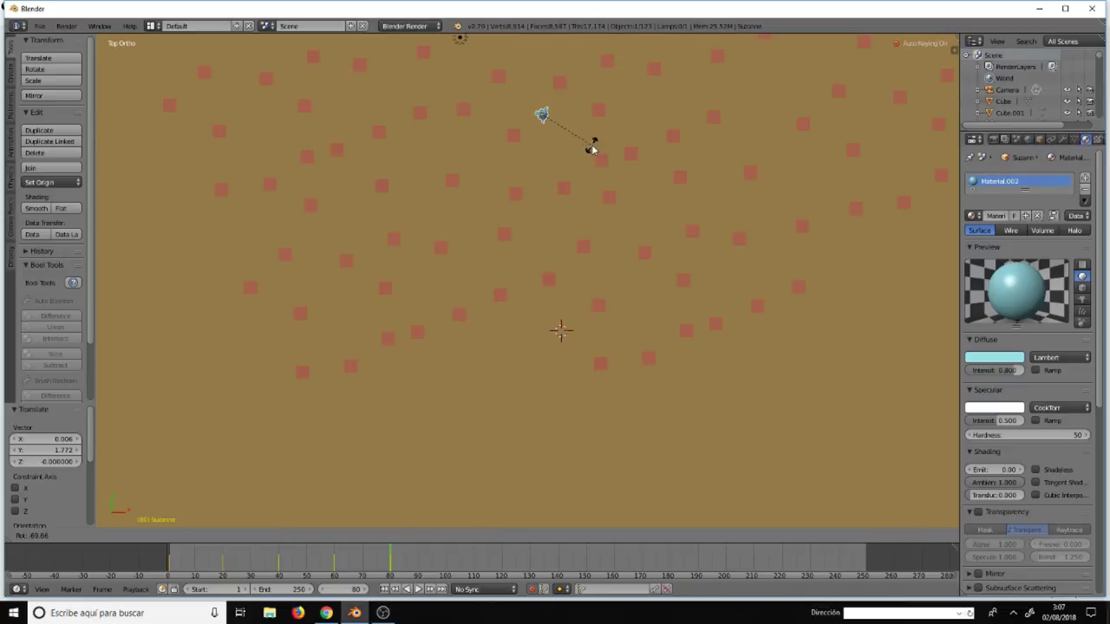
click(591, 149)
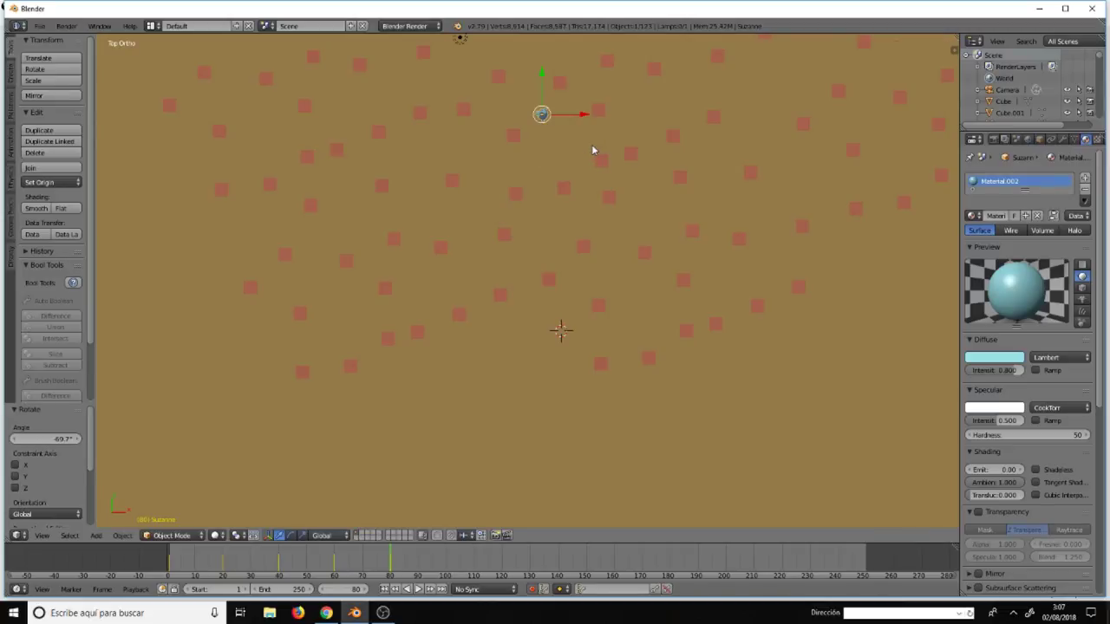
- At frame 100, move Suzanne up and left and rotate it -41.9°
click(448, 564)
key(g)
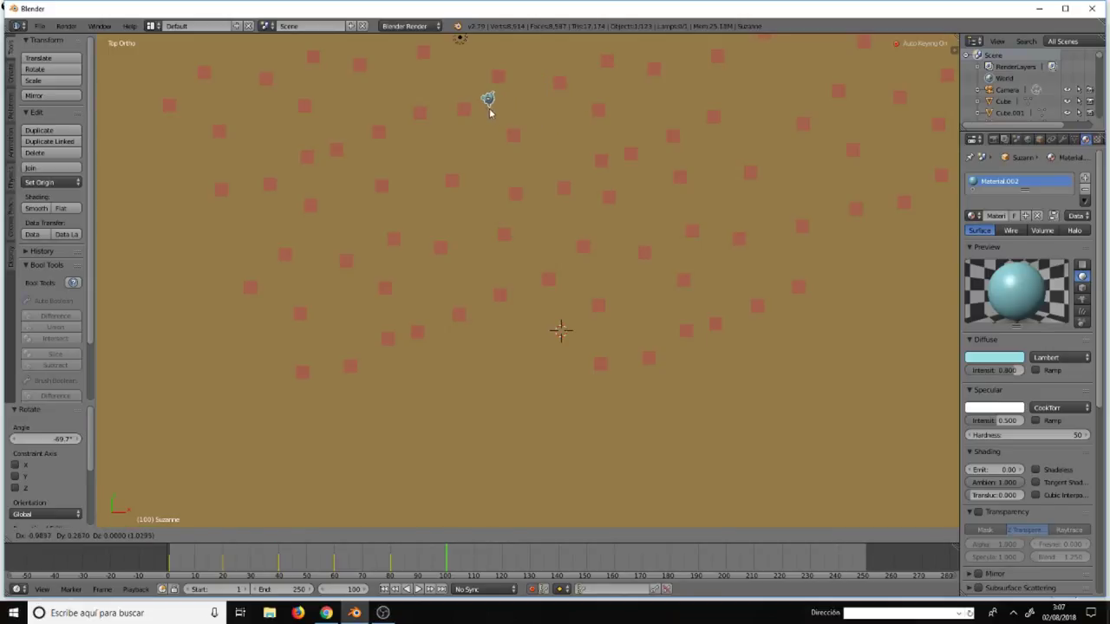
click(434, 91)
key(r)
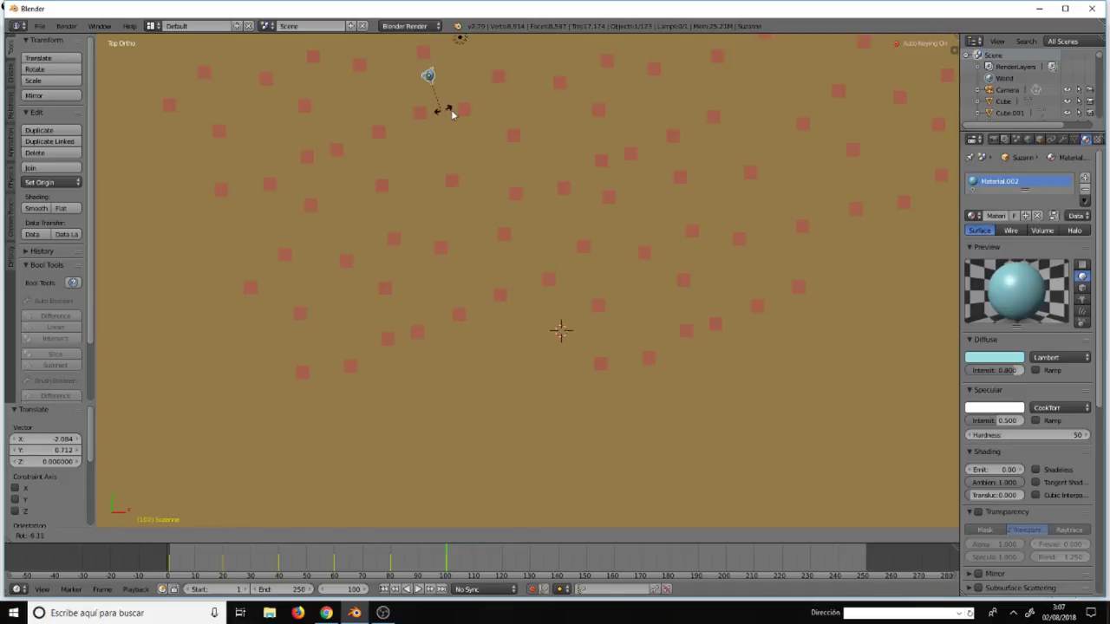
click(465, 108)
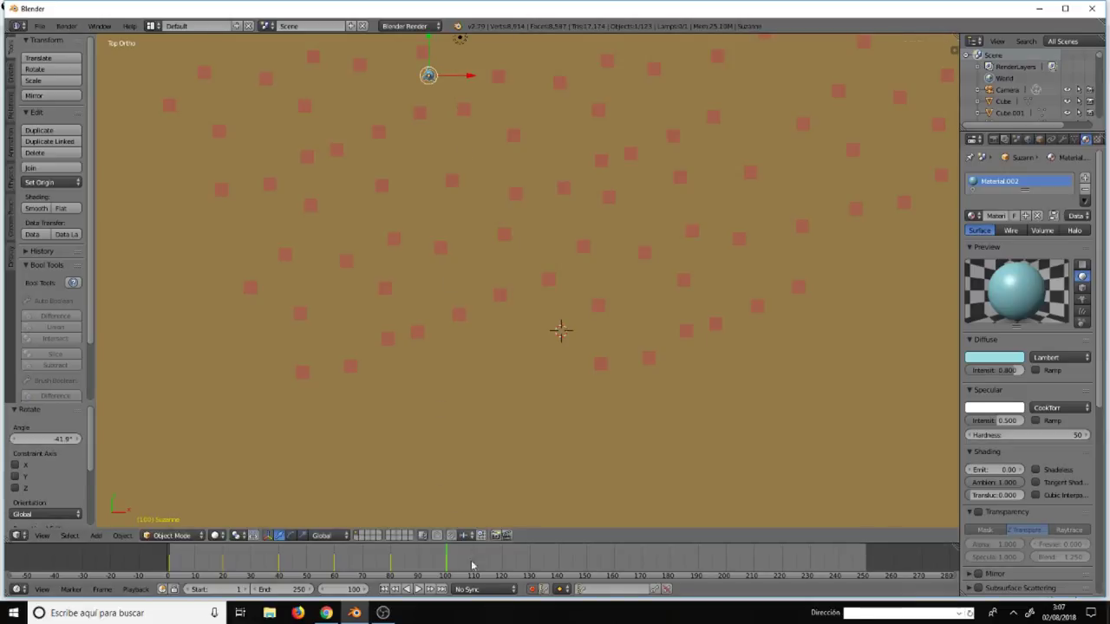
- At frame 120, move Suzanne further left and rotate it -65.5°
click(502, 565)
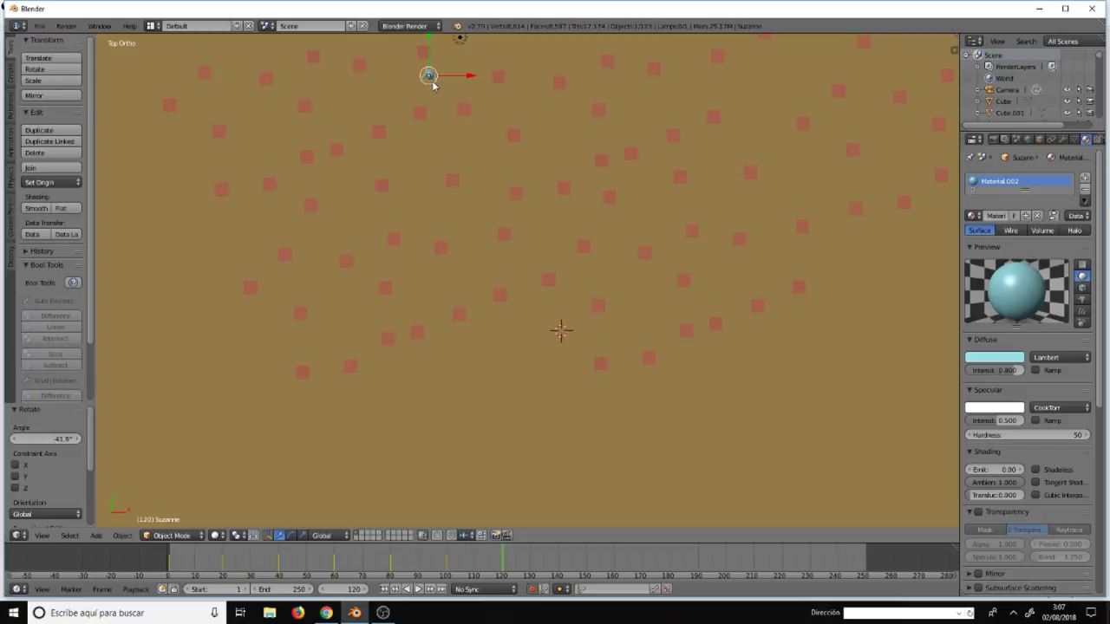
drag(433, 84, 357, 119)
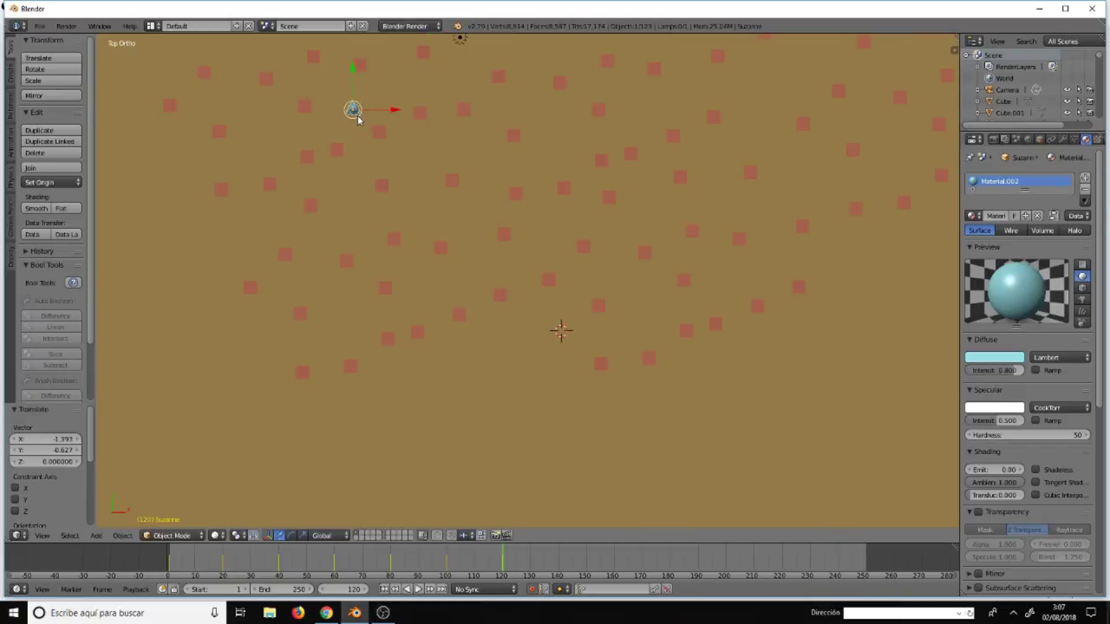
key(r)
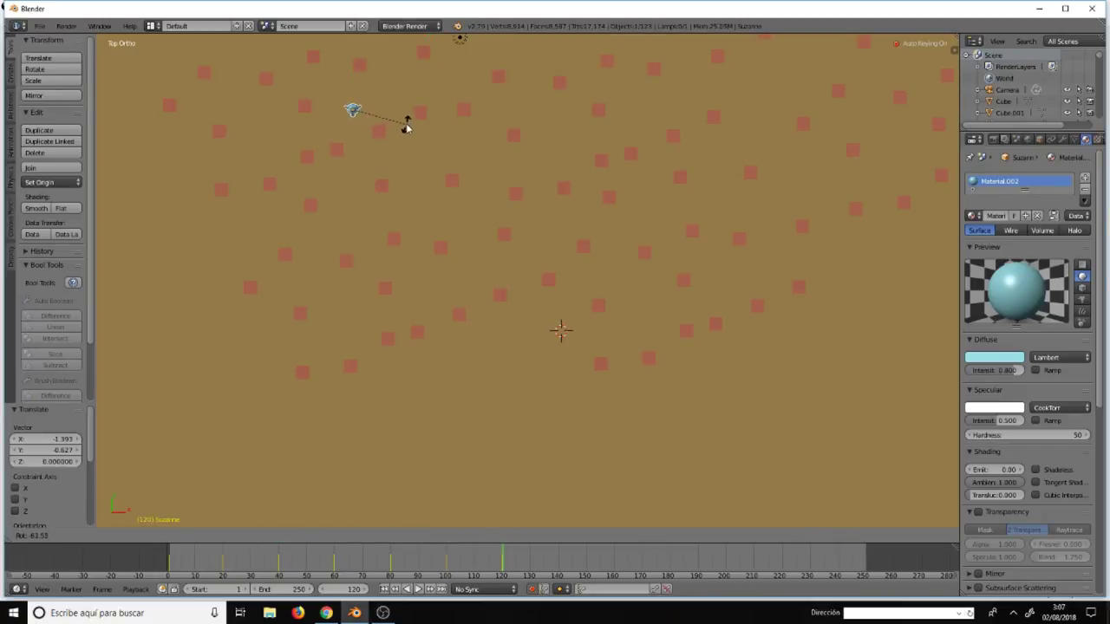
click(407, 126)
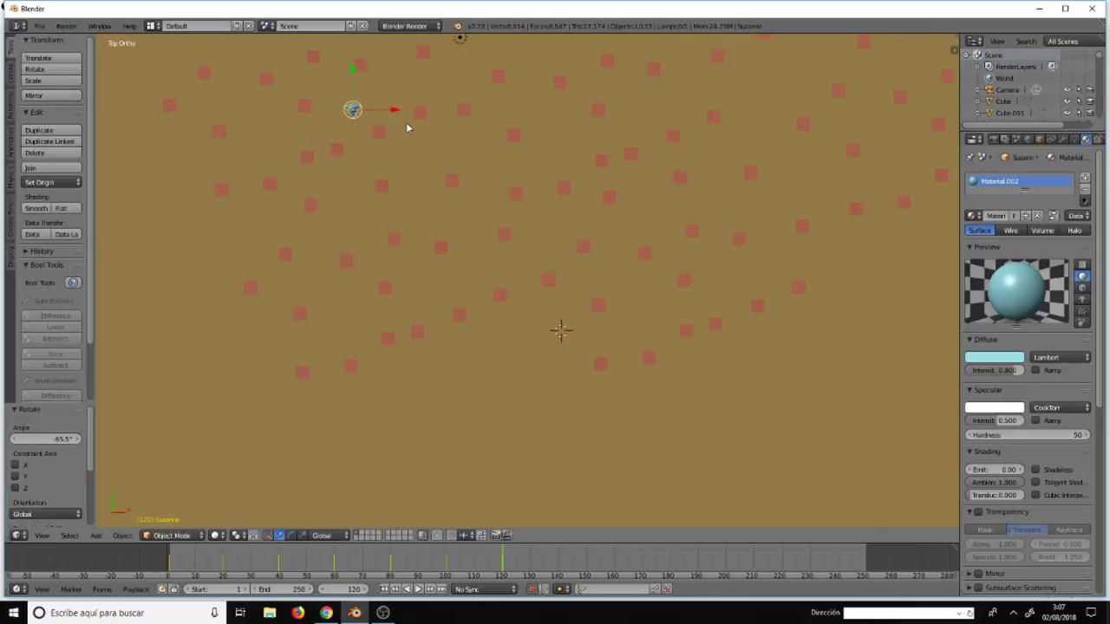
- At frame 140, move Suzanne lower and rotate it -86.7°
click(558, 562)
key(g)
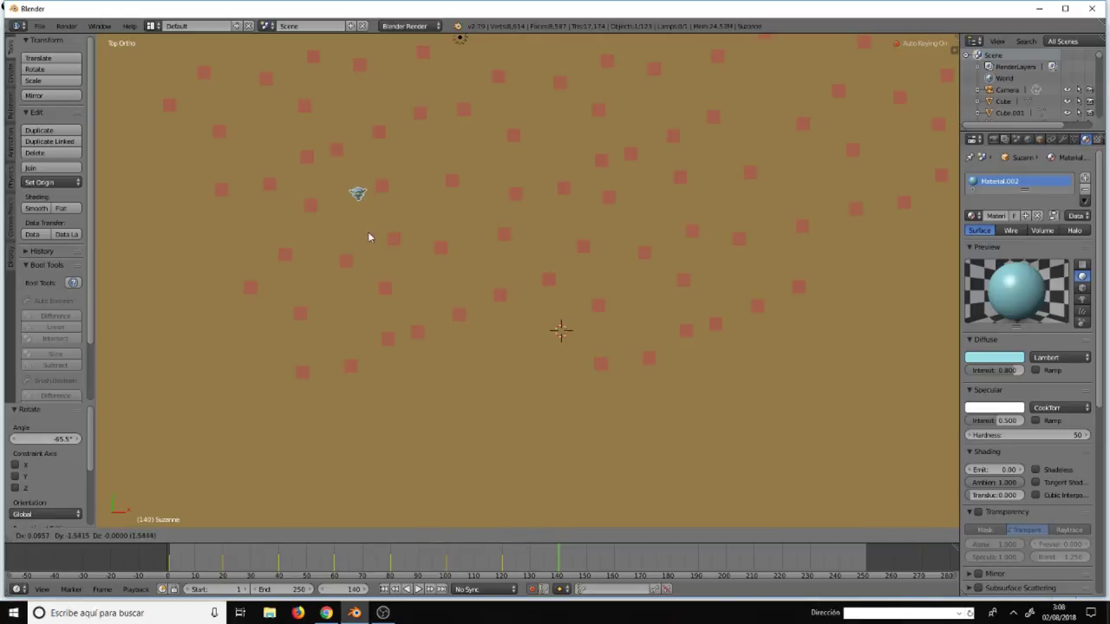
click(371, 255)
key(r)
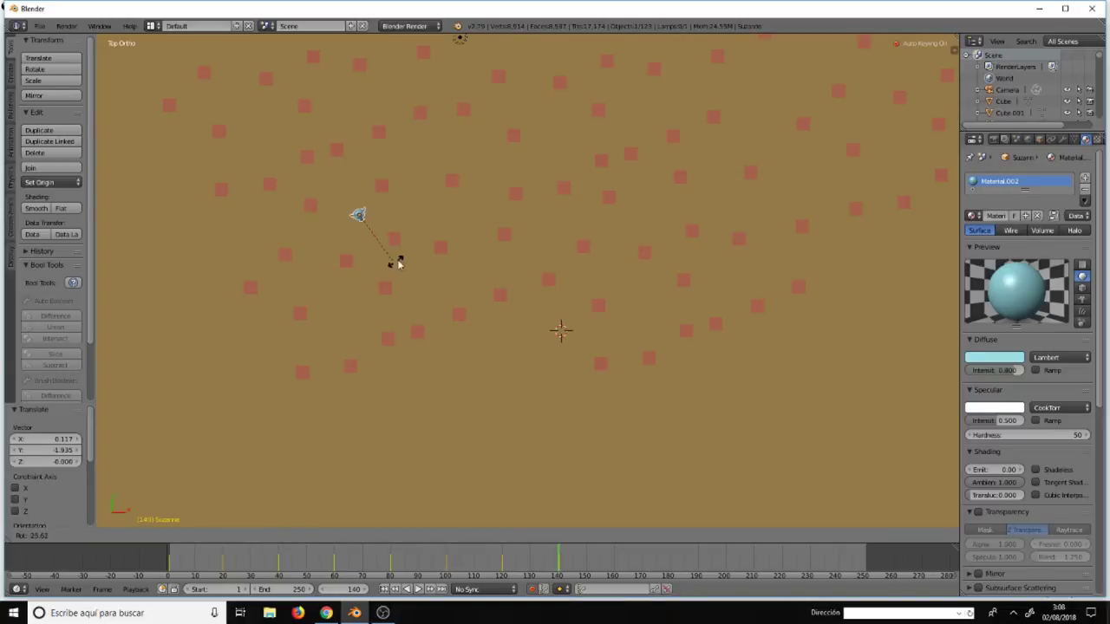
click(439, 204)
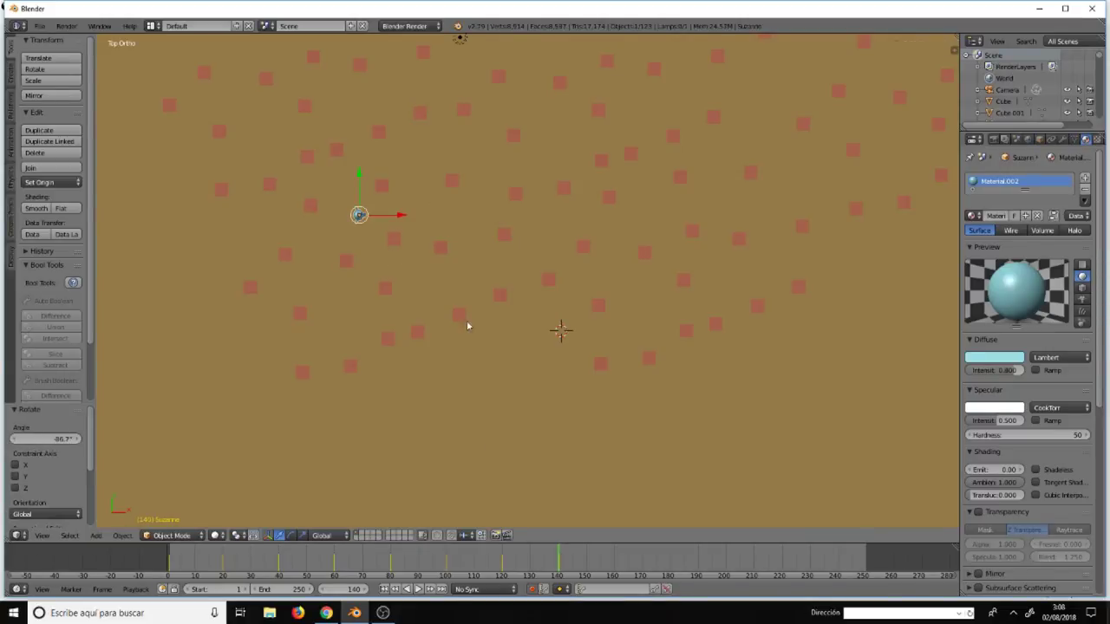
- Move and turn Suzanne at frame 160 (right, -57.8°) and frame 180 (upward)
click(614, 557)
key(g)
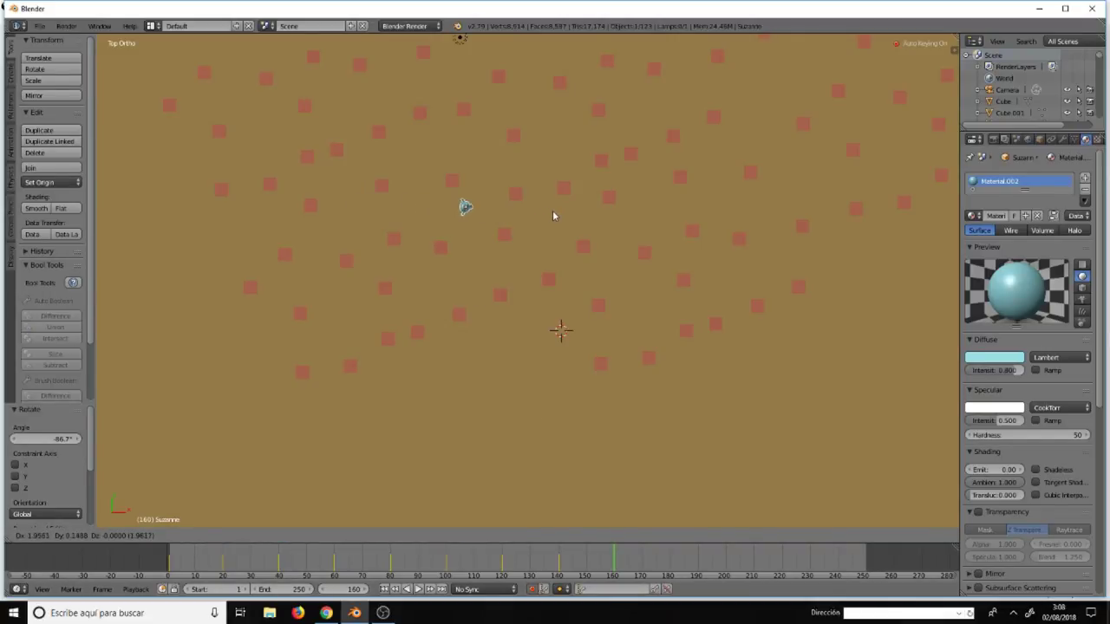
click(556, 216)
key(r)
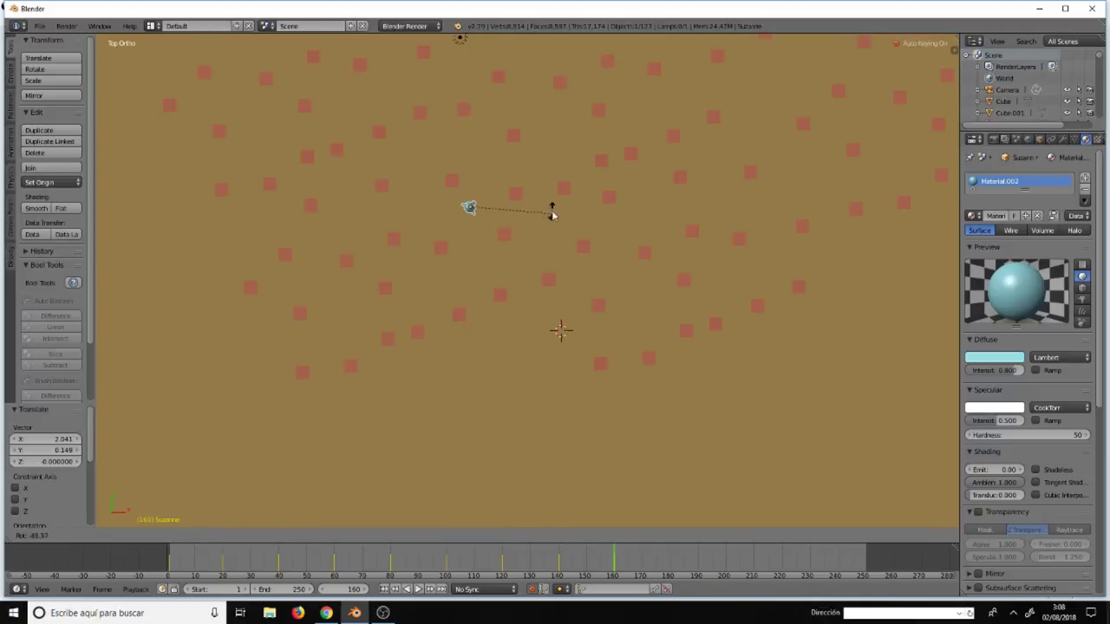
click(552, 204)
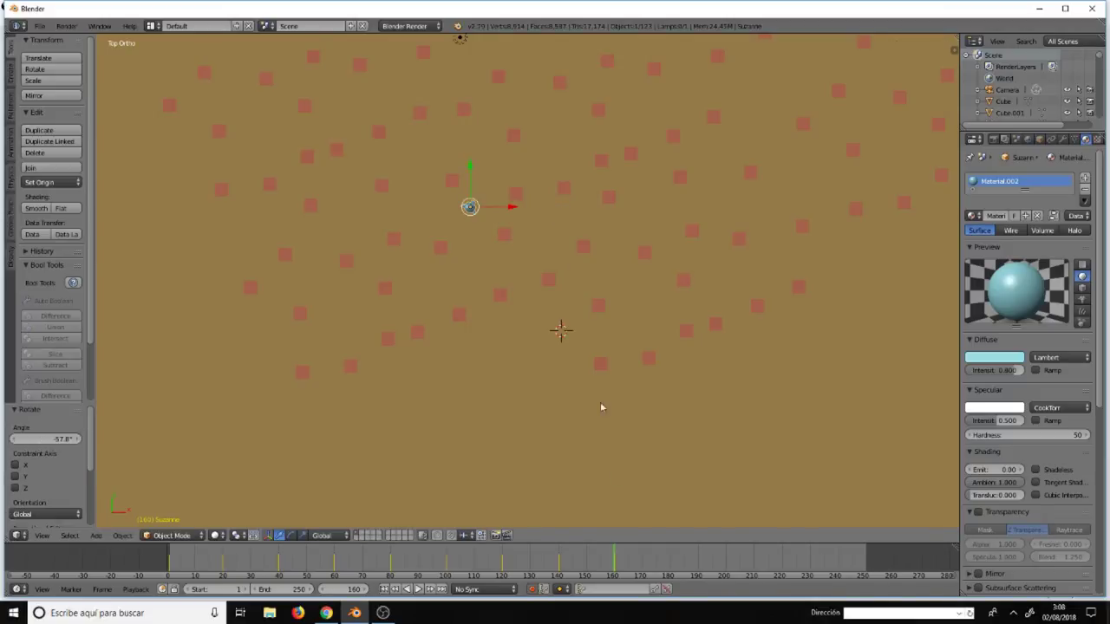
click(670, 564)
key(g)
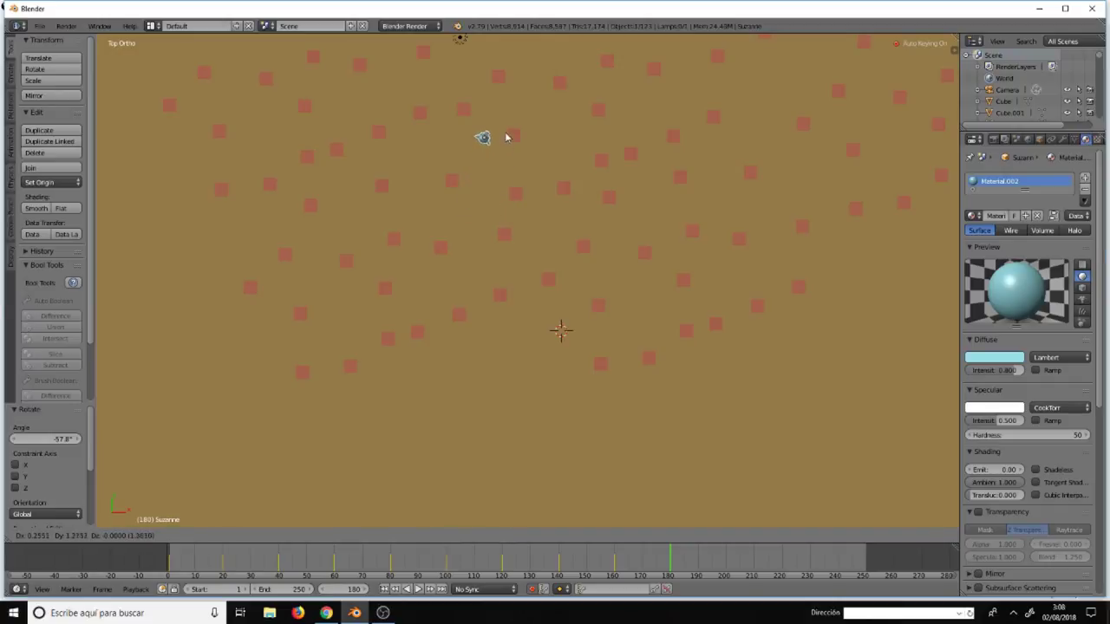
click(511, 109)
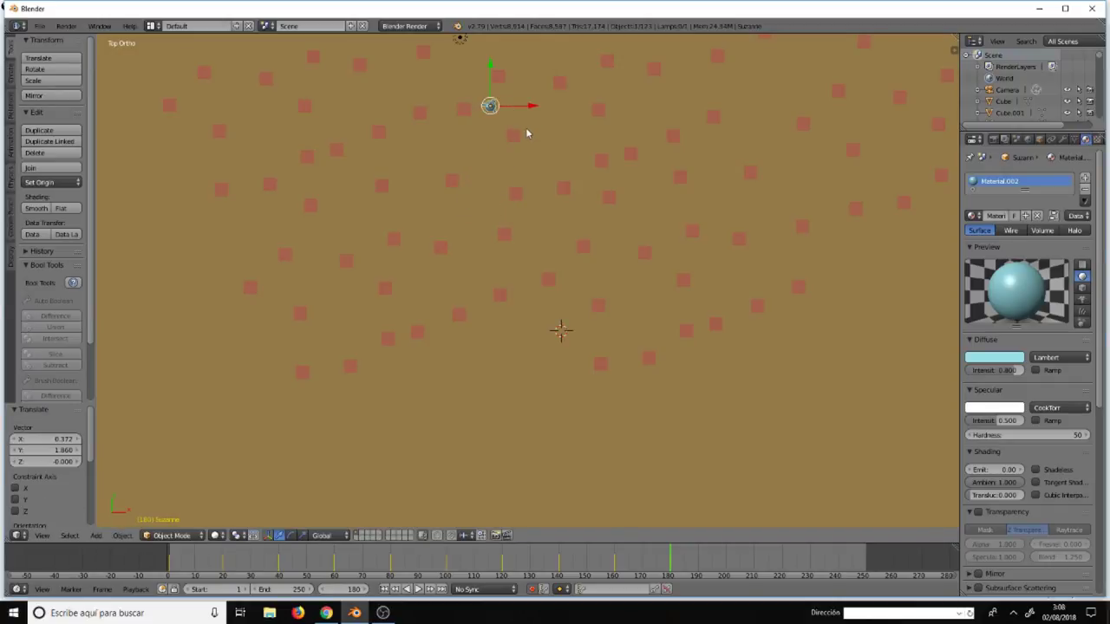
key(r)
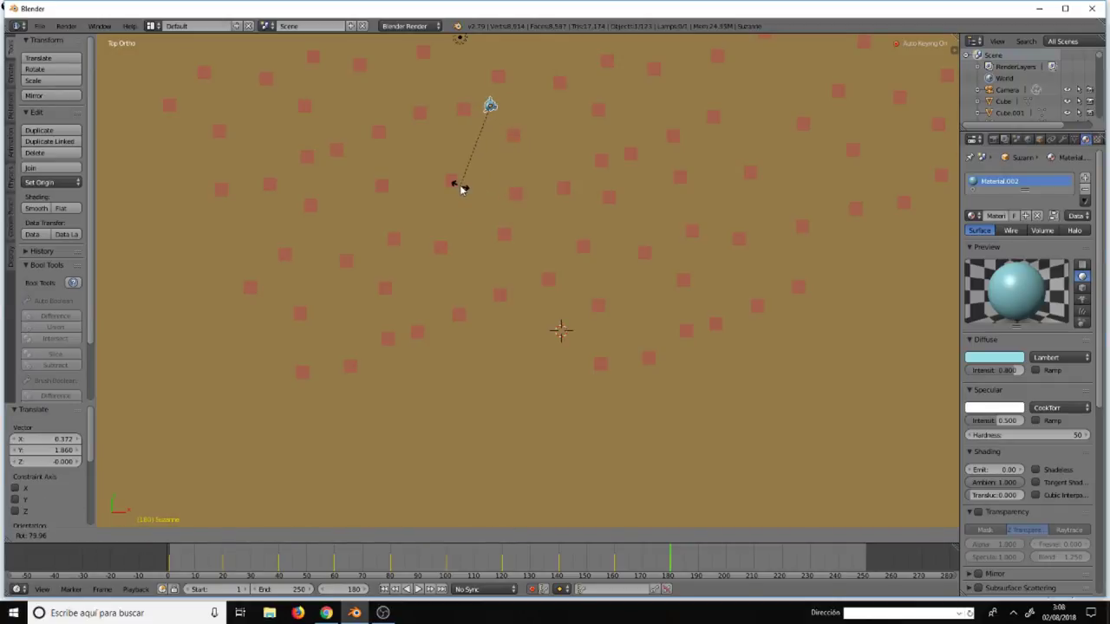
click(464, 186)
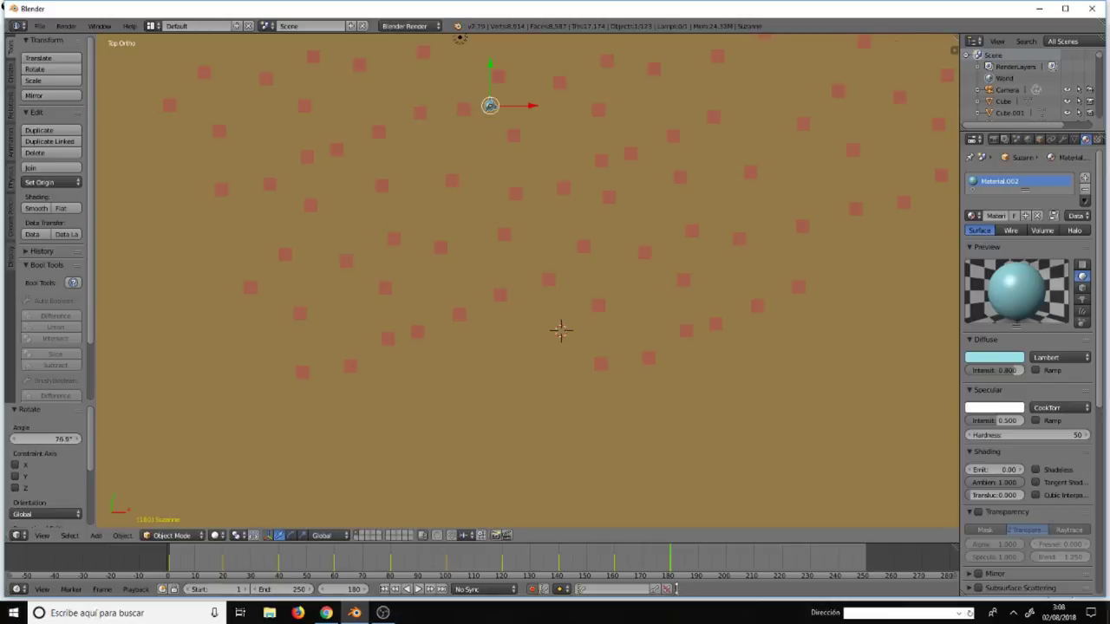
- Move and turn Suzanne at frame 200, then up-right with a 119° turn at frame 220
click(727, 564)
key(g)
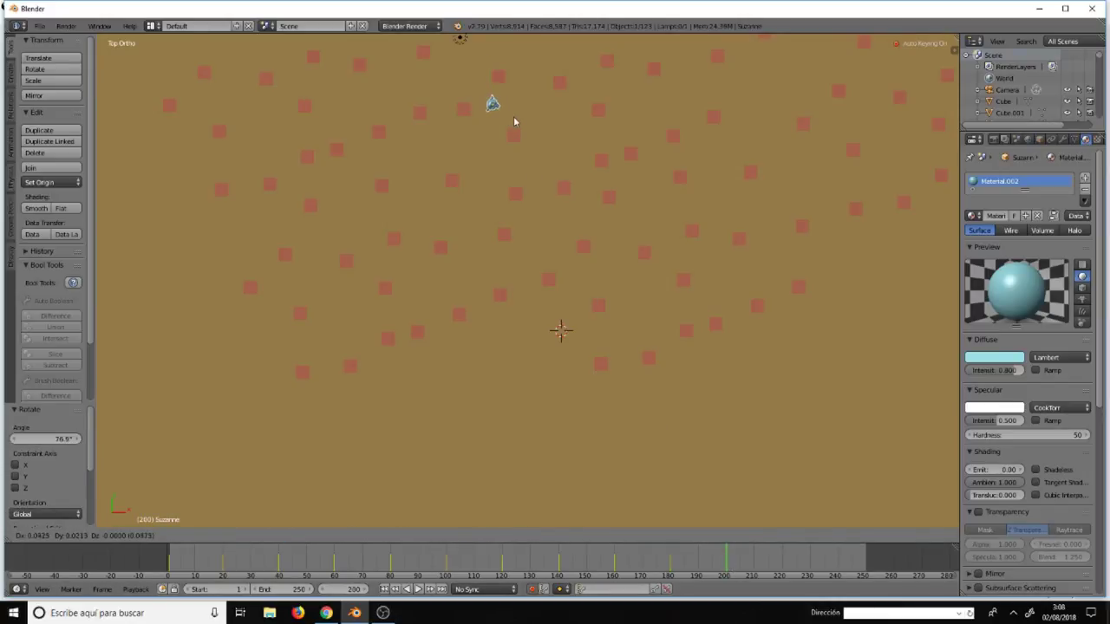
click(617, 154)
key(r)
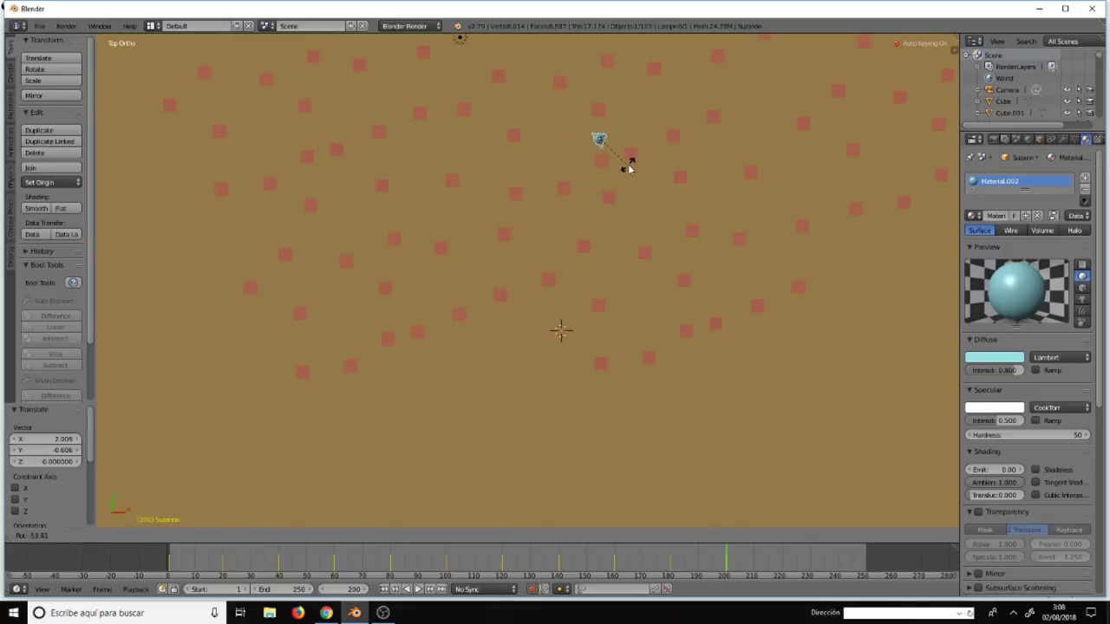
click(626, 167)
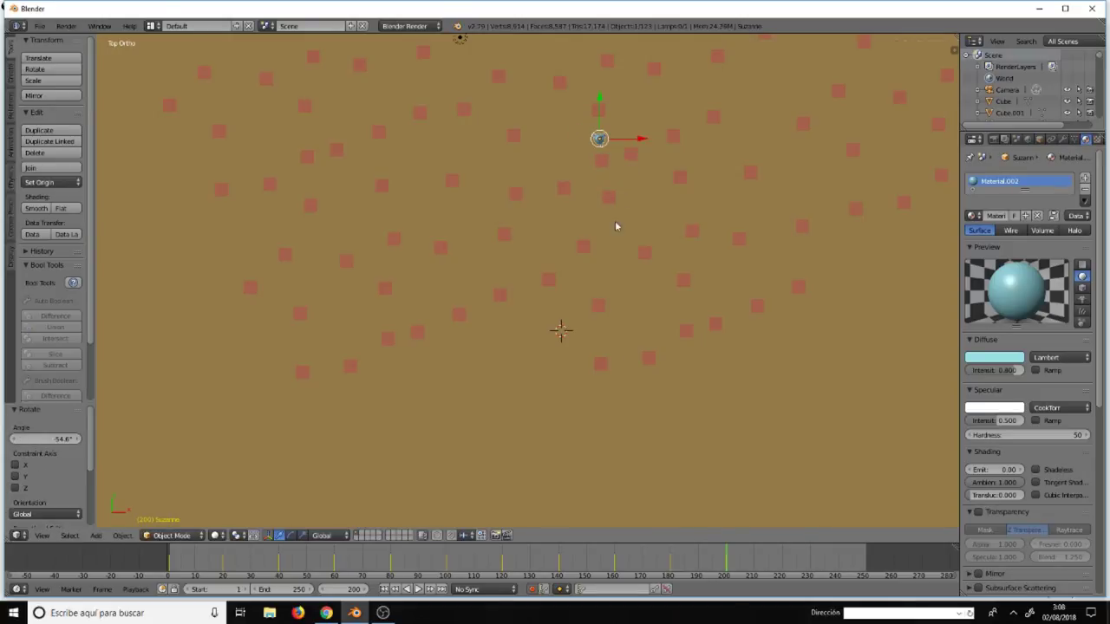
click(784, 558)
key(g)
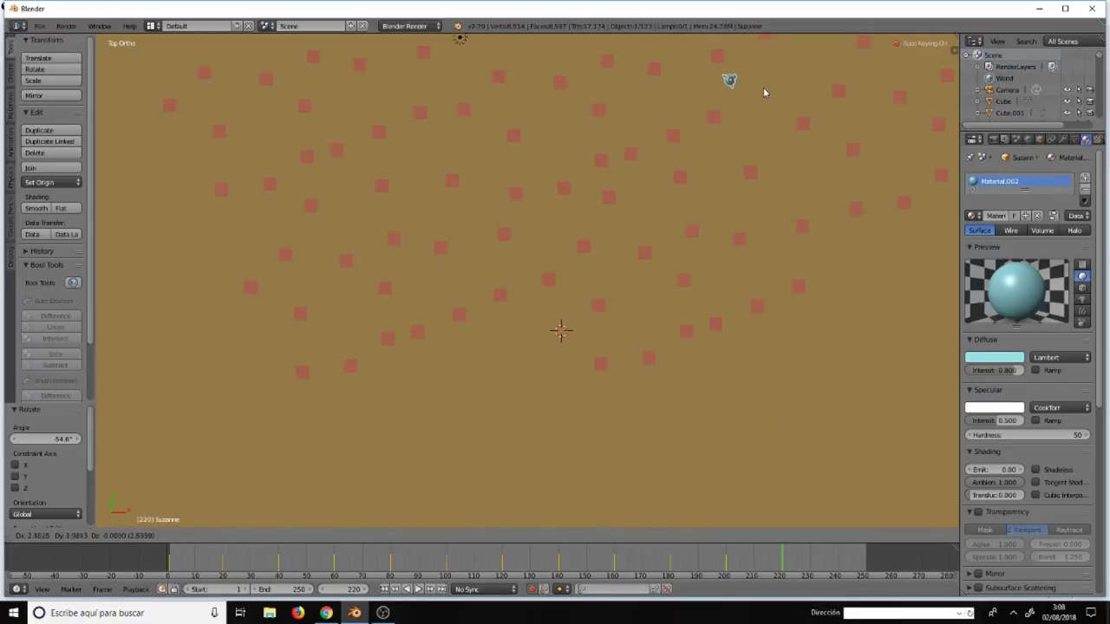
click(765, 91)
key(r)
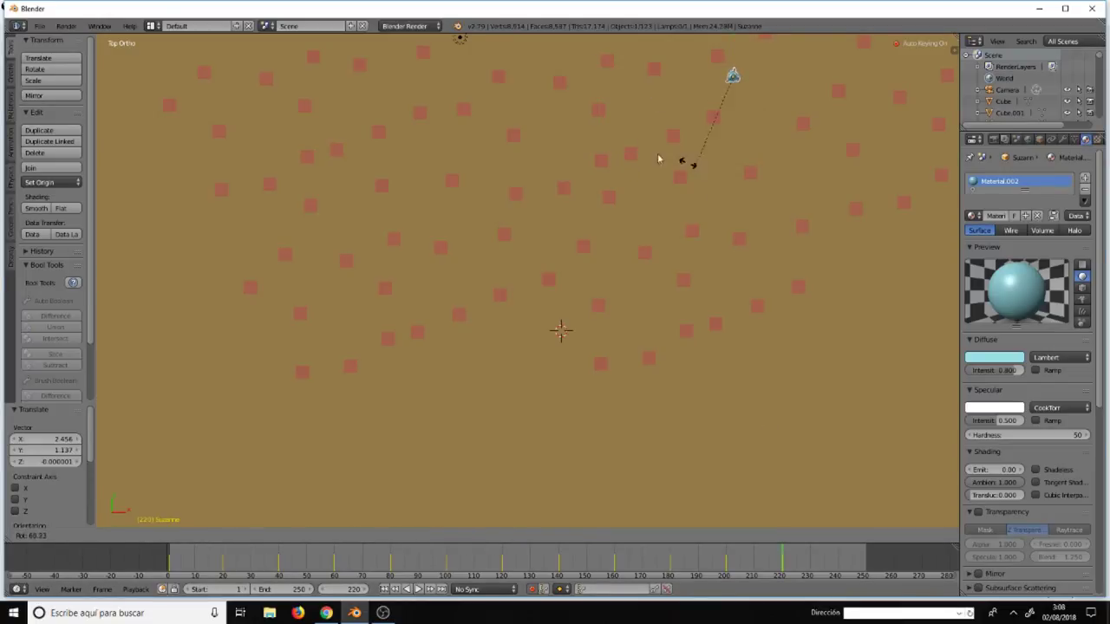
click(622, 108)
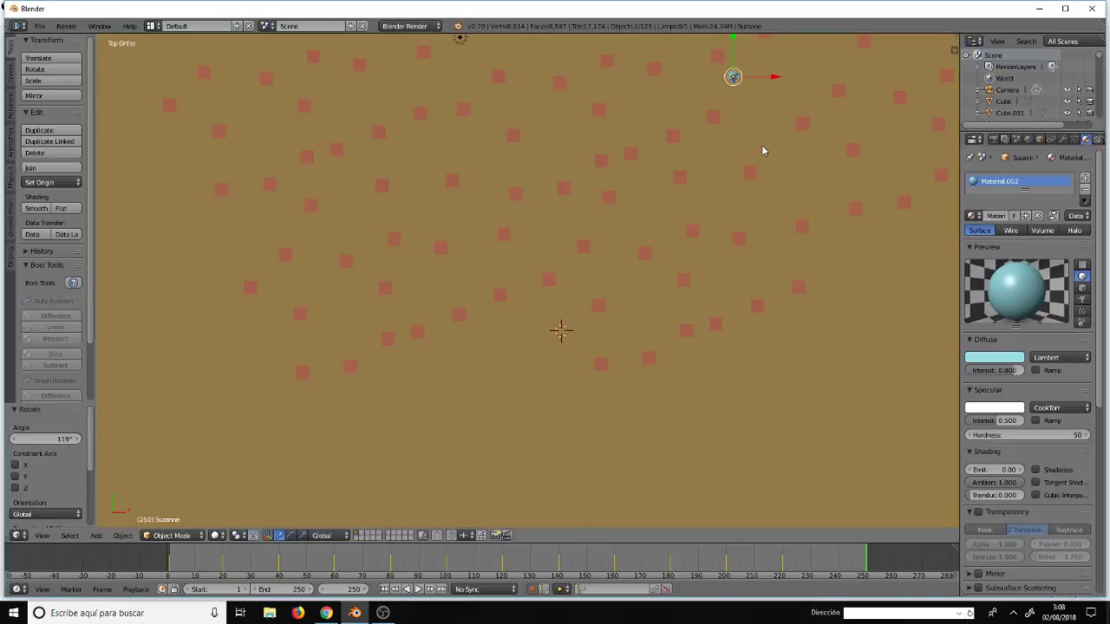
- At frame 250, place Suzanne lower right on the field turned -20.6°
key(g)
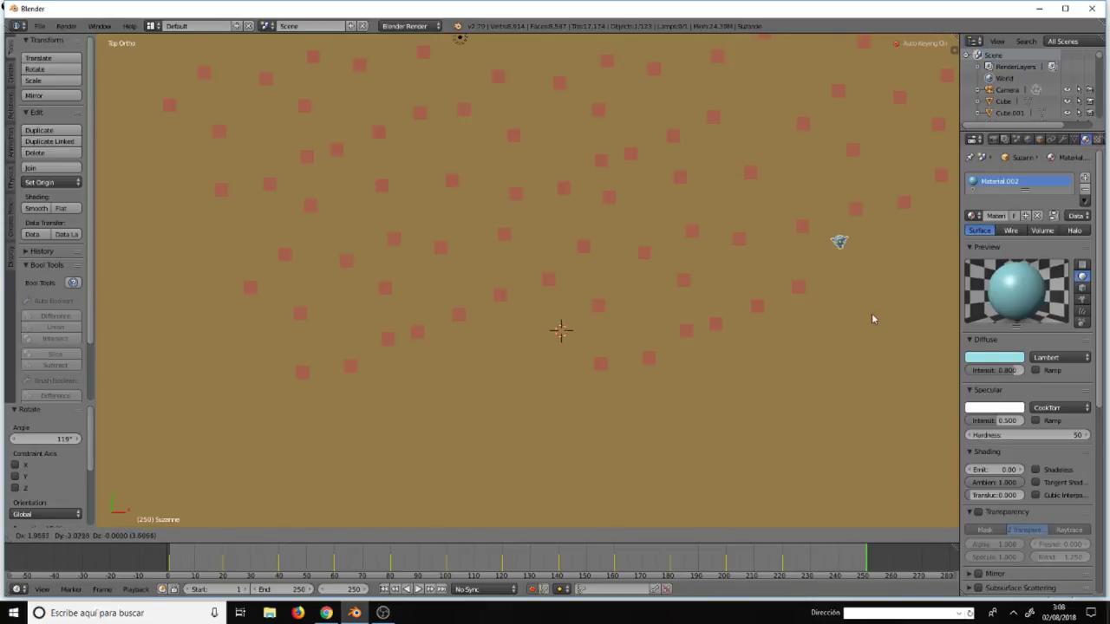
click(867, 320)
key(r)
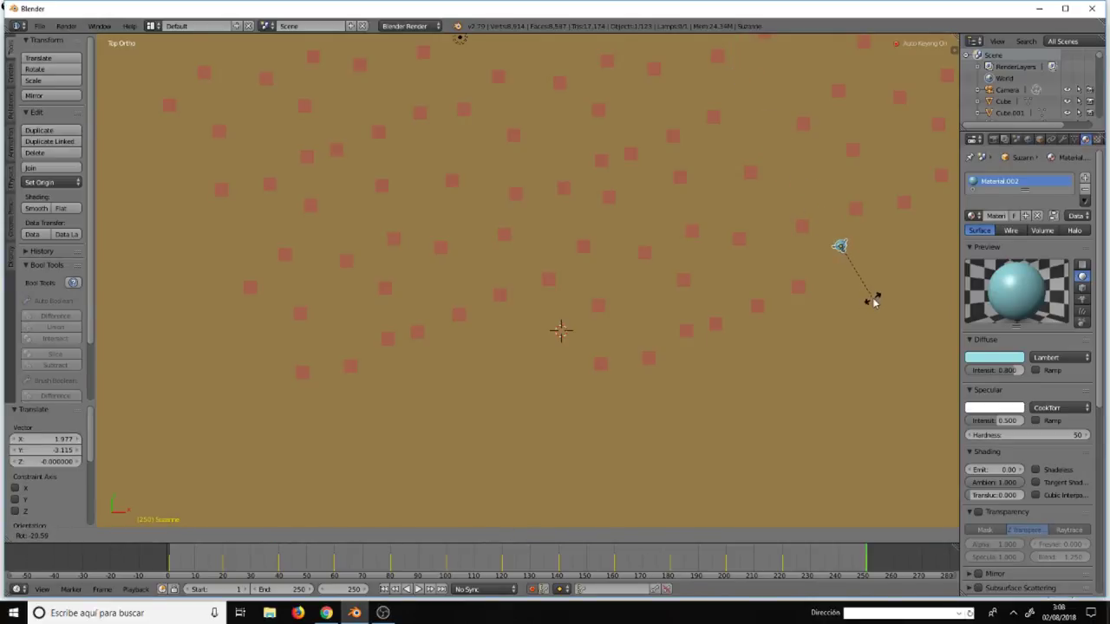
click(868, 309)
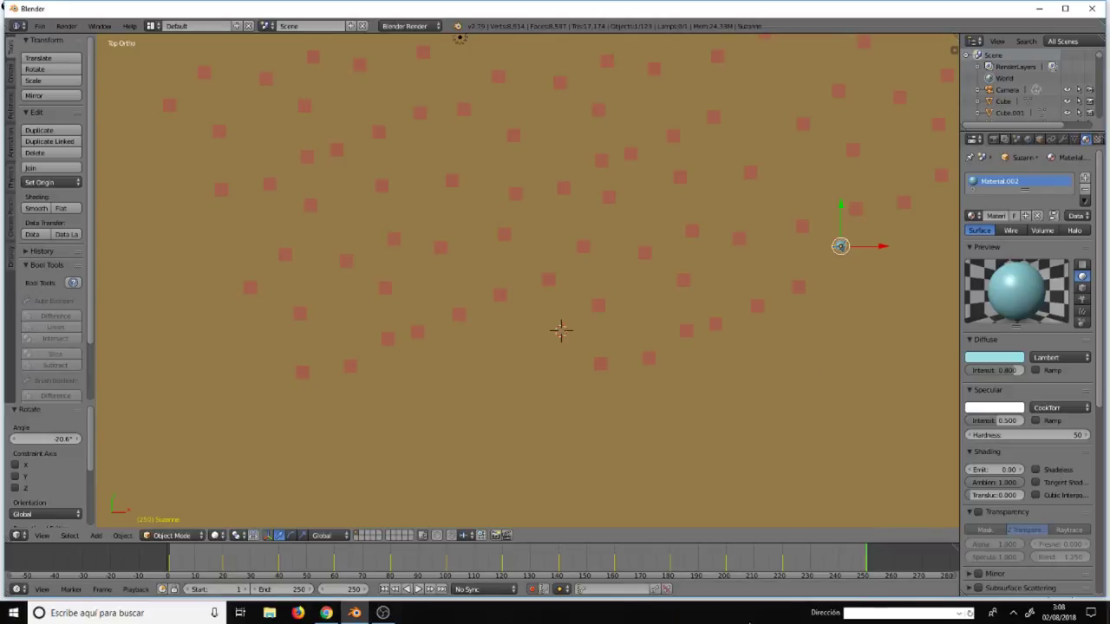
- Turn off auto keying and play the animation from frame 1
click(531, 590)
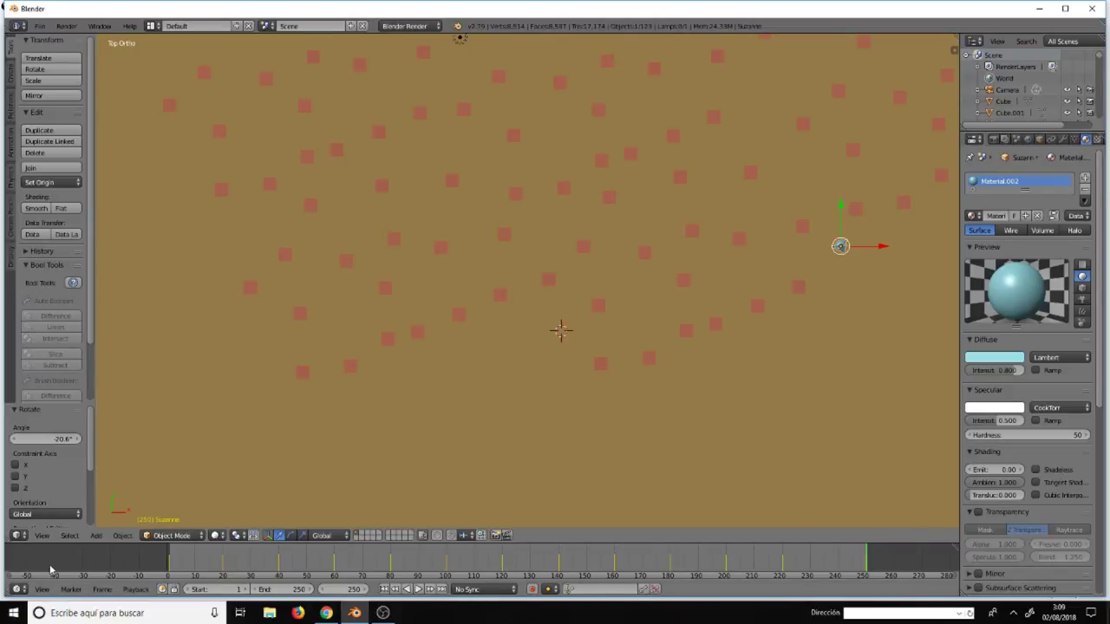
click(170, 564)
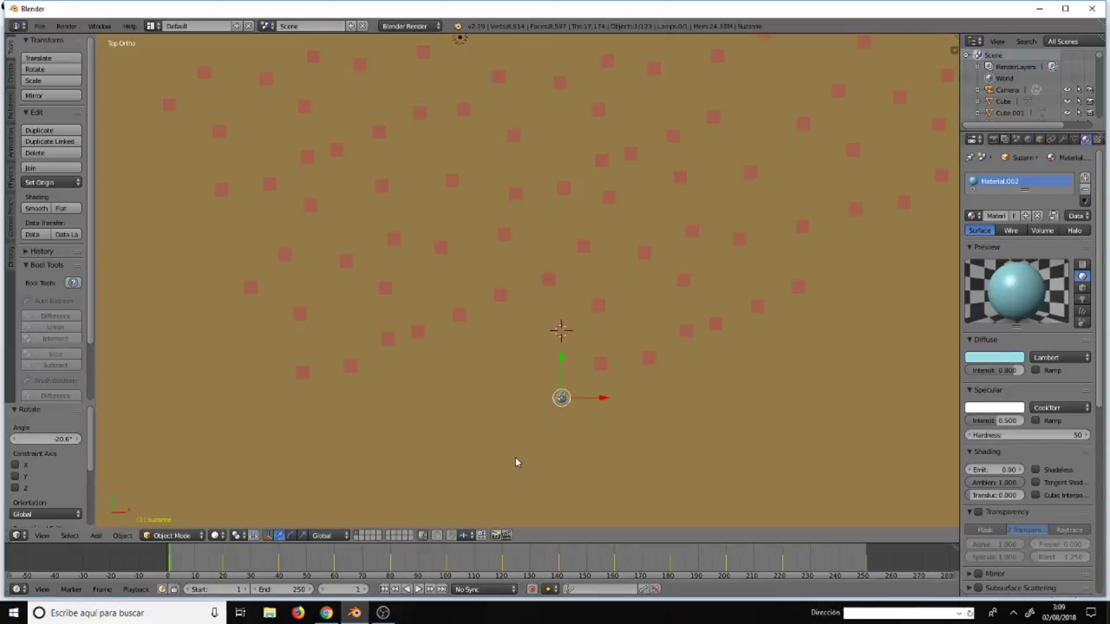
key(alt+a)
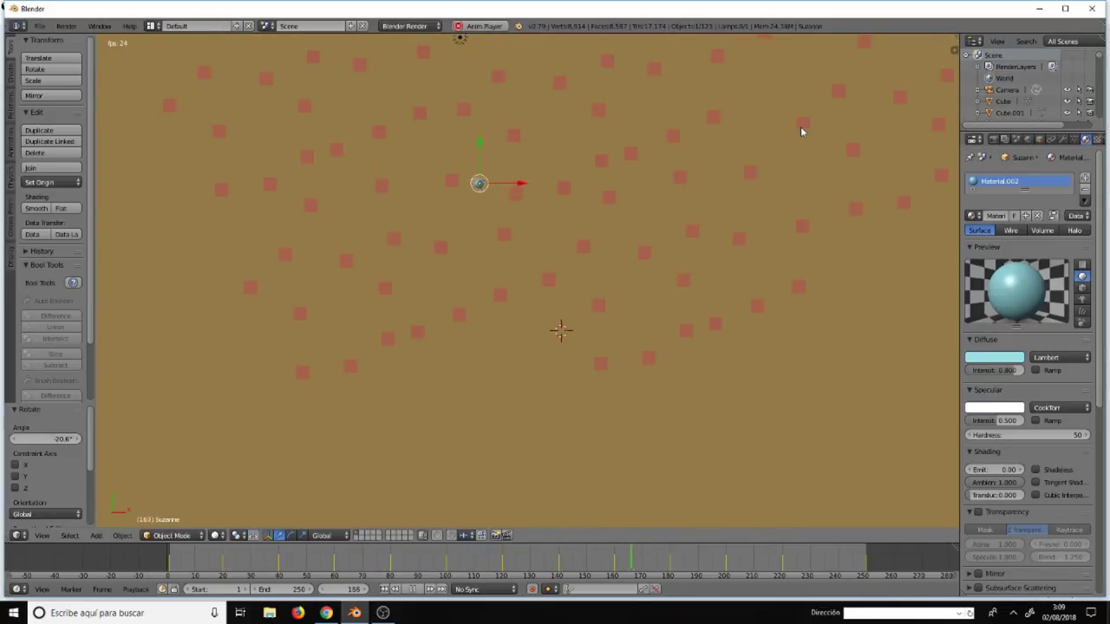
- Nudge an upper-right cube and Cube.017 to new spots, then stop playback
right_click(803, 128)
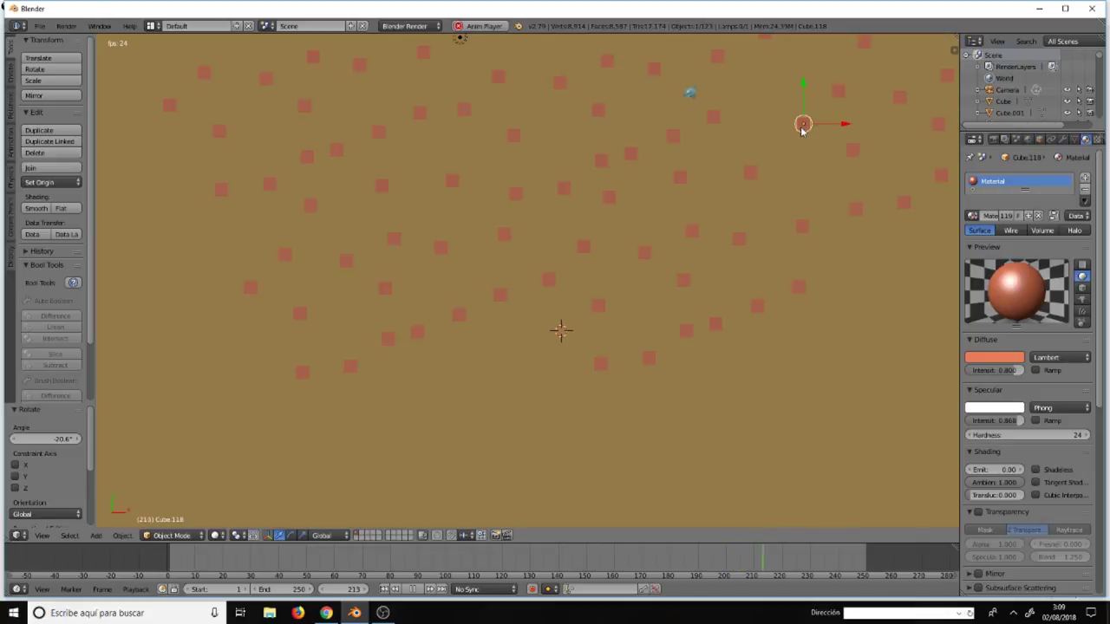
key(g)
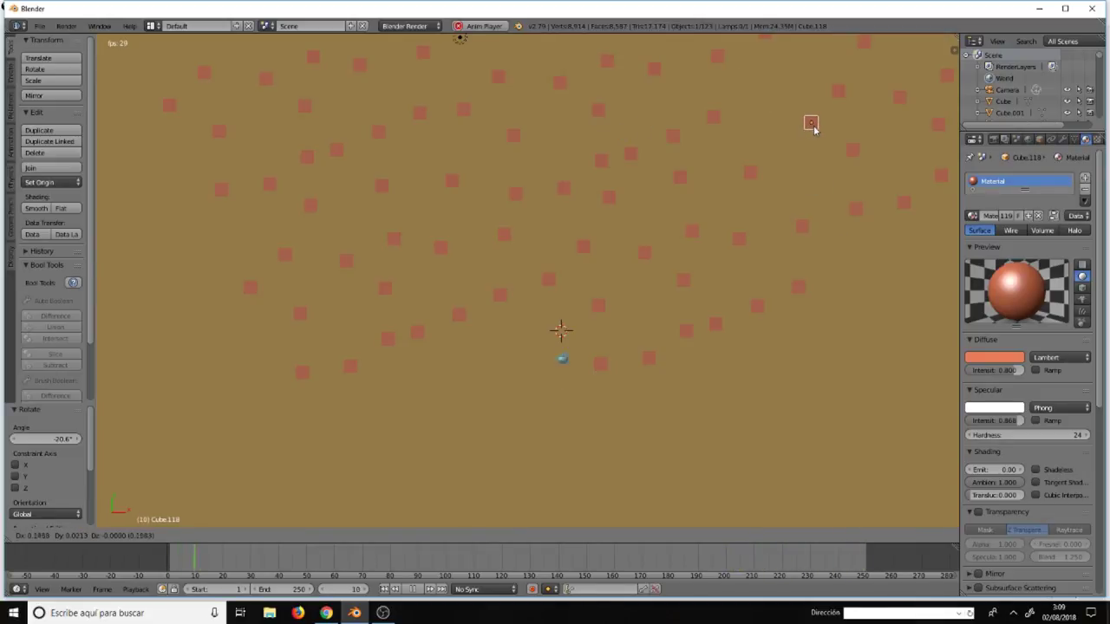
click(827, 124)
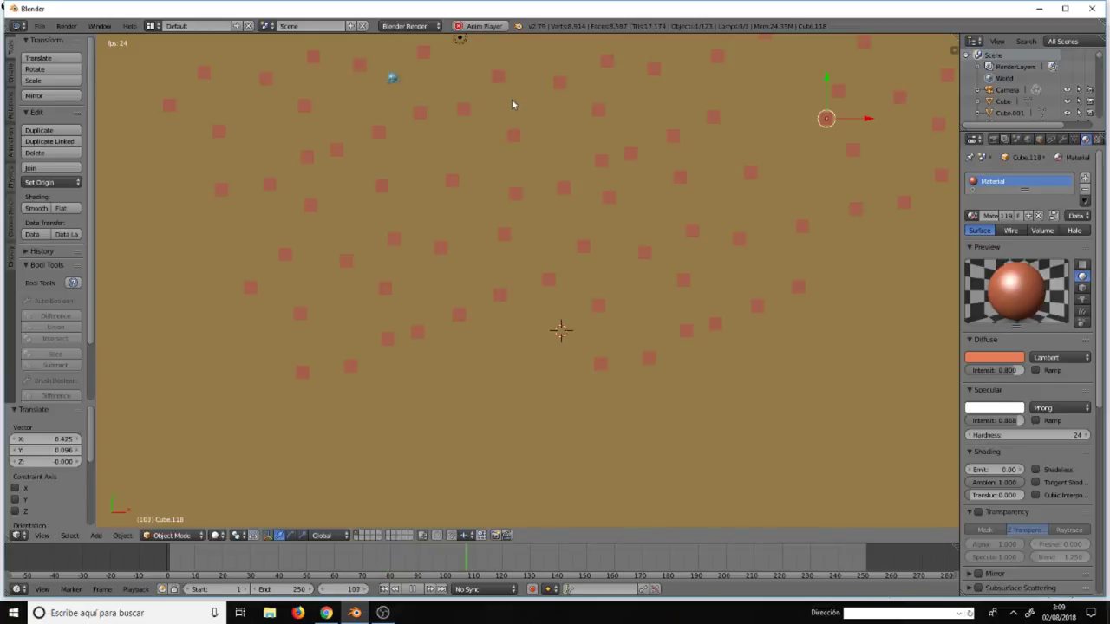
right_click(498, 77)
key(g)
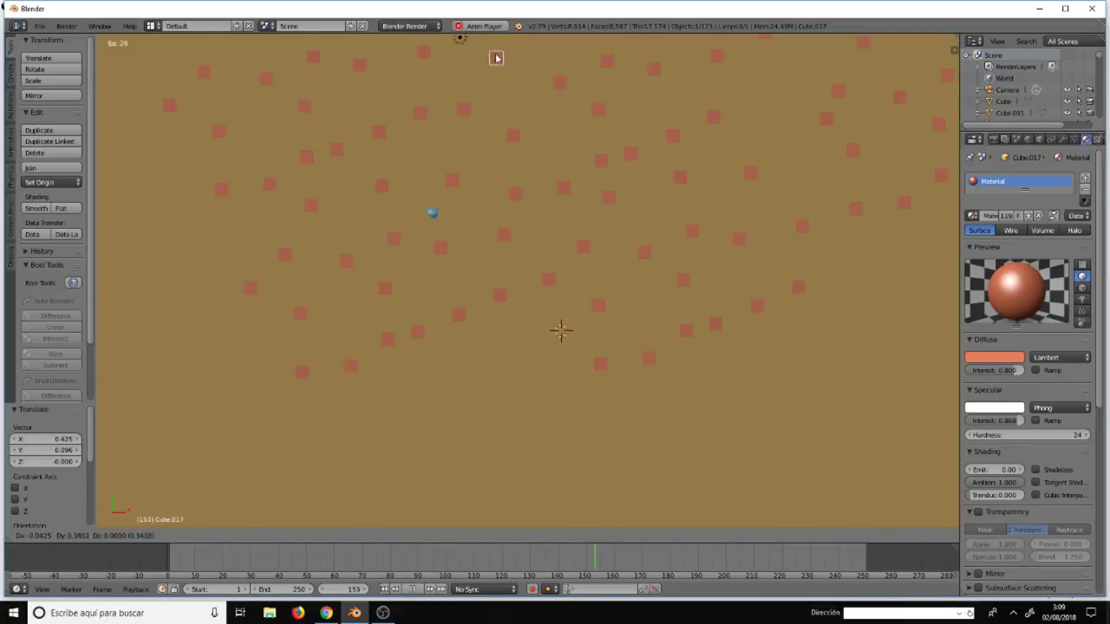
click(496, 58)
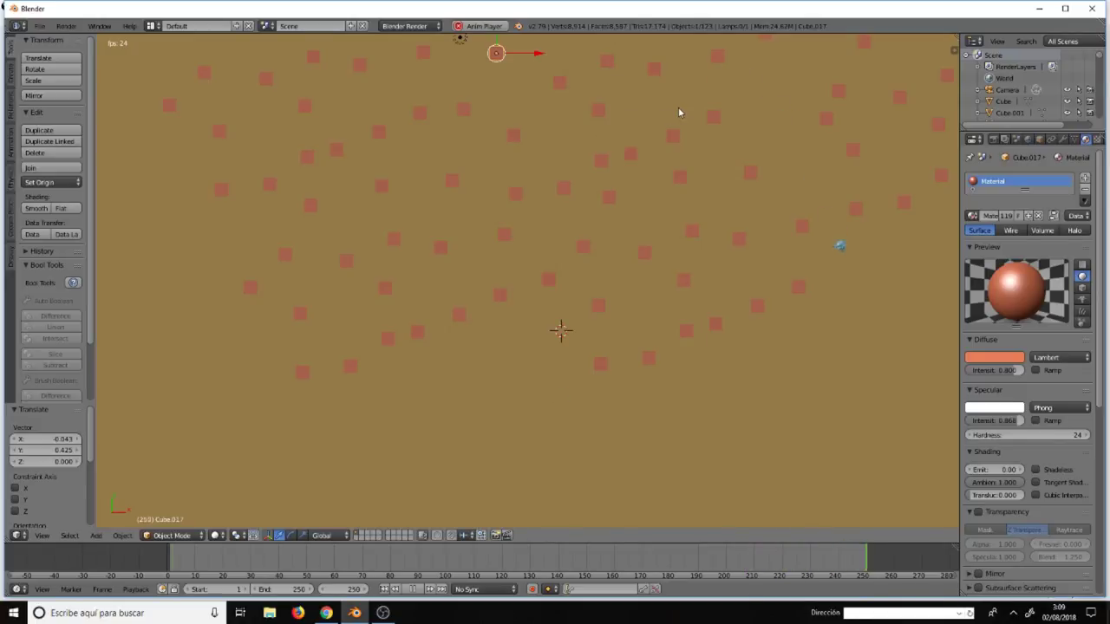
key(Escape)
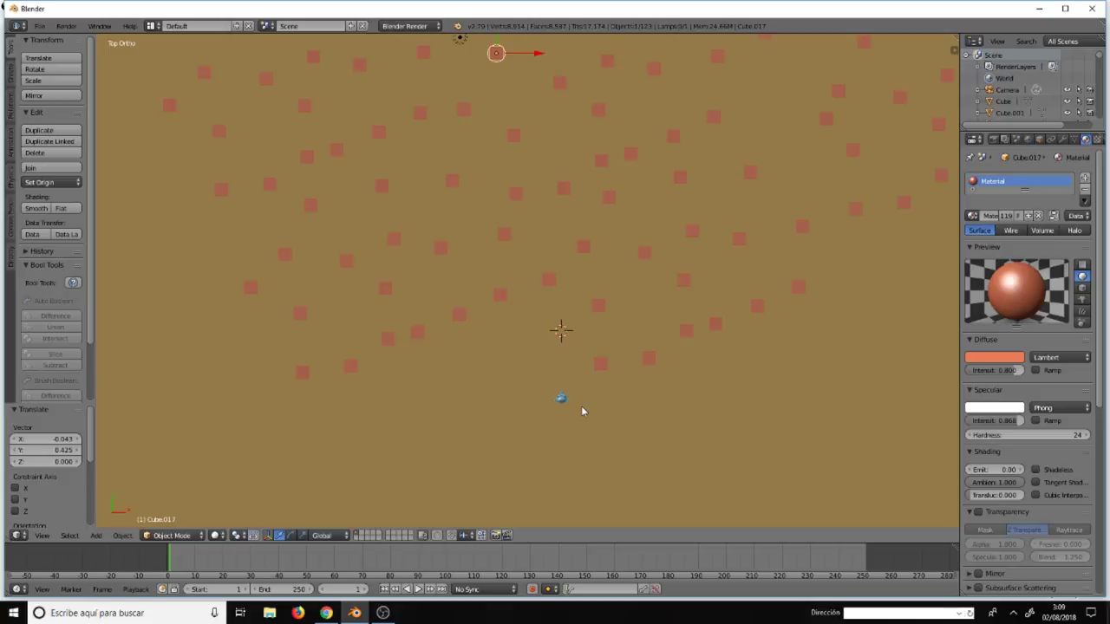
- Play the animation through the camera view, stop it, and drag the outliner taller
middle_drag(582, 409, 545, 343)
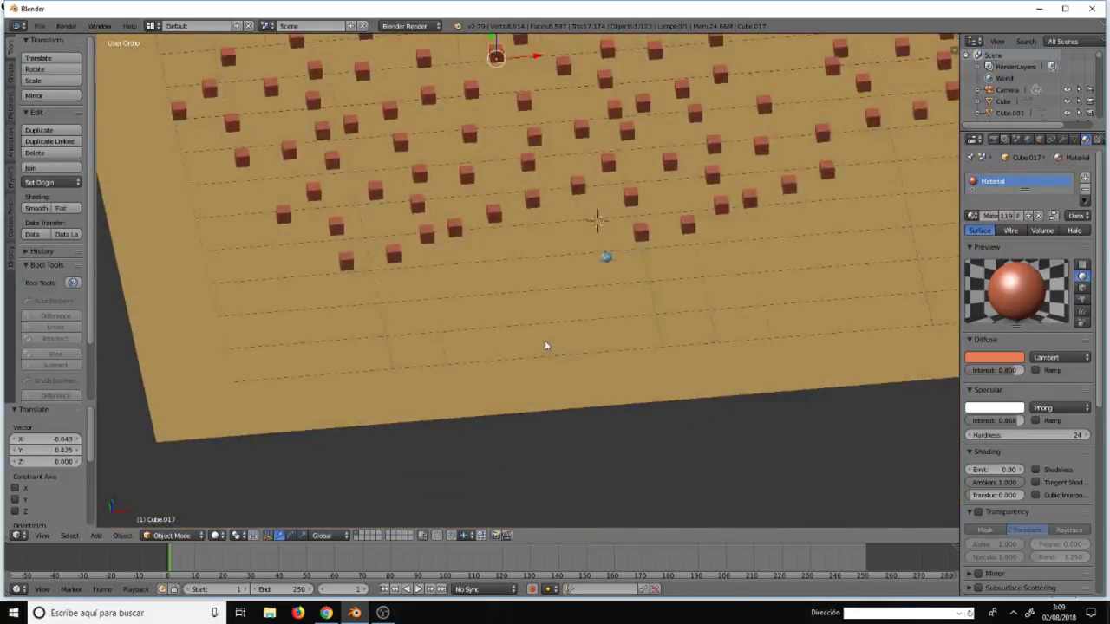
key(KP_0)
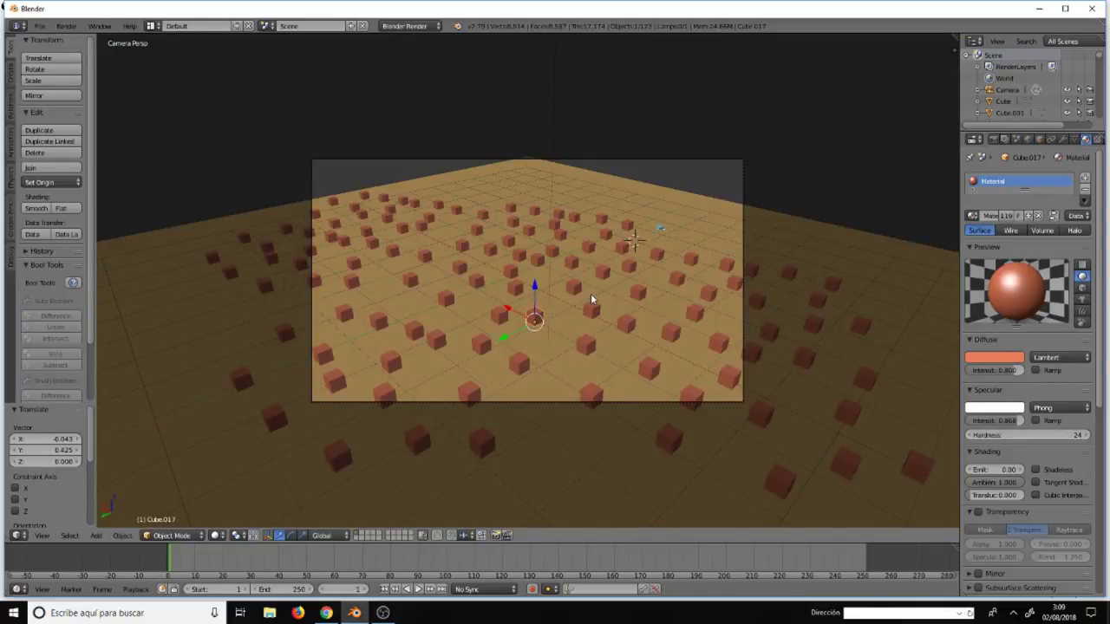
key(alt+a)
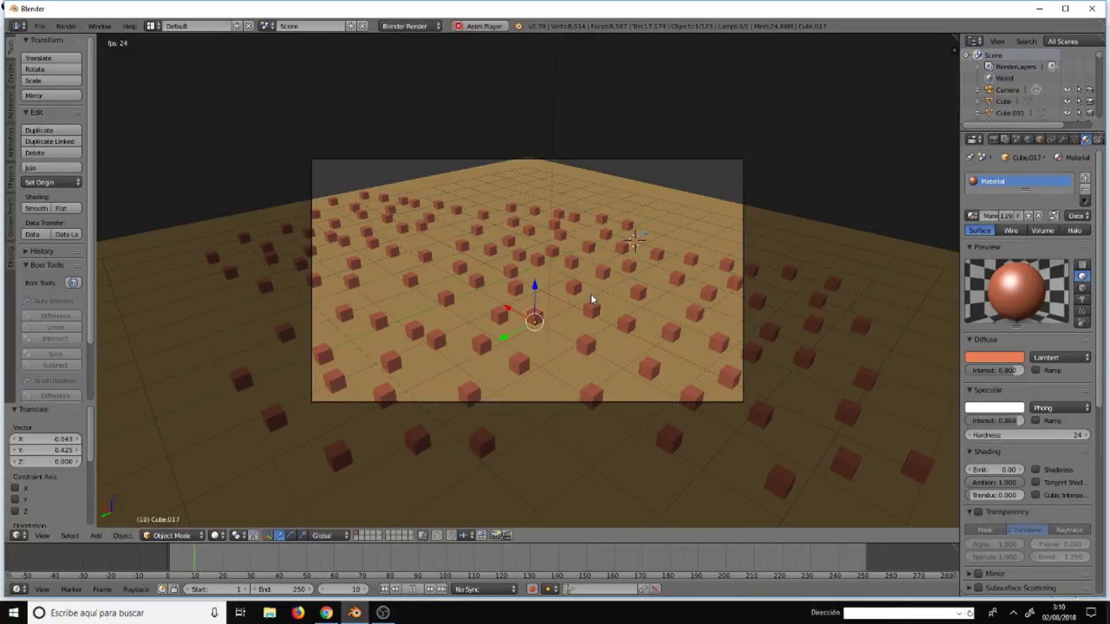
key(Escape)
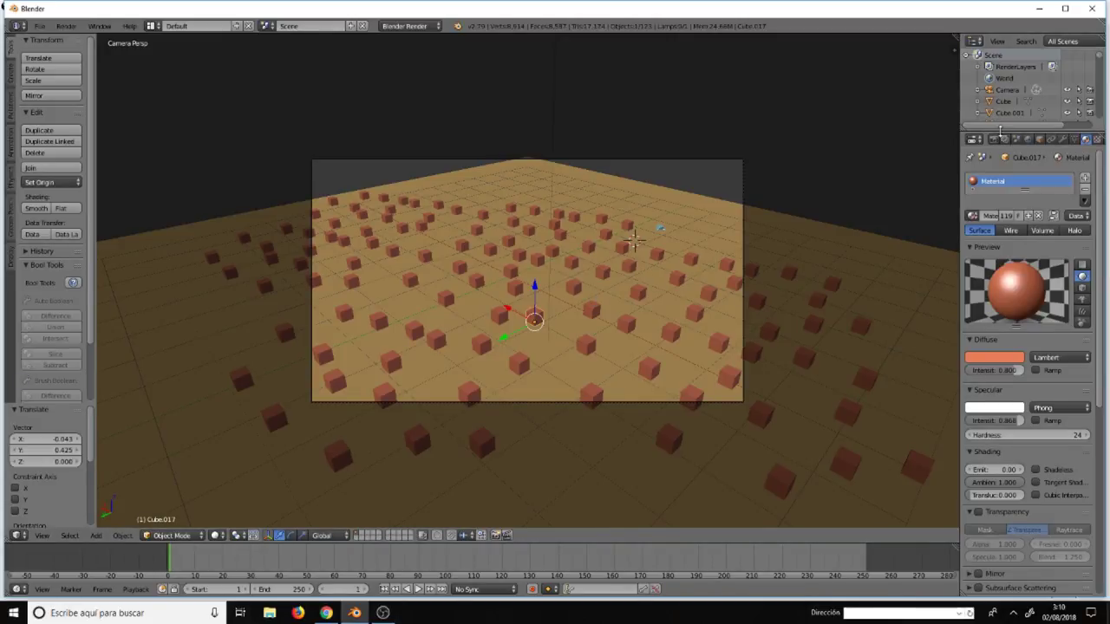
drag(1001, 135, 983, 301)
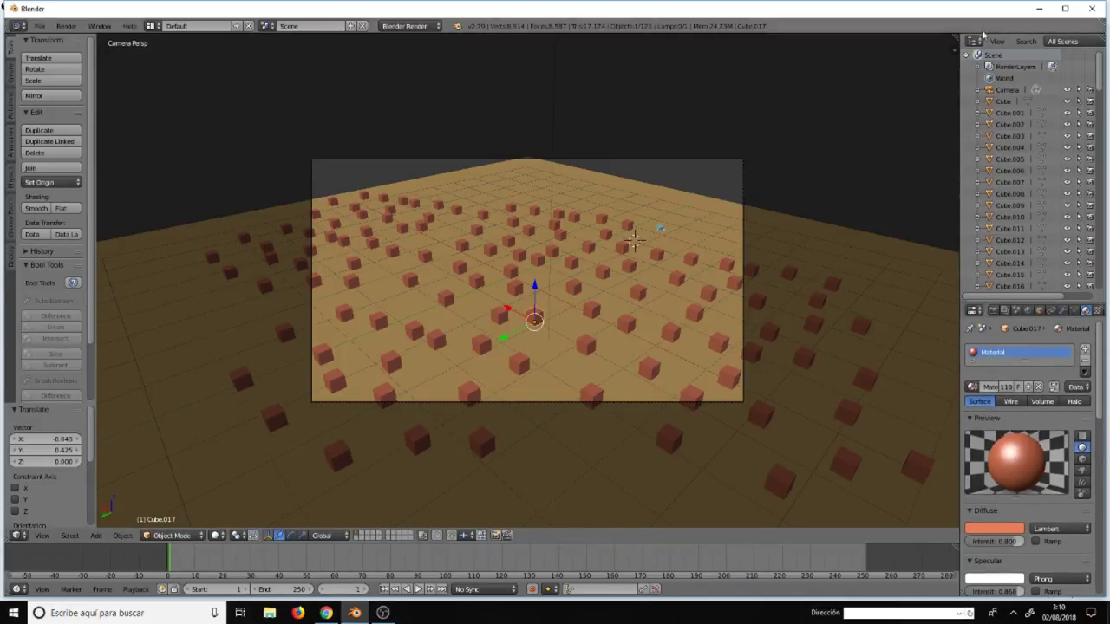
- Rename the Camera object to C1 in the outliner
click(1008, 91)
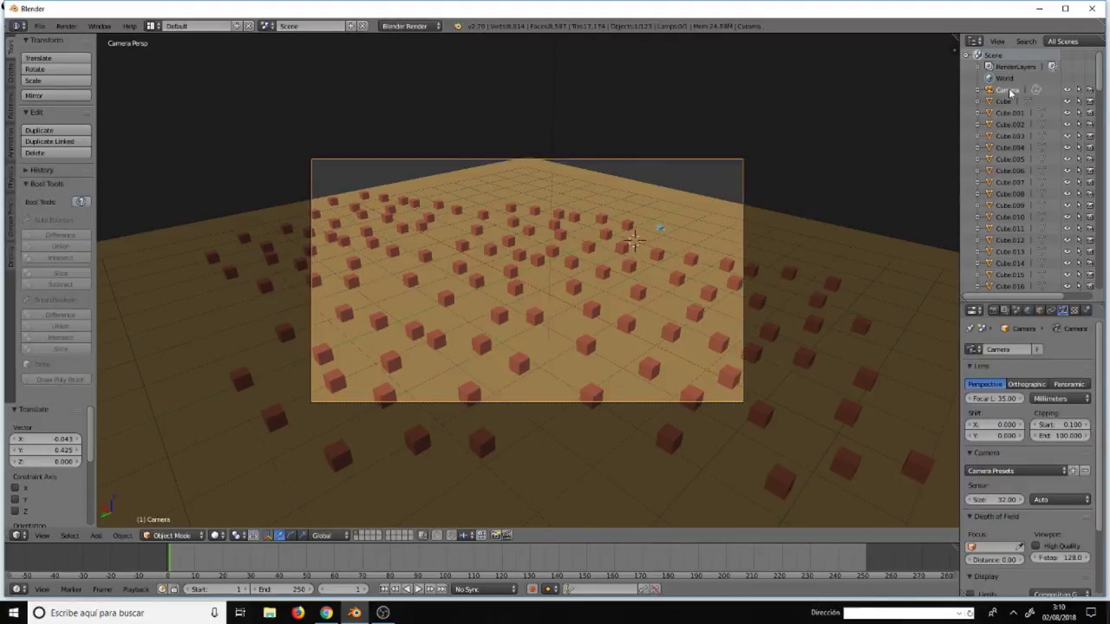
double_click(1009, 89)
key(BackSpace)
text(C1)
key(Return)
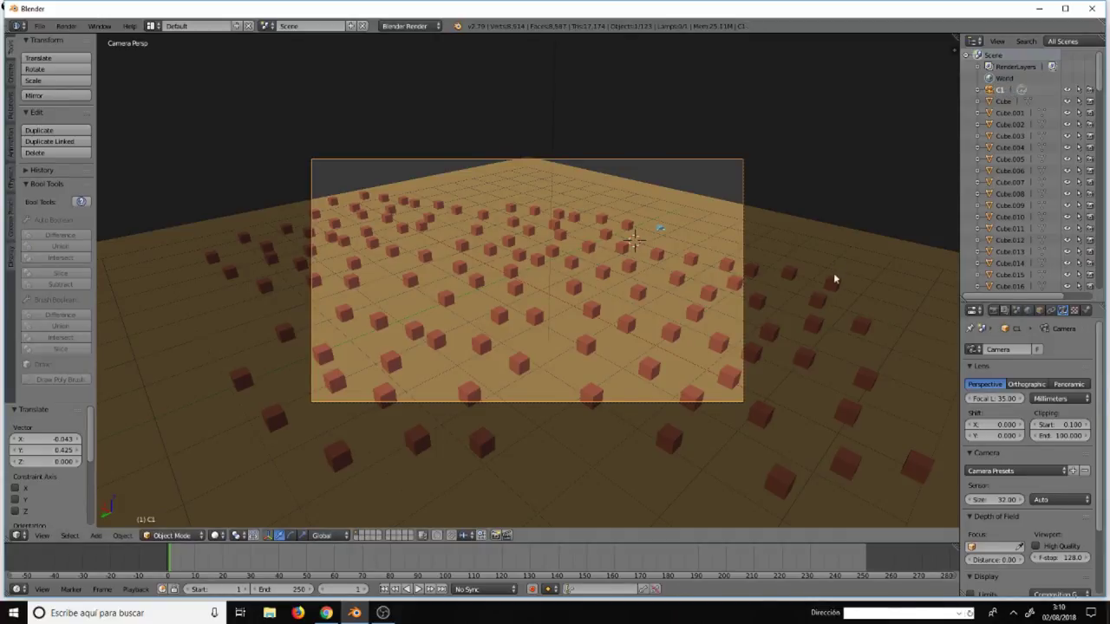
- Leave camera view for a top-down view, select Suzanne and zoom in on it
mouse_move(812, 293)
middle_down()
mouse_move(776, 321)
mouse_move(733, 282)
mouse_move(779, 283)
mouse_move(812, 314)
mouse_move(814, 277)
mouse_move(779, 316)
mouse_move(788, 297)
mouse_move(701, 322)
mouse_move(612, 384)
middle_up()
right_click(812, 250)
scroll(630, 366, up, 4)
scroll(629, 365, up, 2)
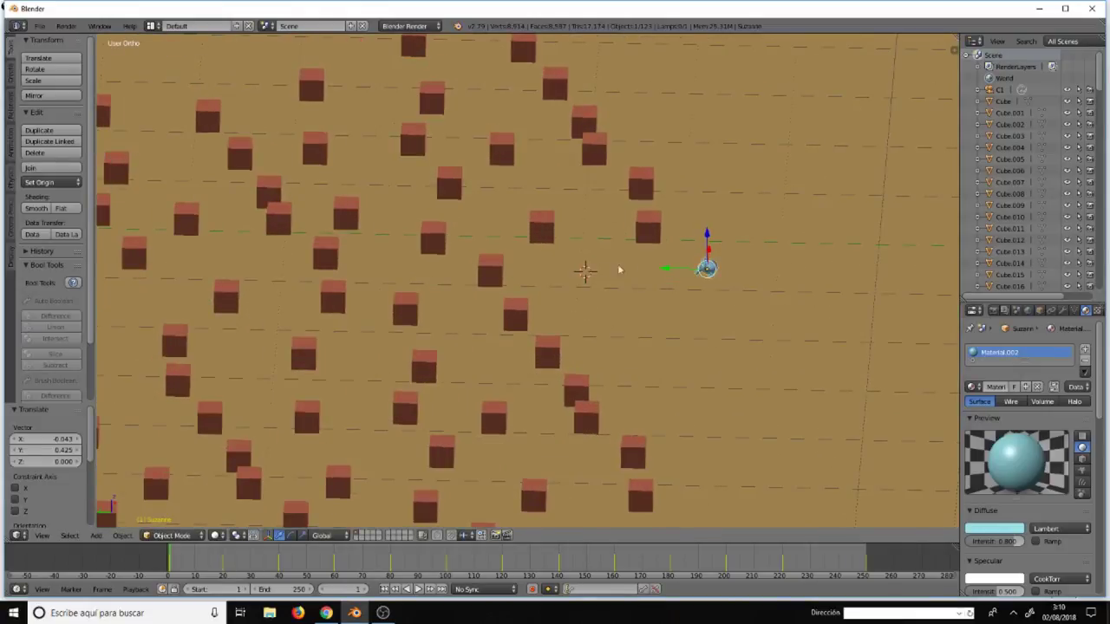
- Add a new camera to the scene and rename it C2
key(shift+a)
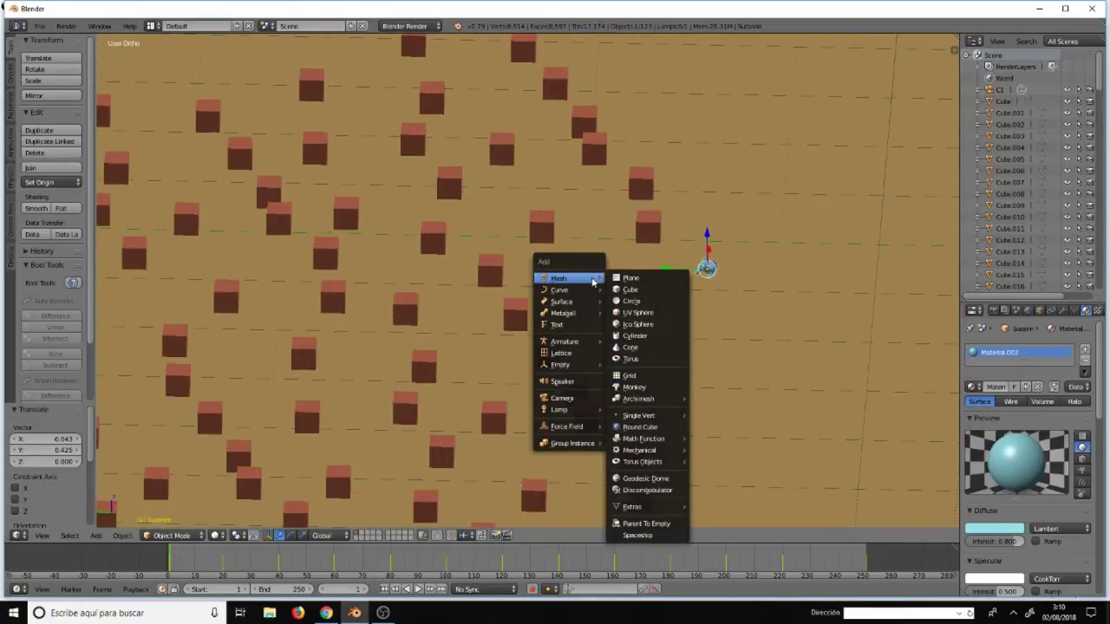
click(566, 399)
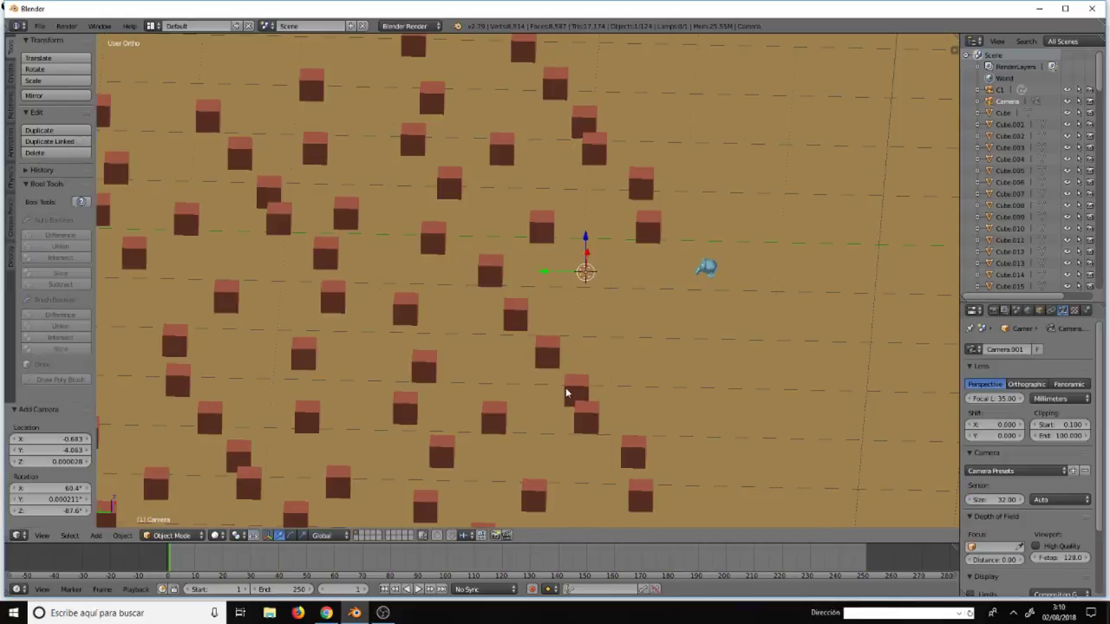
double_click(1009, 102)
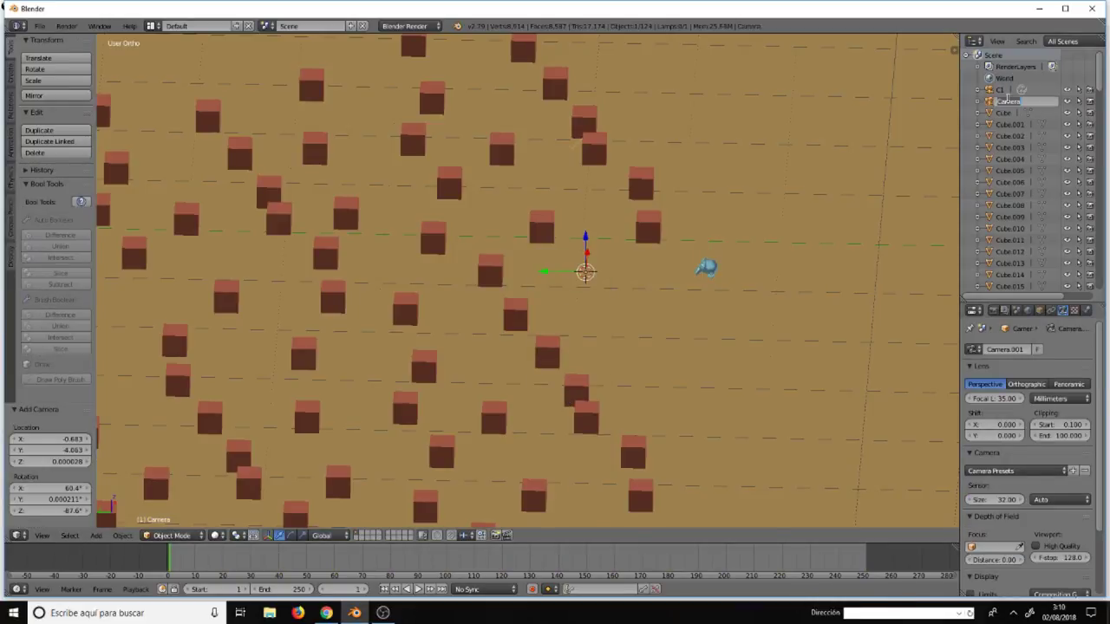
text(C2)
key(Return)
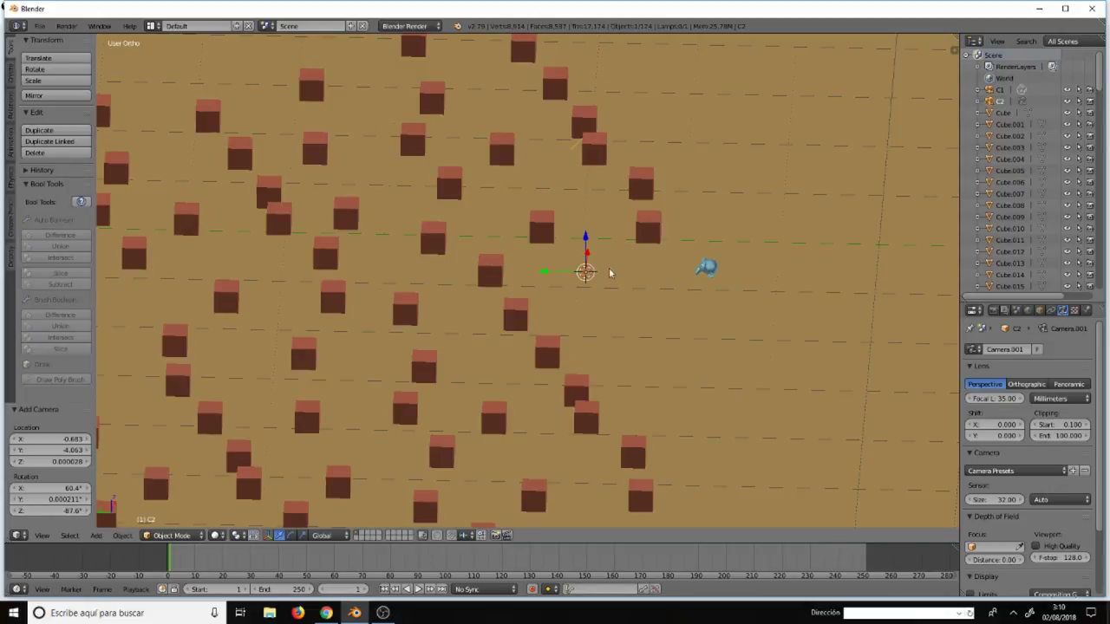
- Raise C2 1.499 along Z above the cube field and scale it to 0.166
key(g)
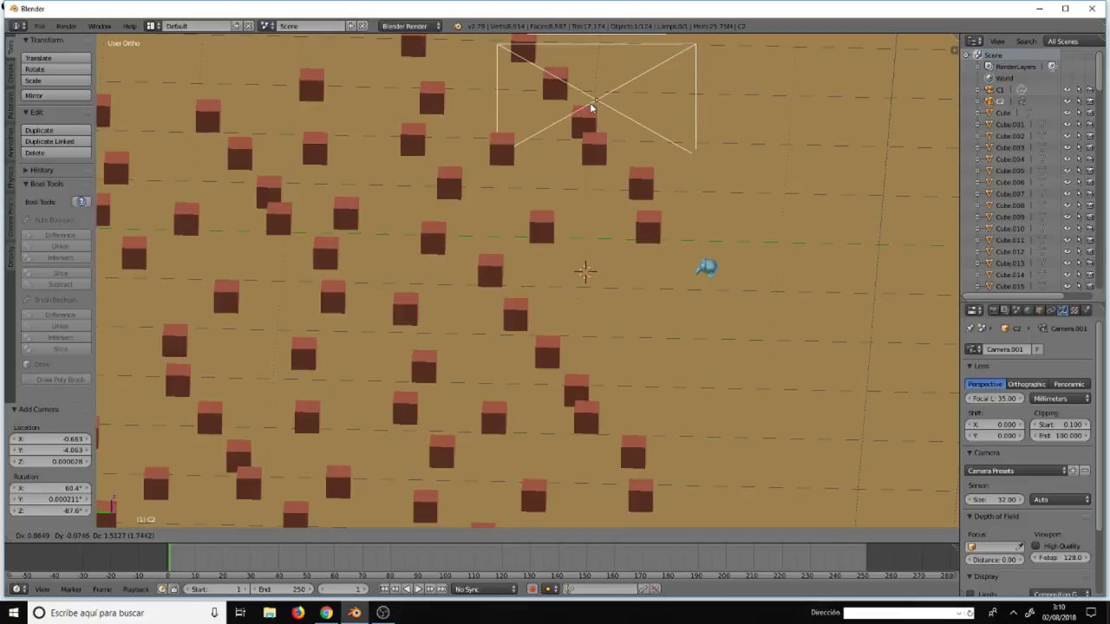
key(z)
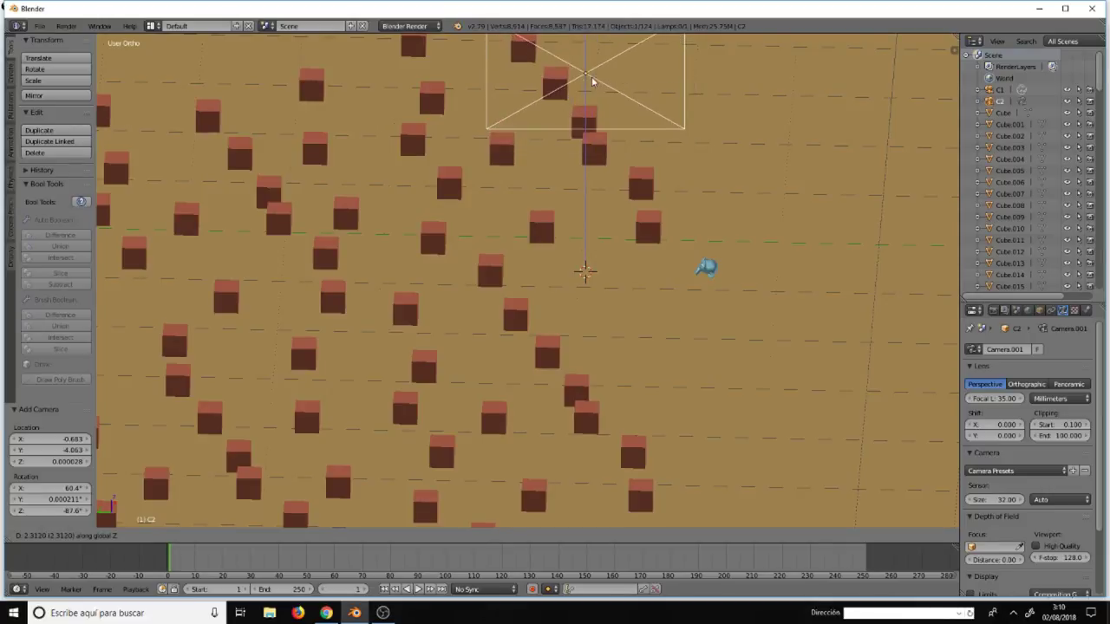
click(588, 150)
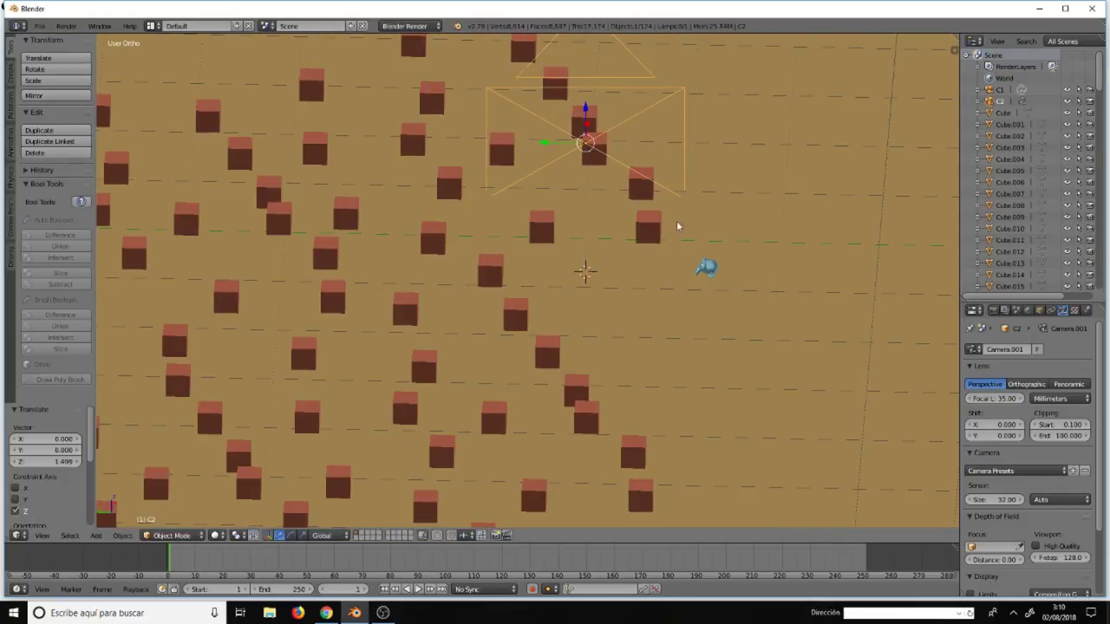
key(s)
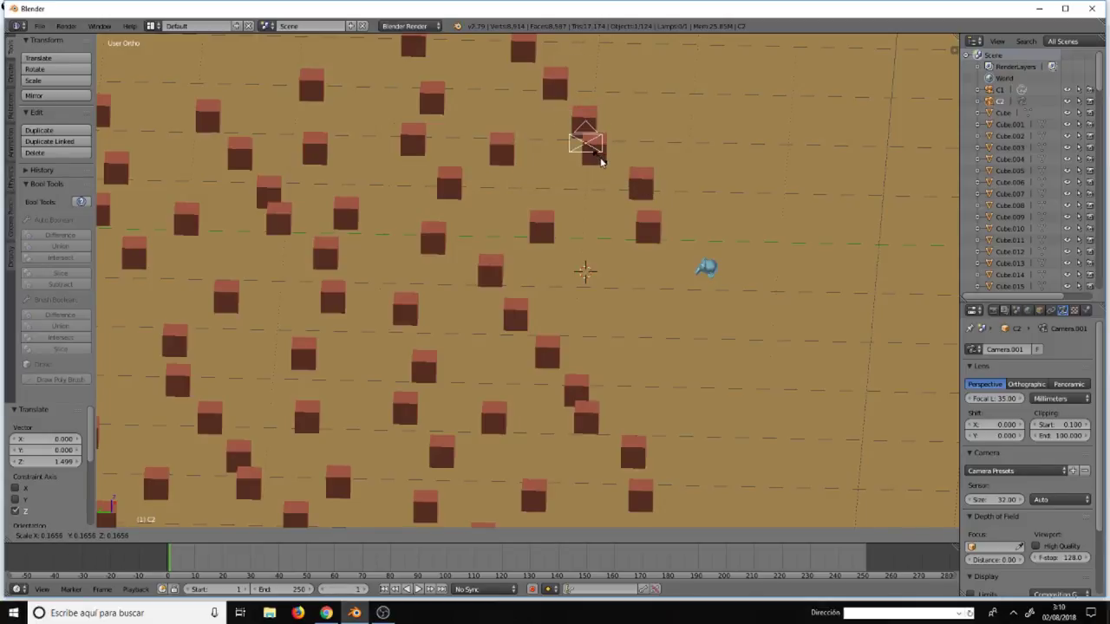
click(600, 161)
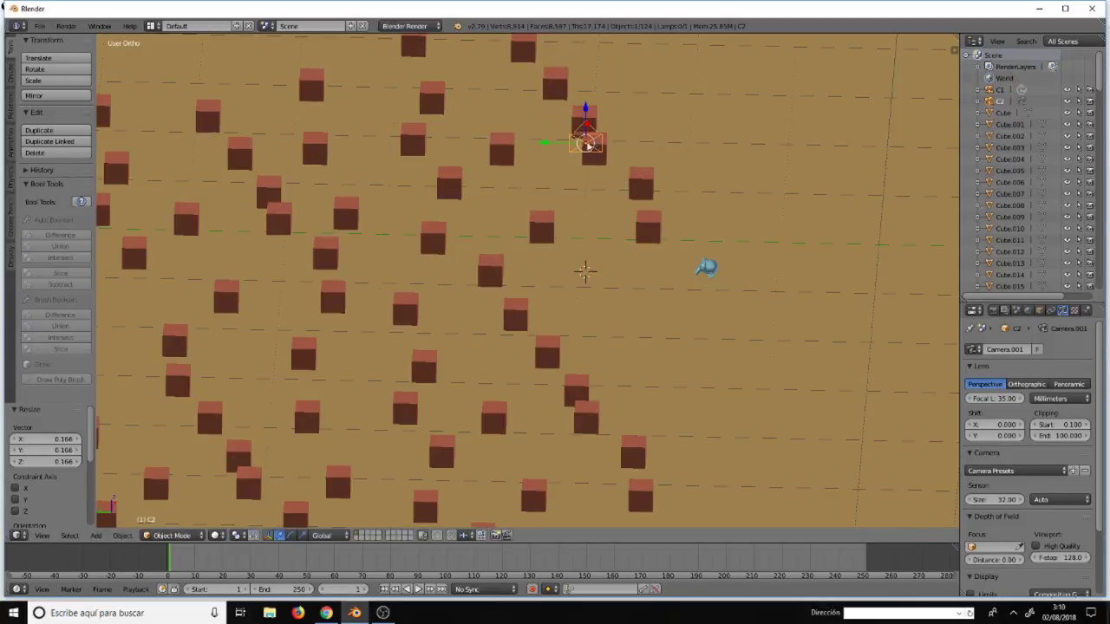
middle_drag(583, 273, 719, 248)
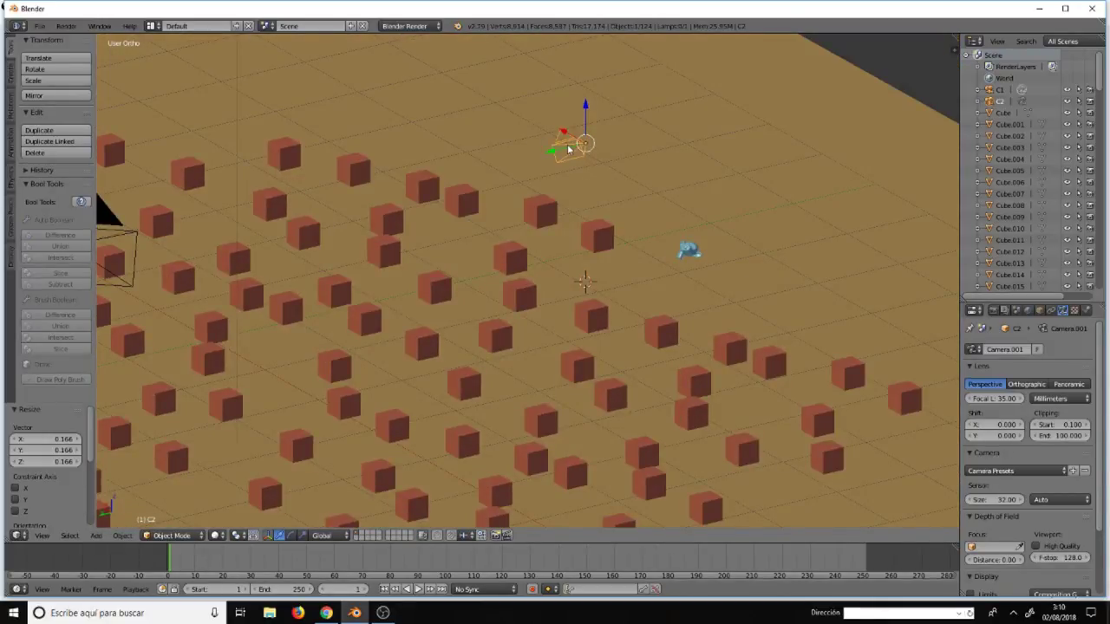
- Make C2 the active camera, enable Lock Camera to View, and swing it toward Suzanne
key(ctrl+KP_0)
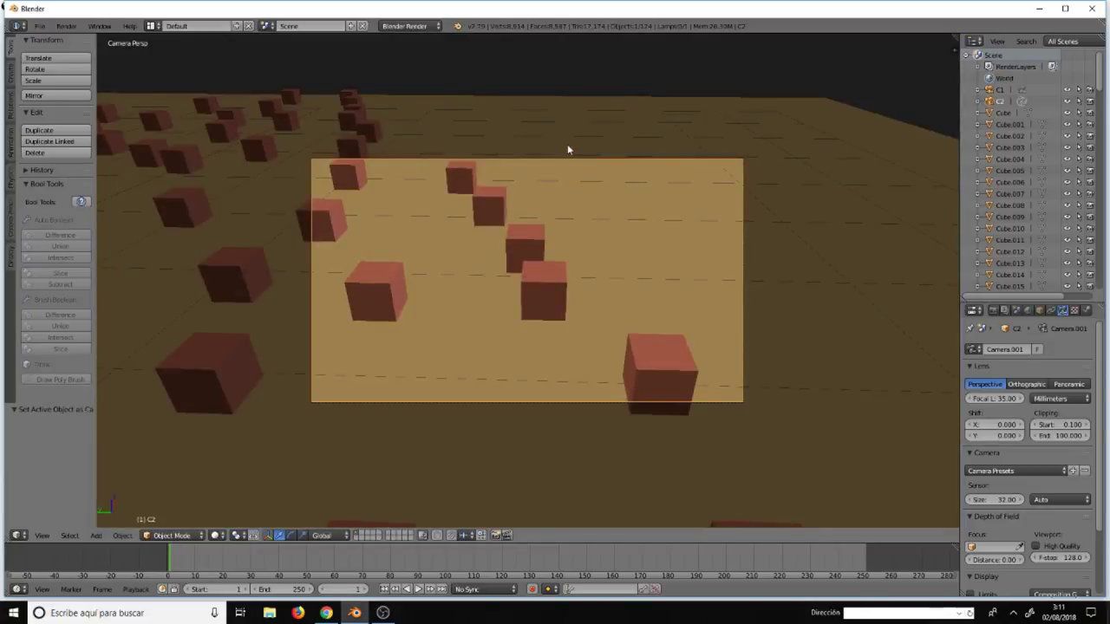
key(n)
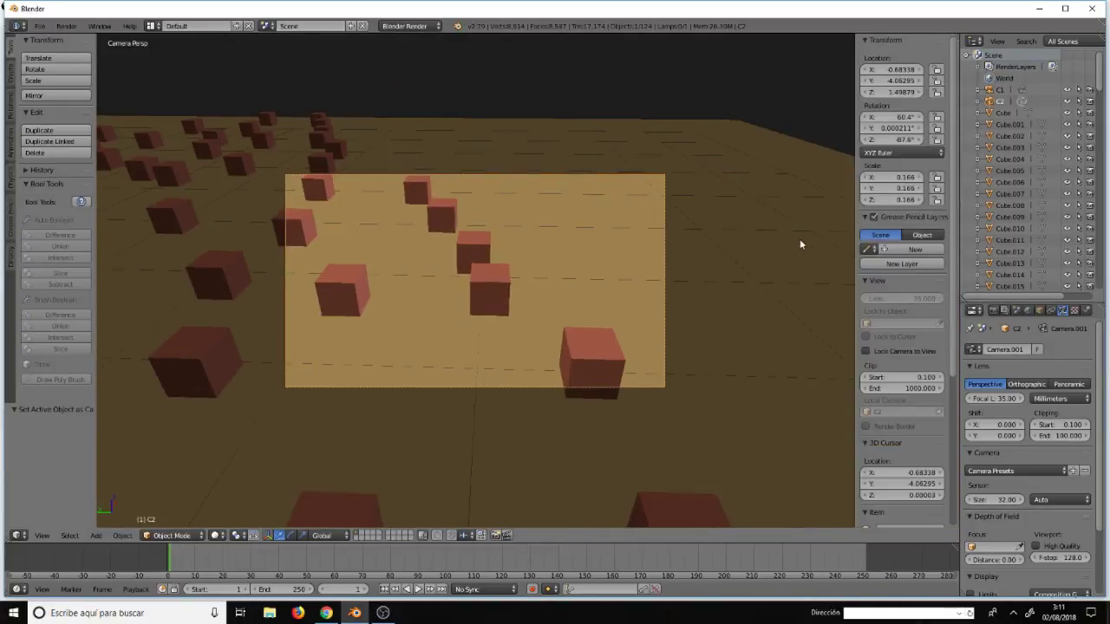
click(866, 352)
mouse_move(671, 359)
middle_down()
mouse_move(612, 362)
mouse_move(735, 344)
mouse_move(712, 320)
mouse_move(715, 308)
middle_up()
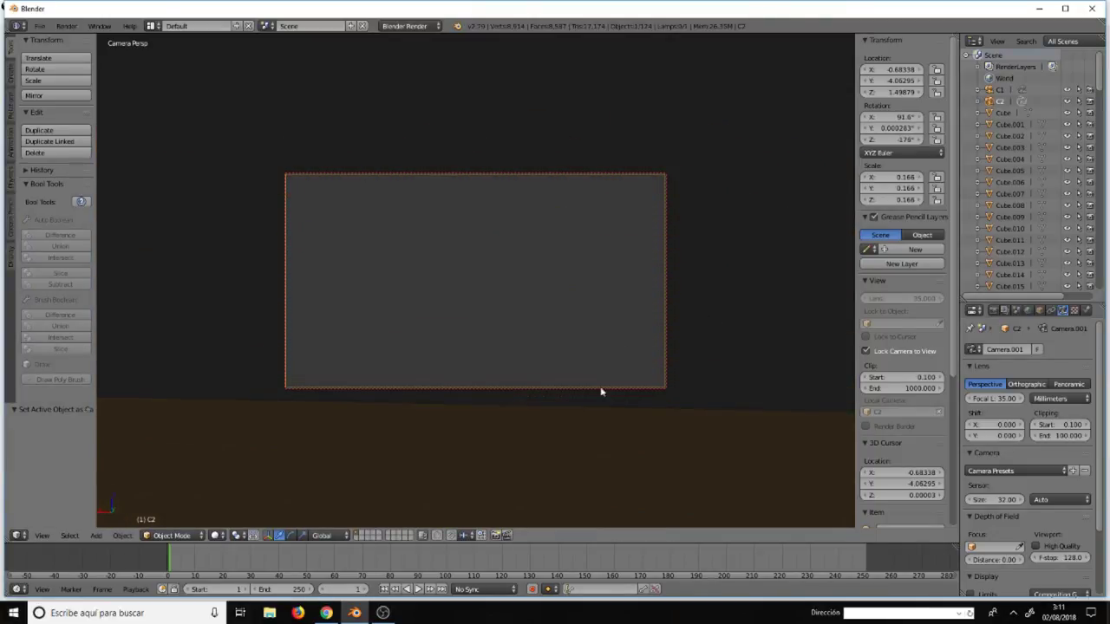
middle_drag(599, 389, 602, 111)
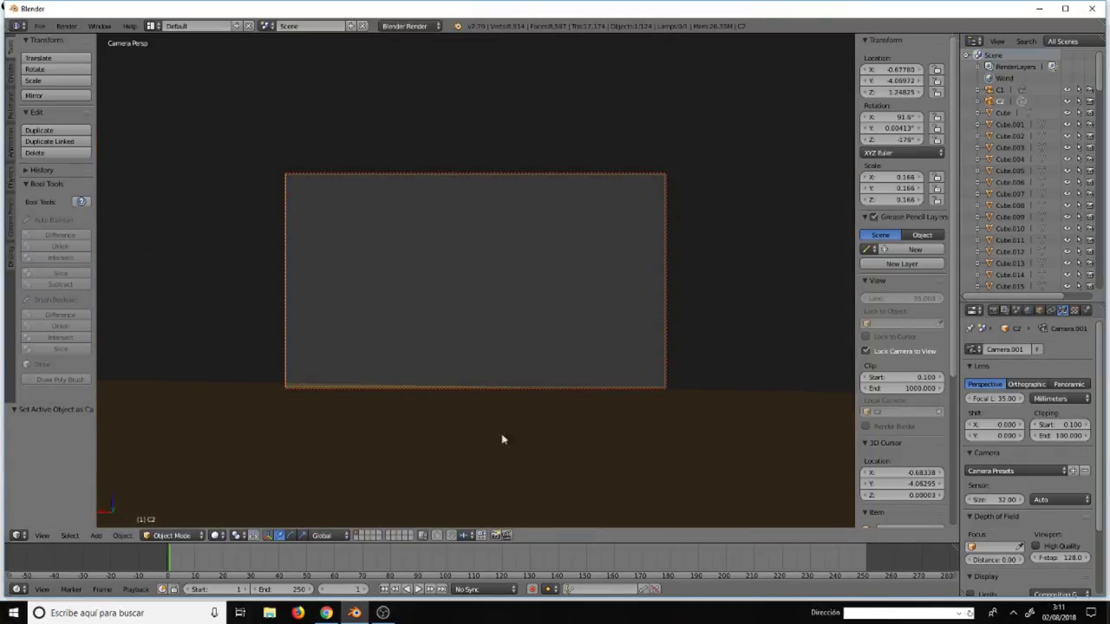
shift+middle_drag(504, 431, 510, 142)
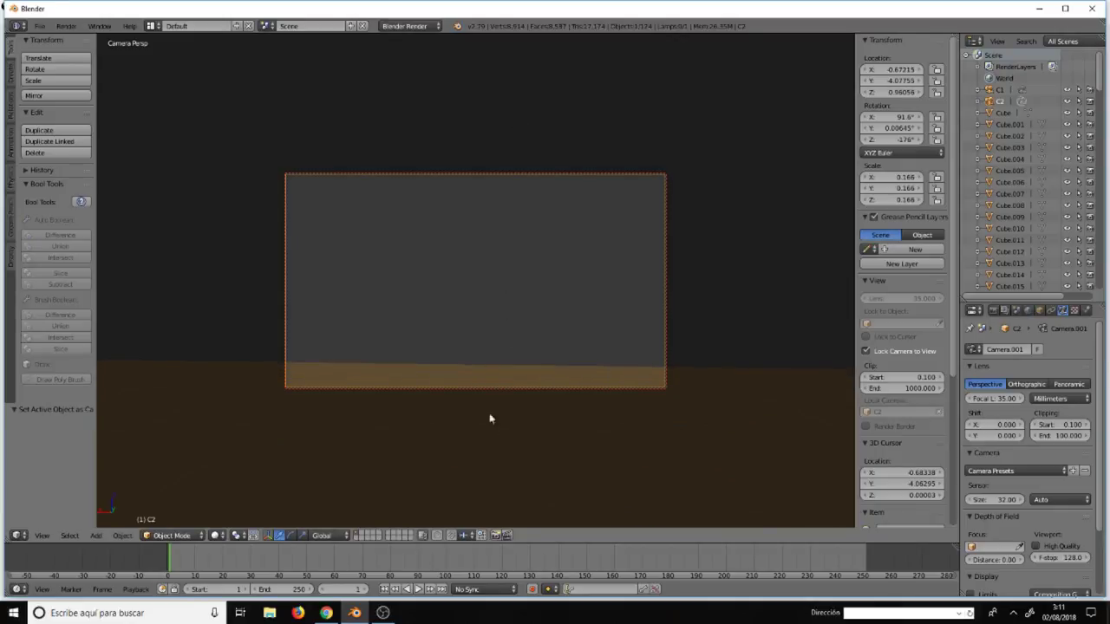
shift+middle_drag(490, 419, 521, 189)
scroll(510, 278, up, 2)
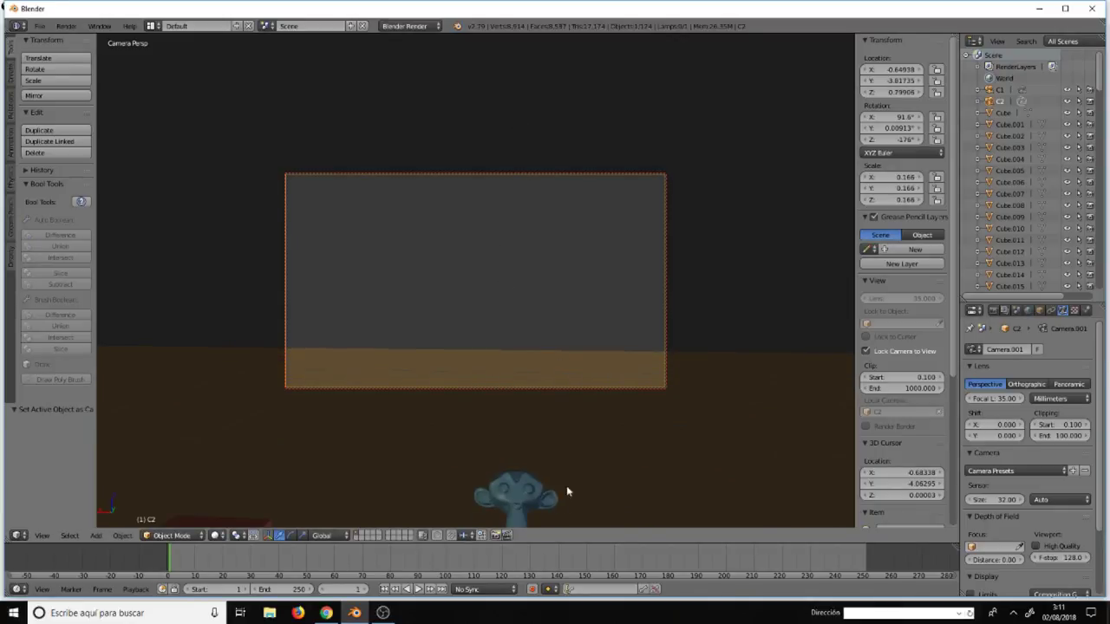
shift+middle_drag(567, 486, 594, 188)
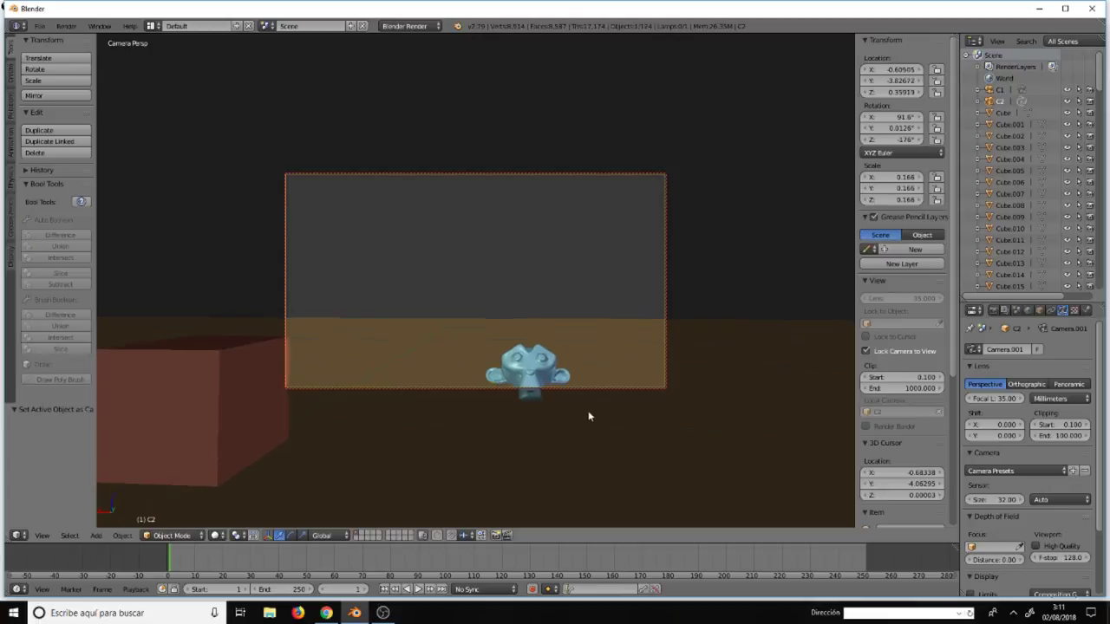
mouse_move(550, 451)
shift+middle_down()
mouse_move(593, 381)
mouse_move(526, 383)
mouse_move(484, 349)
mouse_move(469, 351)
shift+middle_up()
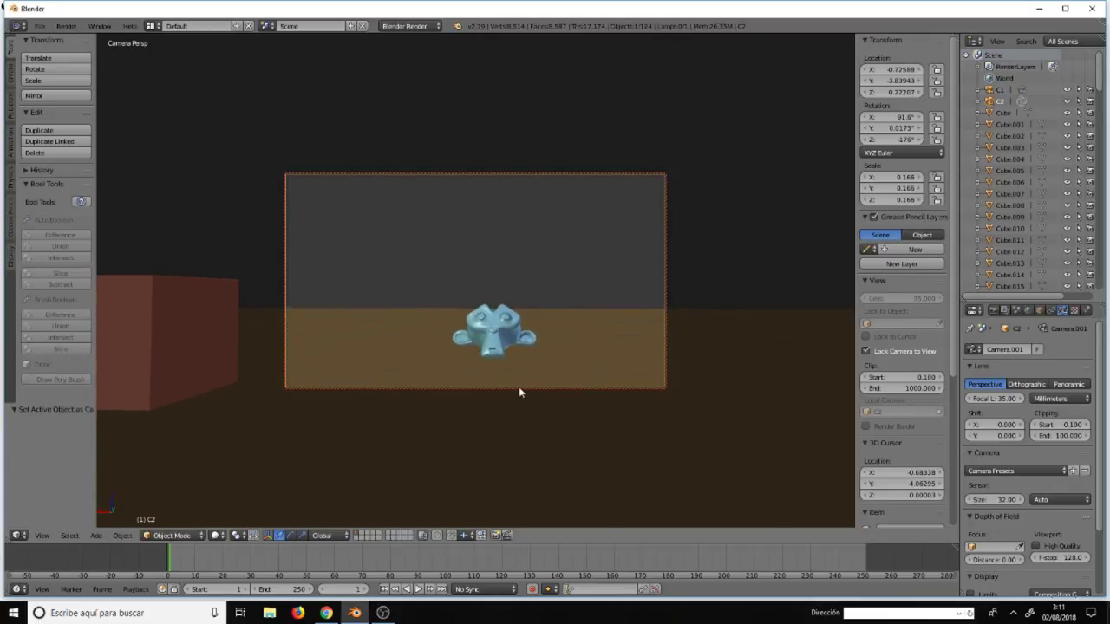
- Fine-tune C2 to frame Suzanne face-on, then turn off Lock Camera to View
scroll(510, 365, up, 1)
scroll(508, 362, up, 2)
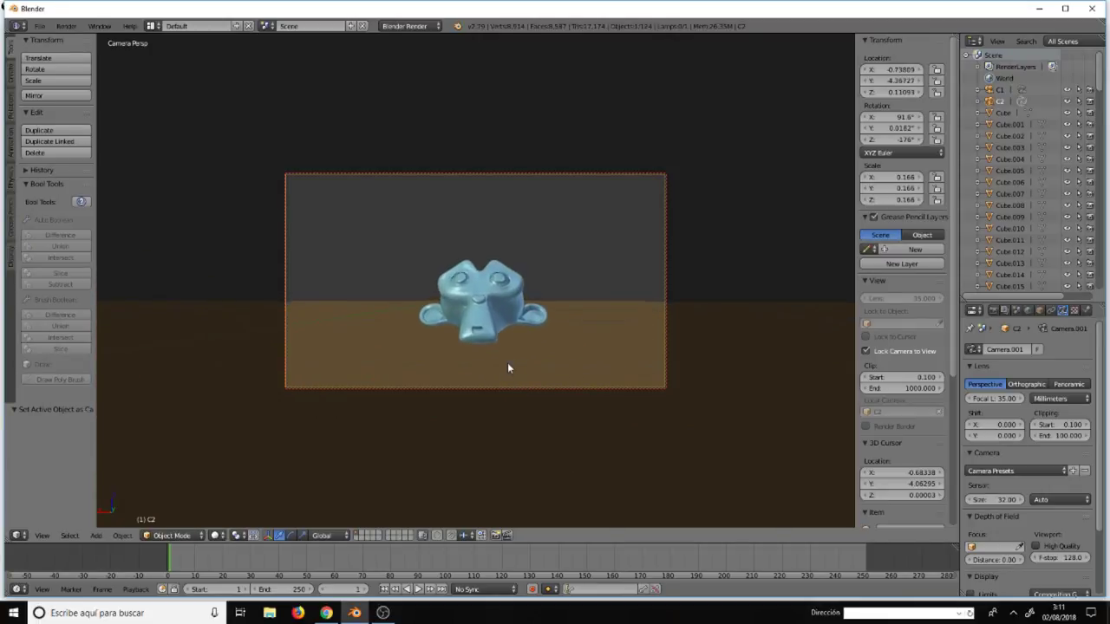
scroll(507, 361, up, 2)
scroll(507, 361, up, 2)
scroll(499, 367, up, 1)
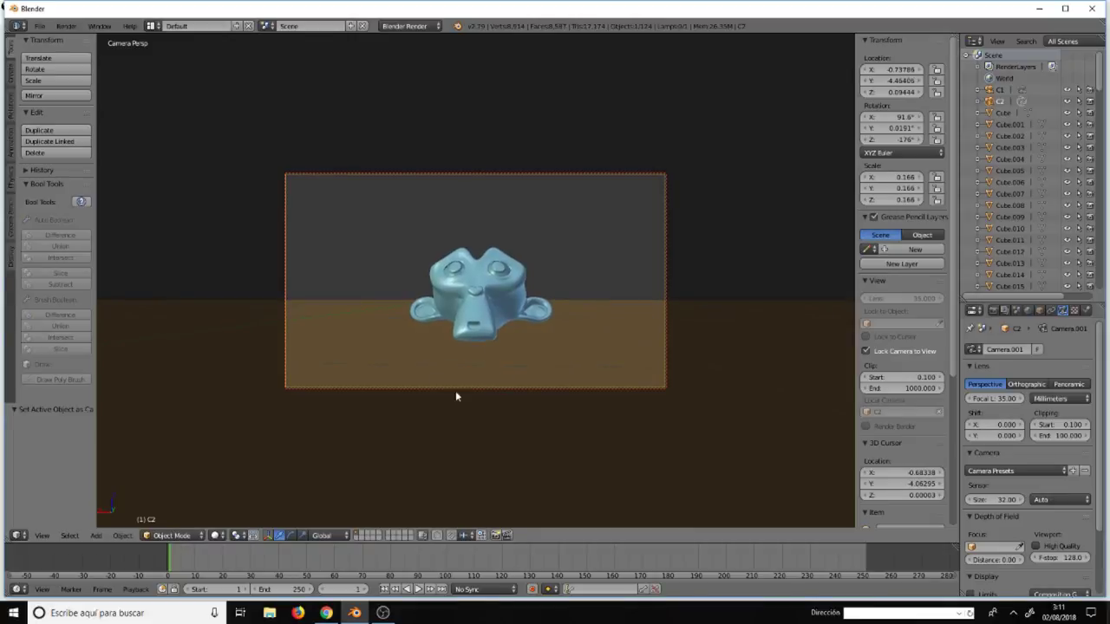
middle_drag(457, 397, 463, 415)
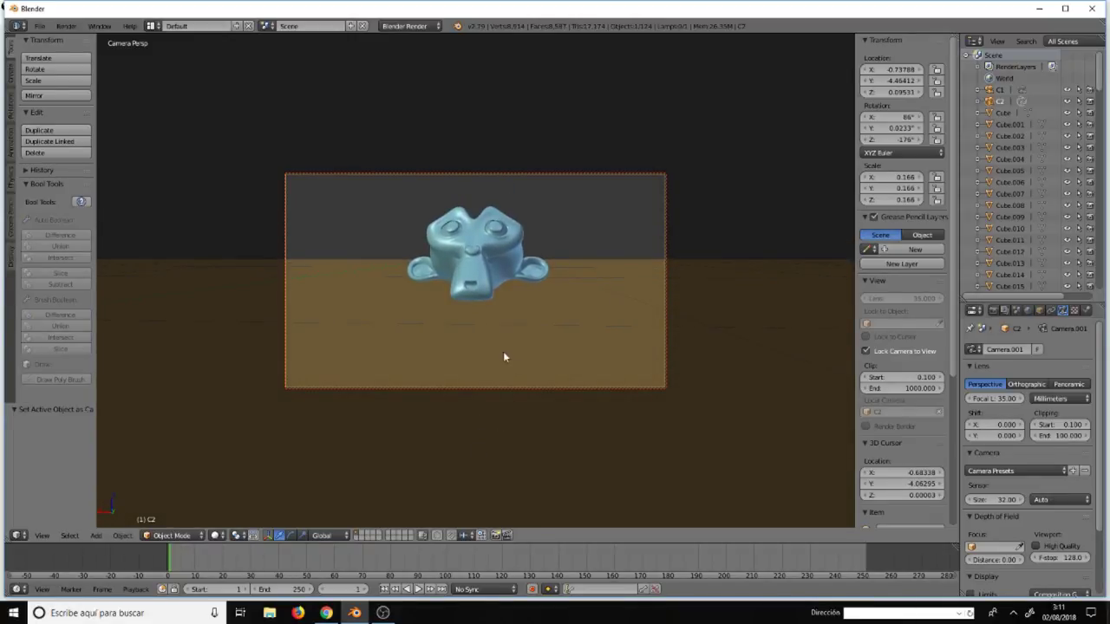
middle_drag(503, 355, 508, 451)
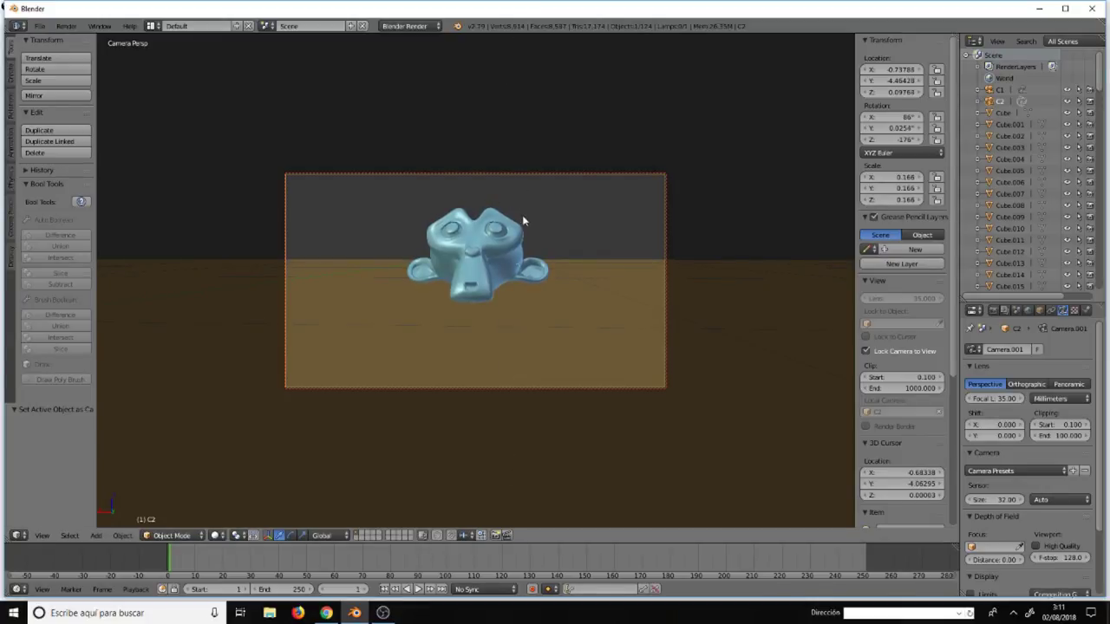
middle_drag(523, 221, 508, 367)
key(KP_0)
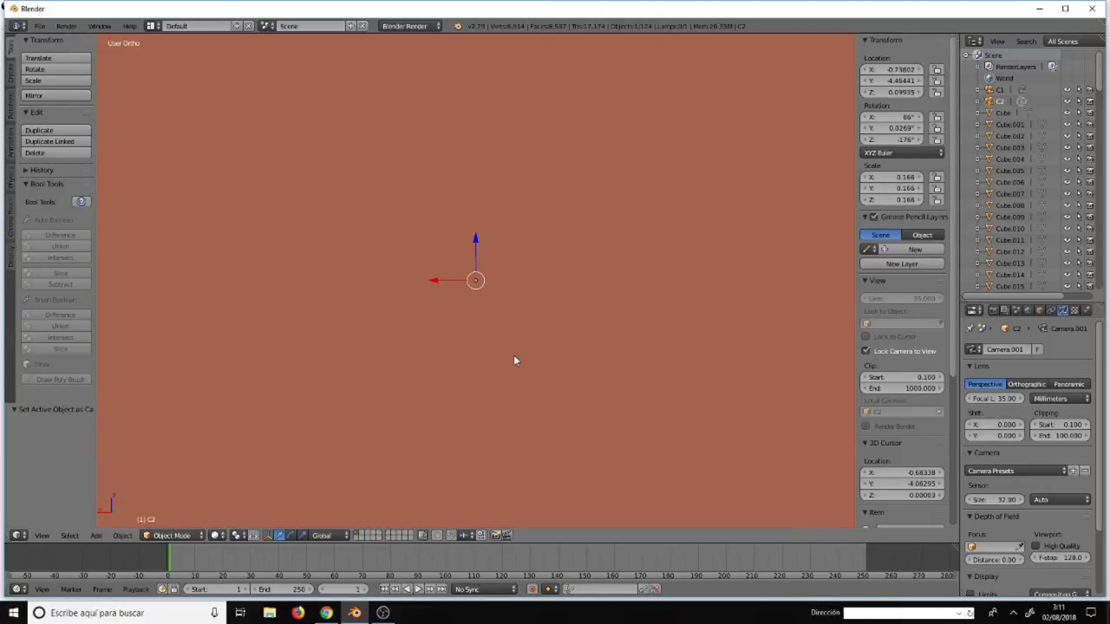
key(KP_0)
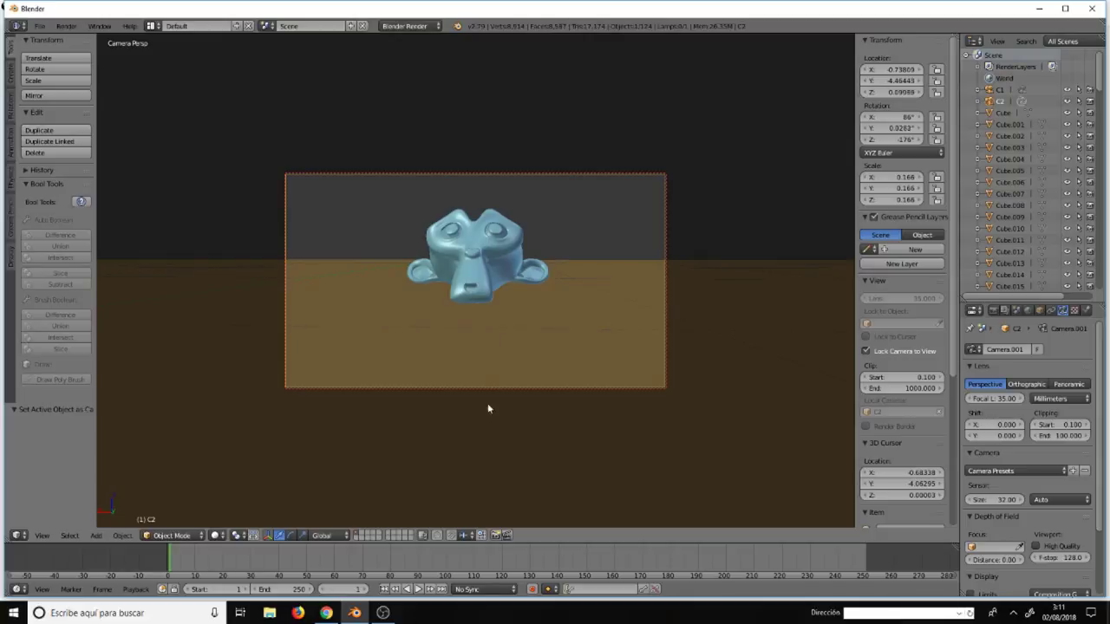
middle_drag(491, 408, 494, 395)
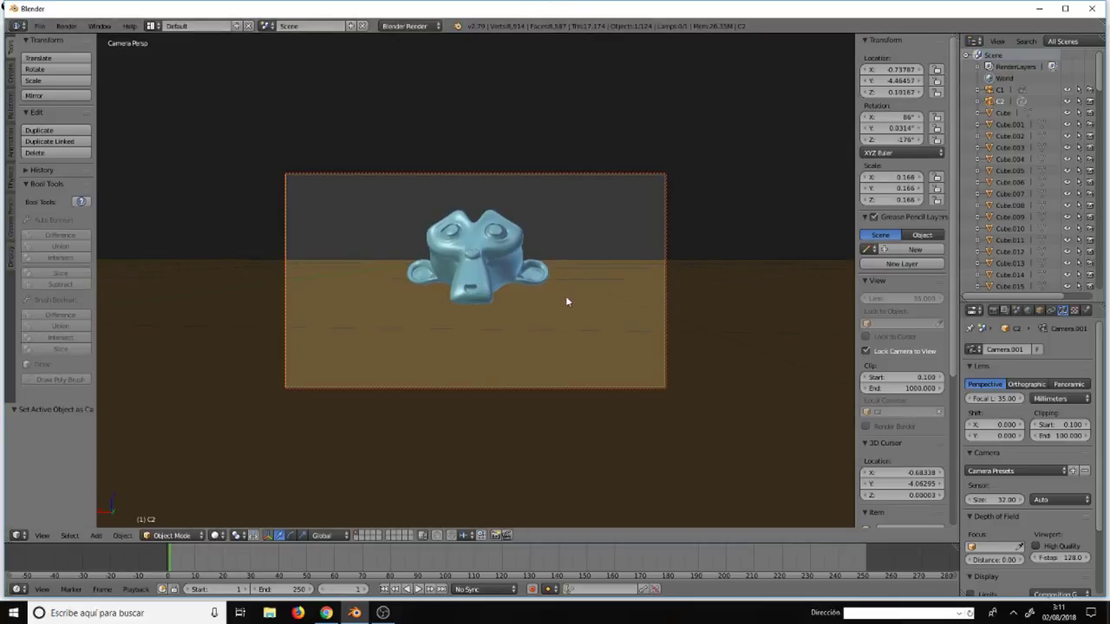
mouse_move(566, 301)
middle_down()
mouse_move(537, 312)
mouse_move(559, 316)
mouse_move(572, 296)
middle_up()
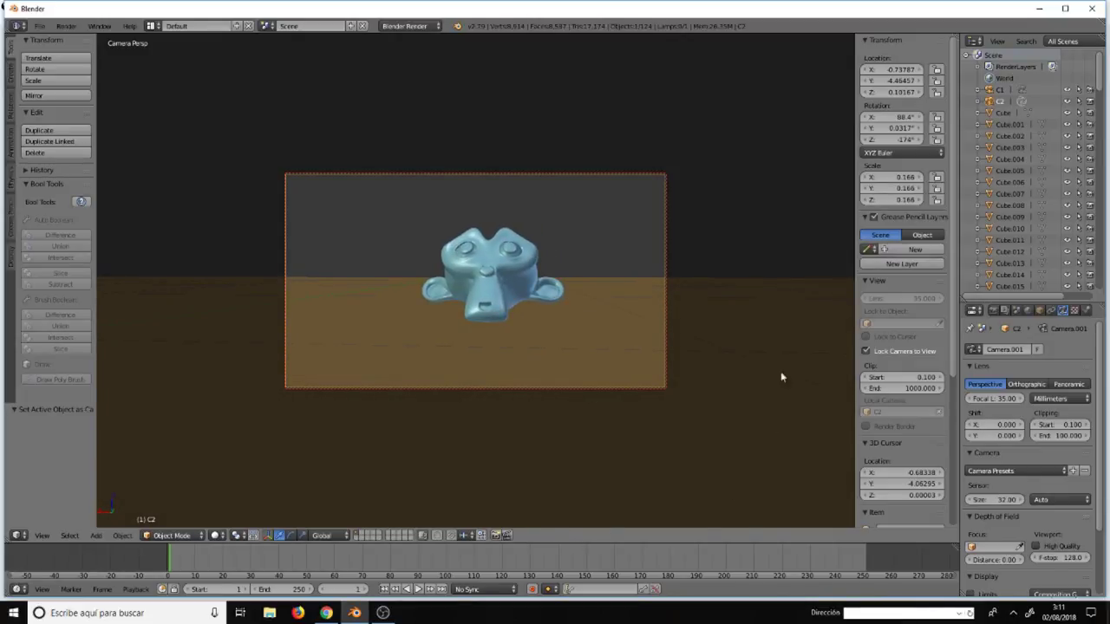
click(865, 351)
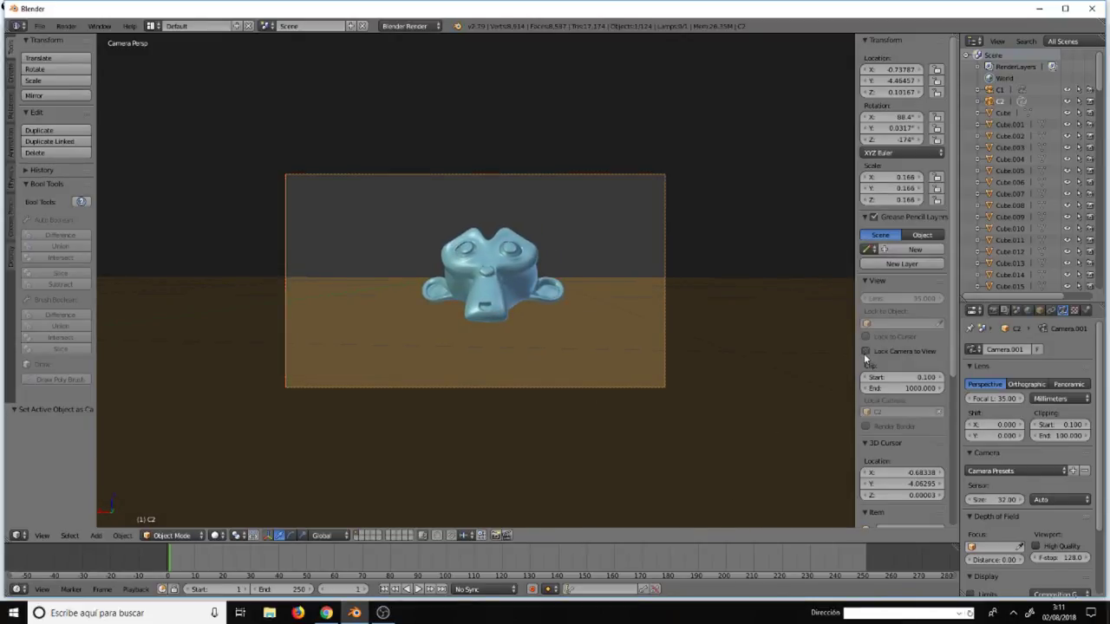
- Check C2 from the side and front views, pull it back along Y, and look through it
middle_drag(638, 334, 605, 339)
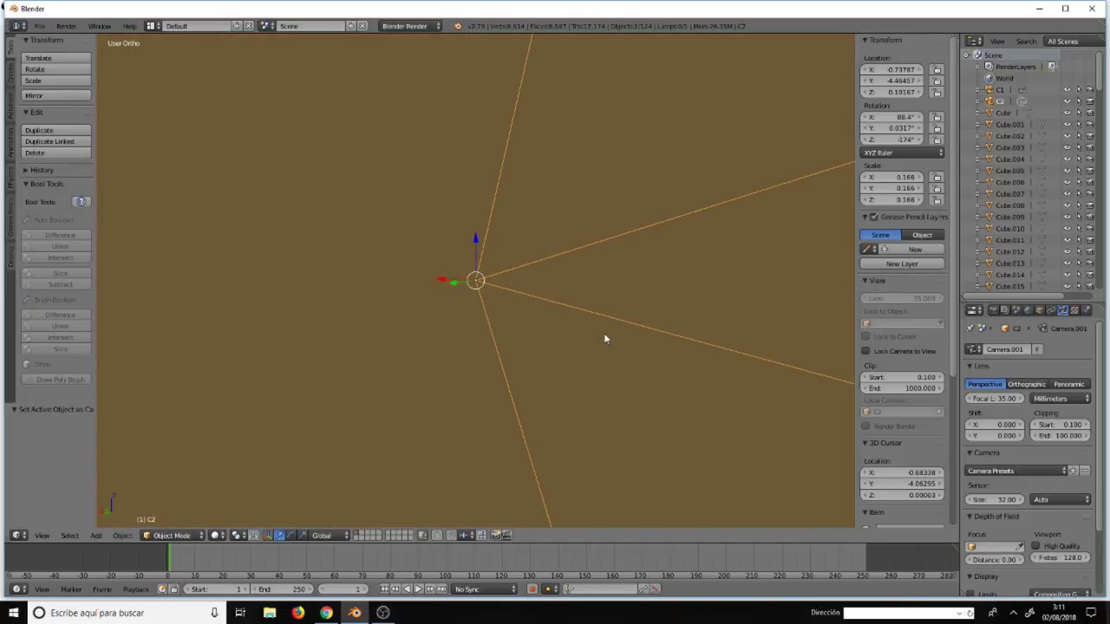
key(KP_3)
shift+middle_drag(405, 277, 386, 286)
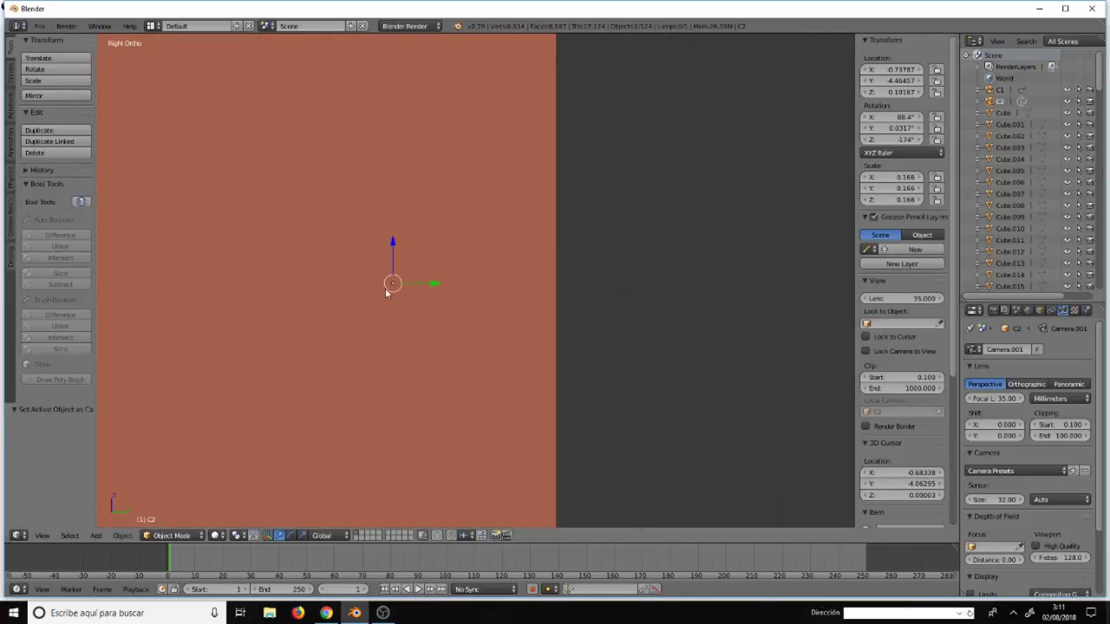
key(KP_Decimal)
key(KP_1)
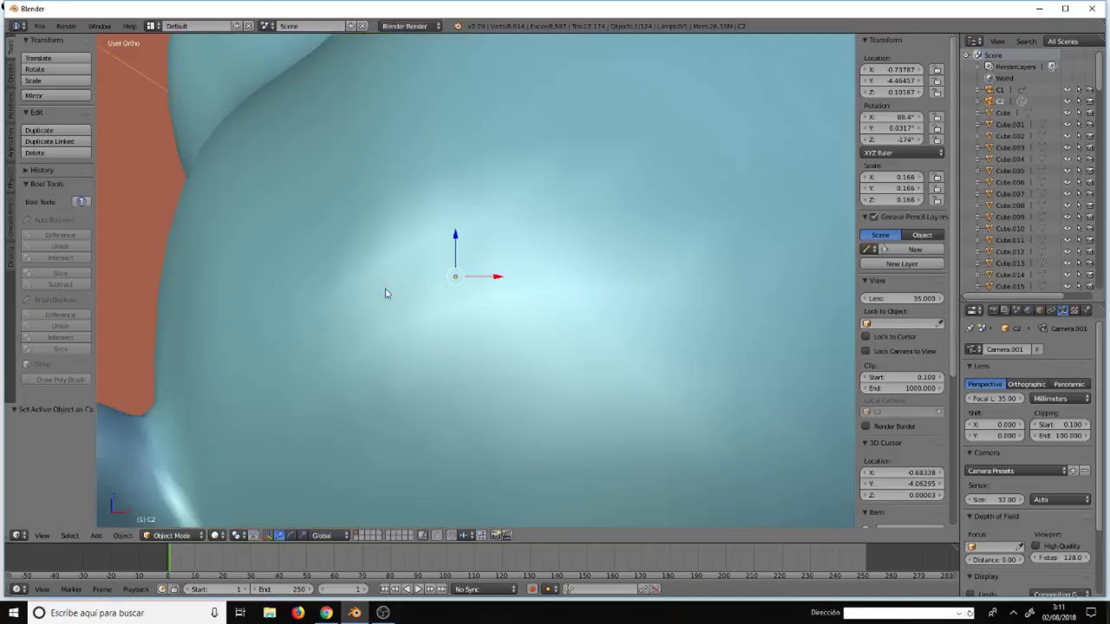
scroll(408, 292, down, 3)
scroll(413, 291, down, 3)
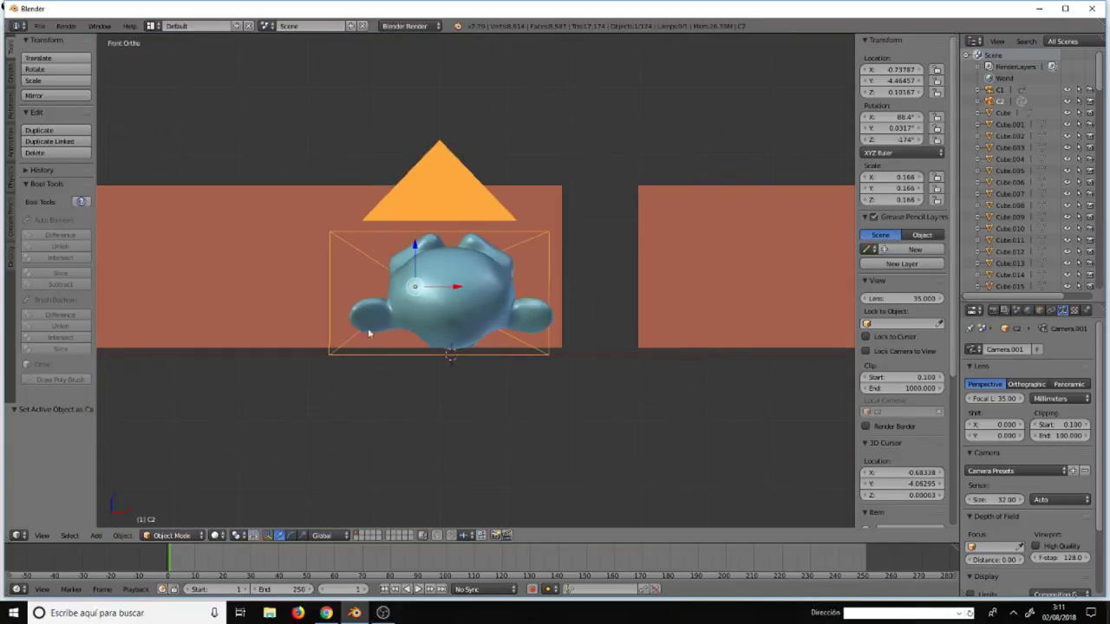
mouse_move(367, 328)
middle_down()
mouse_move(566, 358)
mouse_move(303, 308)
middle_up()
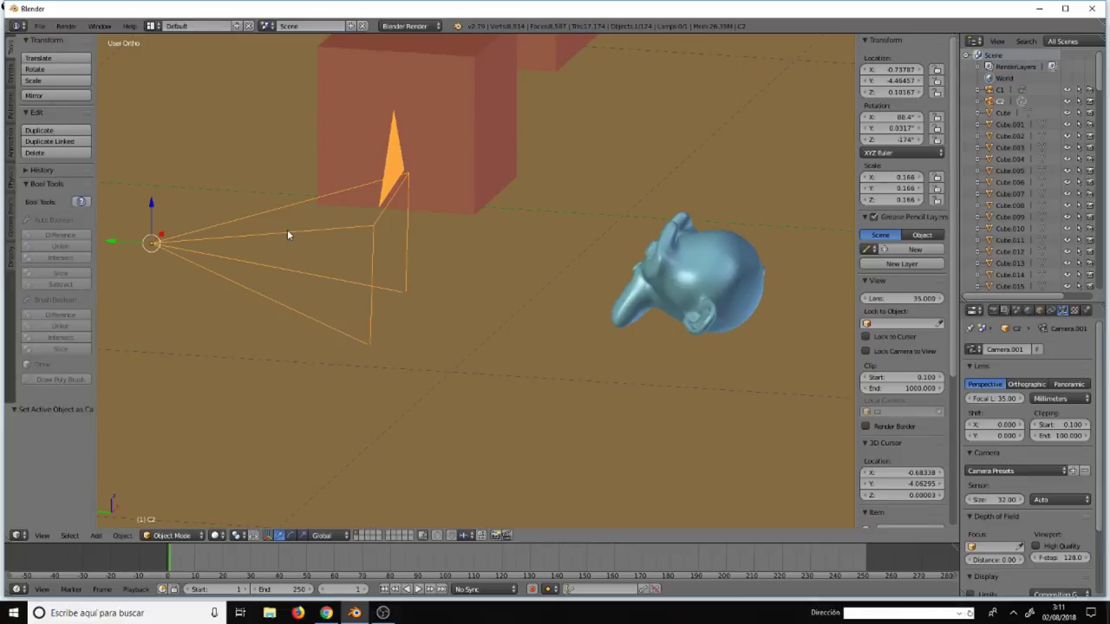
key(g)
key(y)
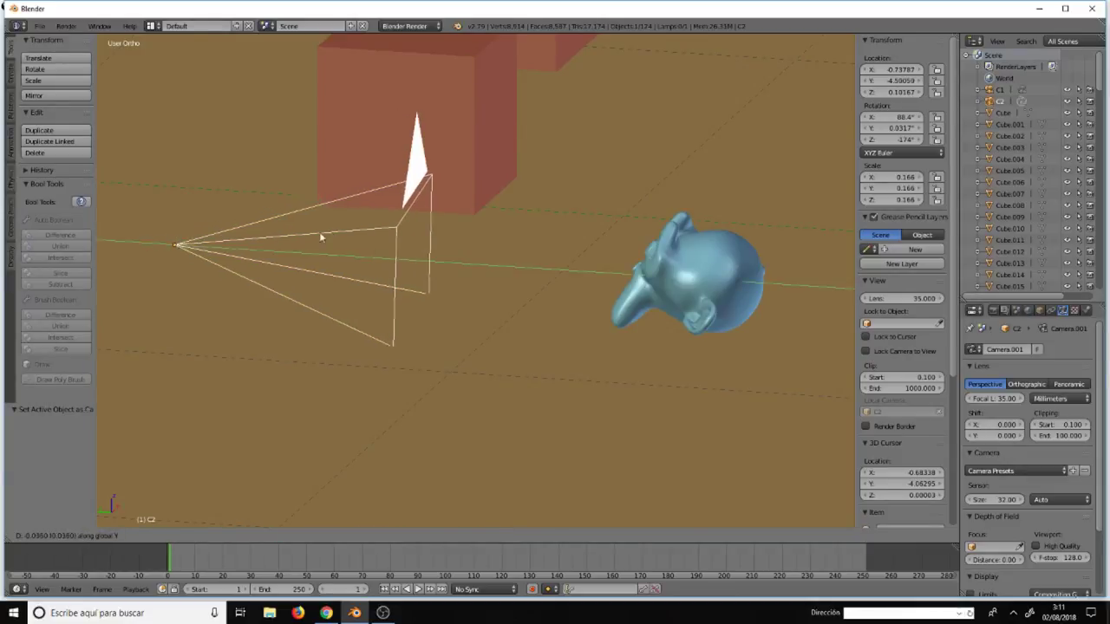
click(473, 237)
key(KP_0)
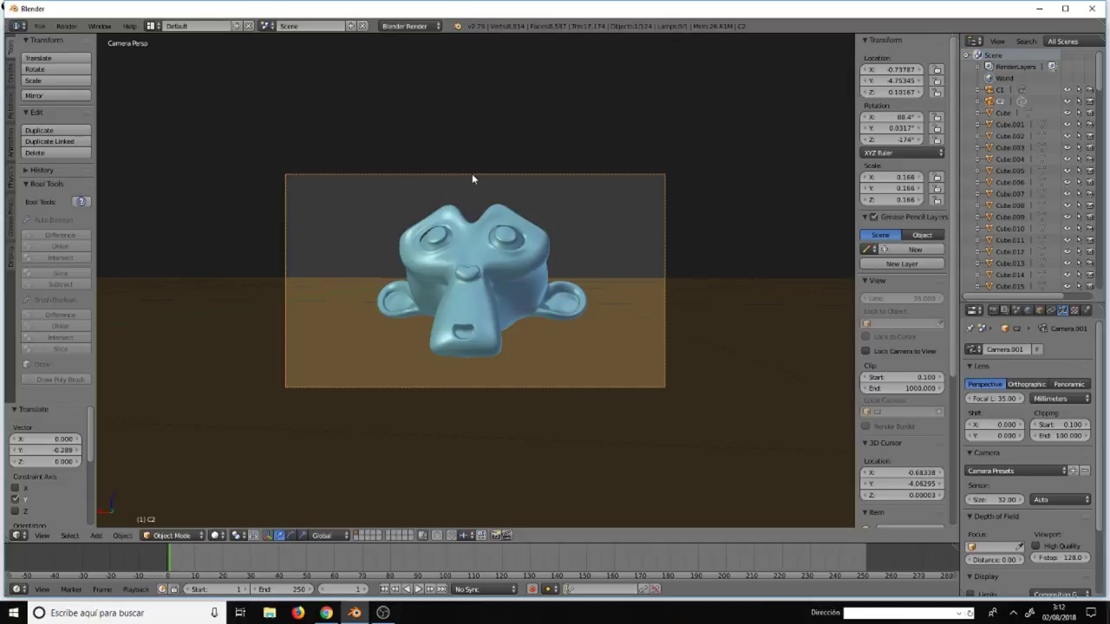
- Parent camera C2 to Suzanne with Ctrl+P > Object
right_click(473, 251)
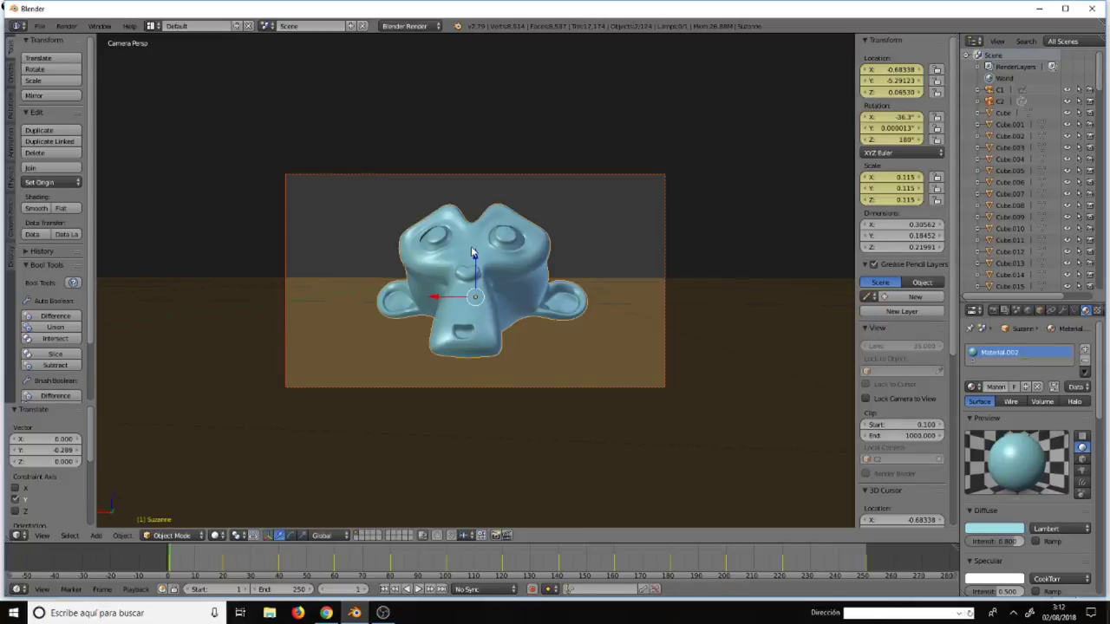
key(ctrl+p)
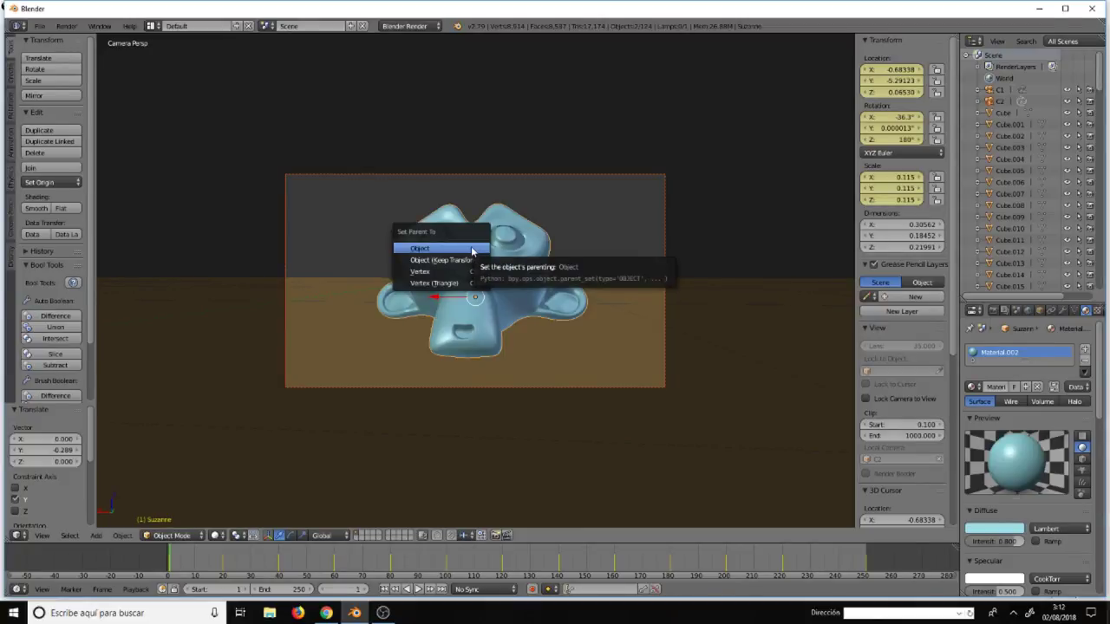
click(473, 250)
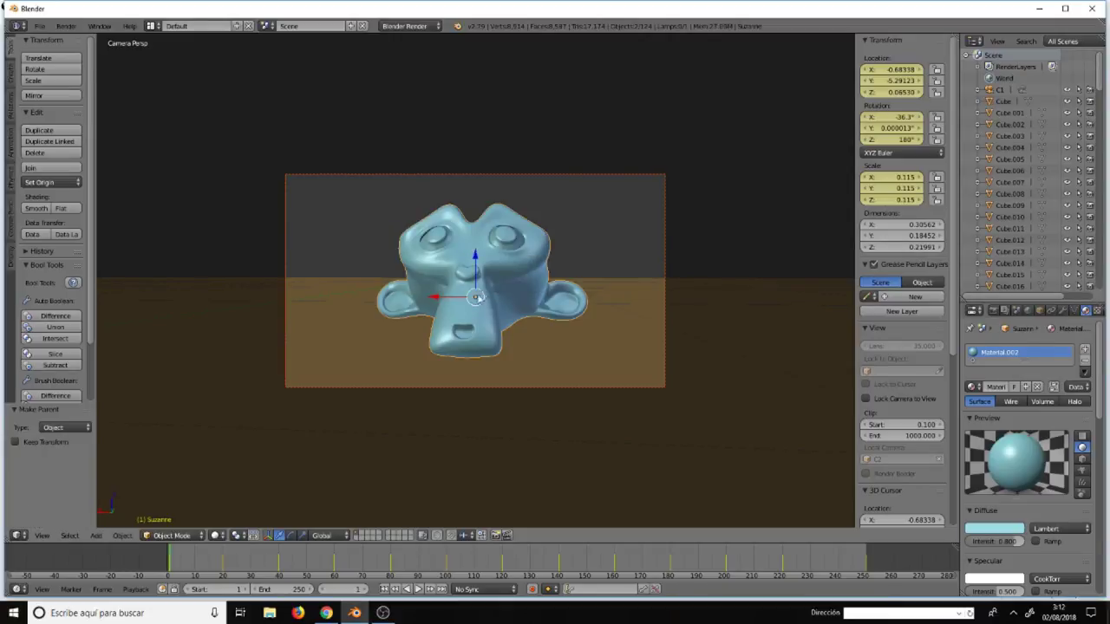
scroll(685, 195, down, 1)
scroll(620, 300, up, 3)
scroll(597, 305, up, 1)
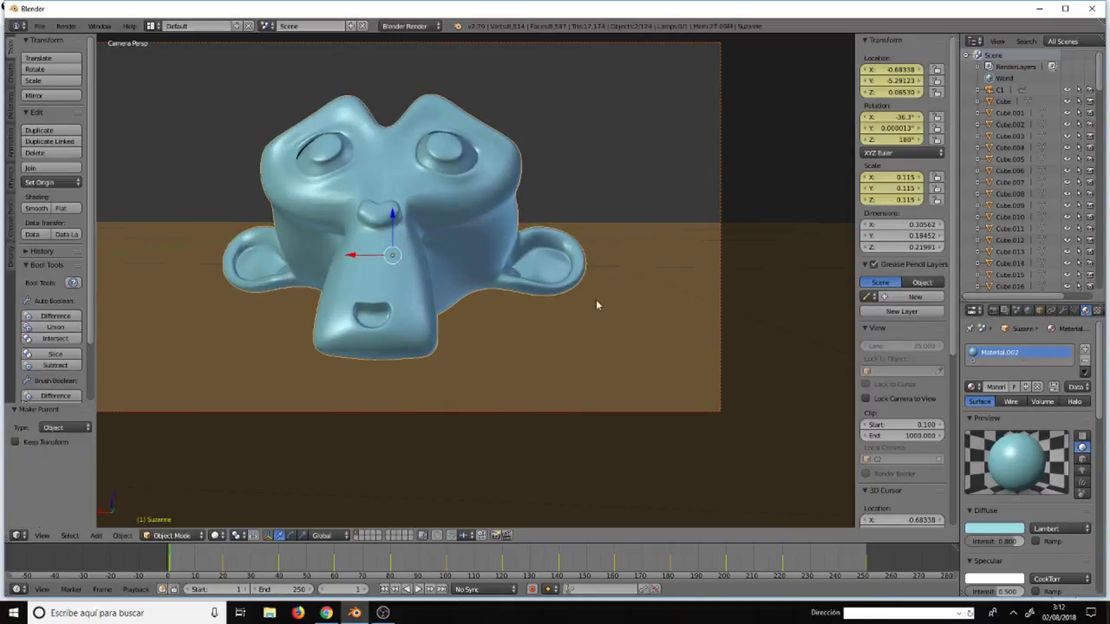
shift+middle_drag(584, 313, 660, 363)
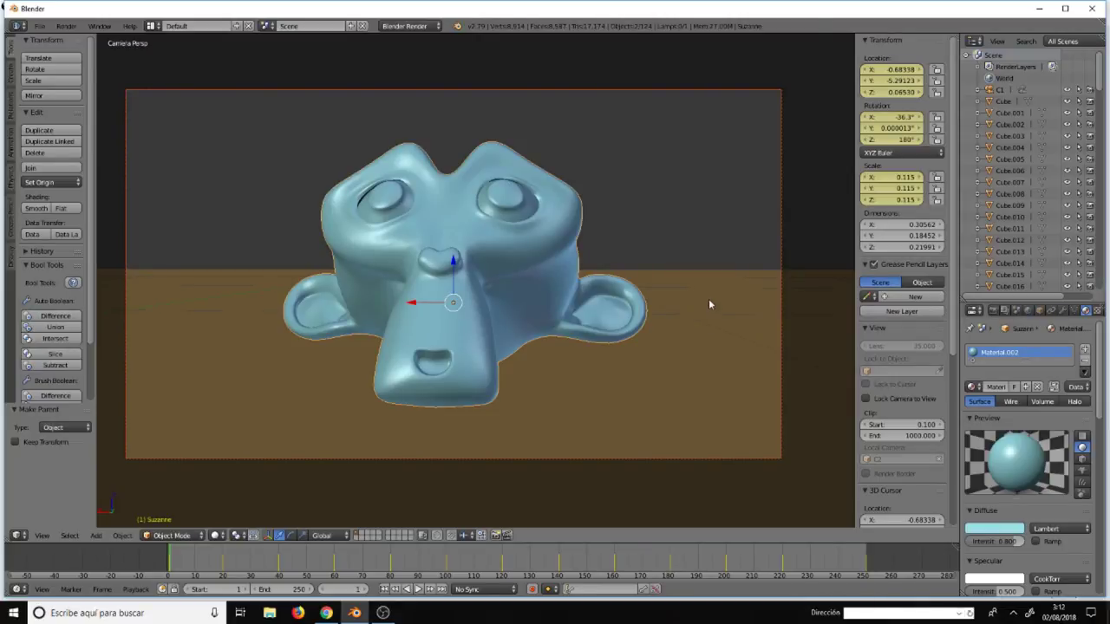
- Play the animation to confirm C2 follows Suzanne, then stop back at frame 1
key(alt+a)
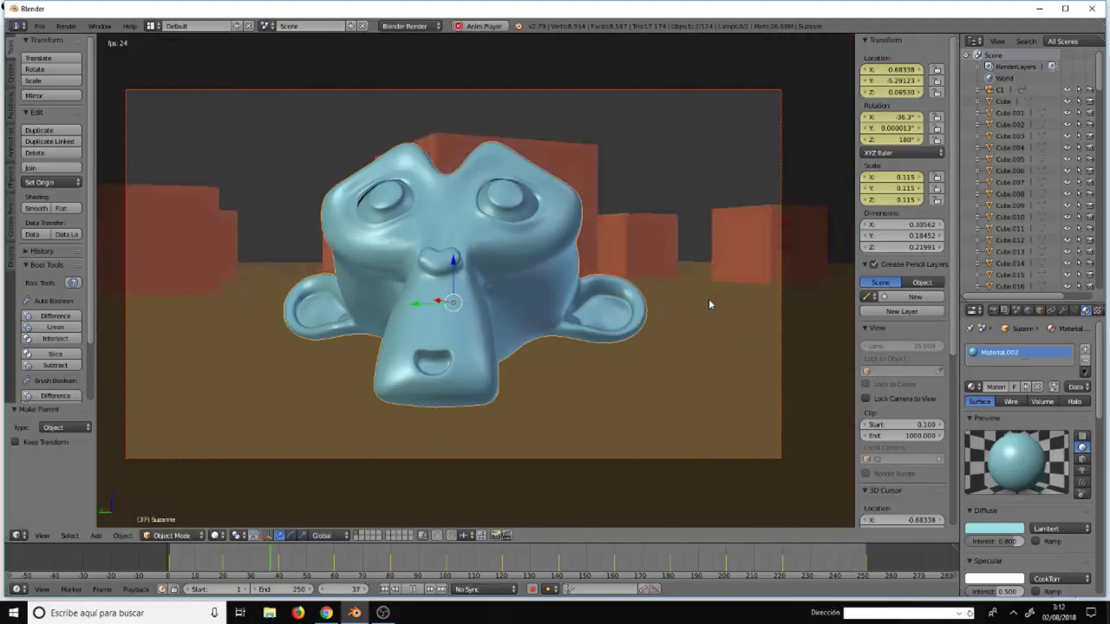
key(Escape)
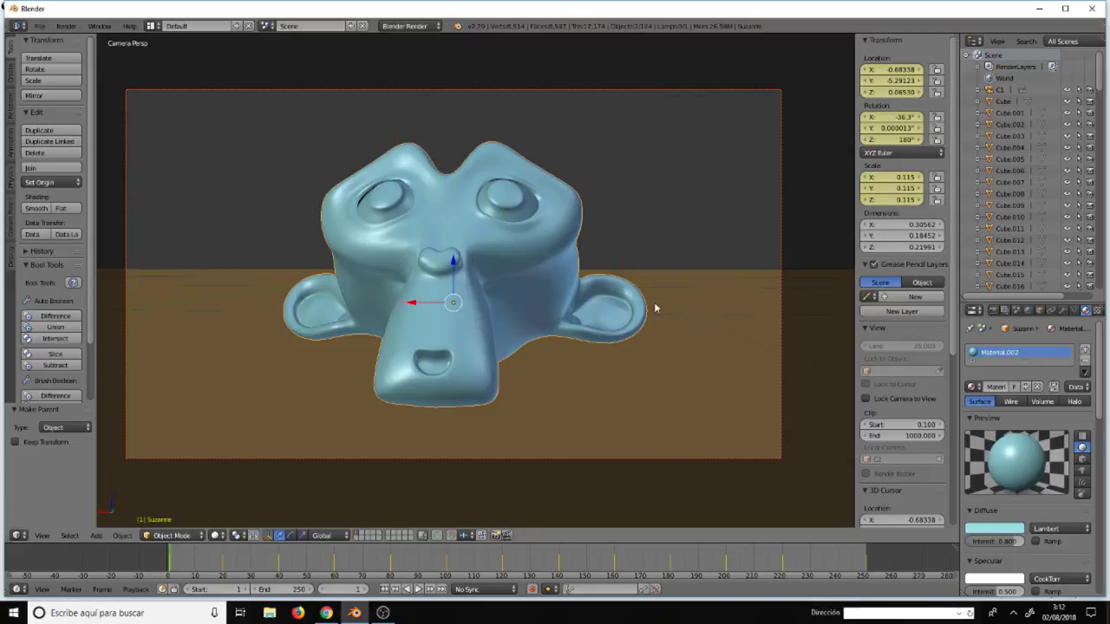
scroll(646, 313, down, 3)
scroll(621, 317, down, 4)
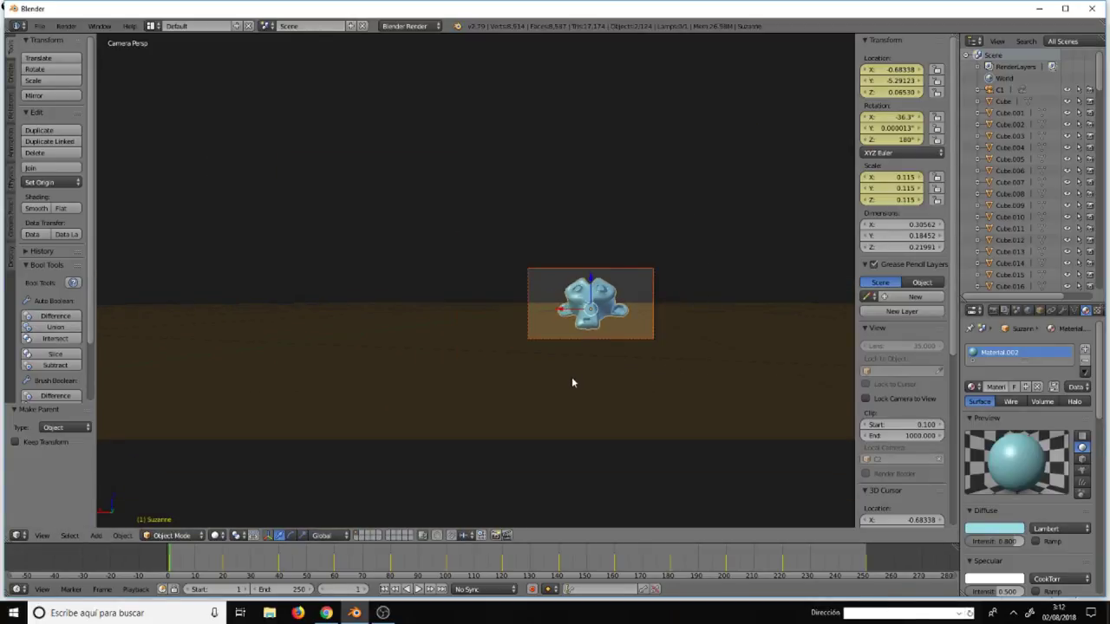
- Orbit out of C2's view and pick camera C1 in the Outliner
mouse_move(571, 376)
middle_down()
mouse_move(538, 427)
mouse_move(551, 371)
middle_up()
scroll(551, 372, down, 5)
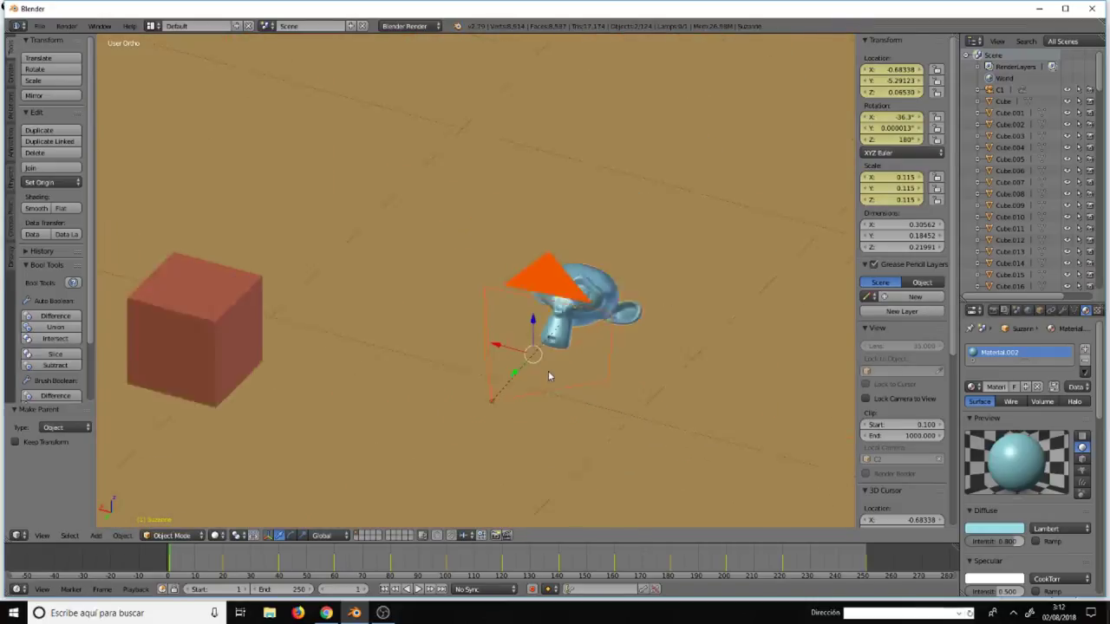
scroll(551, 371, down, 5)
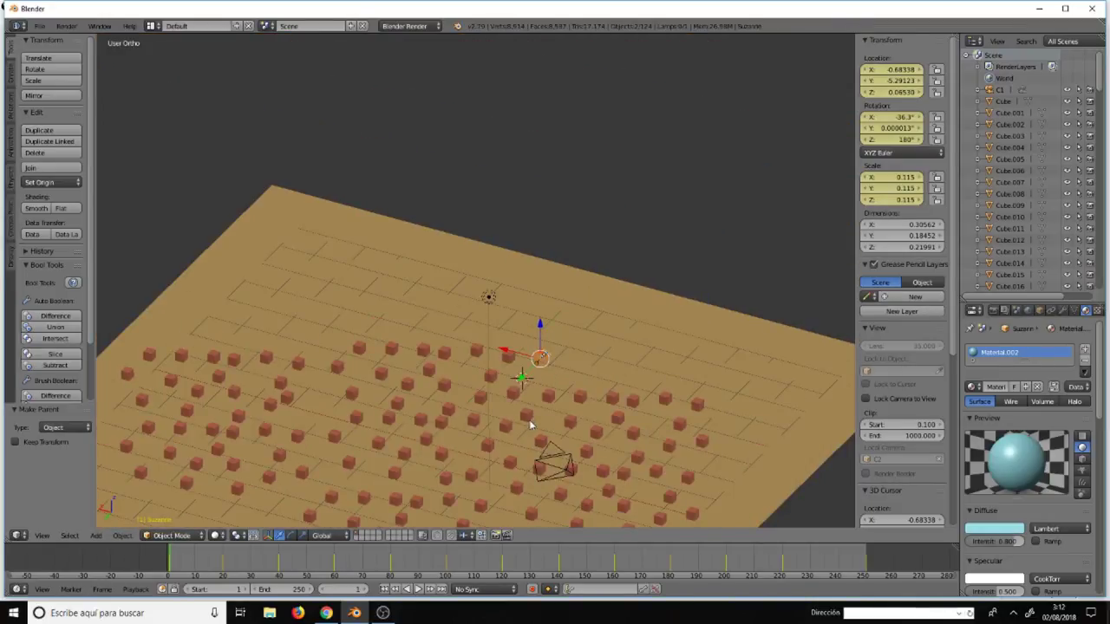
click(1003, 90)
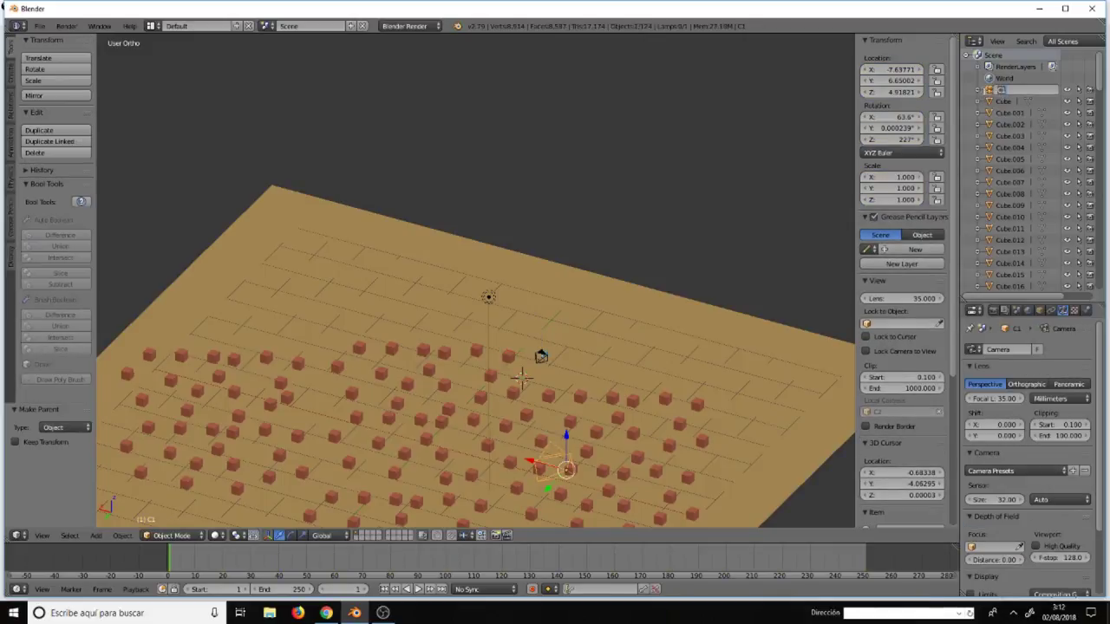
click(991, 91)
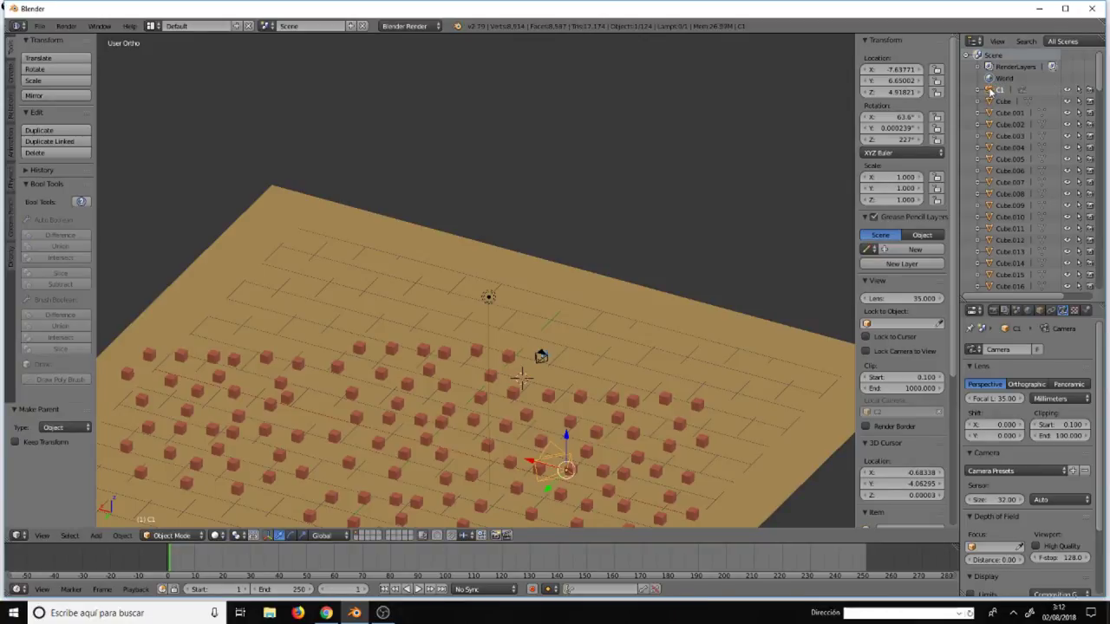
mouse_move(992, 90)
mouse_down()
mouse_move(613, 286)
mouse_move(936, 128)
mouse_up()
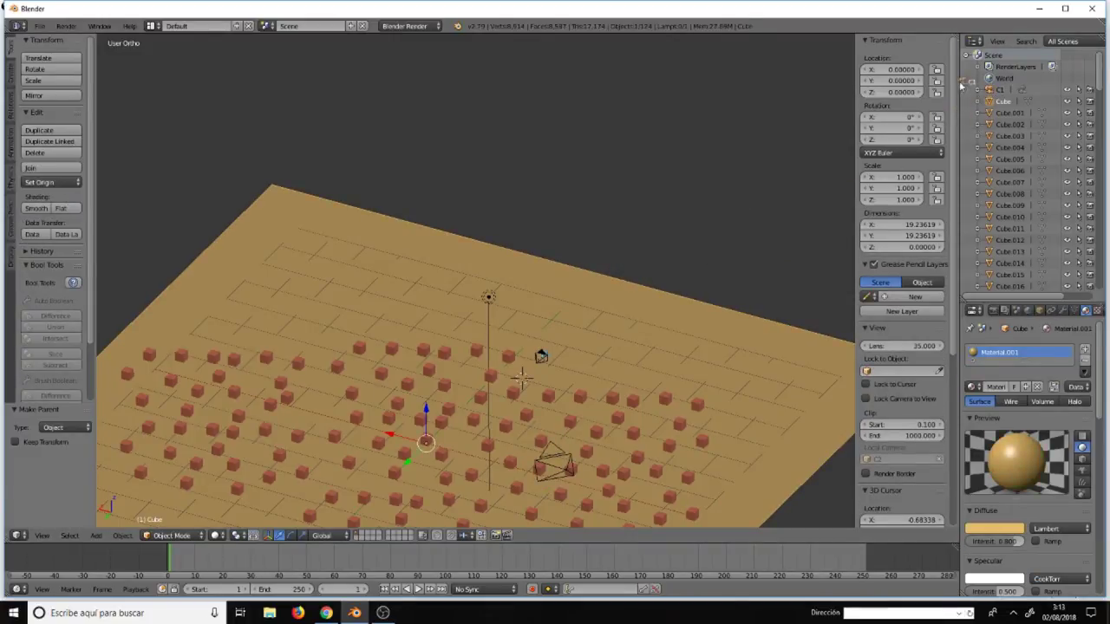
- Make C1 the active camera to look across the red cube field
click(993, 90)
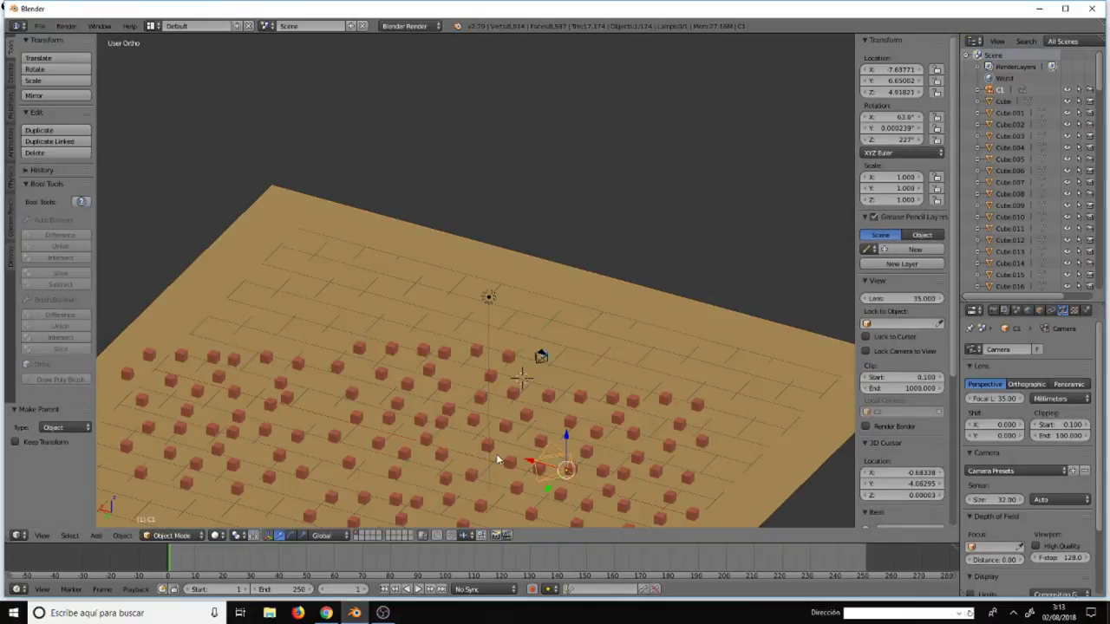
key(ctrl+KP_0)
scroll(626, 383, up, 5)
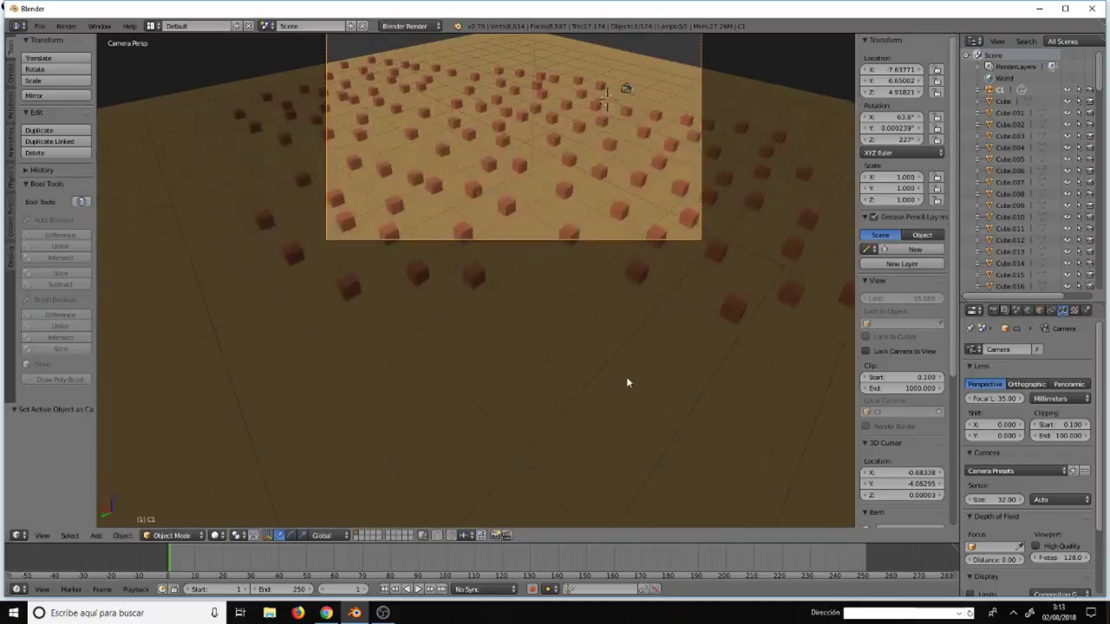
scroll(576, 276, up, 1)
scroll(585, 437, down, 1)
scroll(560, 407, up, 3)
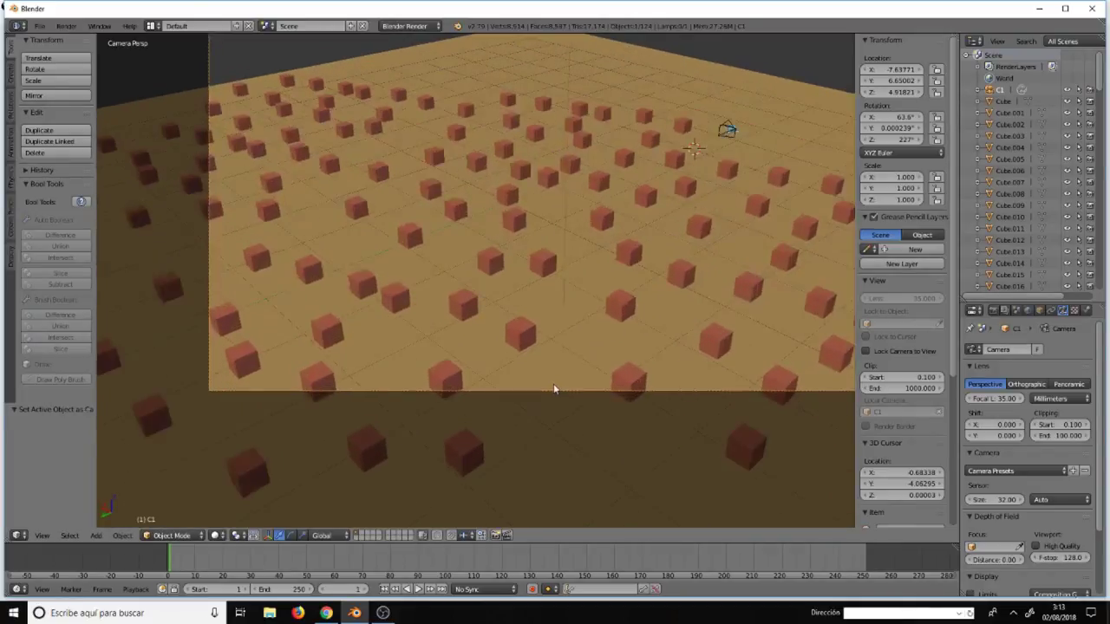
scroll(553, 389, down, 2)
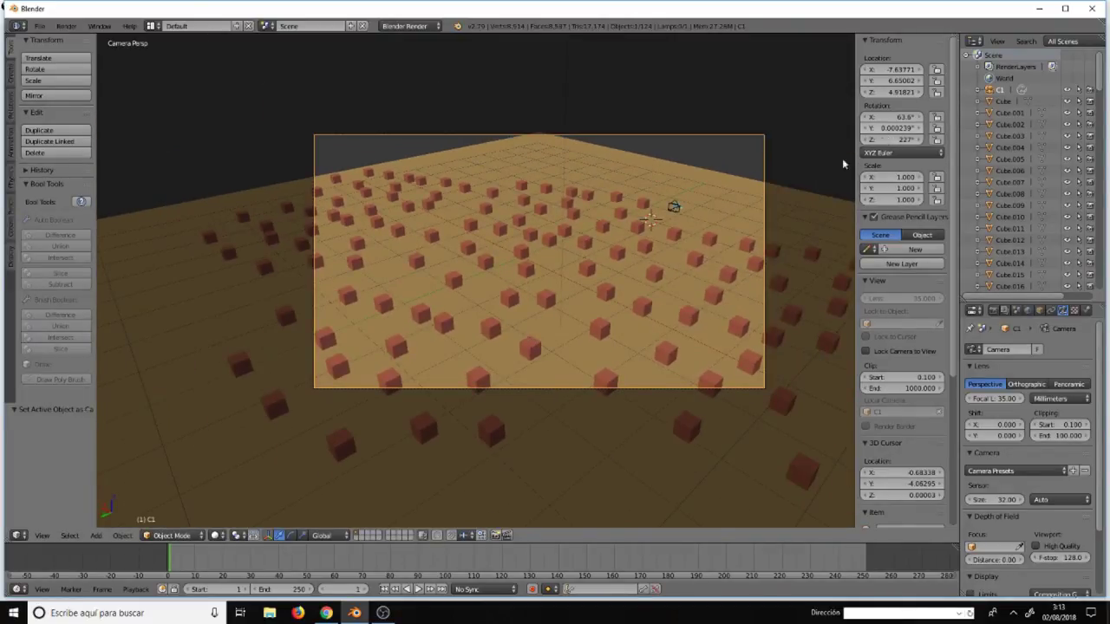
- Add a third camera named c3 and raise it along Z
key(shift+a)
click(585, 185)
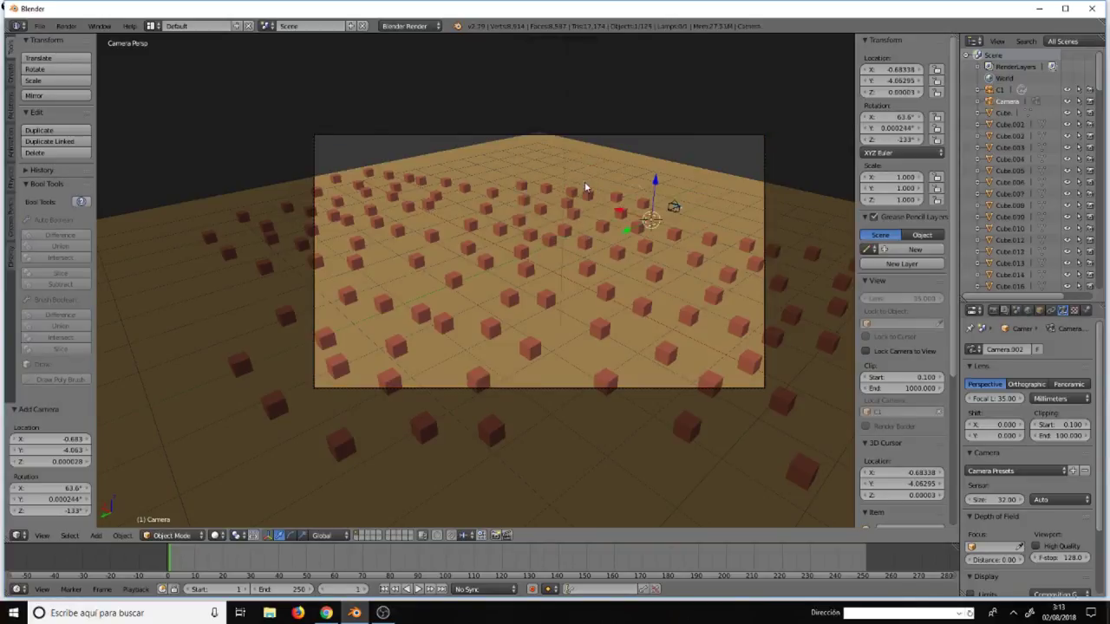
double_click(1006, 101)
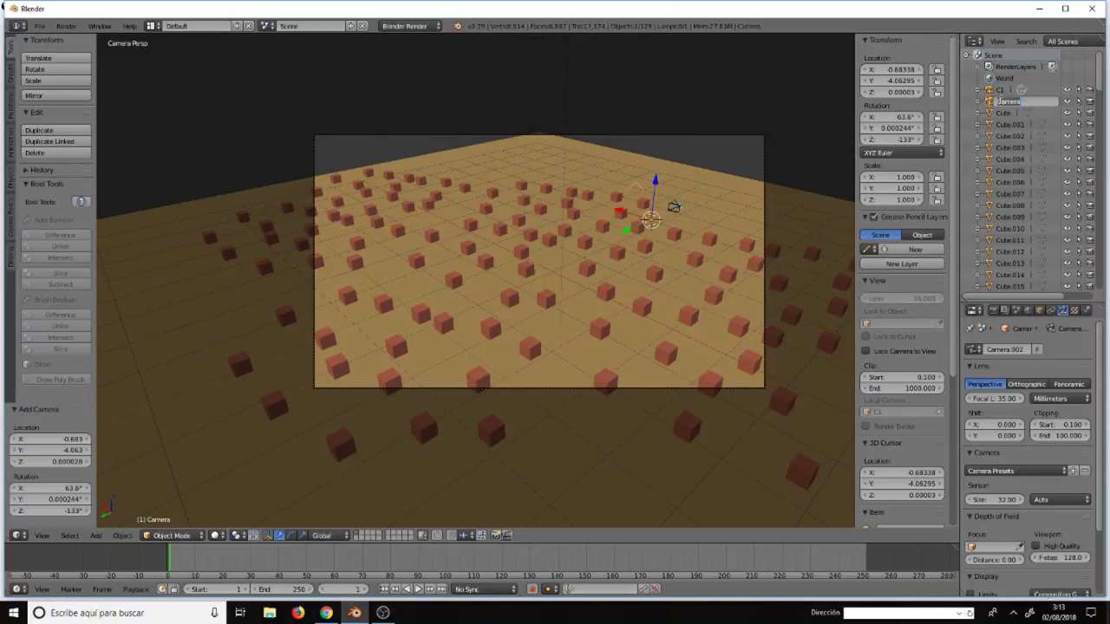
key(BackSpace)
text(c3)
key(Return)
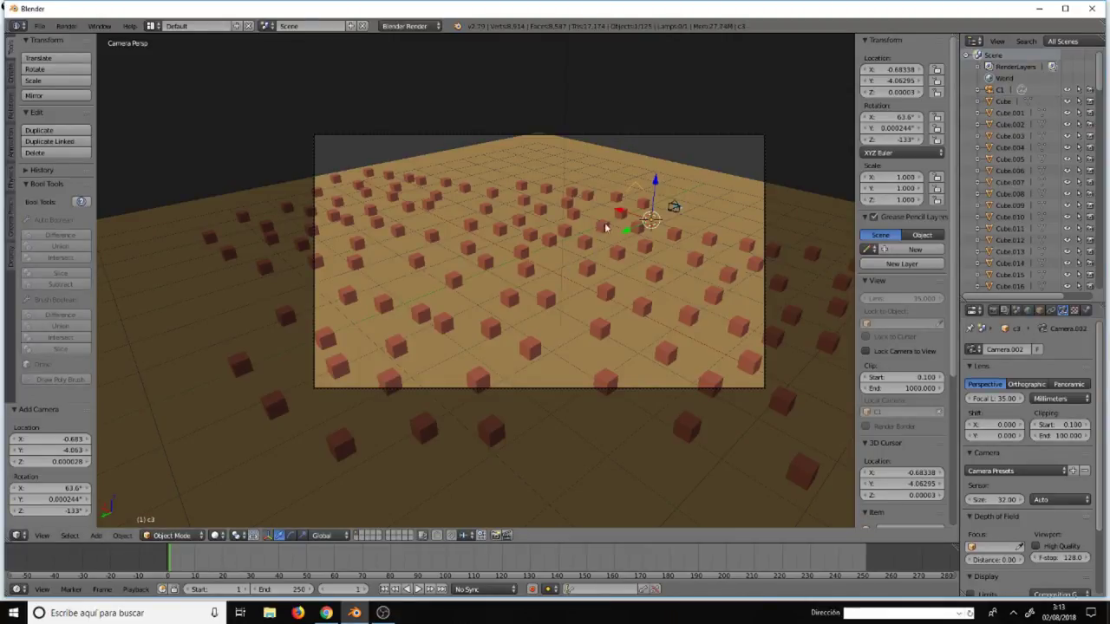
key(z)
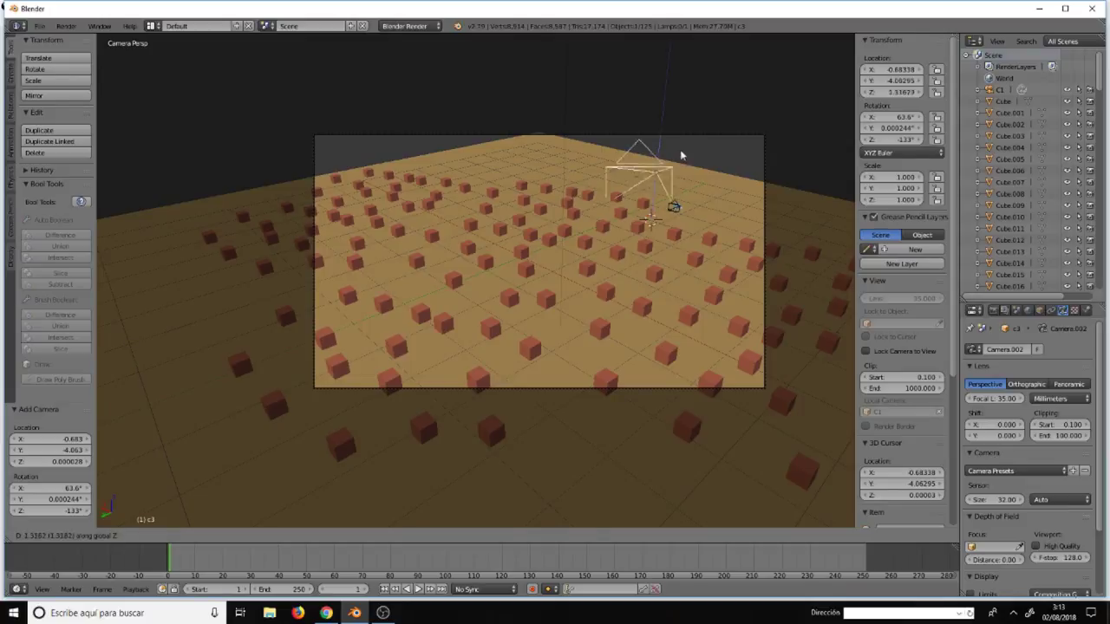
click(651, 173)
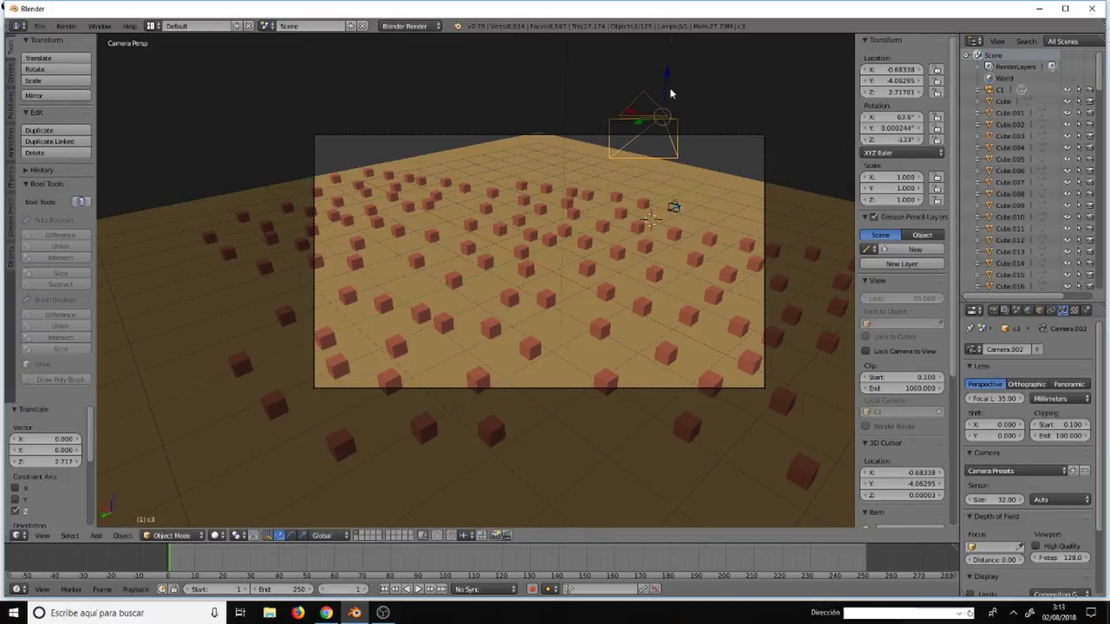
- Look through c3 with Lock Camera to View on and orbit it around the cube field
key(ctrl+KP_0)
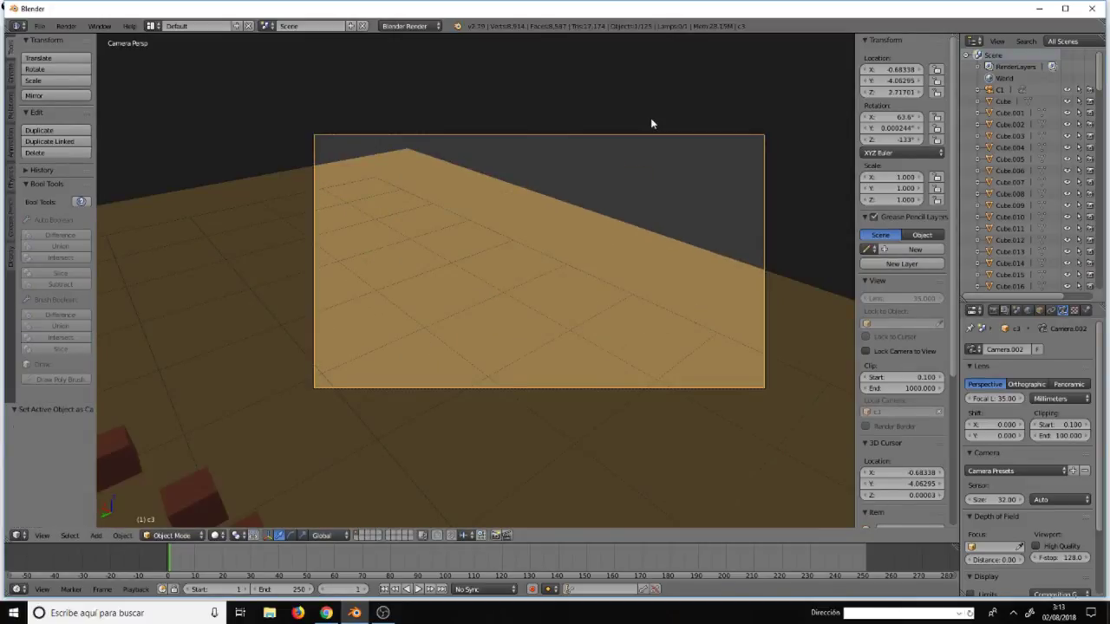
key(n)
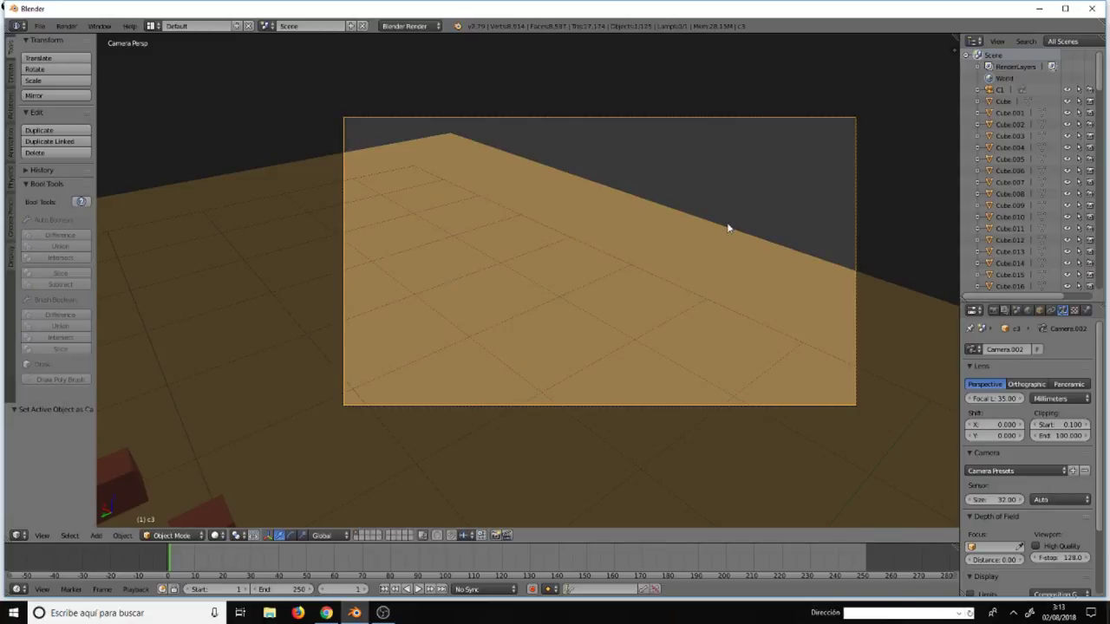
key(n)
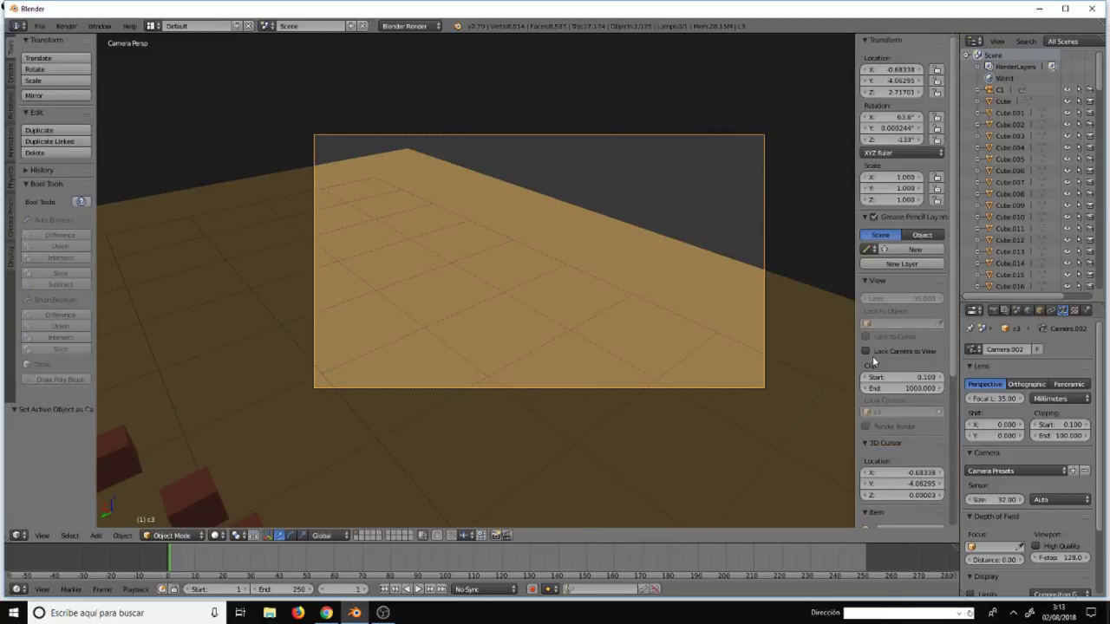
click(867, 352)
scroll(598, 345, down, 4)
scroll(590, 341, down, 2)
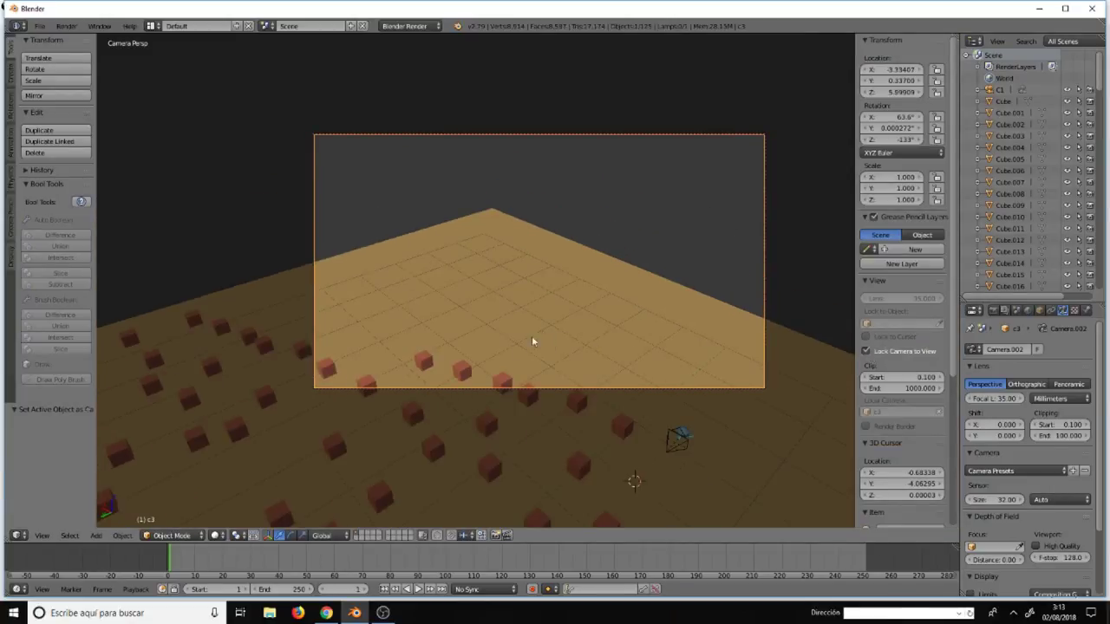
mouse_move(472, 403)
middle_down()
mouse_move(608, 406)
mouse_move(733, 95)
mouse_move(763, 122)
middle_up()
scroll(600, 374, up, 2)
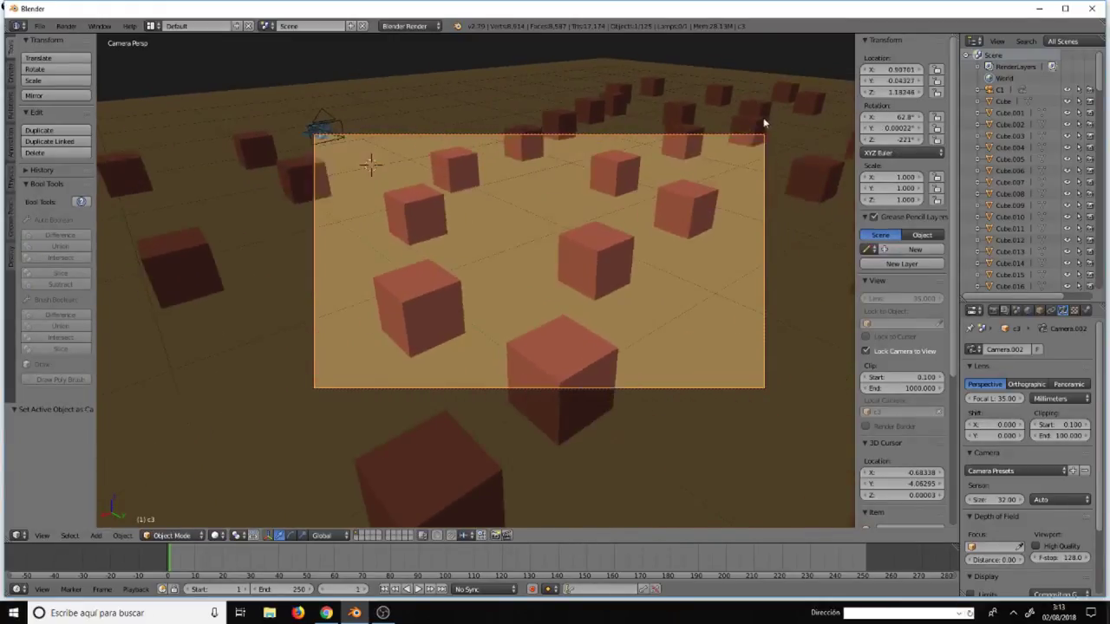
scroll(525, 236, down, 3)
- Settle c3 at 14.78, 1.48, 3.73 framing the field, unlock it, and play the animation
shift+middle_drag(517, 256, 655, 237)
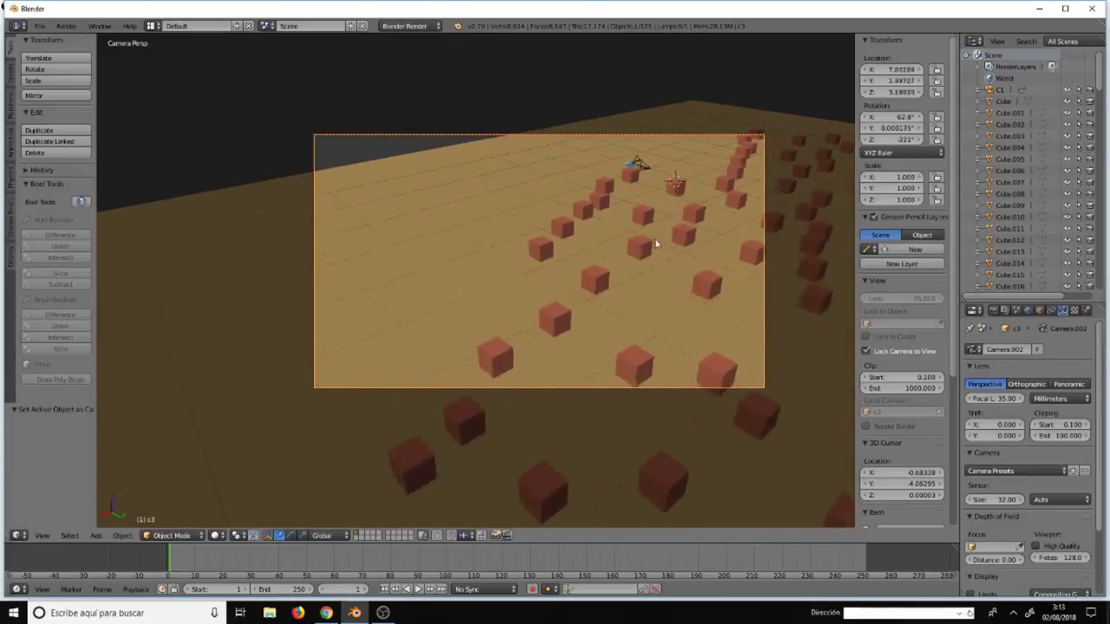
scroll(608, 270, up, 1)
scroll(656, 286, down, 2)
mouse_move(657, 286)
middle_down()
mouse_move(671, 278)
mouse_move(609, 278)
mouse_move(613, 251)
middle_up()
scroll(651, 280, down, 2)
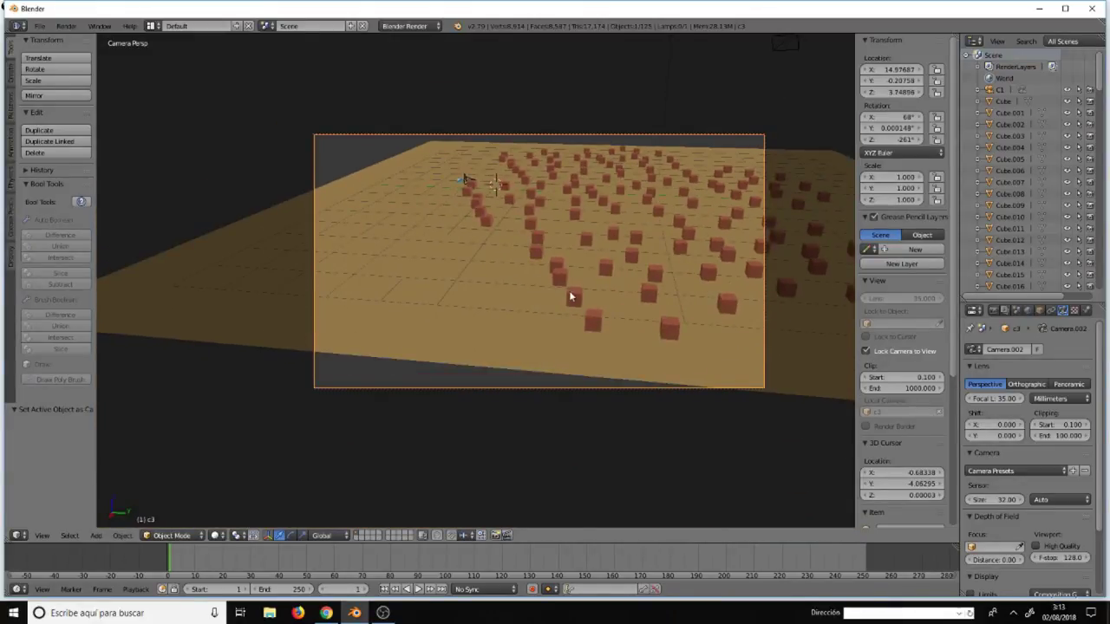
mouse_move(570, 295)
middle_down()
mouse_move(575, 278)
mouse_move(531, 303)
middle_up()
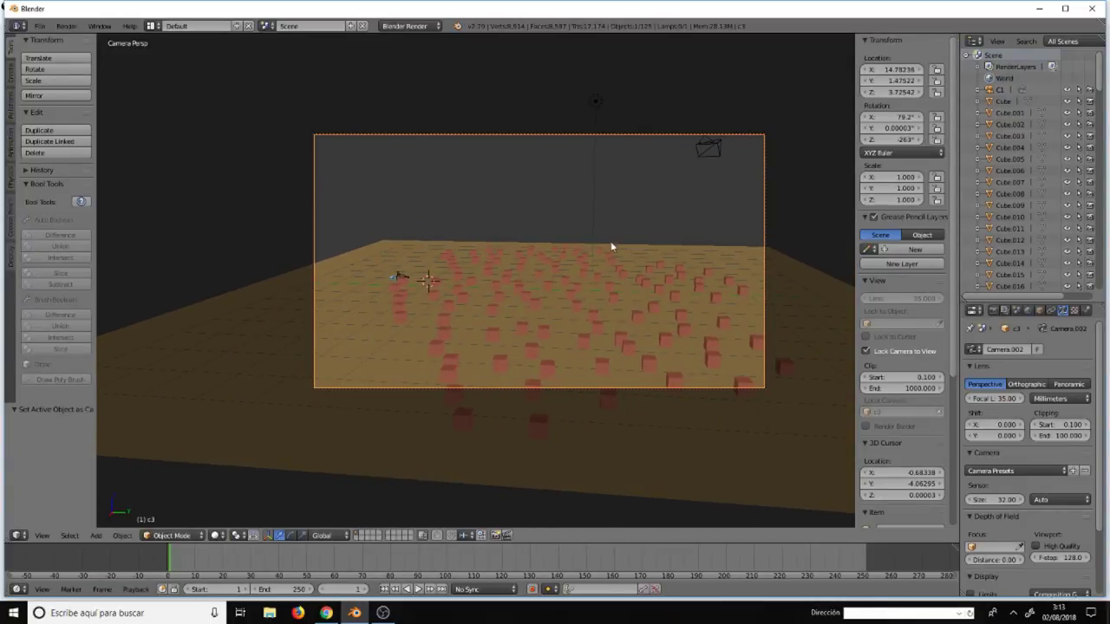
click(865, 350)
scroll(680, 379, up, 2)
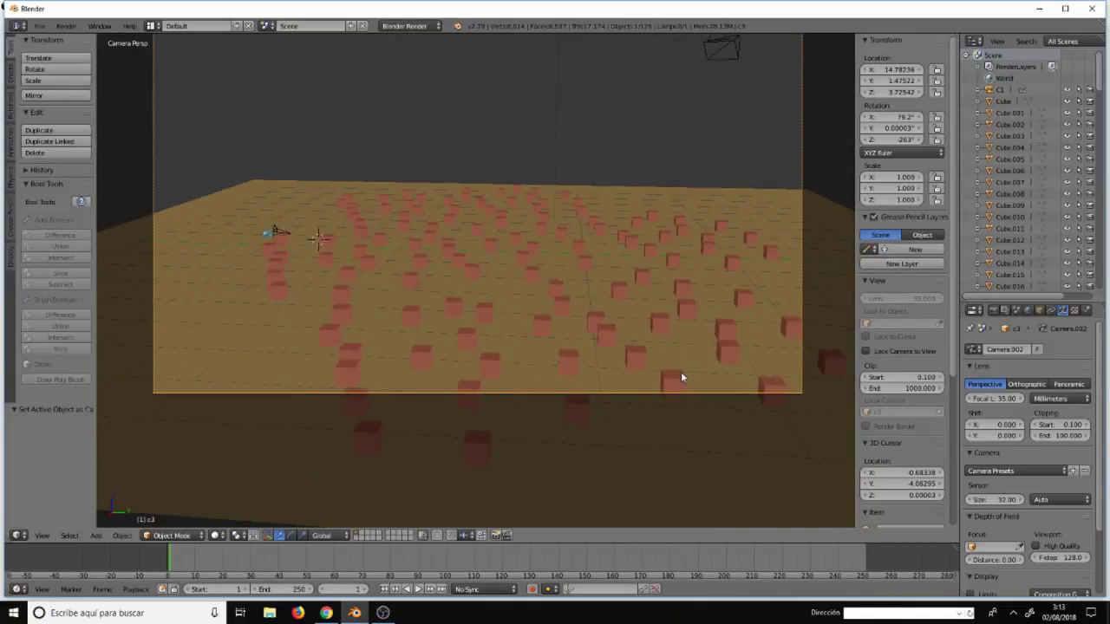
key(alt+a)
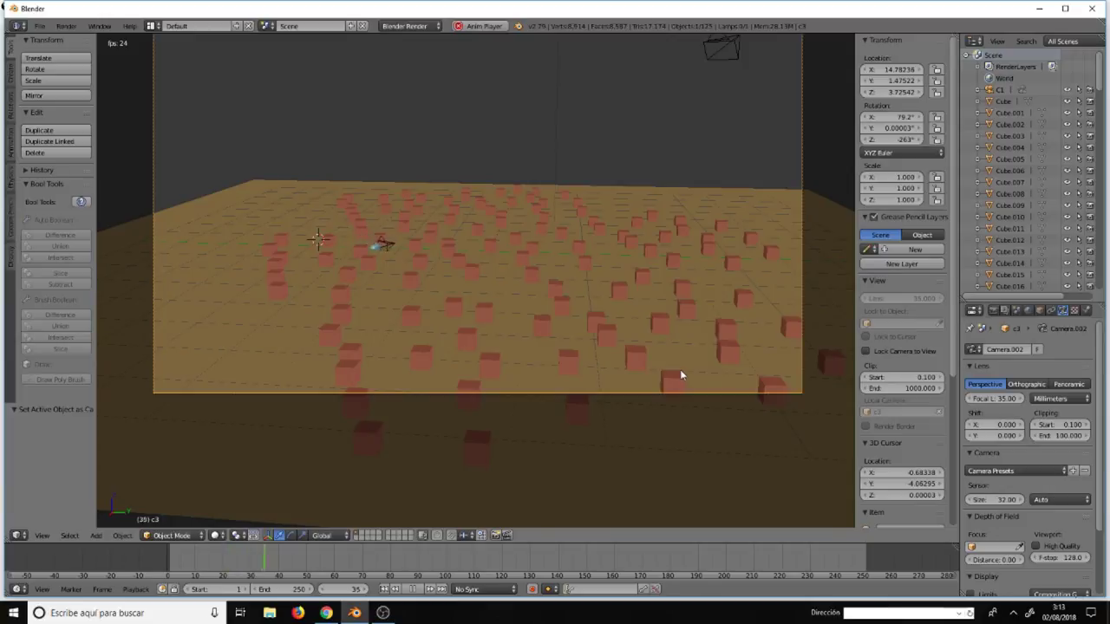
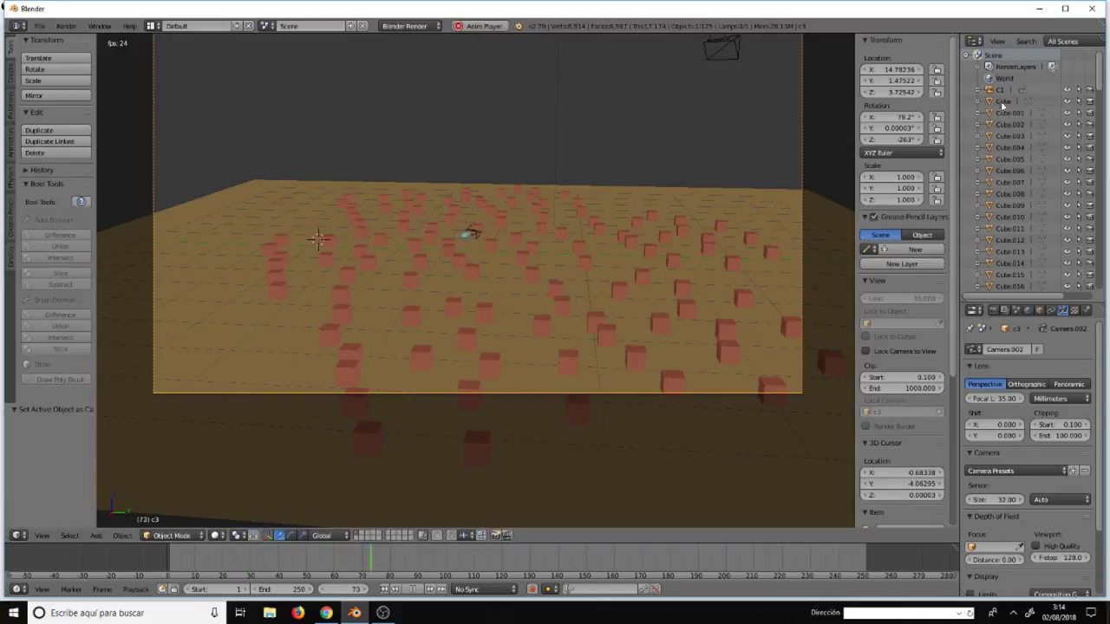
- Make camera C1 the active object, stop playback at frame 1, and zoom out the view
scroll(1008, 163, down, 5)
scroll(1008, 163, up, 5)
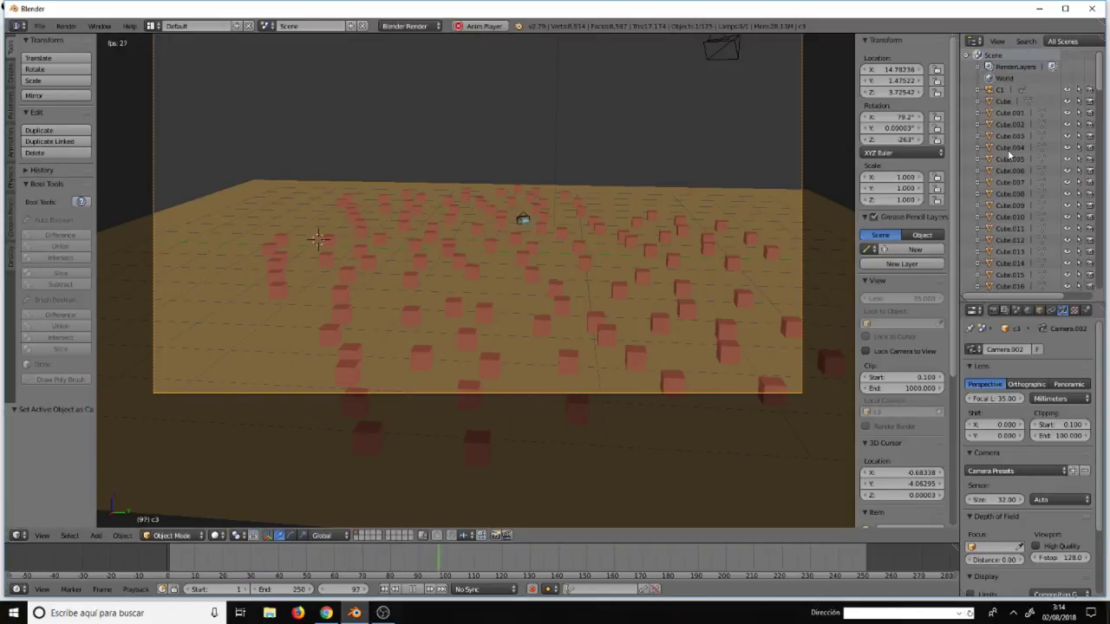
click(999, 90)
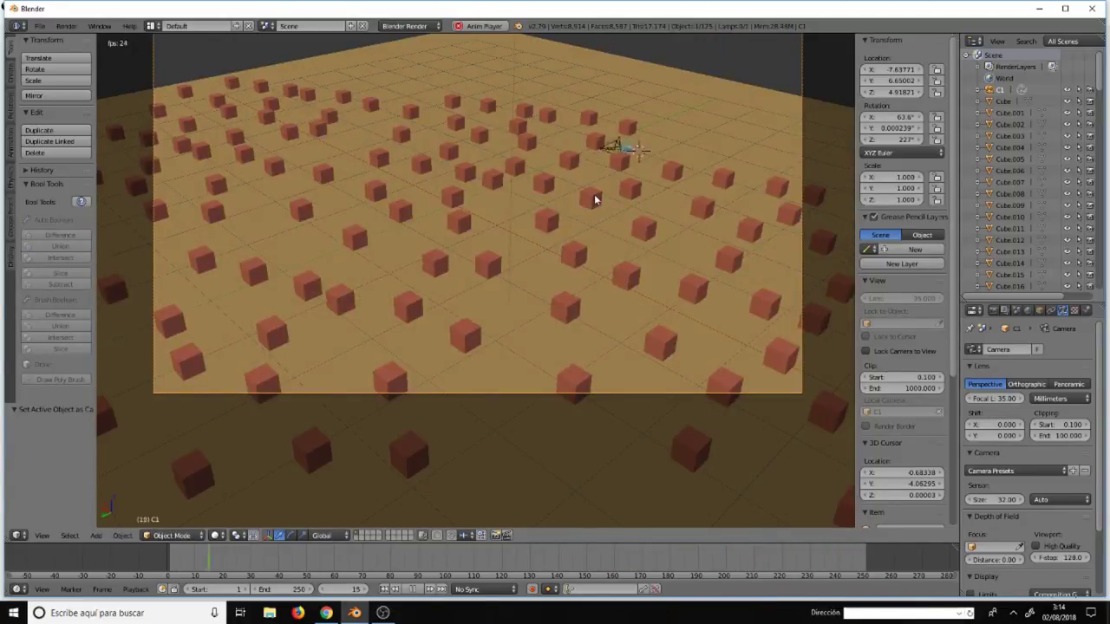
key(Escape)
scroll(580, 203, down, 2)
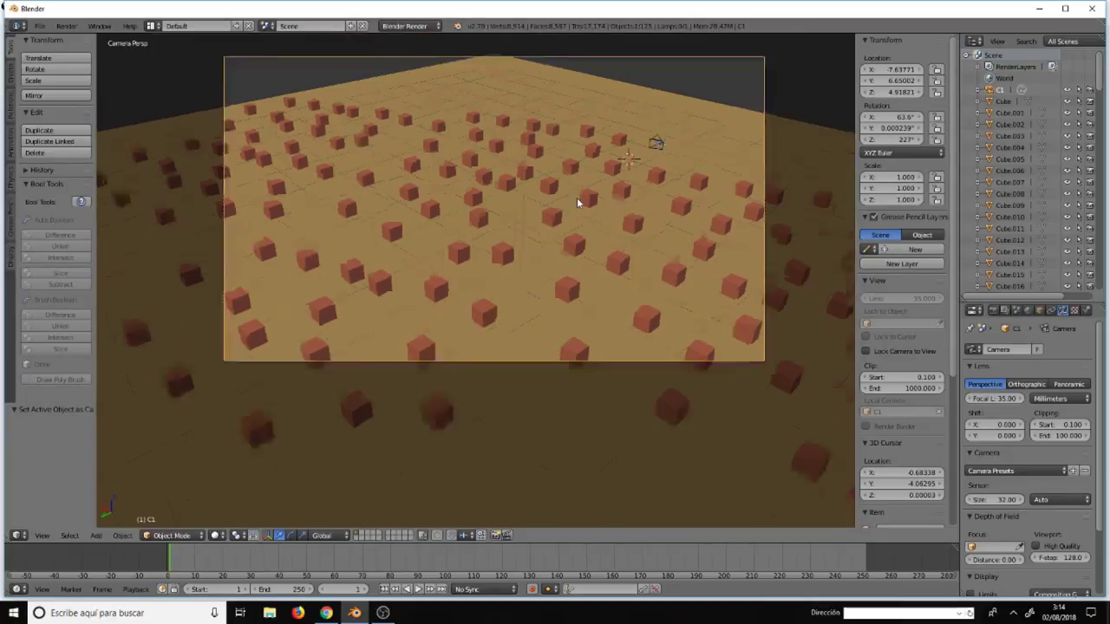
scroll(577, 198, down, 2)
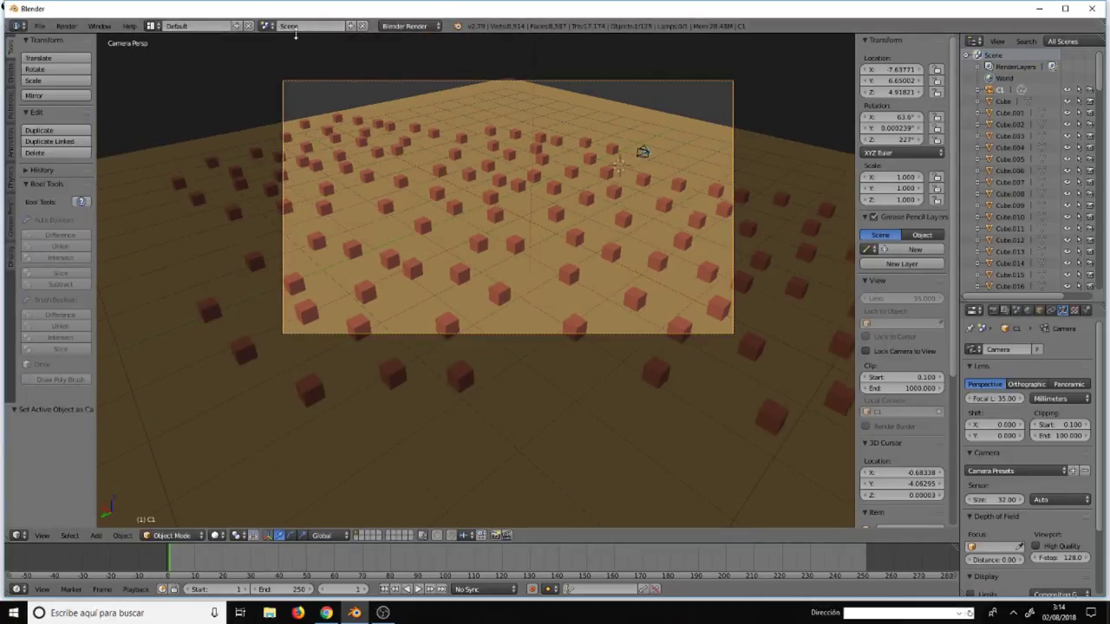
- Rename the current scene to S1
click(326, 26)
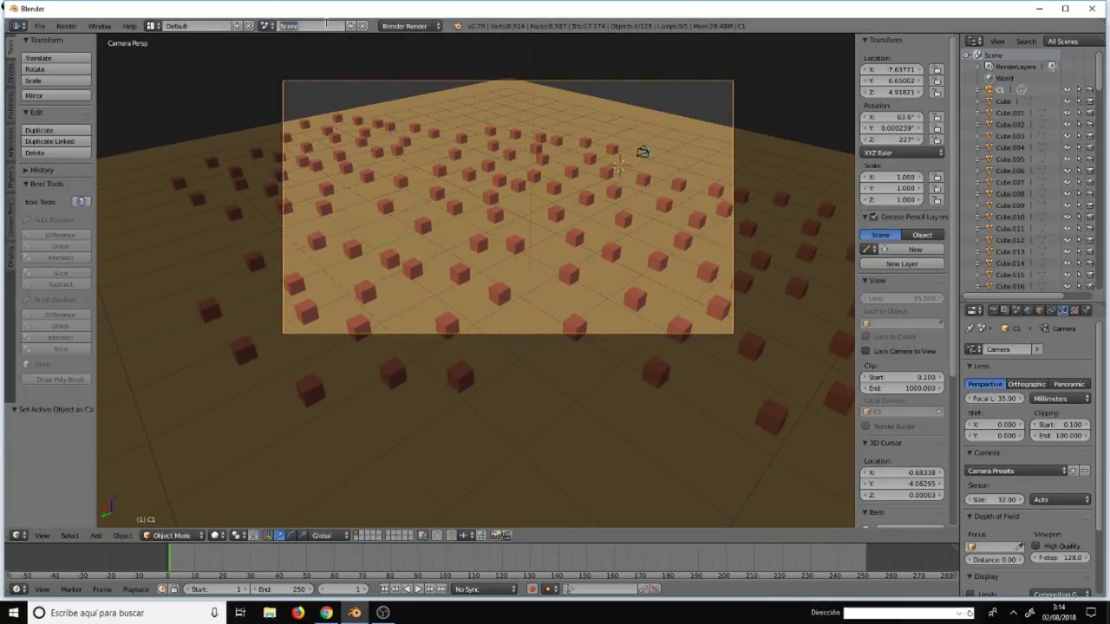
key(BackSpace)
text(S1)
key(Return)
- Add two Full Copy scenes named S2 and S3
click(352, 26)
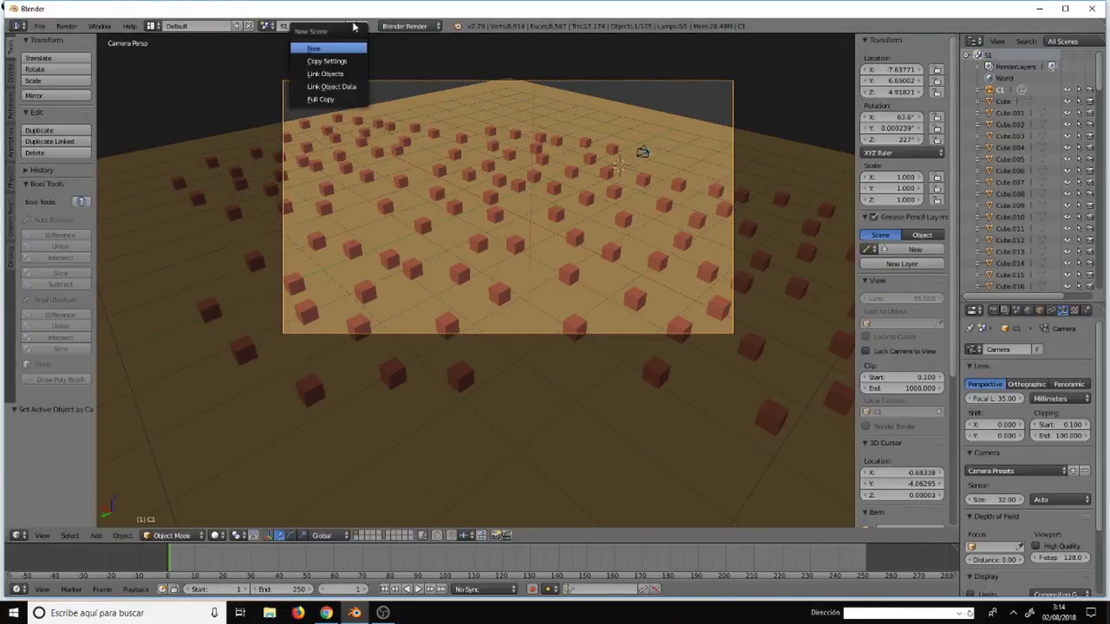
click(327, 100)
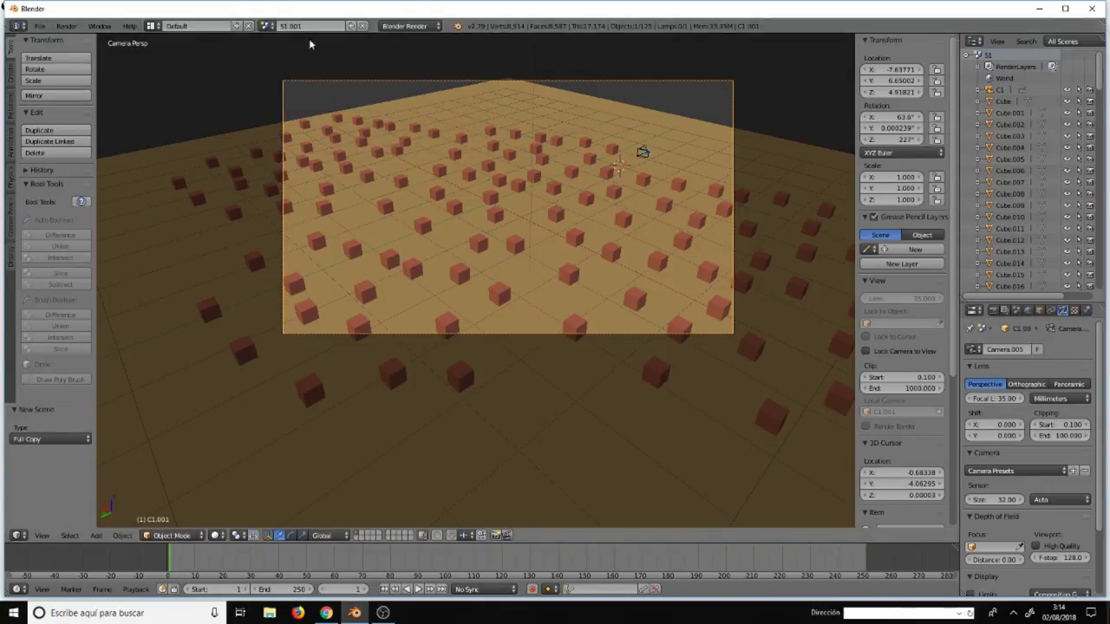
text(S2)
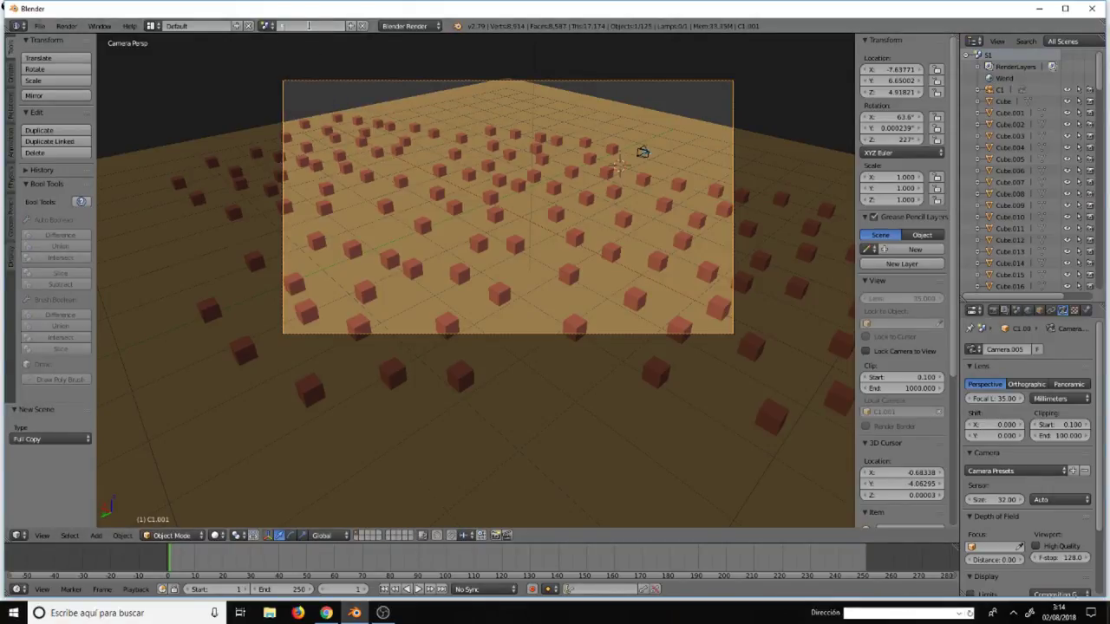
key(Return)
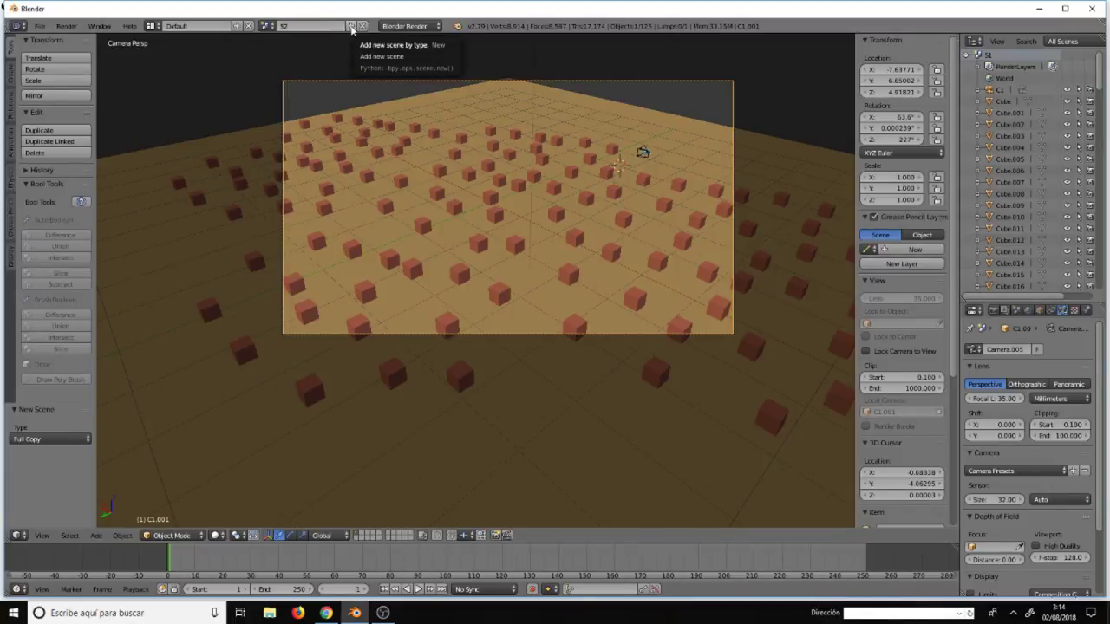
click(352, 28)
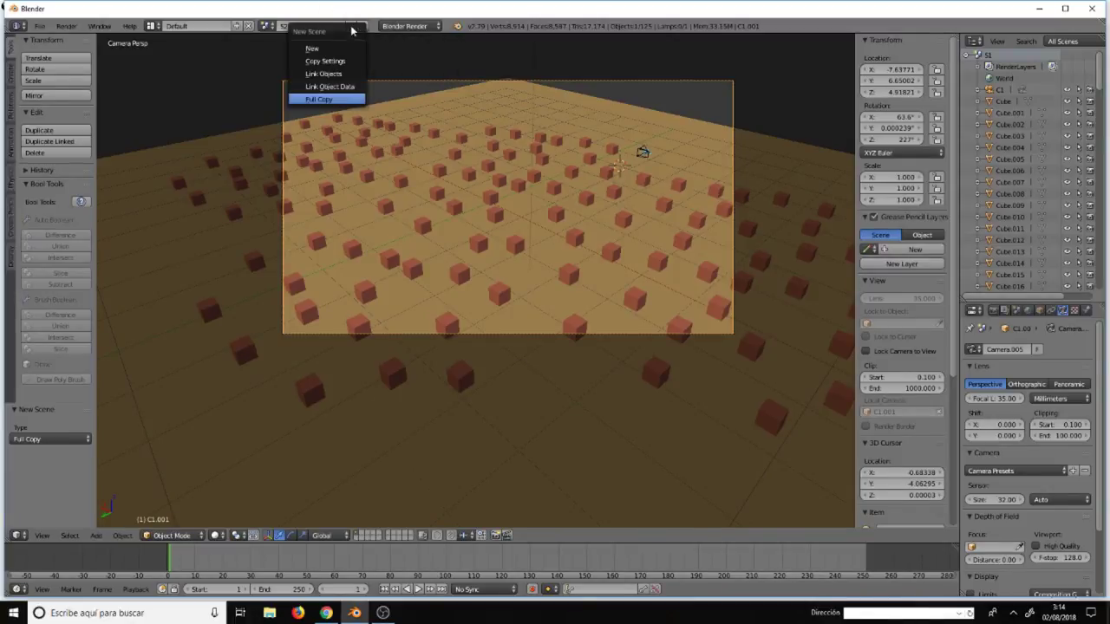
click(319, 99)
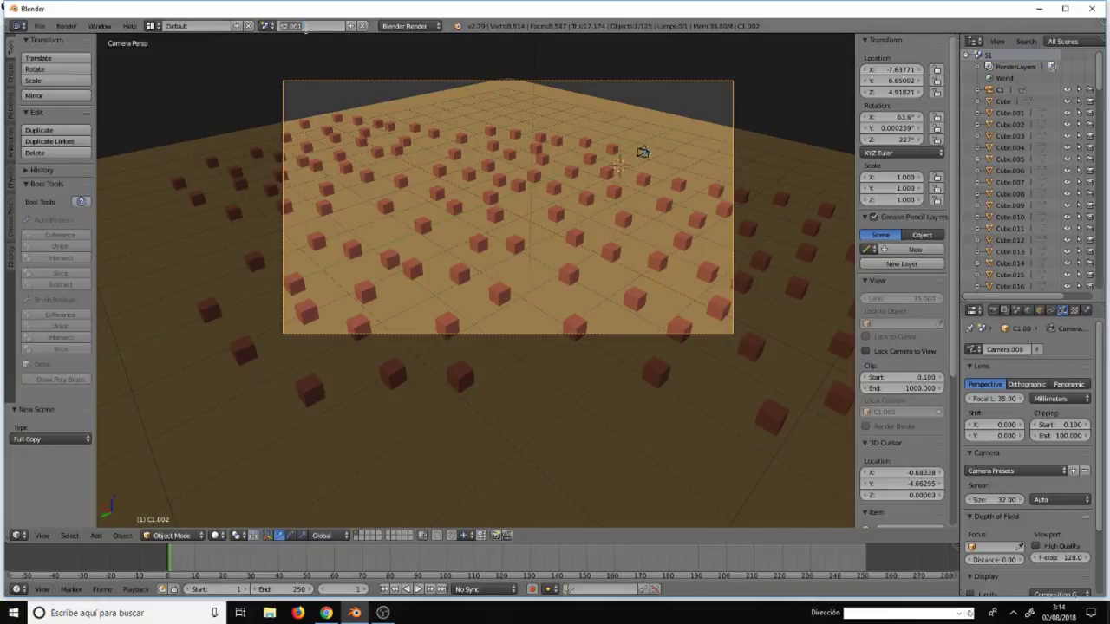
click(305, 27)
text(S3)
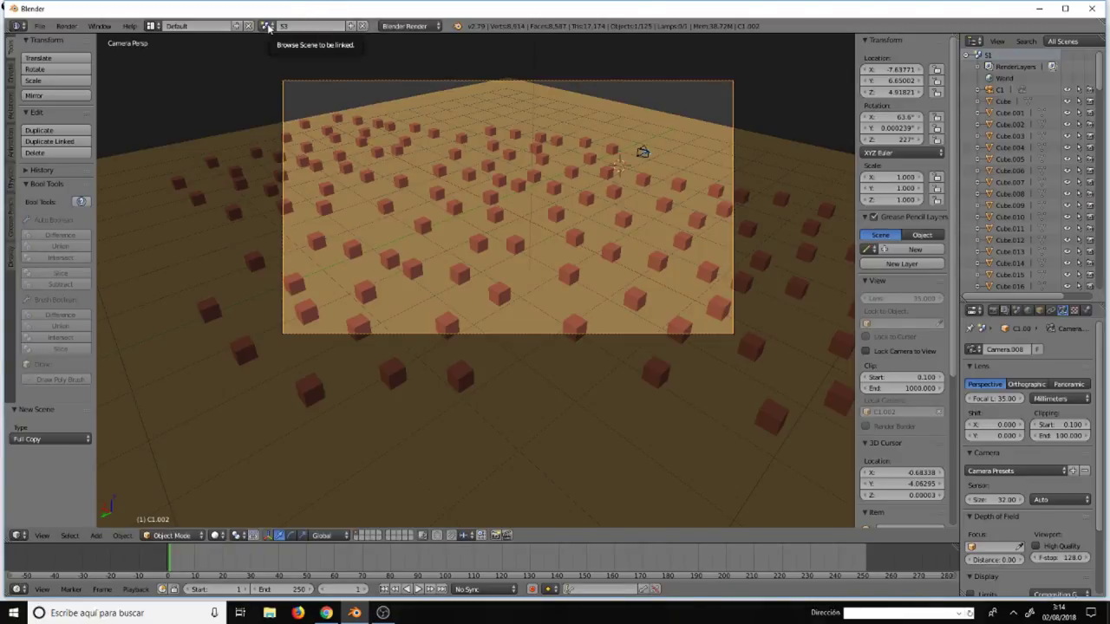
- Switch to scene S2 and expand each scene's object list in the Outliner in turn
click(268, 27)
click(275, 54)
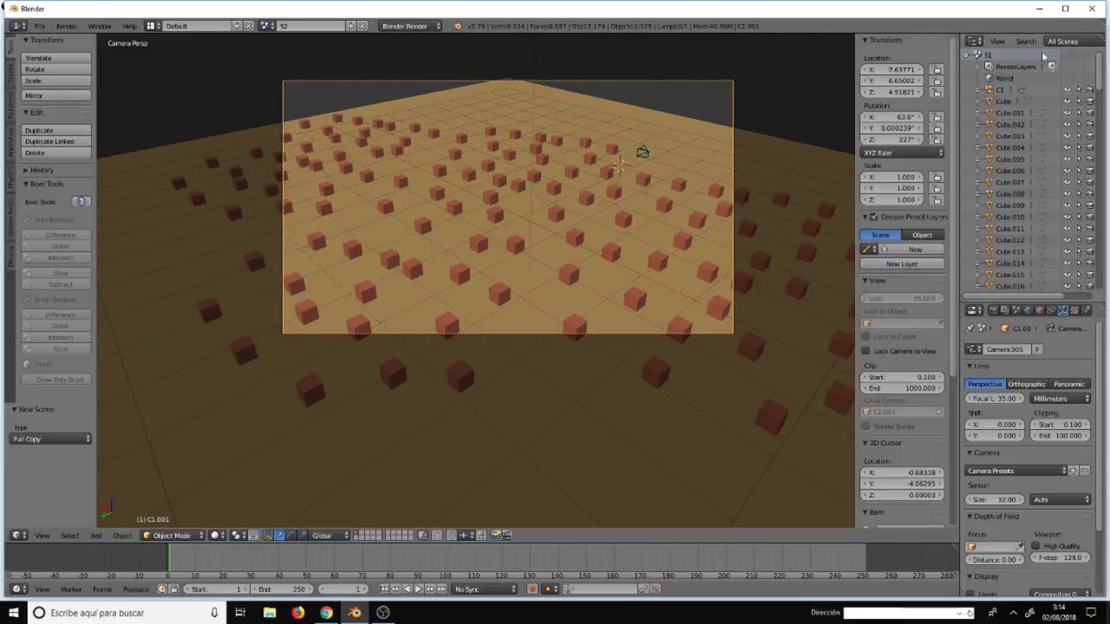
click(967, 54)
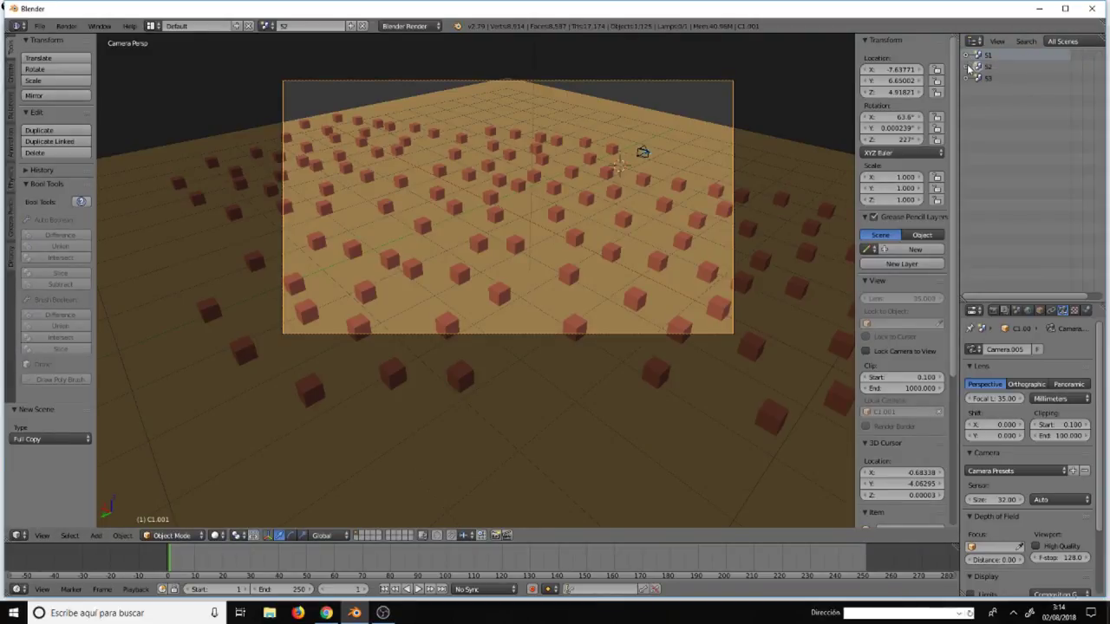
click(968, 67)
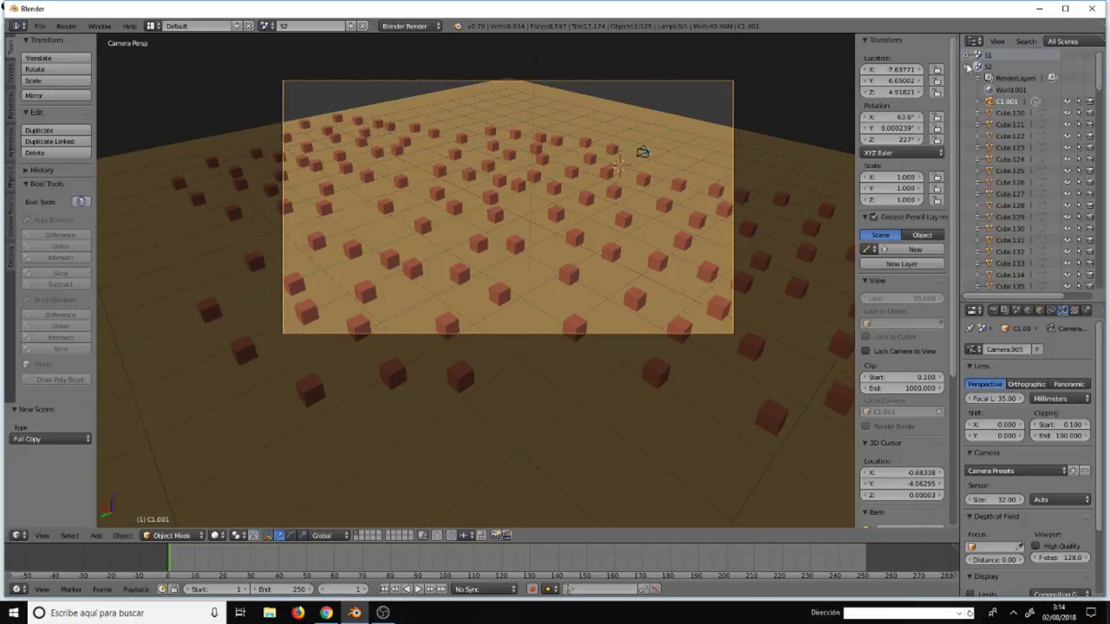
click(968, 66)
click(968, 78)
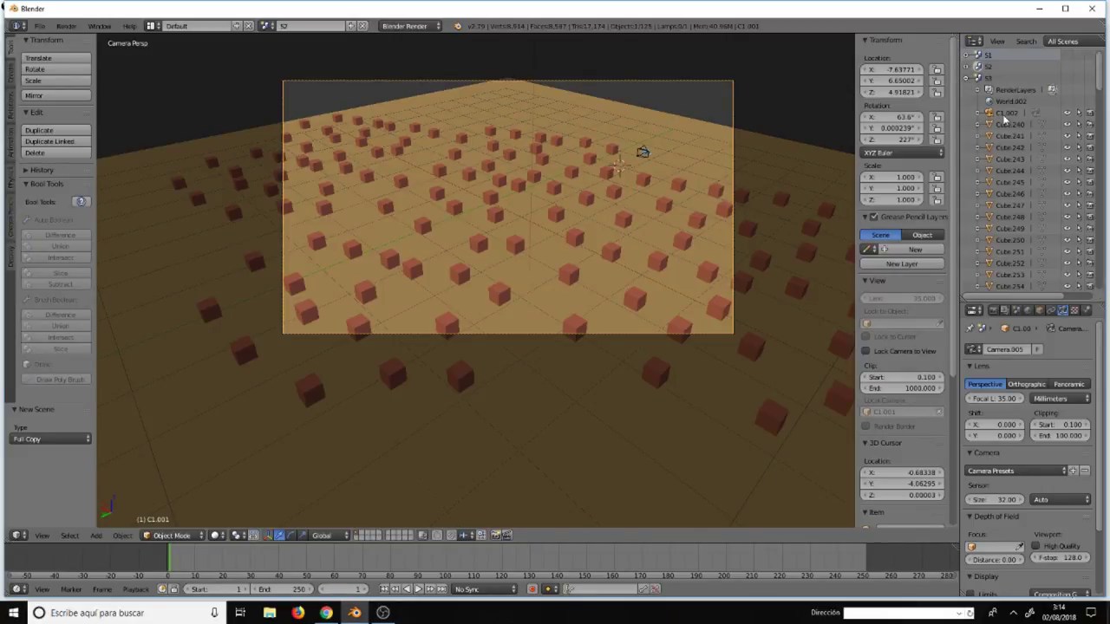
click(968, 78)
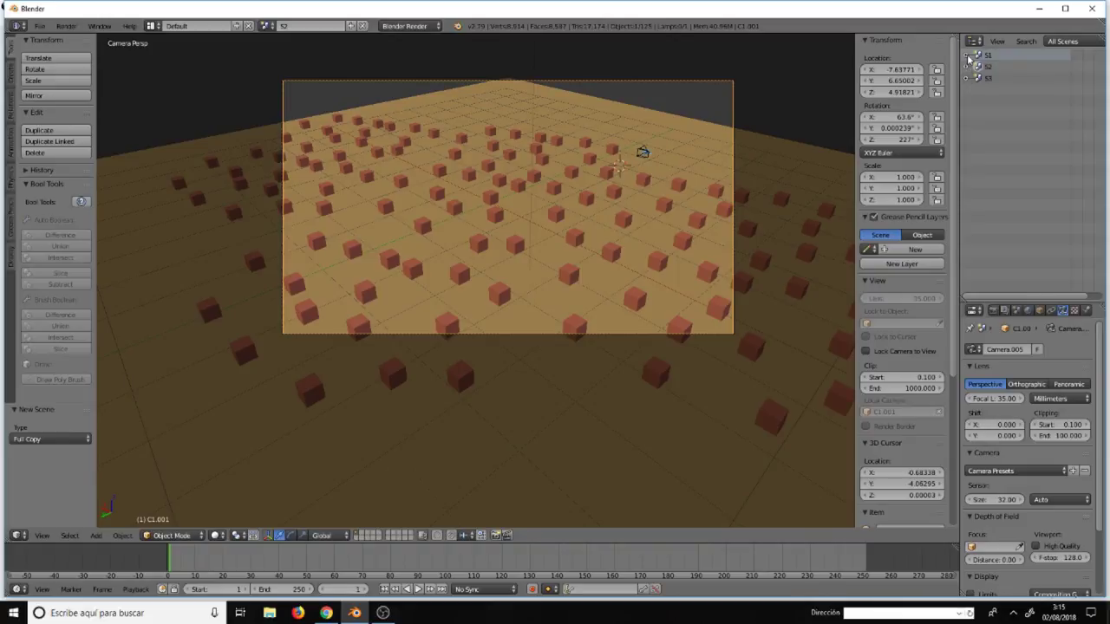
click(968, 55)
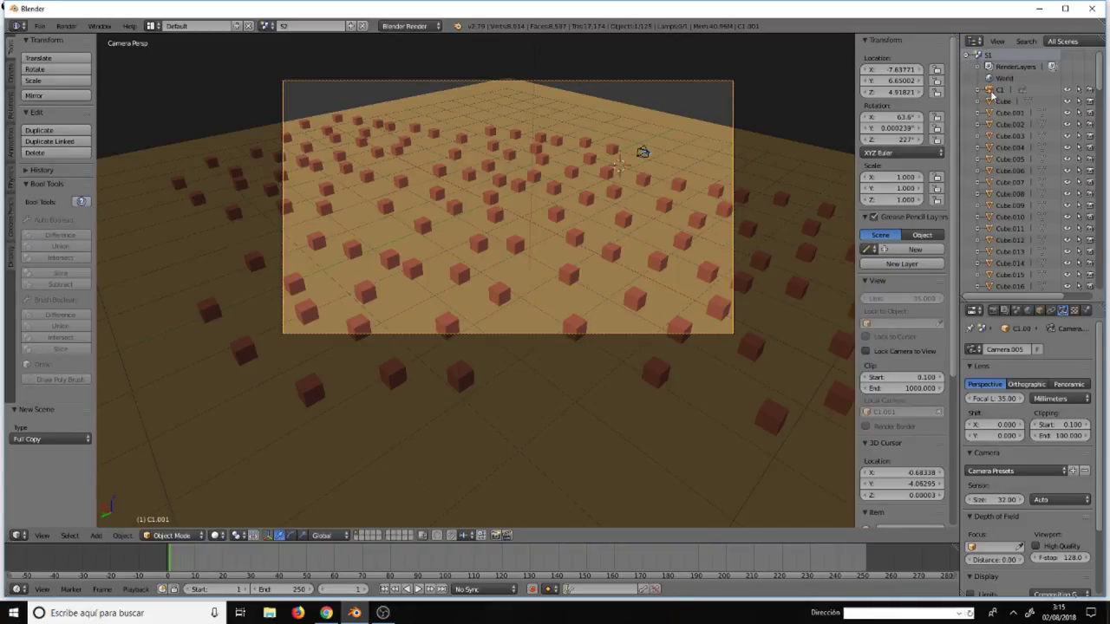
click(968, 55)
click(968, 66)
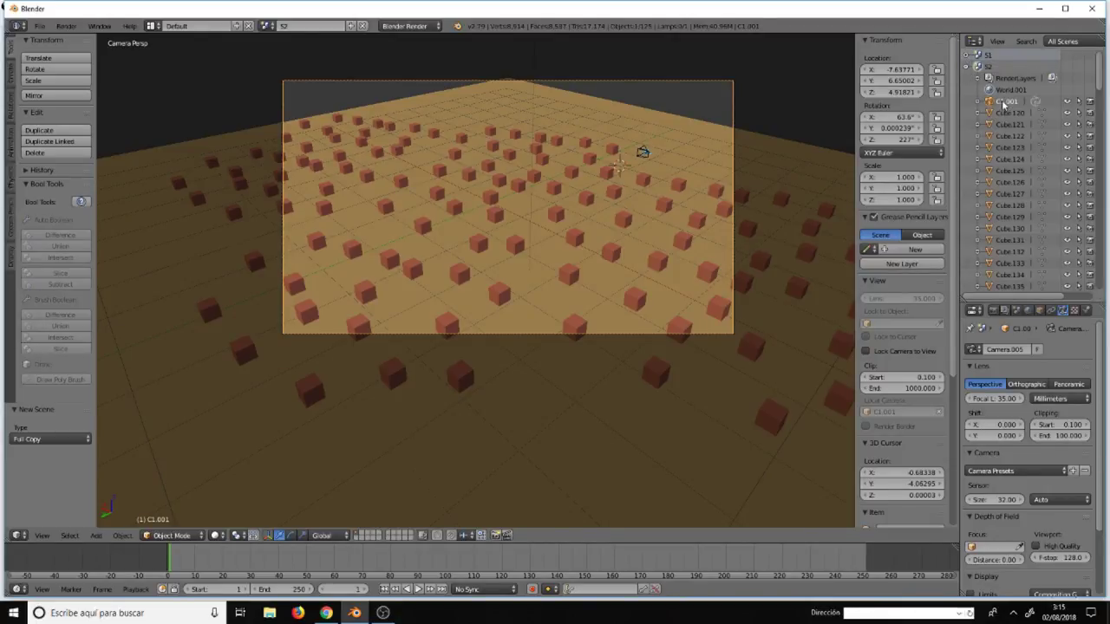
- Expand Suzanne.001 in S2's Outliner list to show its animation and modifier entries
scroll(1013, 120, down, 3)
scroll(1014, 122, down, 3)
scroll(1015, 124, down, 3)
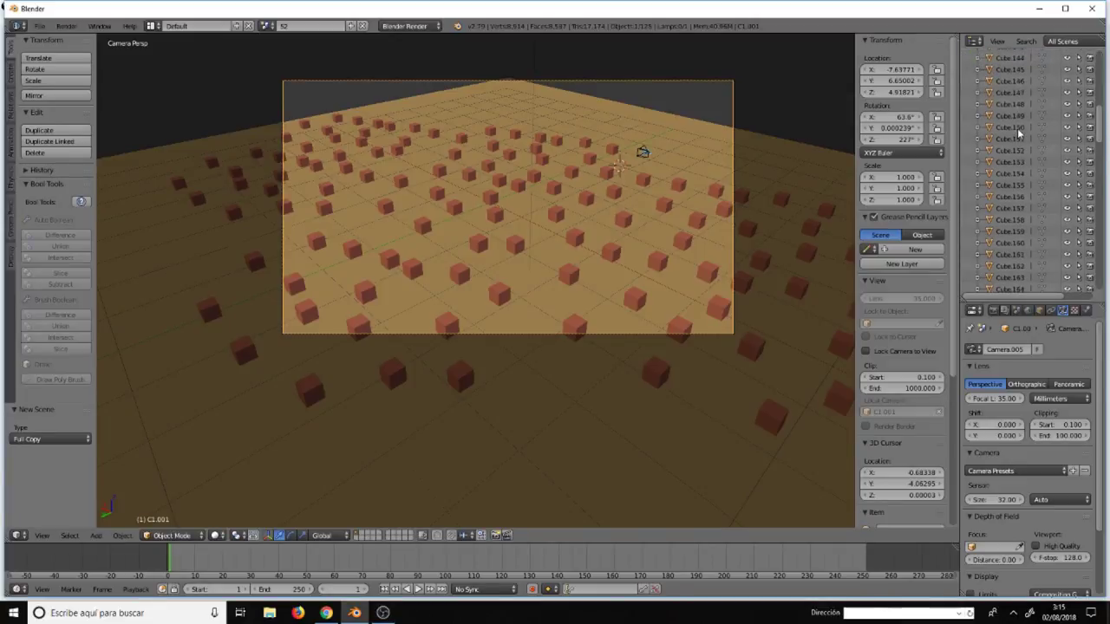
scroll(1017, 128, down, 3)
scroll(1018, 131, down, 3)
scroll(1018, 132, down, 3)
scroll(1019, 132, down, 3)
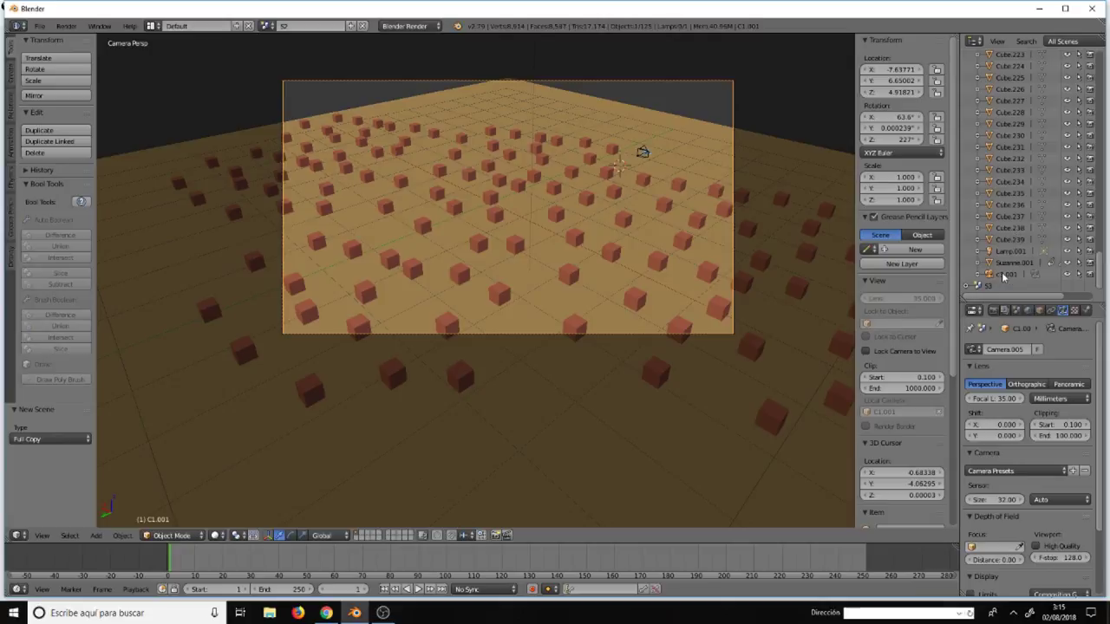
scroll(1007, 281, up, 3)
scroll(1007, 281, up, 3)
scroll(1007, 282, up, 3)
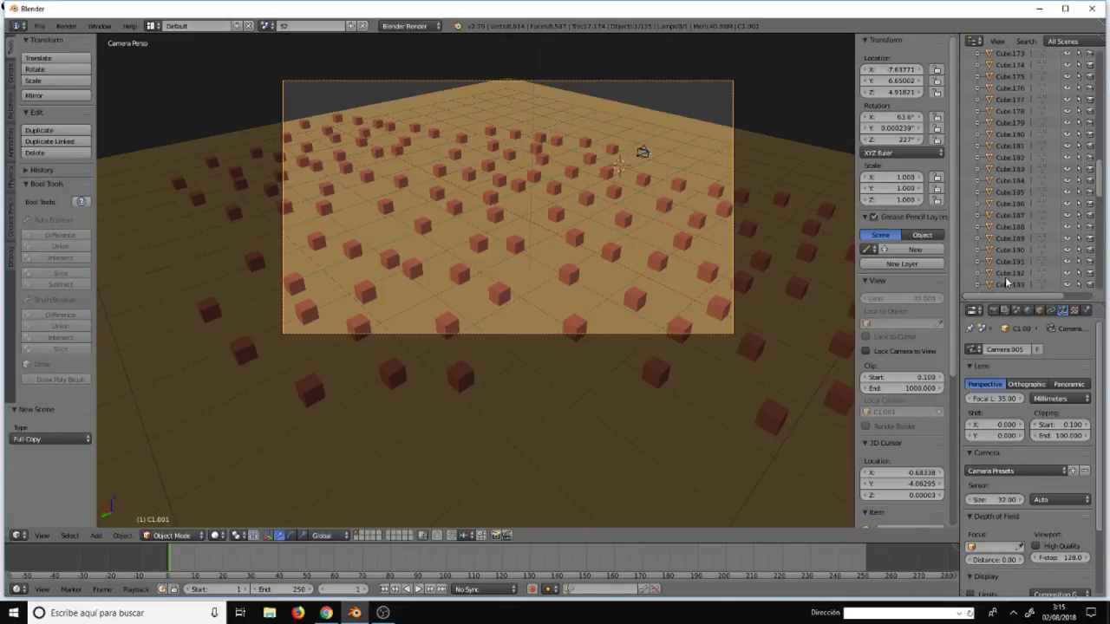
scroll(1007, 282, up, 3)
scroll(1007, 281, up, 3)
scroll(1007, 281, up, 3)
scroll(1005, 260, up, 3)
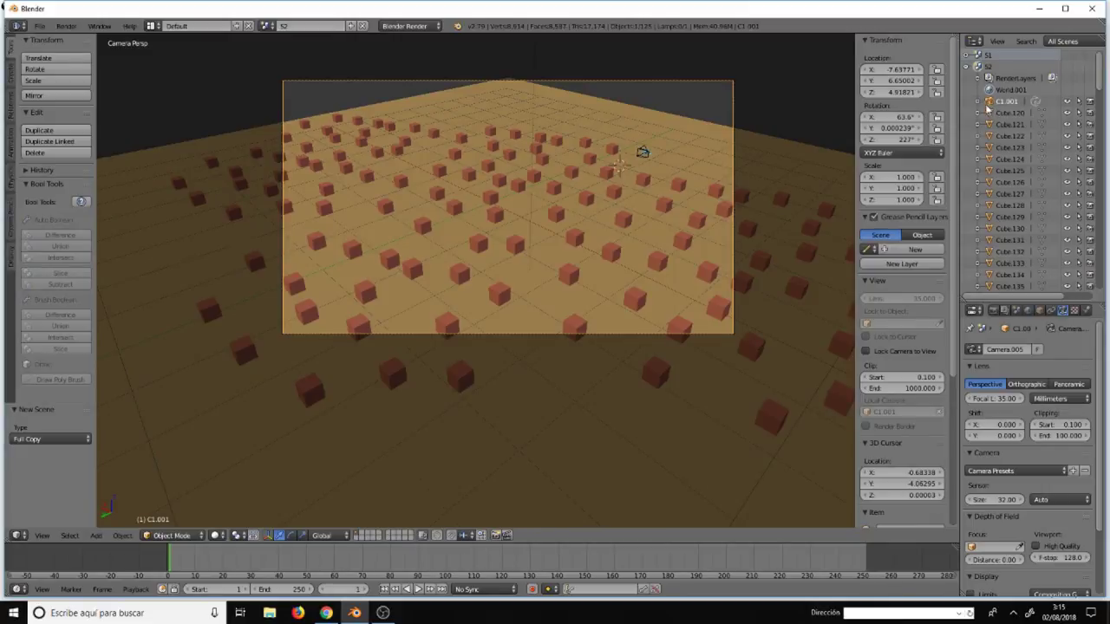
scroll(987, 108, down, 3)
scroll(989, 121, down, 4)
scroll(992, 135, down, 3)
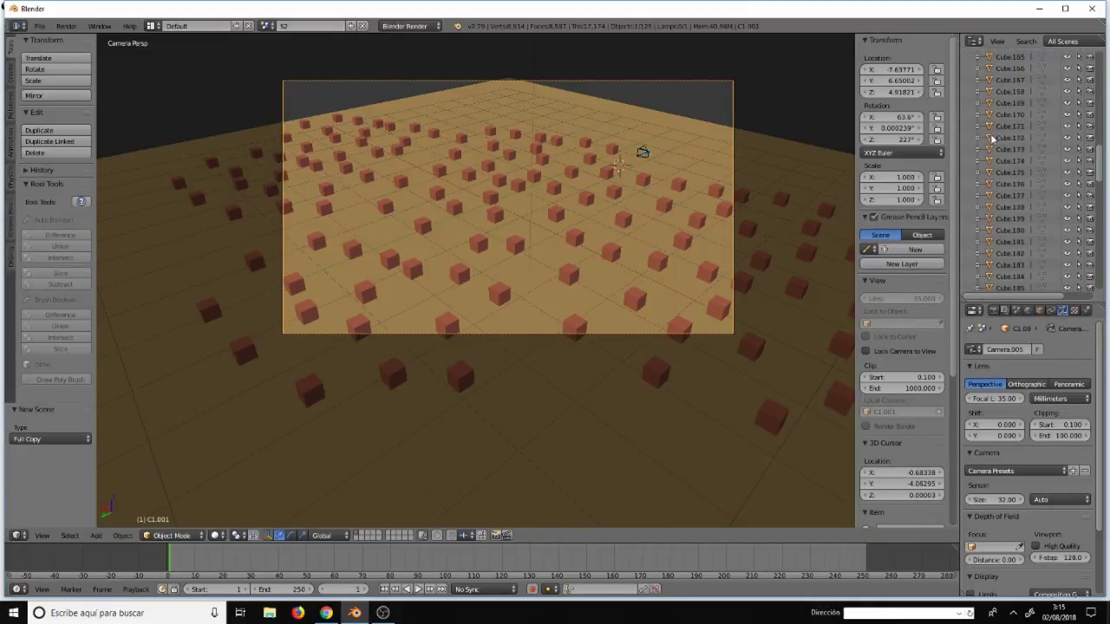
scroll(994, 144, down, 3)
scroll(994, 146, down, 4)
scroll(994, 146, down, 4)
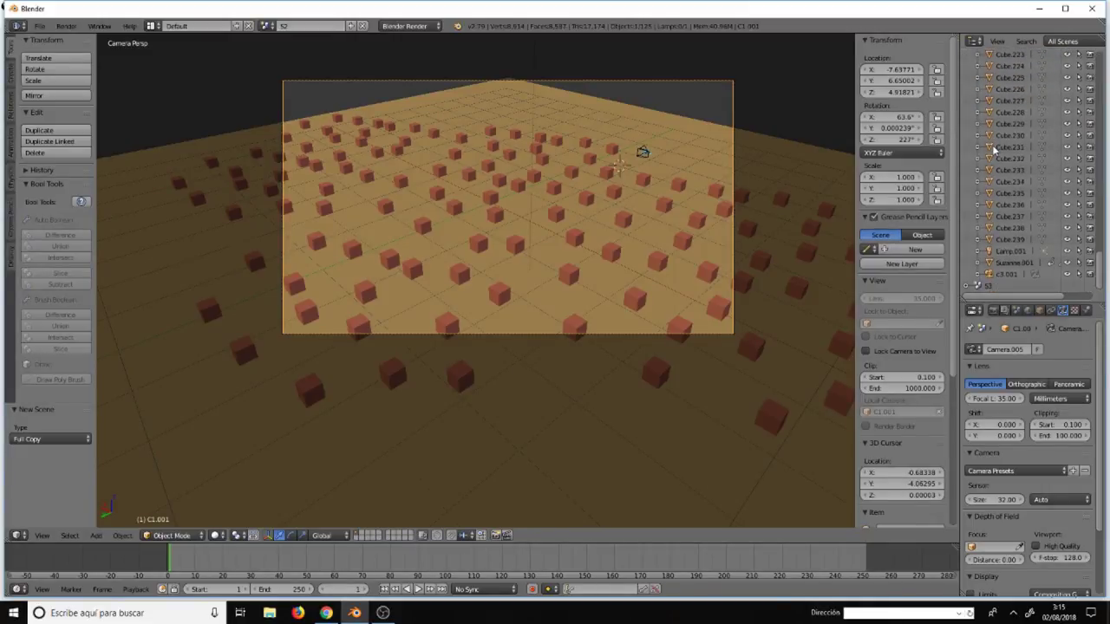
click(989, 262)
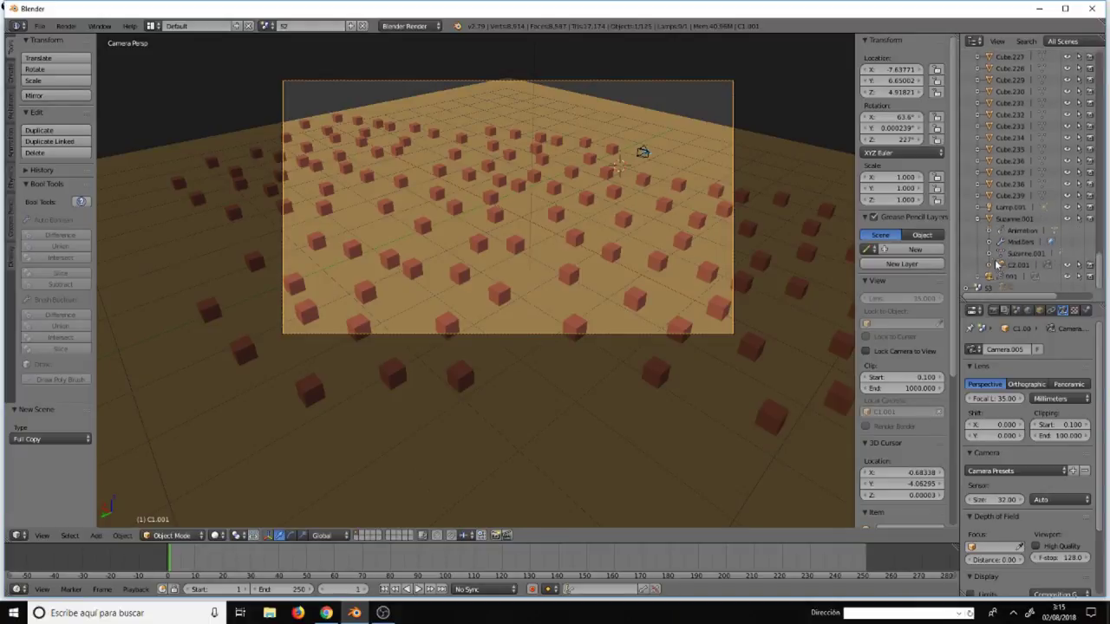
scroll(1013, 270, down, 2)
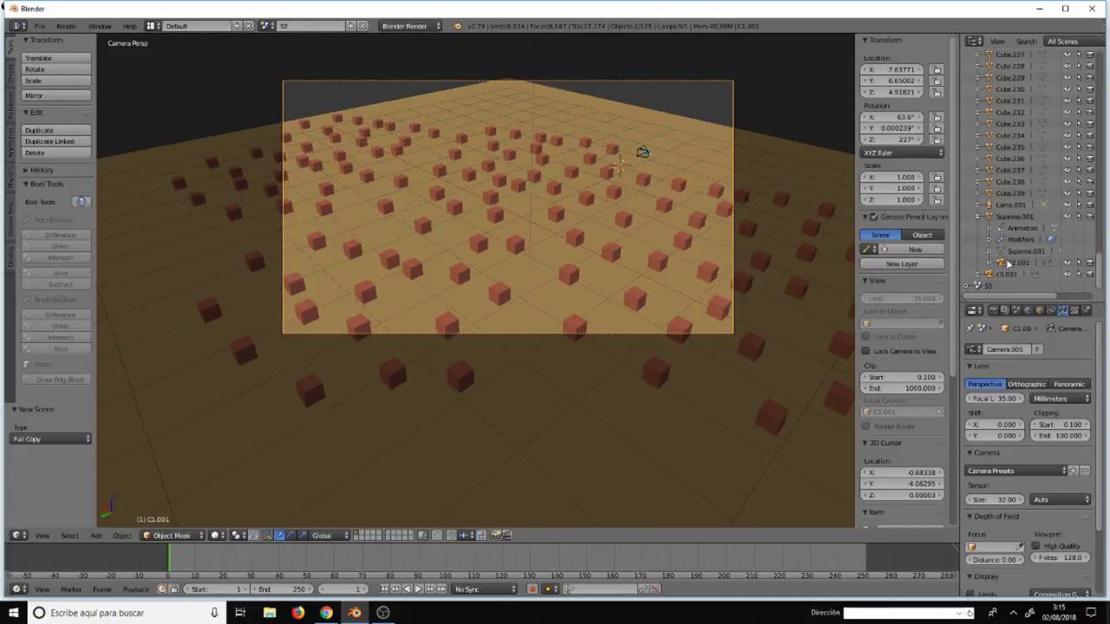
- Make C2.001 scene S2's active camera, looking at Suzanne
click(1013, 263)
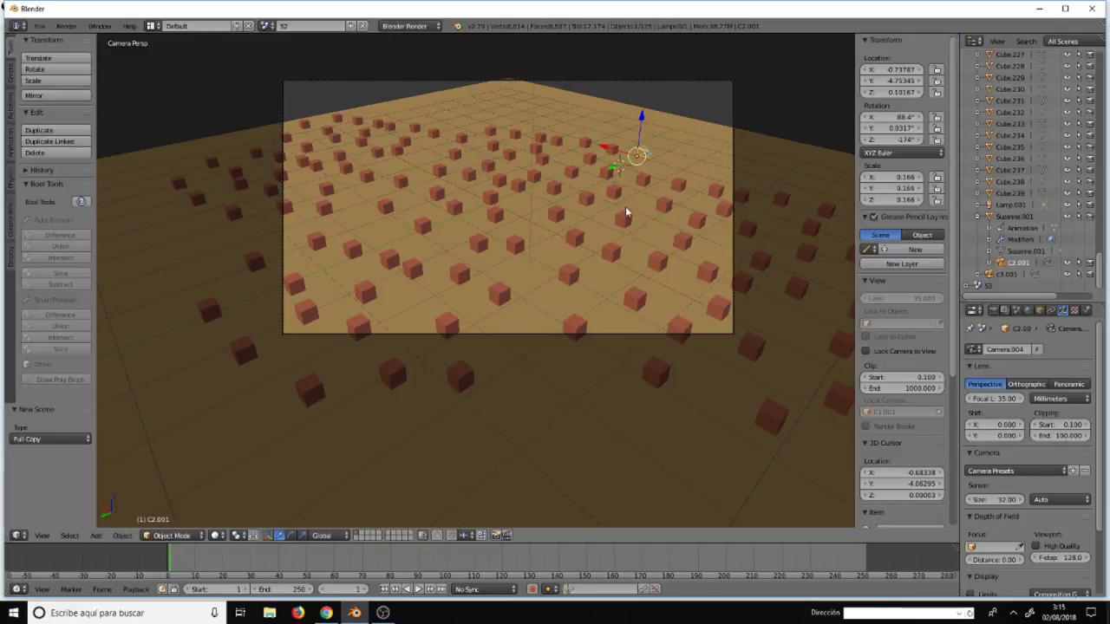
key(ctrl+KP_0)
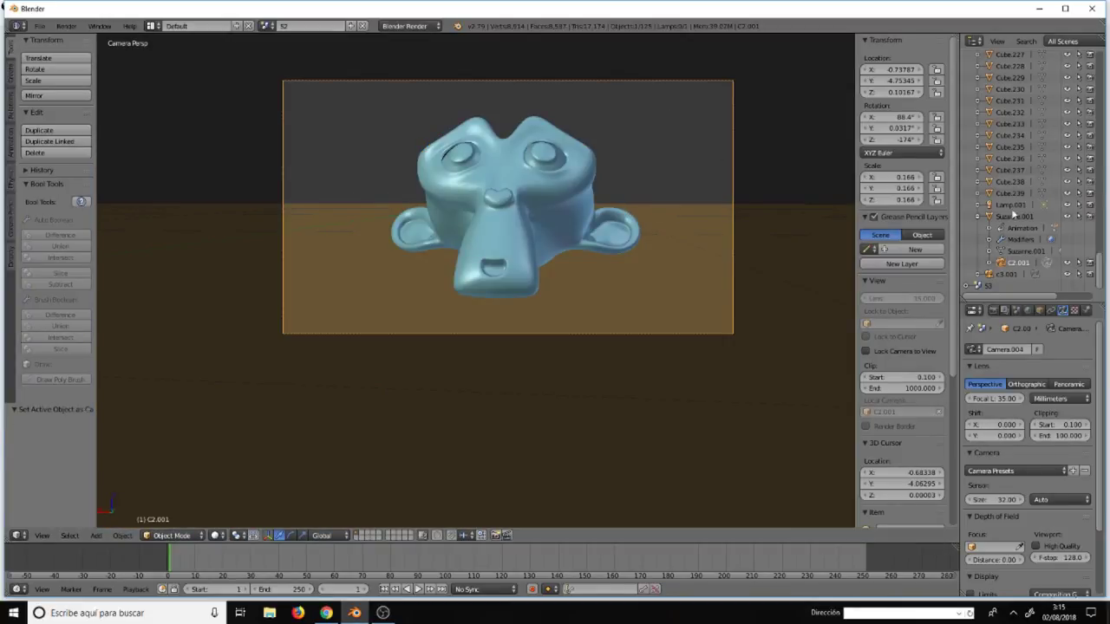
scroll(1016, 203, up, 5)
scroll(1018, 203, up, 5)
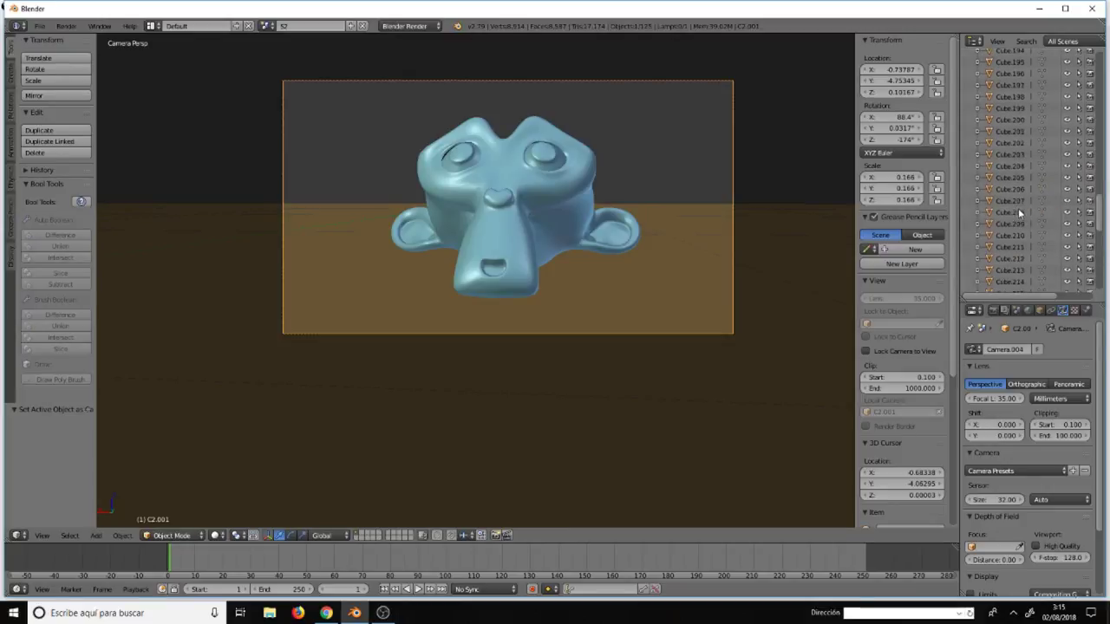
scroll(1018, 208, up, 5)
scroll(1014, 202, up, 5)
scroll(1014, 202, up, 4)
scroll(1015, 202, up, 4)
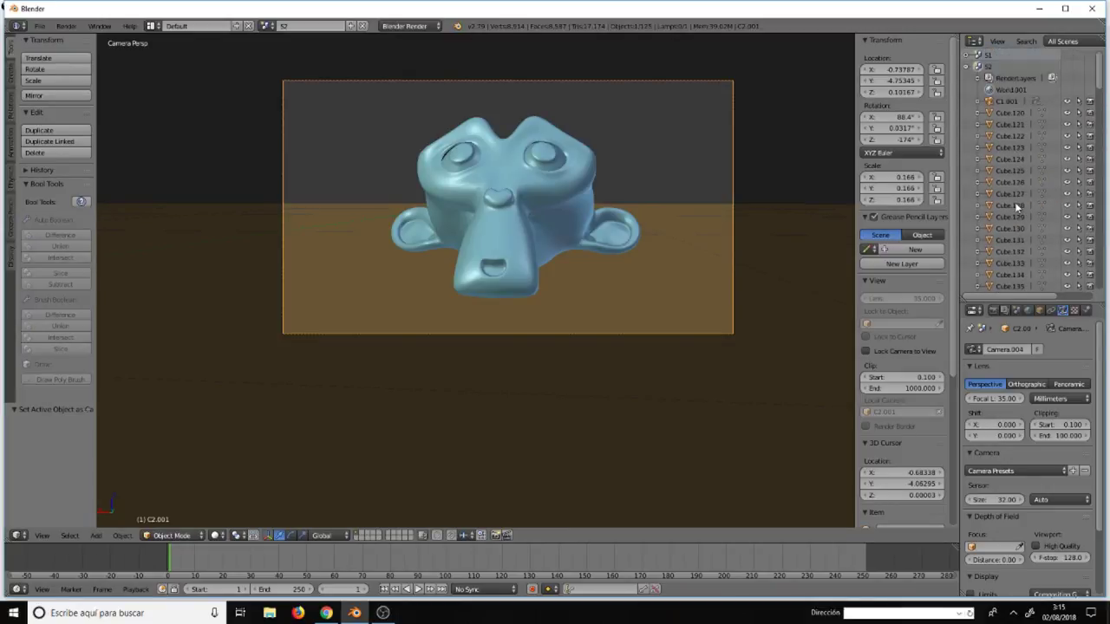
- Collapse S2, expand scene S3 in the Outliner, and select its camera c3.002
click(968, 67)
click(967, 79)
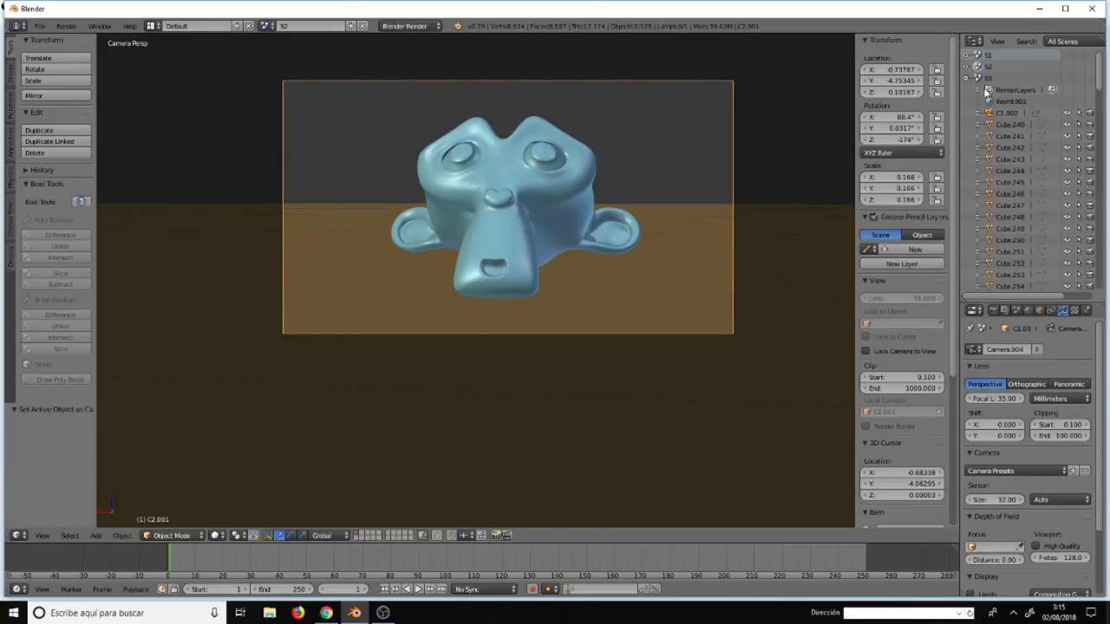
scroll(998, 121, down, 3)
scroll(1010, 139, down, 5)
scroll(1021, 150, down, 5)
scroll(1020, 150, down, 5)
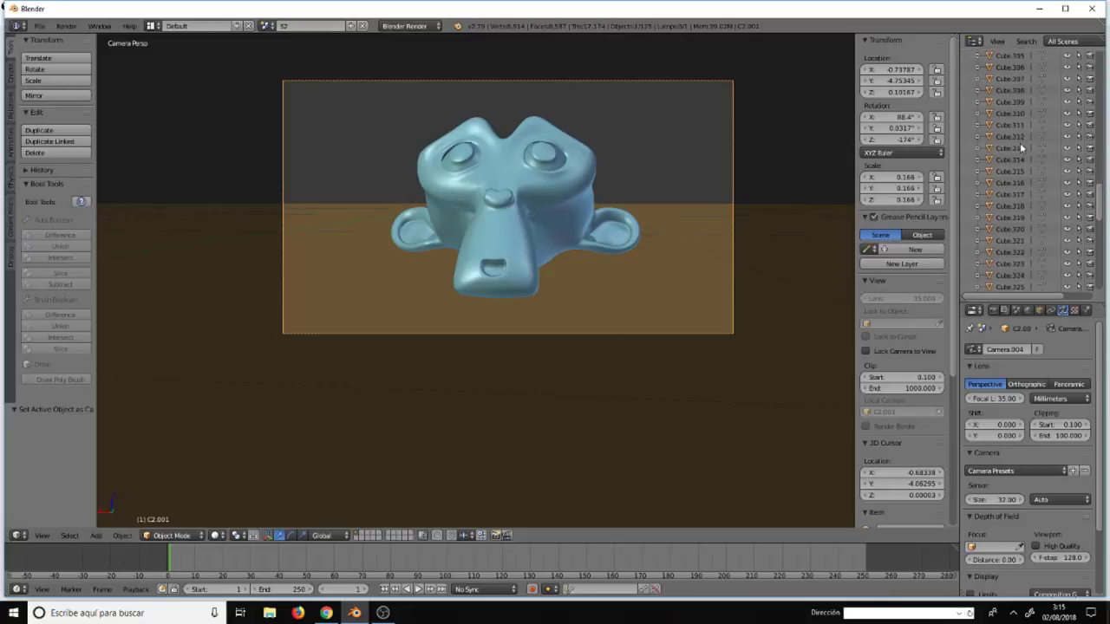
scroll(1021, 153, down, 5)
scroll(1021, 156, down, 5)
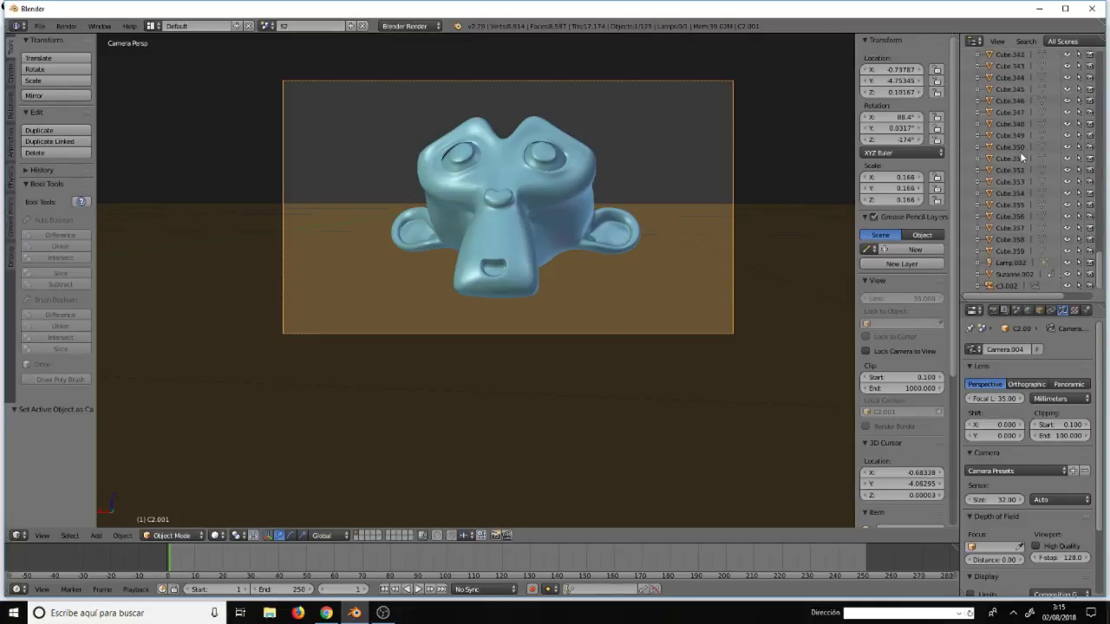
click(1003, 287)
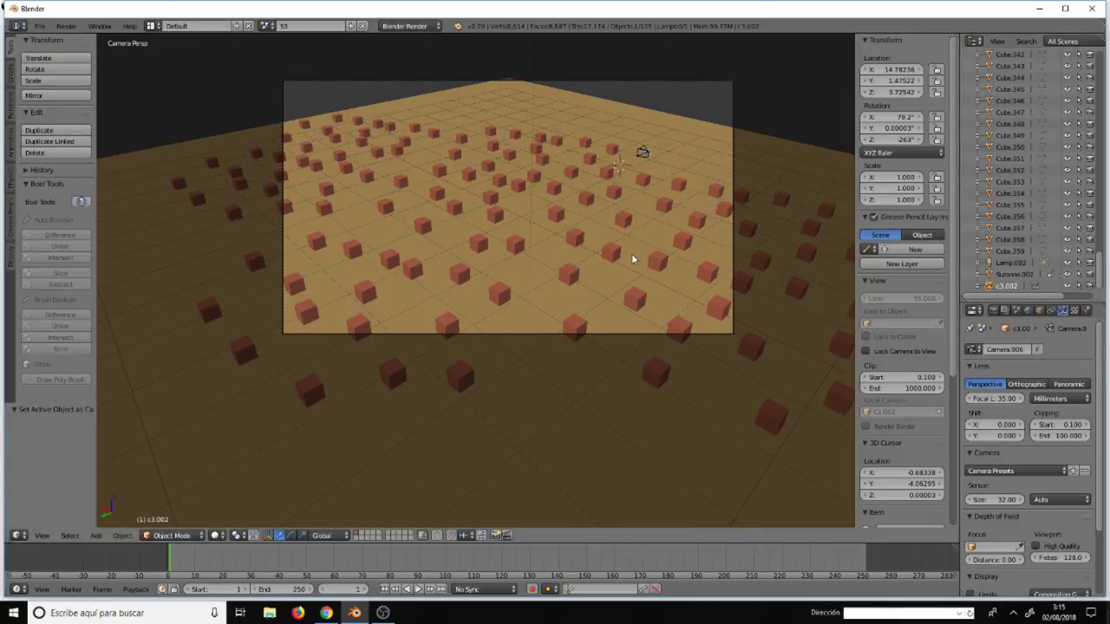
- Set c3.002 as scene S3's active camera, then switch to scene S1
key(ctrl+KP_0)
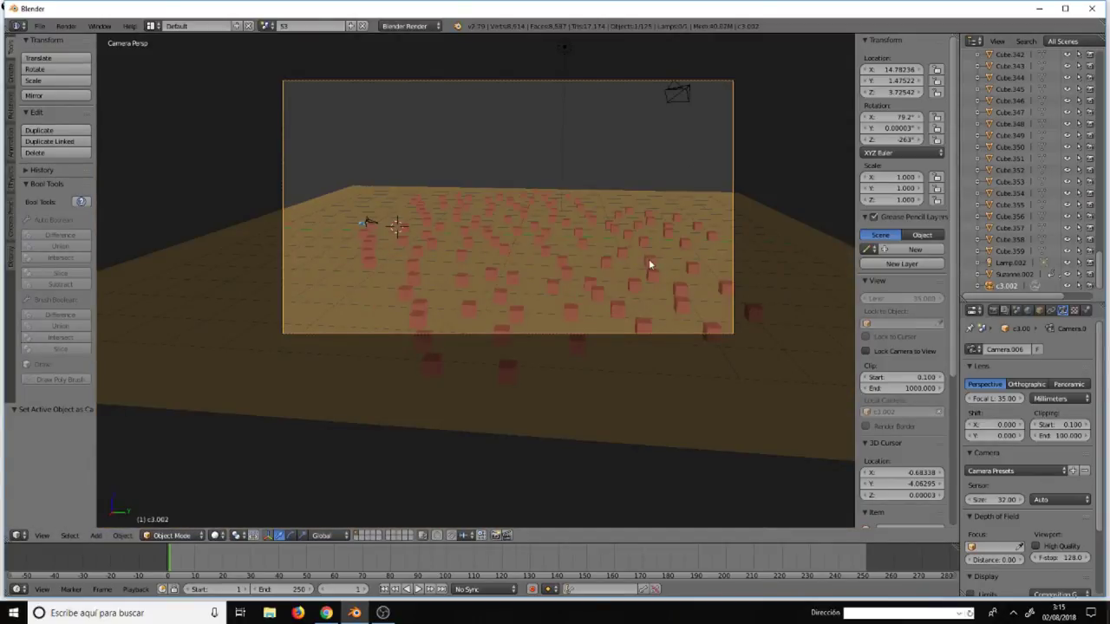
click(269, 29)
click(272, 45)
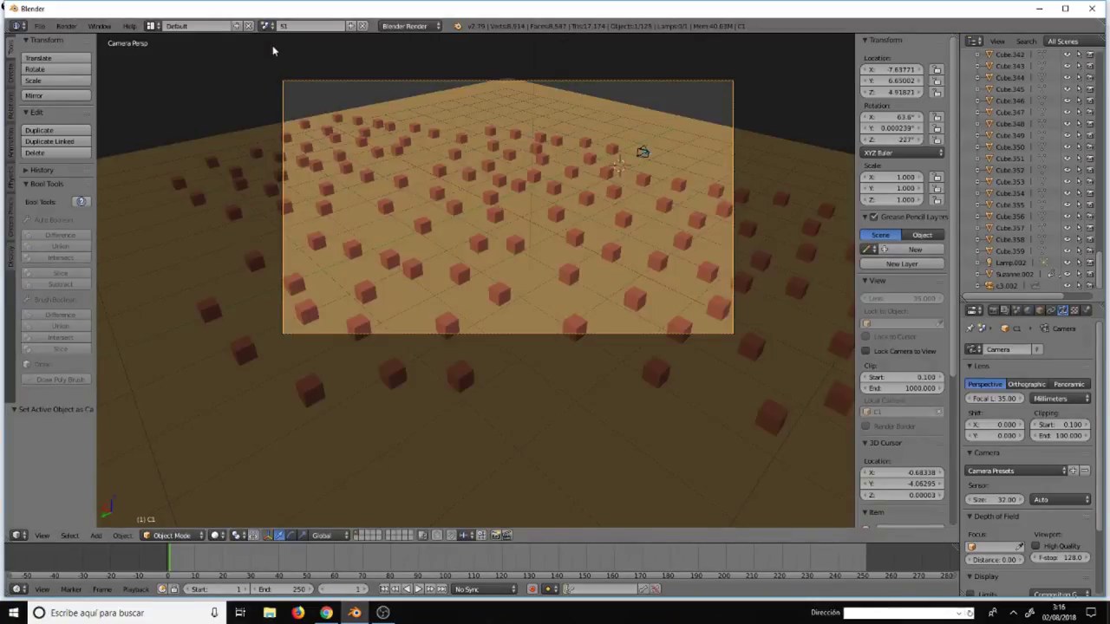
- Check the camera views of scenes S2 and S3, then return to S1
click(269, 26)
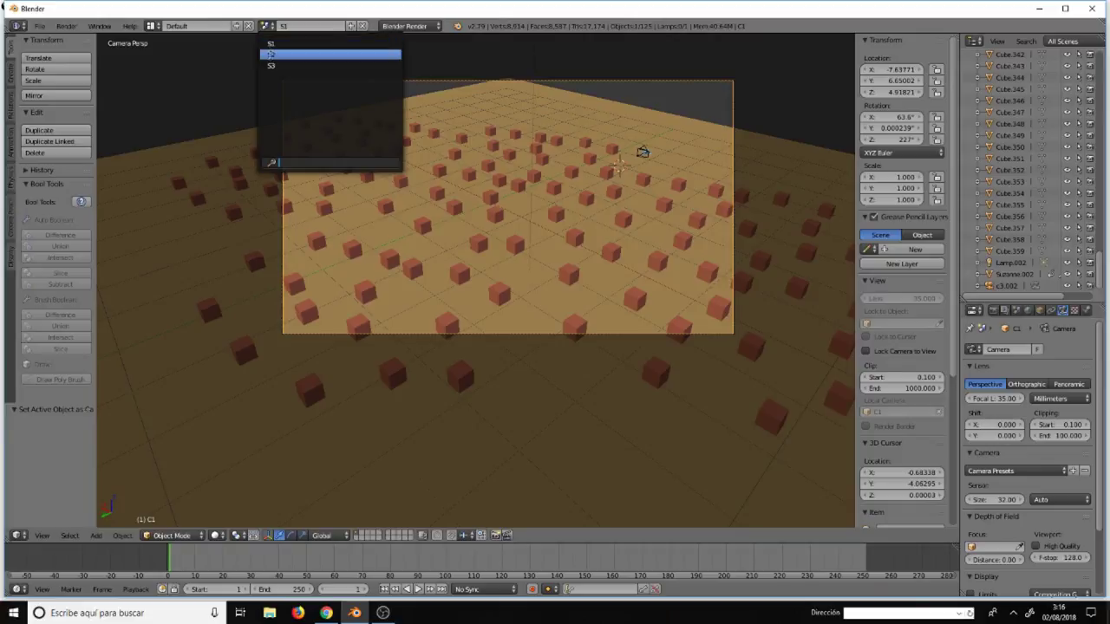
click(272, 55)
click(267, 27)
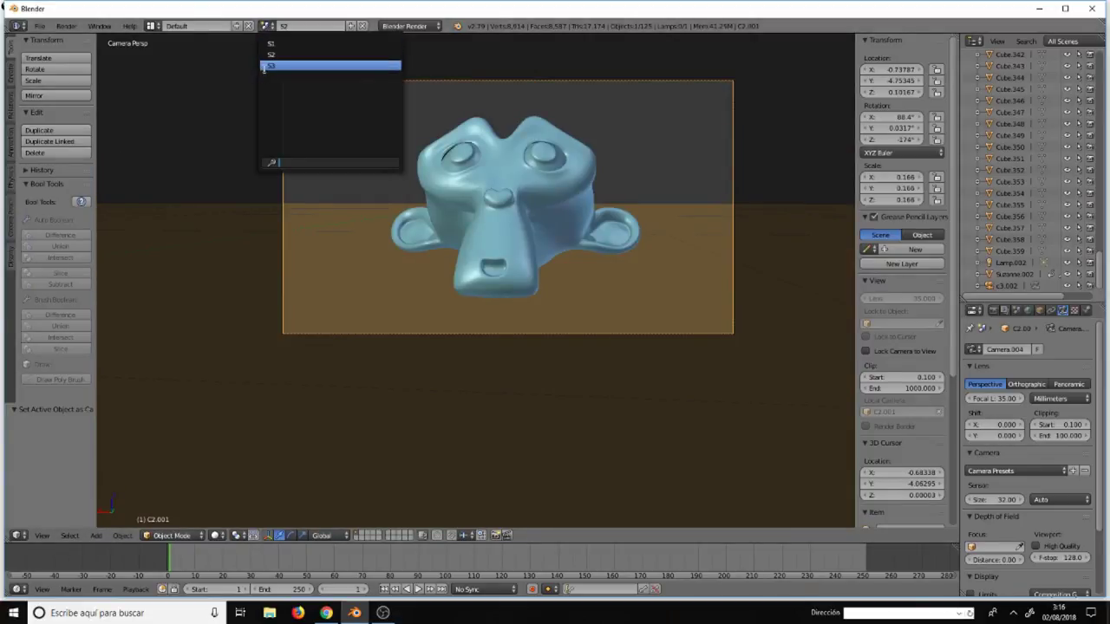
click(265, 67)
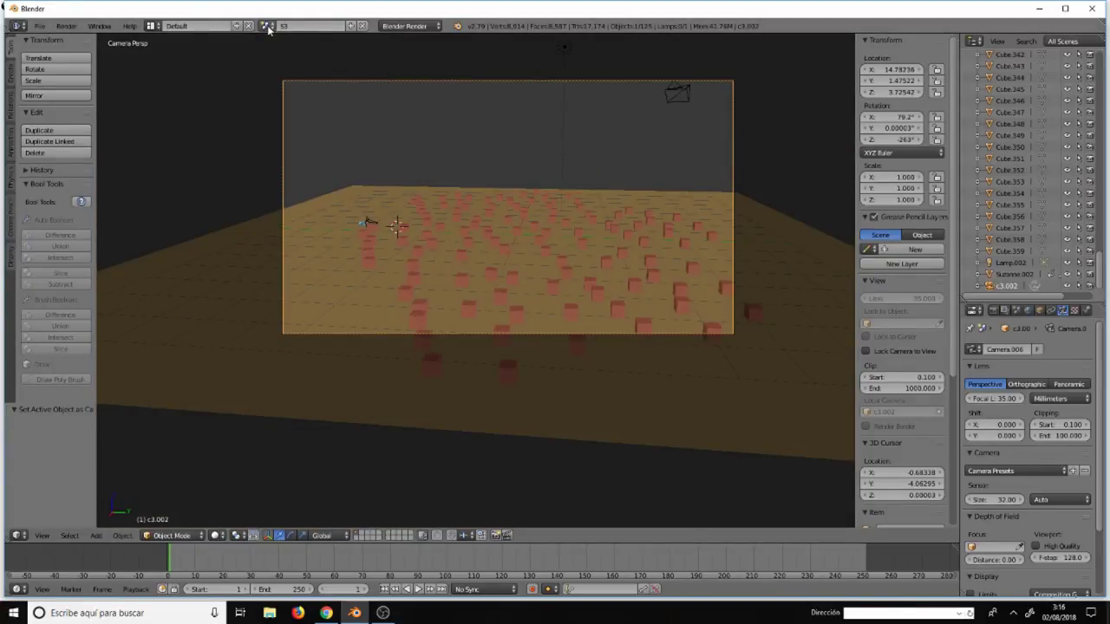
click(267, 27)
click(275, 49)
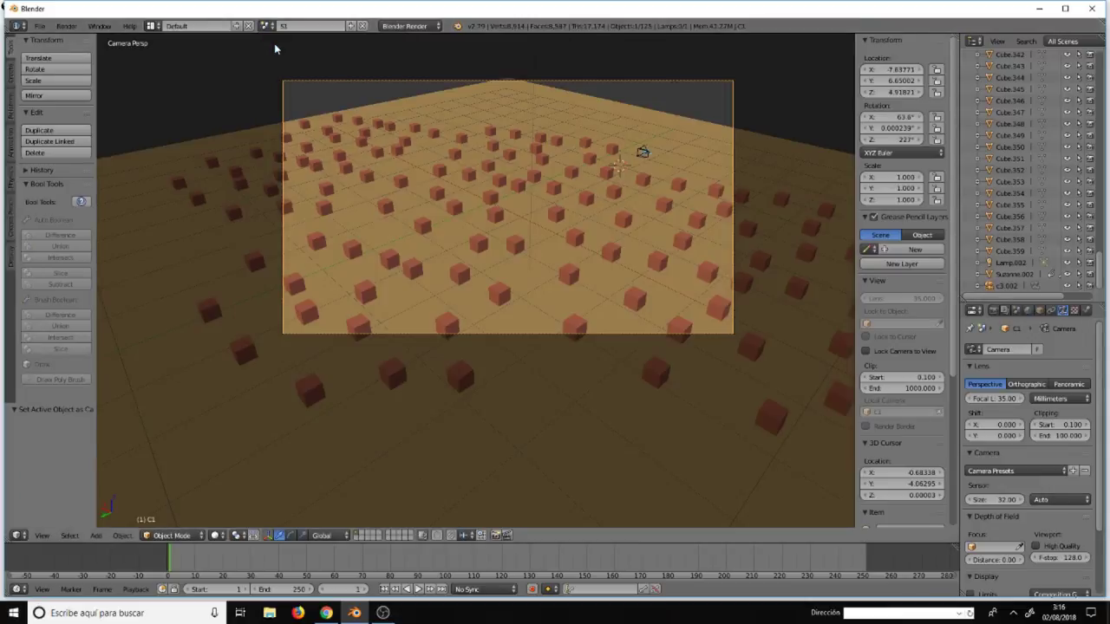
click(39, 25)
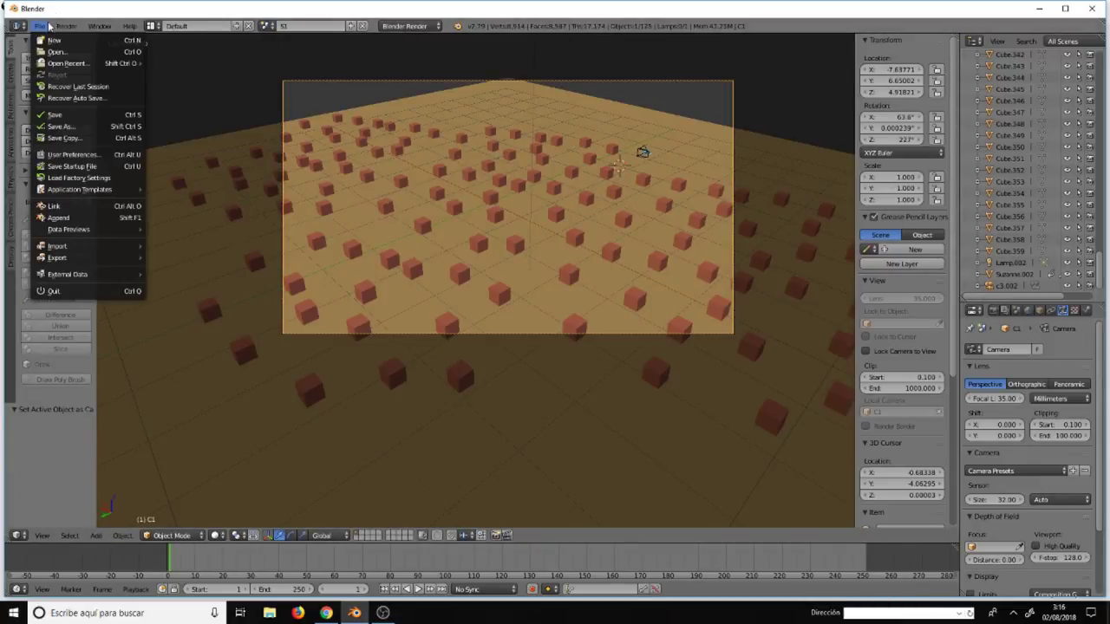
- Save As escenas.blend into the blenderianos3_presentacion folder
click(61, 116)
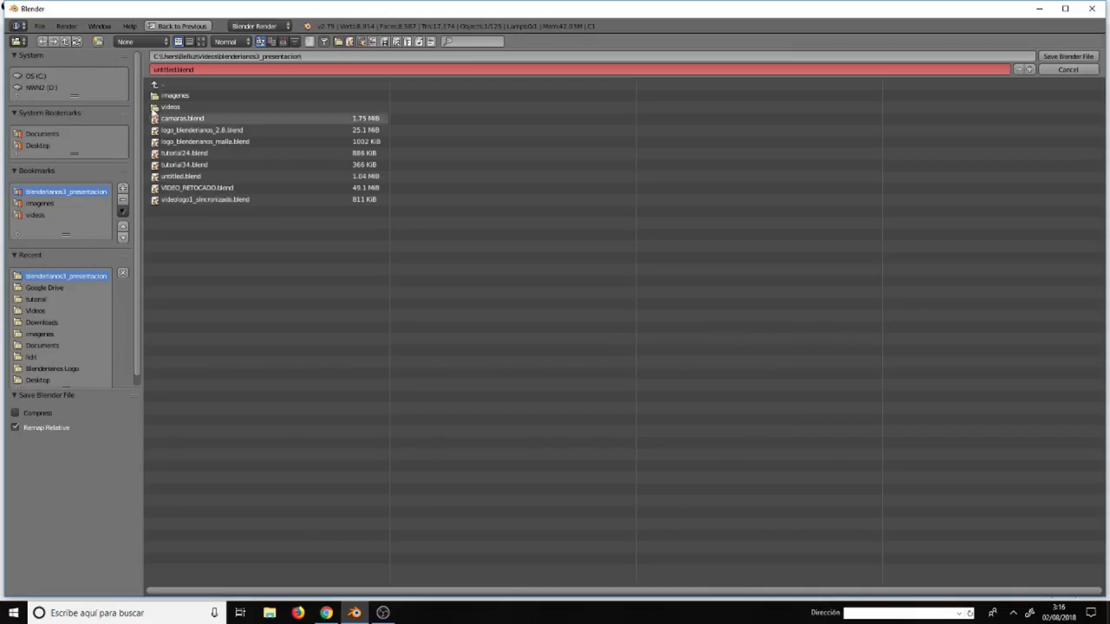
click(153, 68)
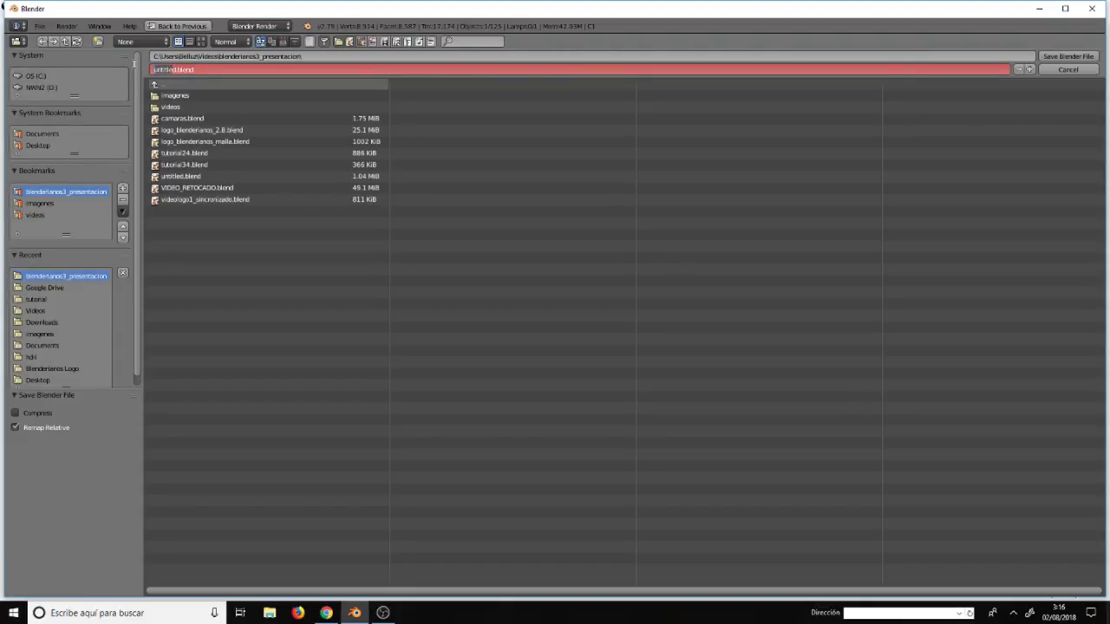
text(o)
click(1074, 58)
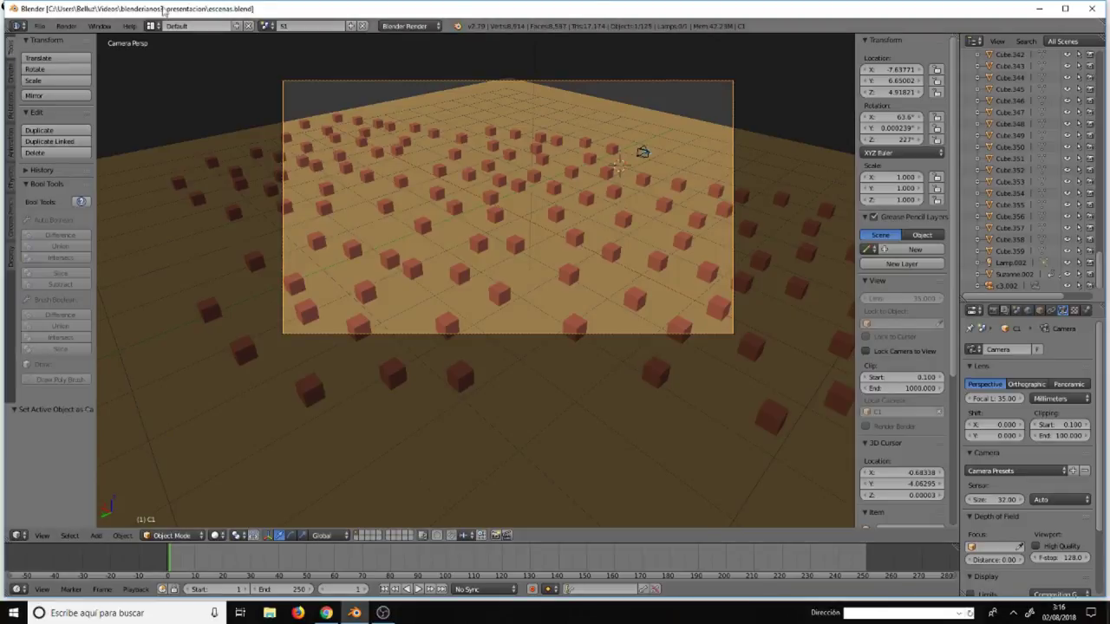
click(150, 27)
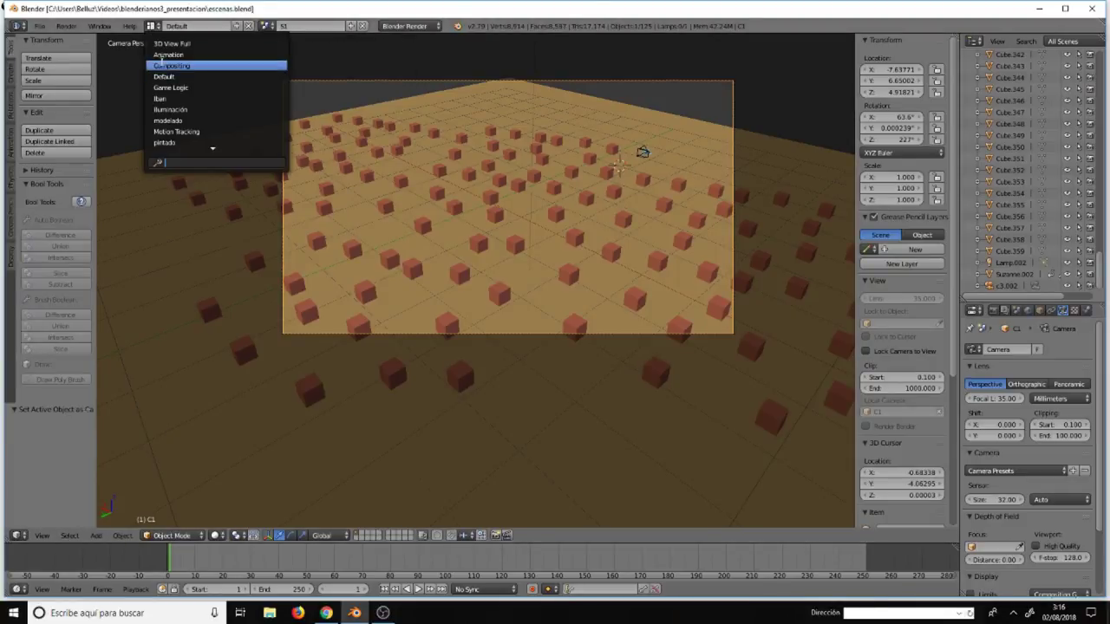
click(167, 66)
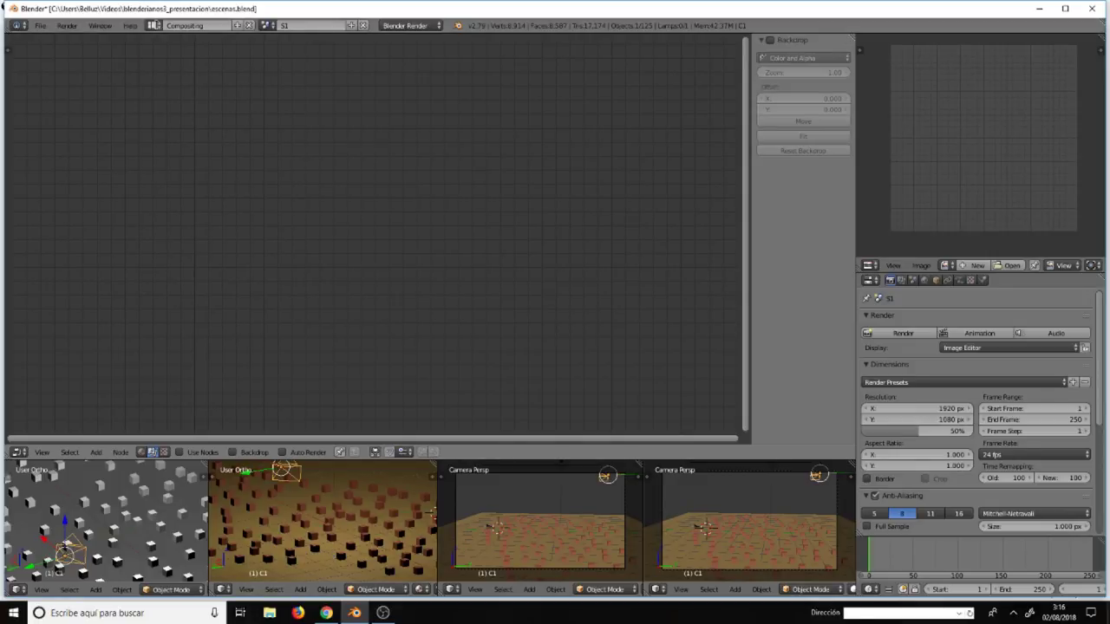
click(156, 25)
click(191, 76)
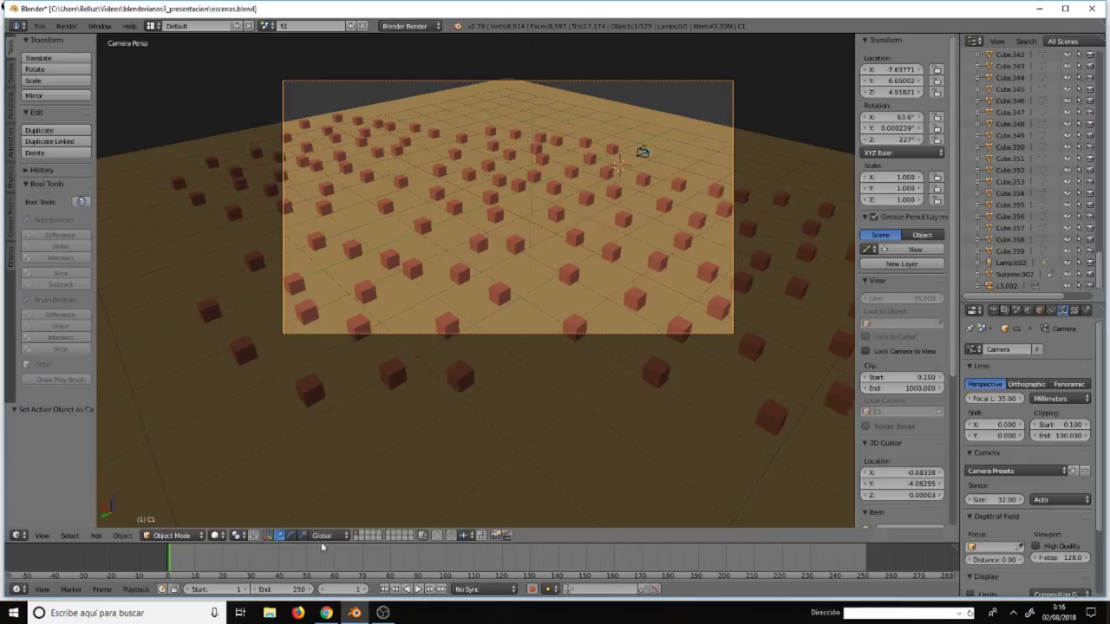
- Set viewport shading to Rendered, switch through scenes S2 and S3, and show S3's World settings
click(217, 535)
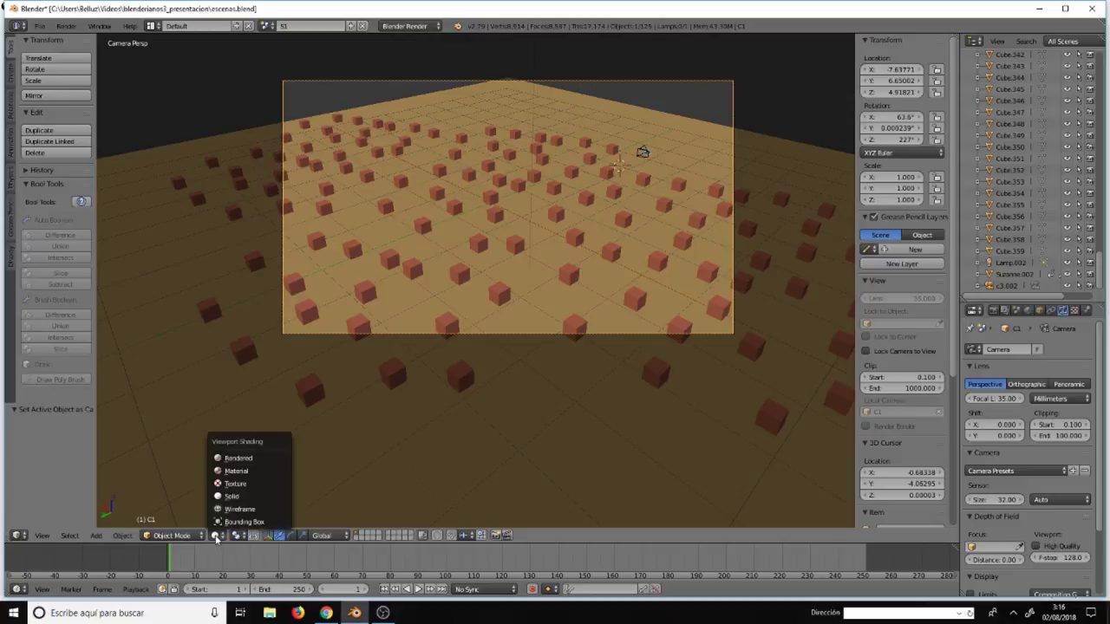
click(228, 458)
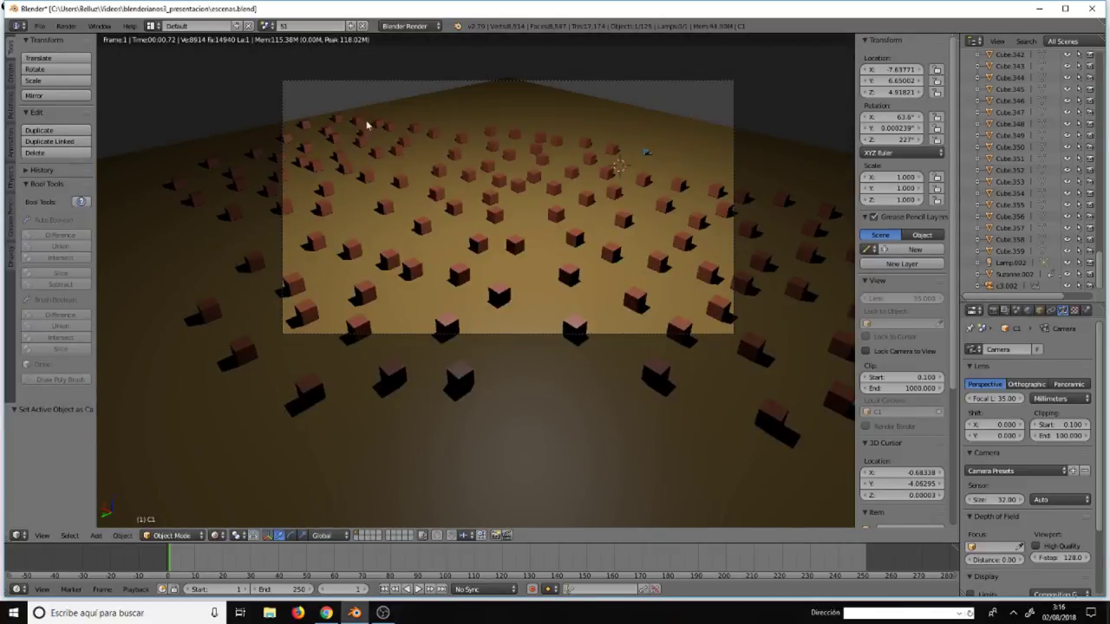
click(268, 26)
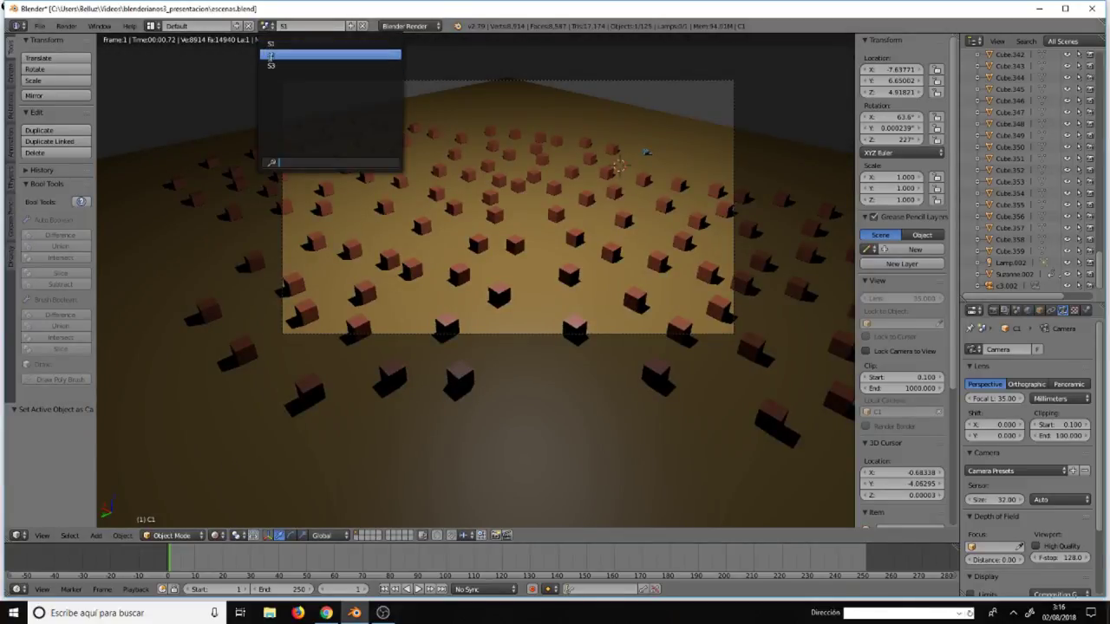
click(270, 56)
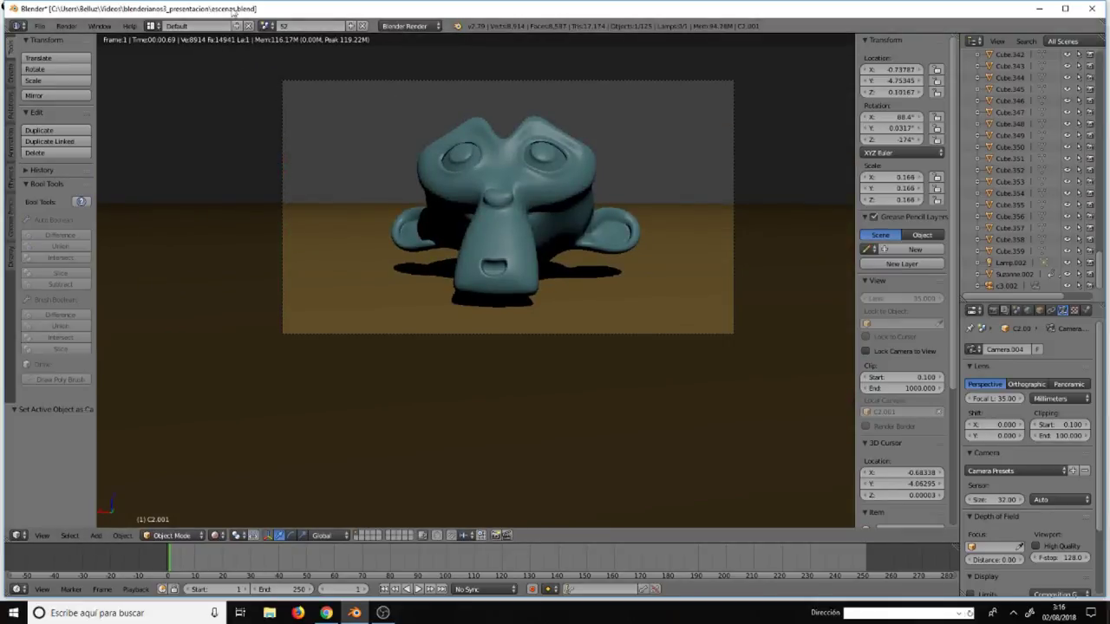
click(268, 26)
click(271, 68)
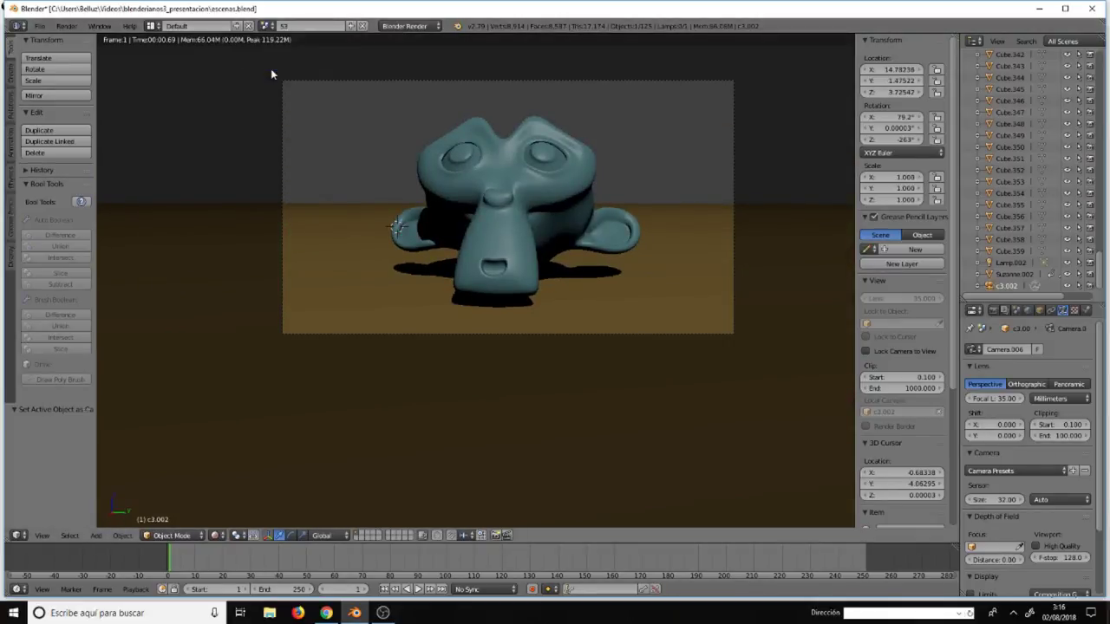
click(1027, 310)
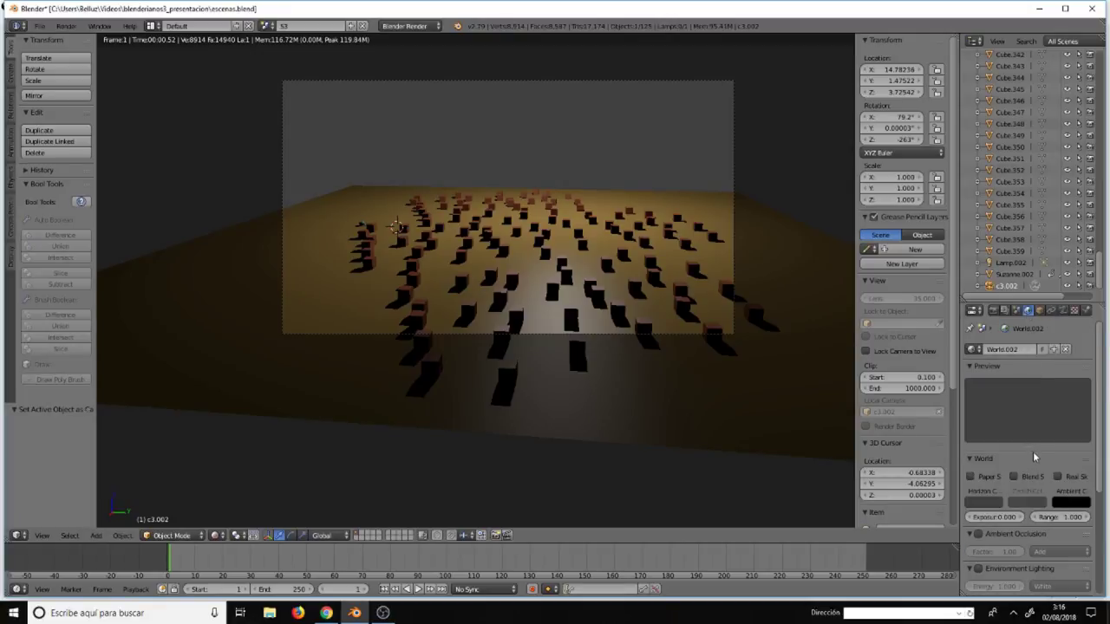
- Enable Environment Lighting for S3, then Indirect and Environment Lighting for S2
scroll(1033, 451, down, 2)
scroll(1034, 435, down, 2)
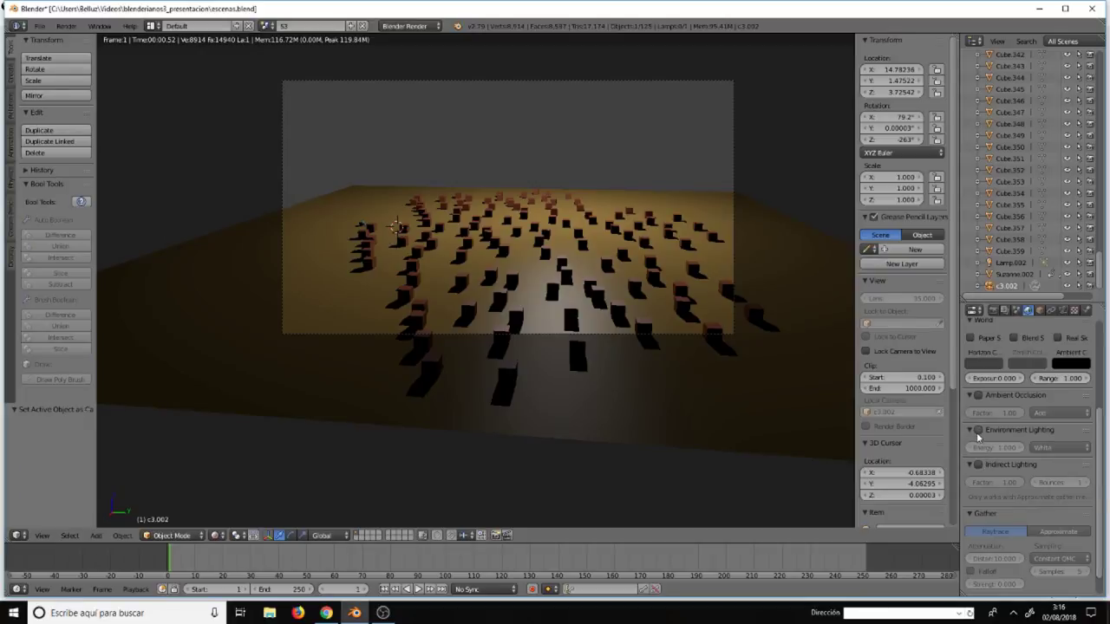
click(978, 433)
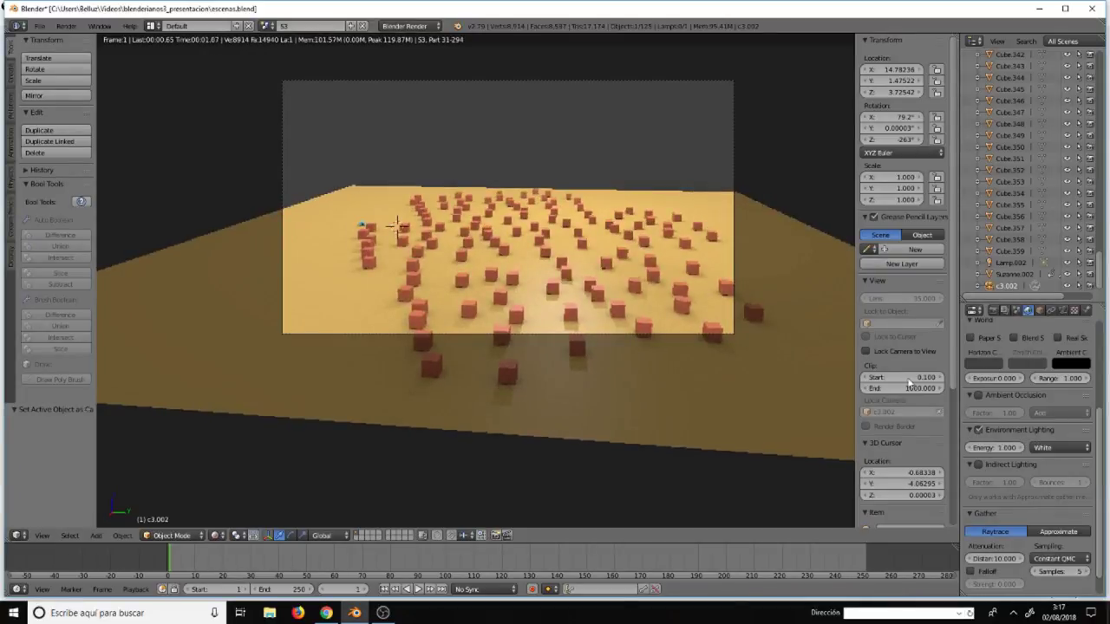
click(266, 25)
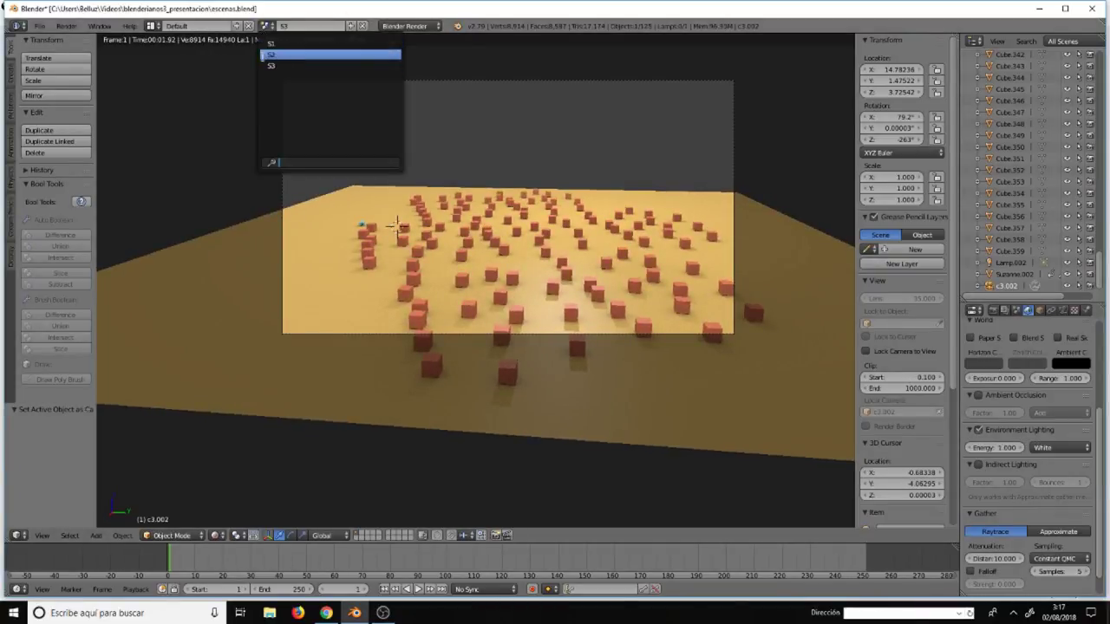
click(278, 54)
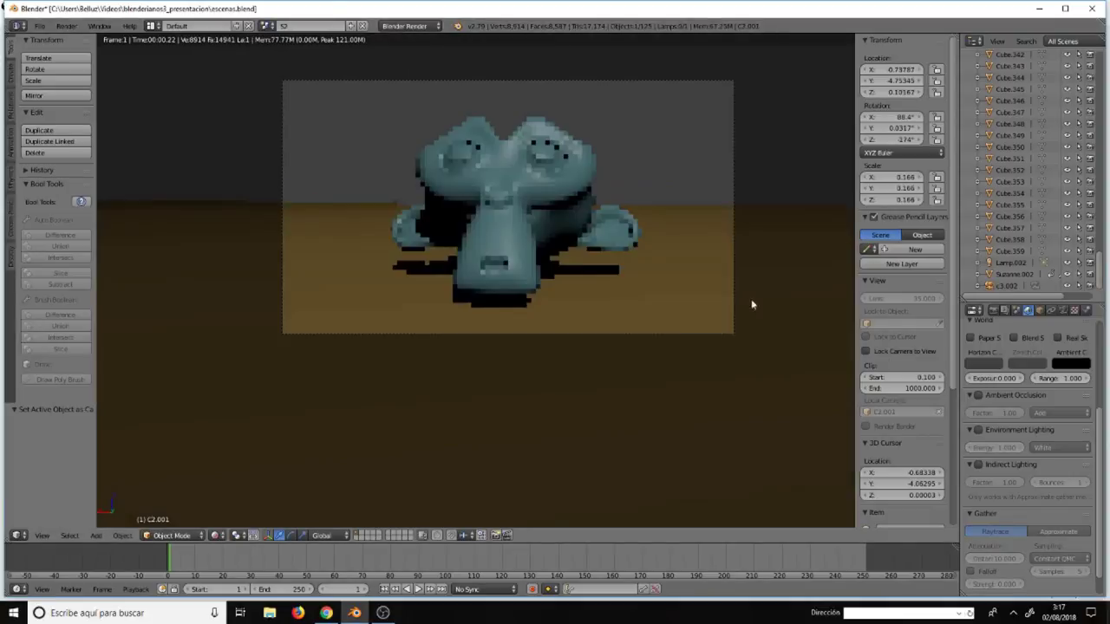
click(984, 466)
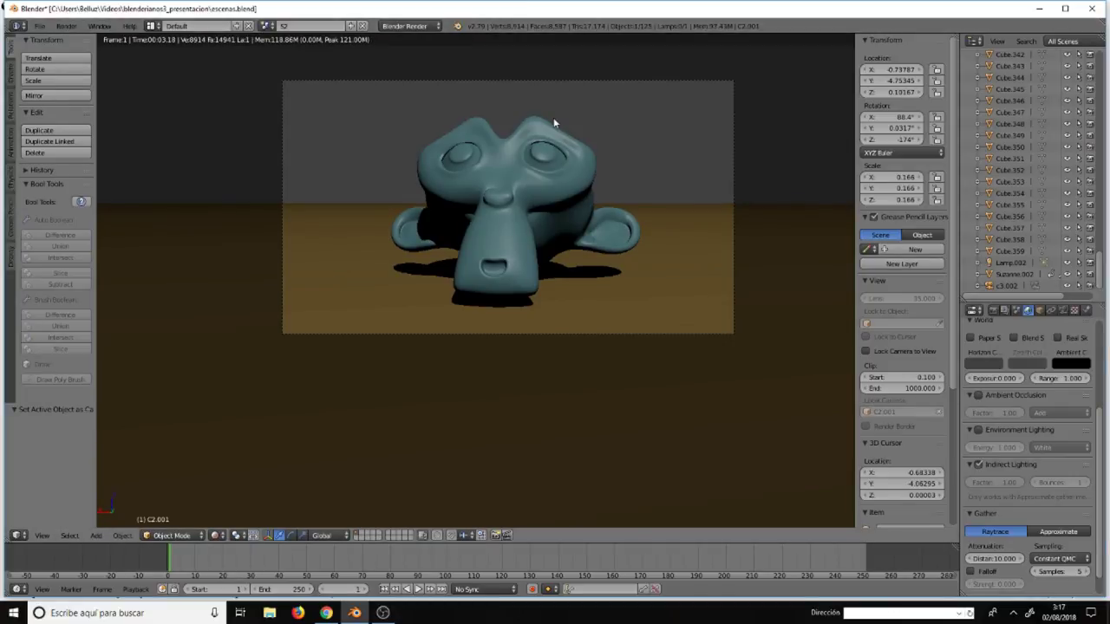
click(987, 433)
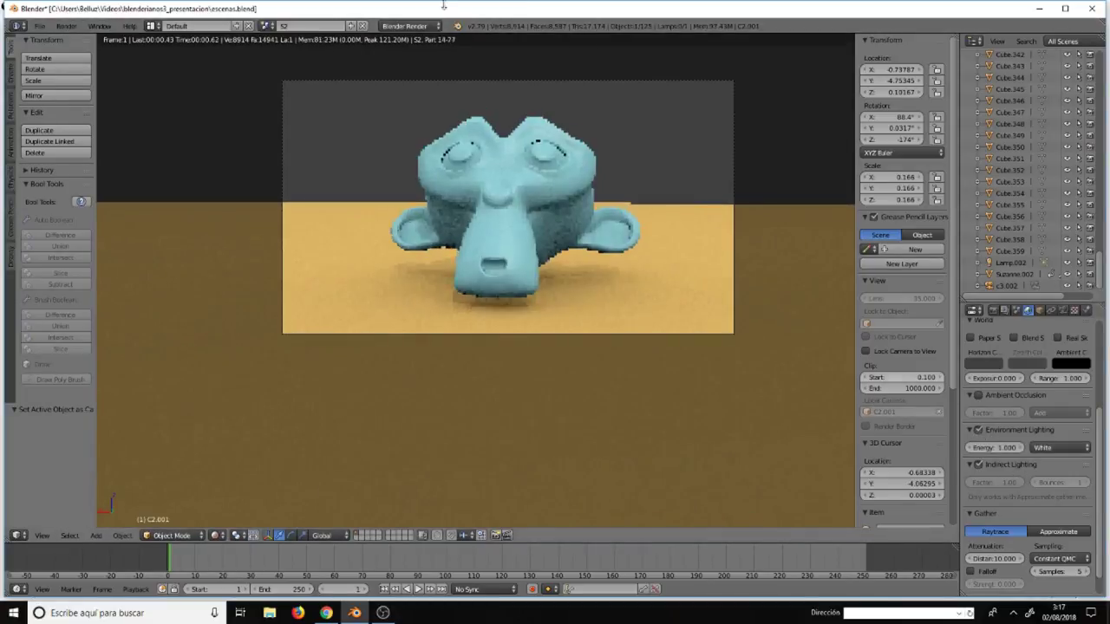
- Enable Indirect and Environment Lighting for S1, add Indirect Lighting to S3, and return to S1
click(266, 25)
click(275, 53)
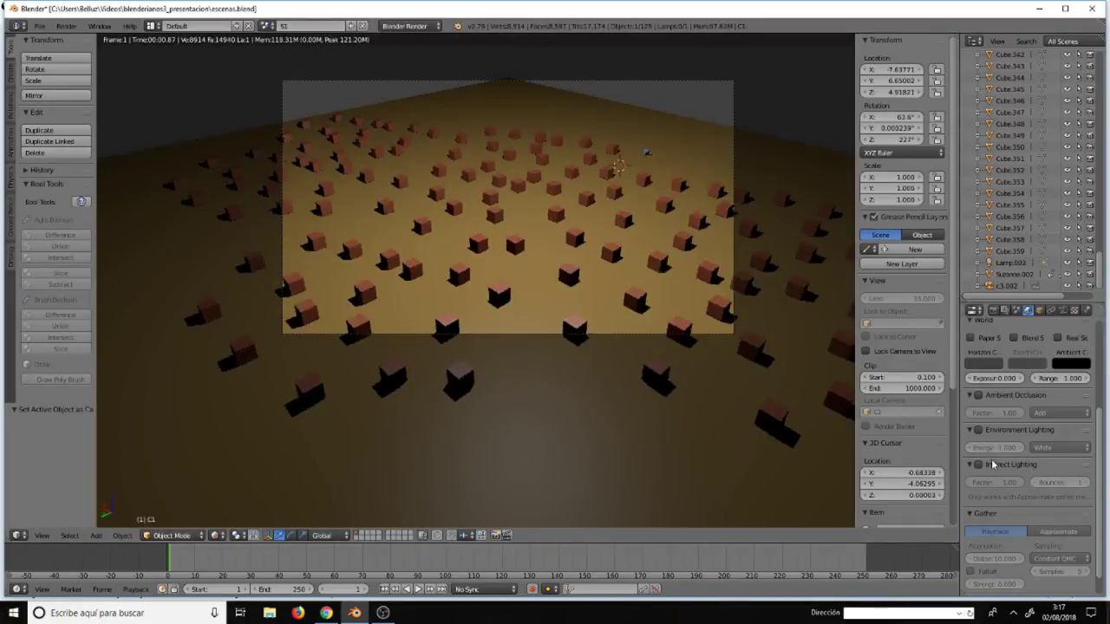
click(980, 465)
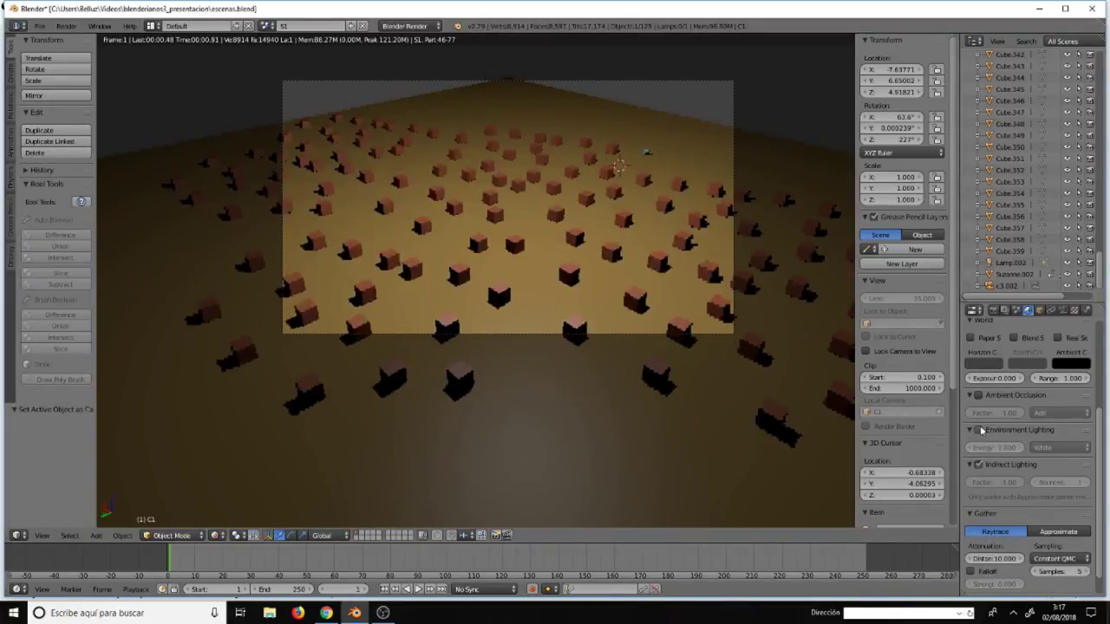
click(980, 431)
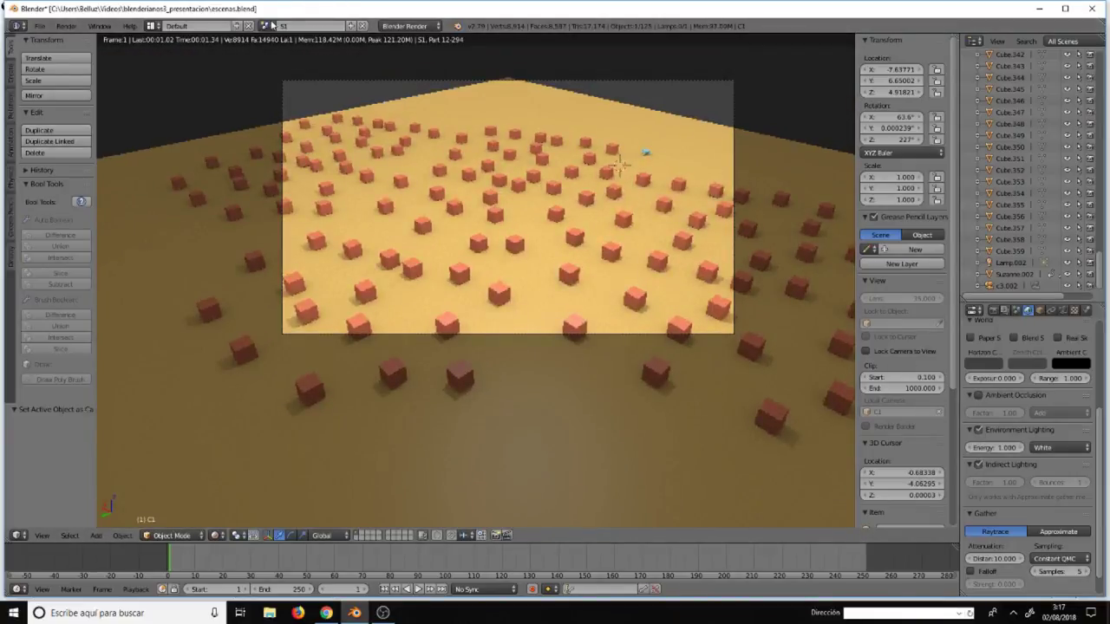
click(269, 25)
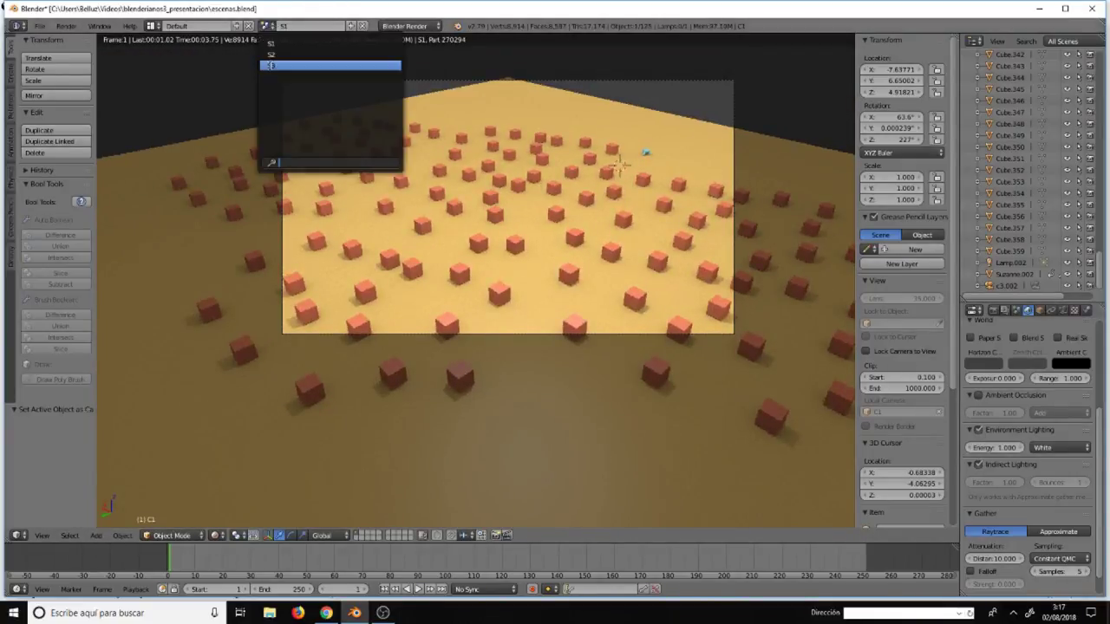
click(271, 65)
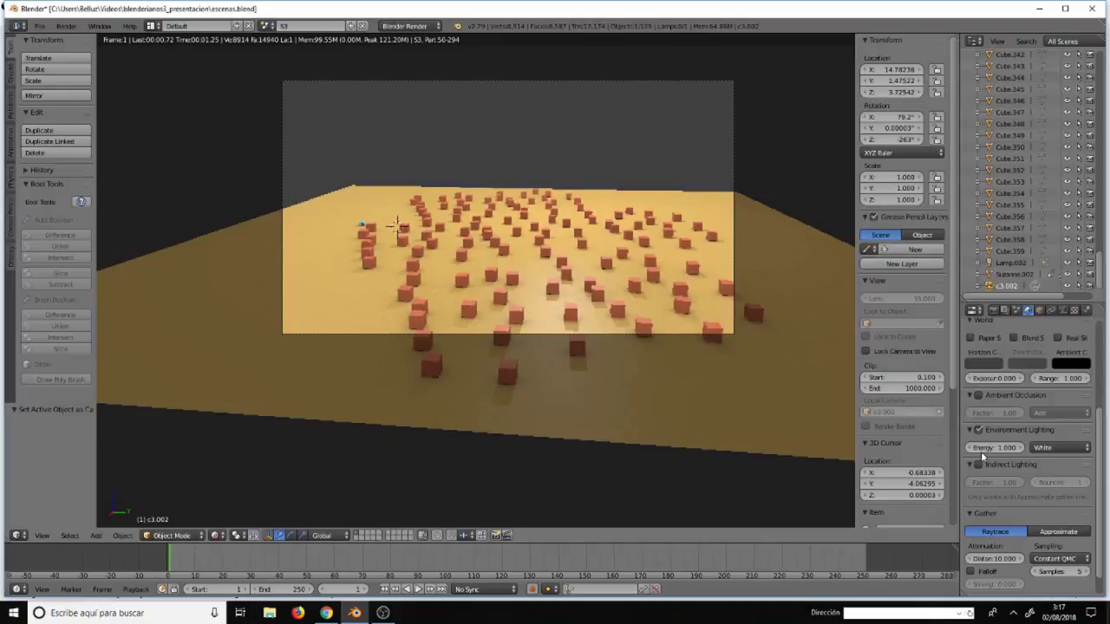
click(980, 466)
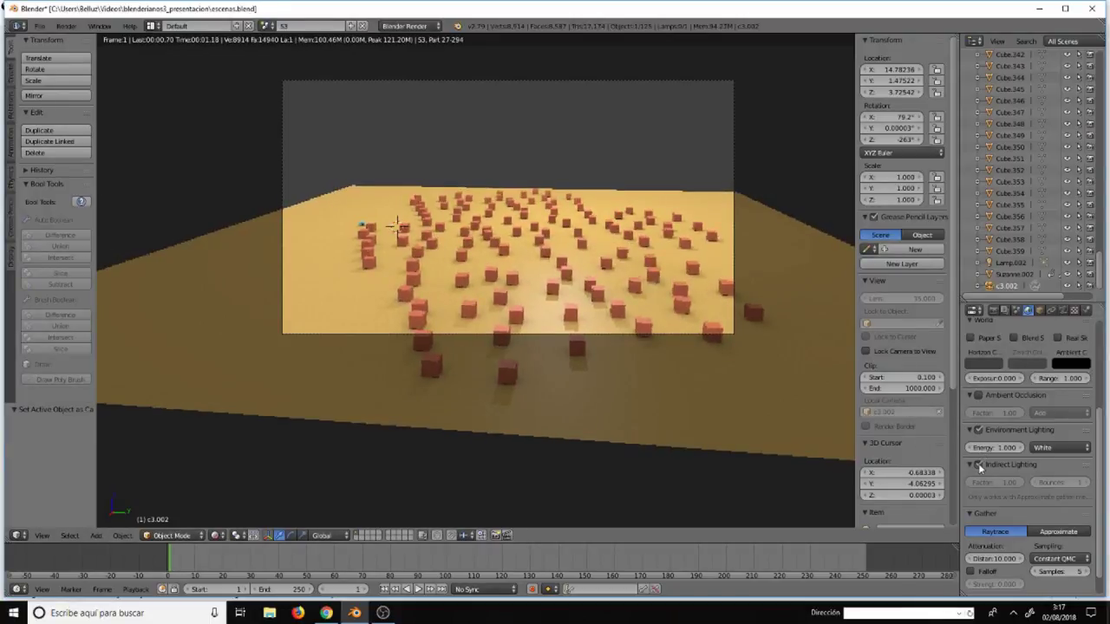
click(267, 25)
click(274, 43)
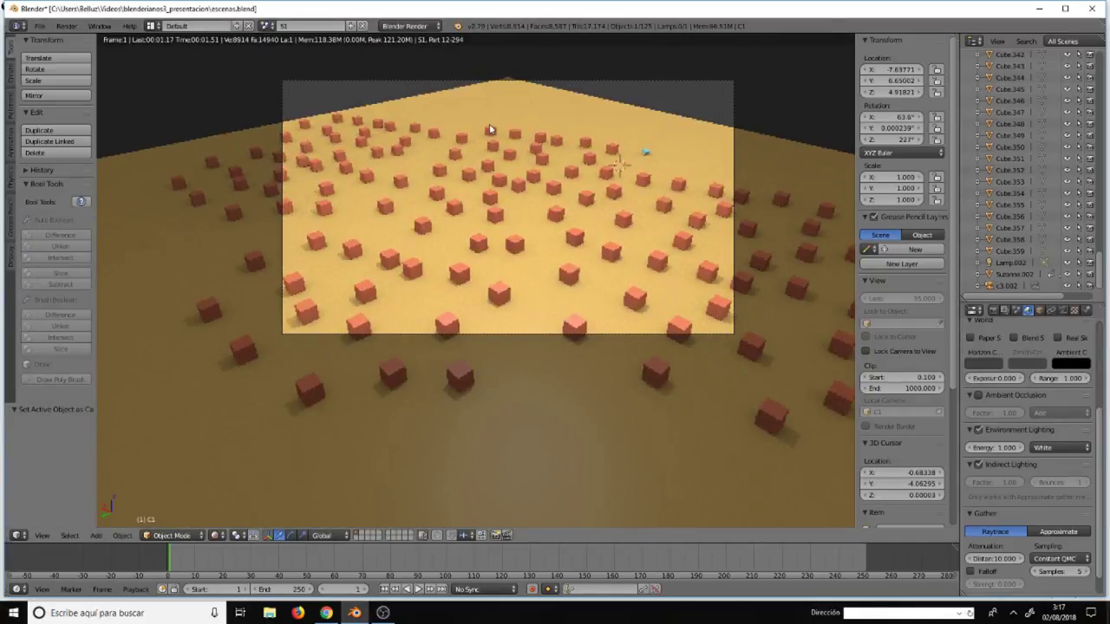
- In the Compositing layout, enable Use Nodes and Backdrop, then render S1 into the Render Layers node
click(182, 25)
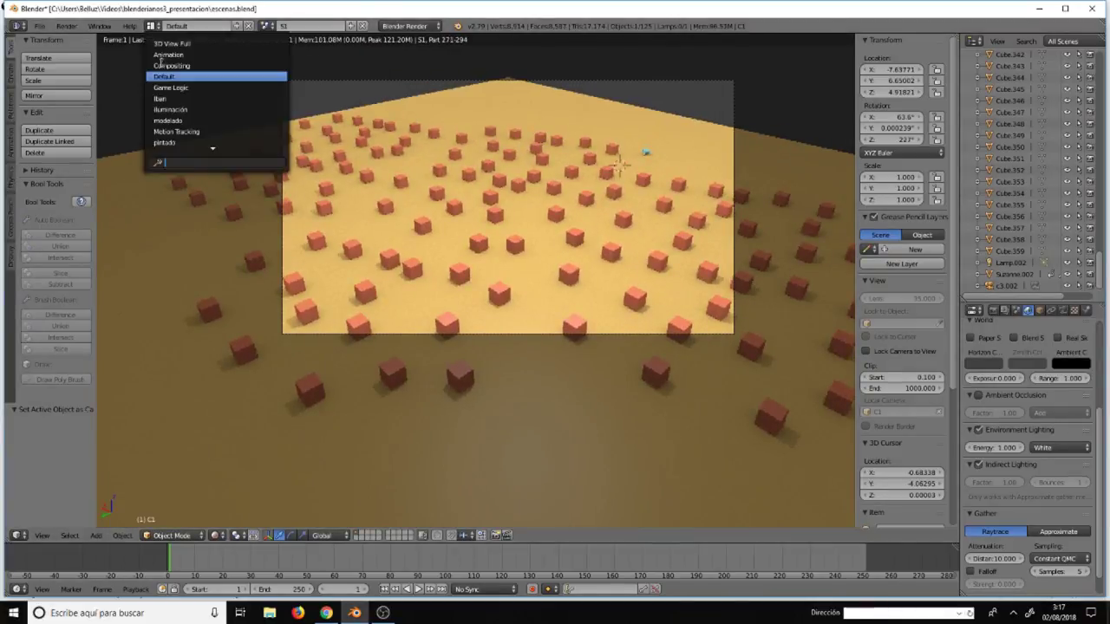
click(174, 65)
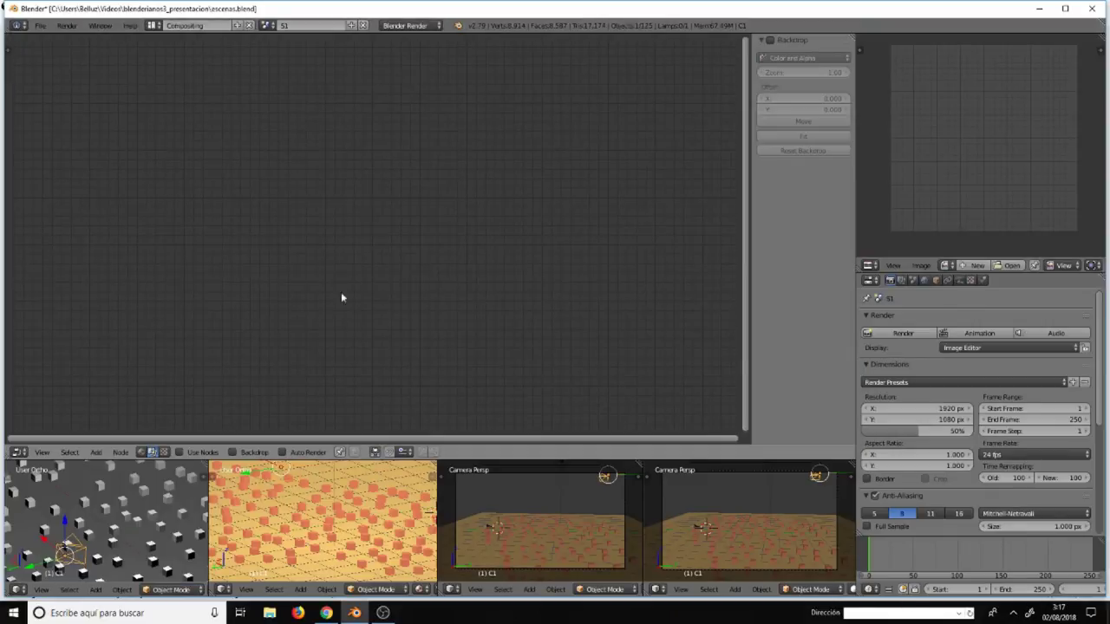
click(181, 451)
click(237, 454)
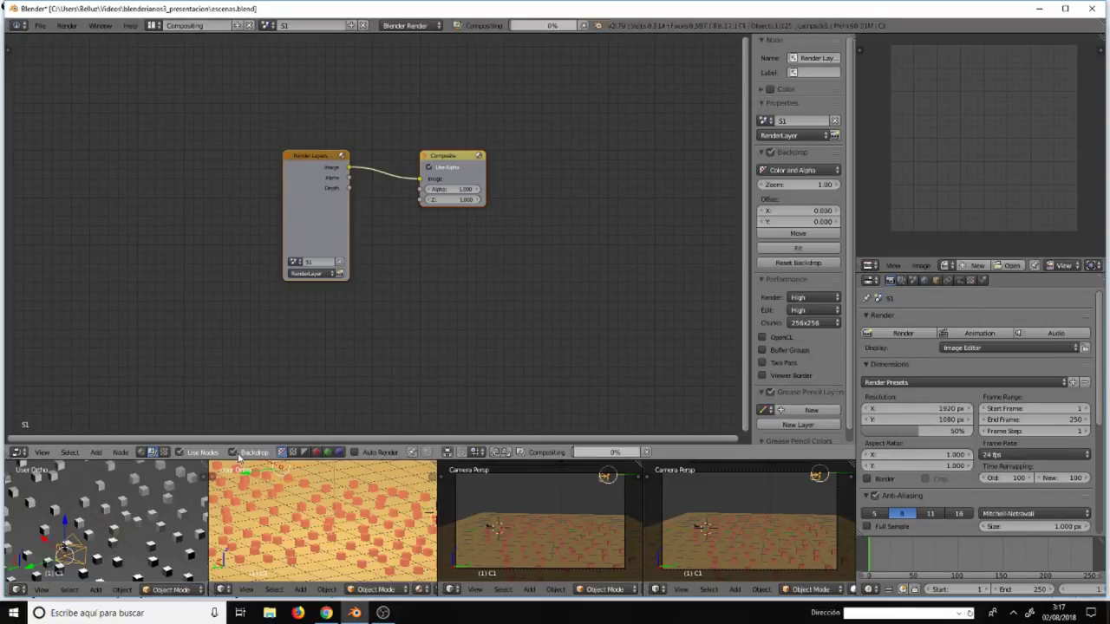
mouse_move(314, 156)
mouse_down()
mouse_move(172, 60)
mouse_move(141, 54)
mouse_up()
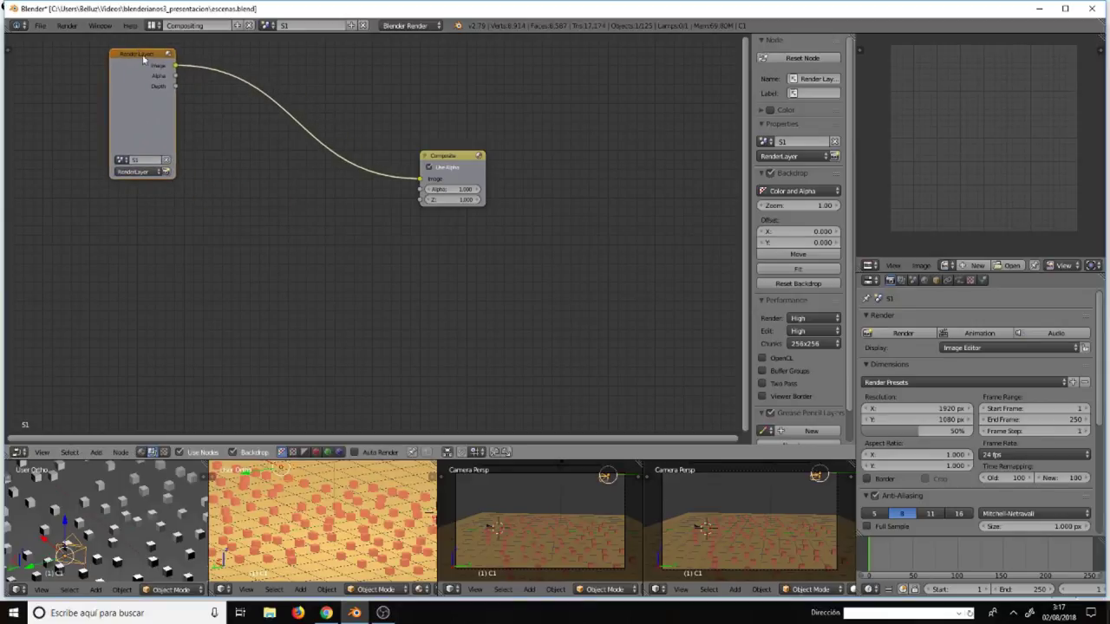
click(167, 173)
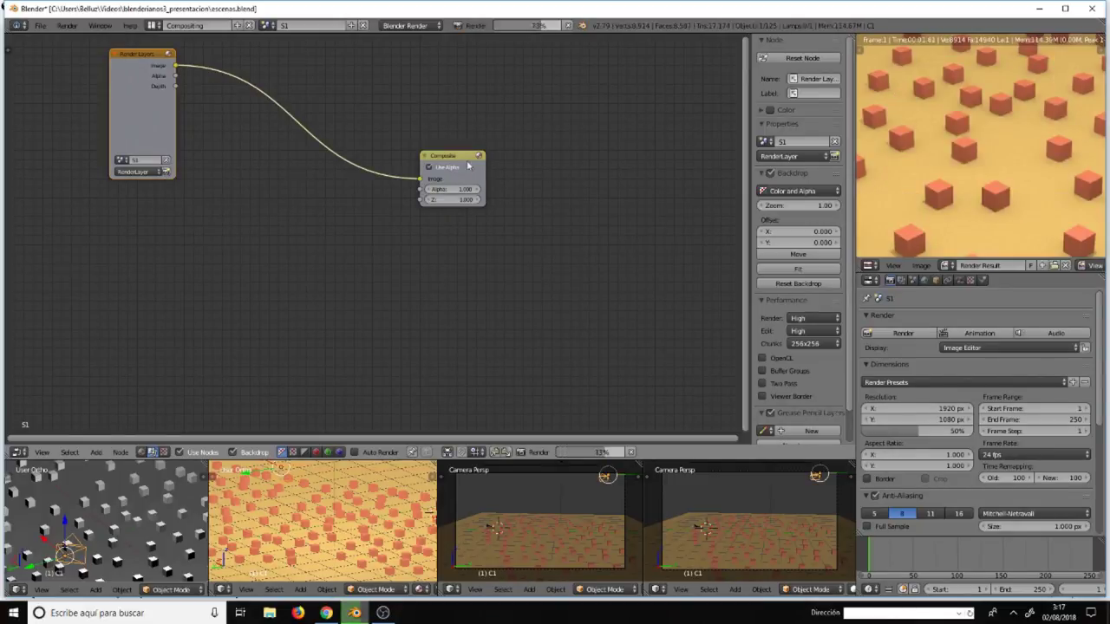
scroll(969, 158, down, 6)
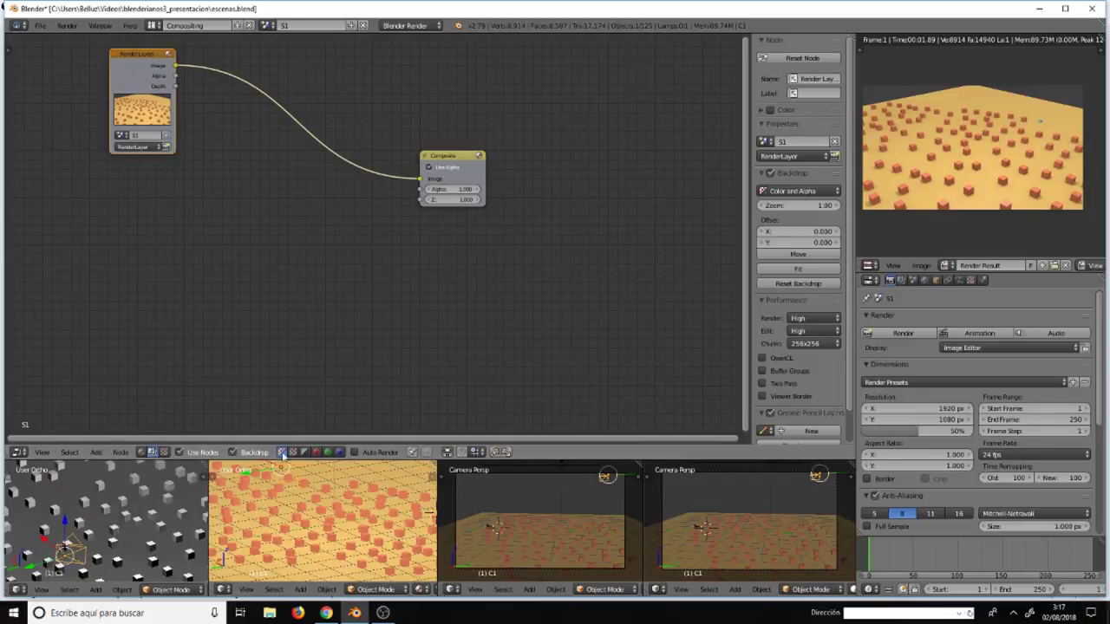
- Switch to the Default screen layout and back to Compositing
click(159, 26)
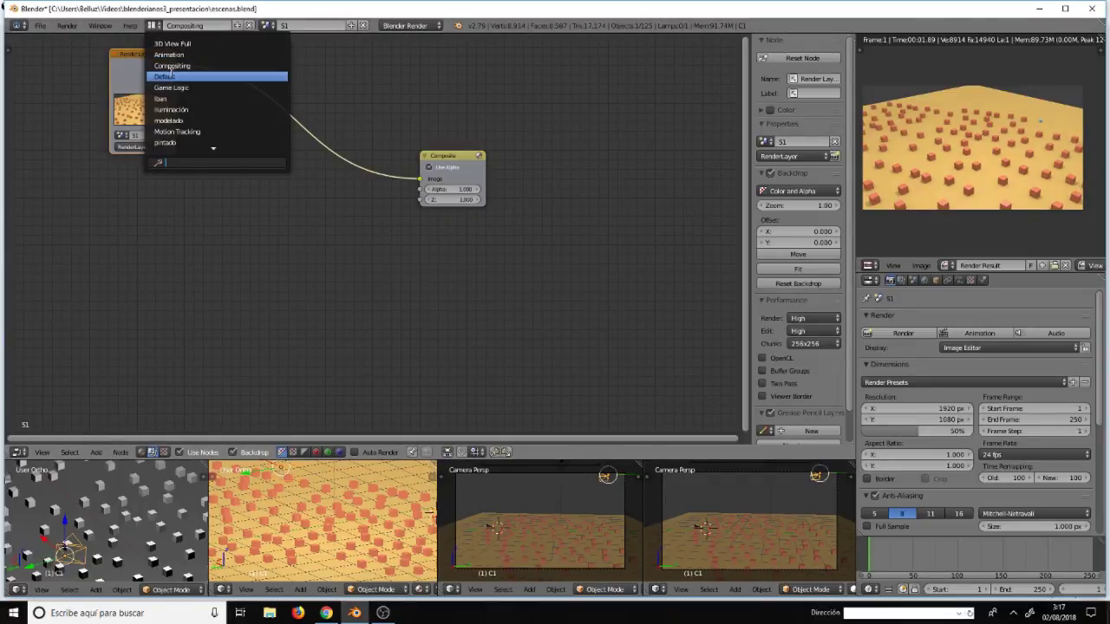
click(165, 77)
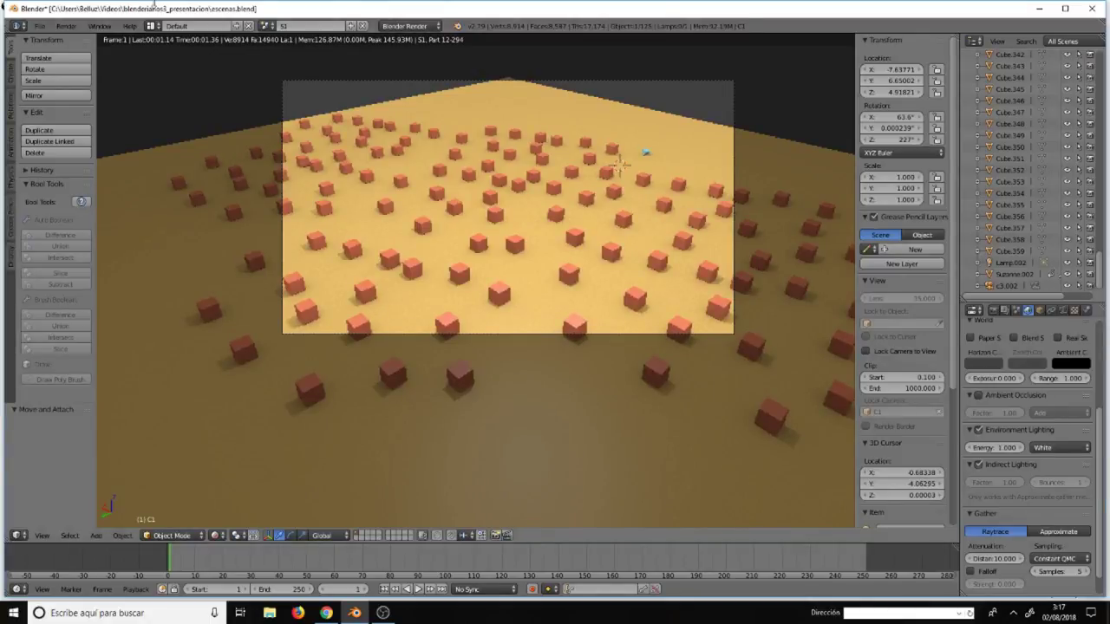
click(152, 26)
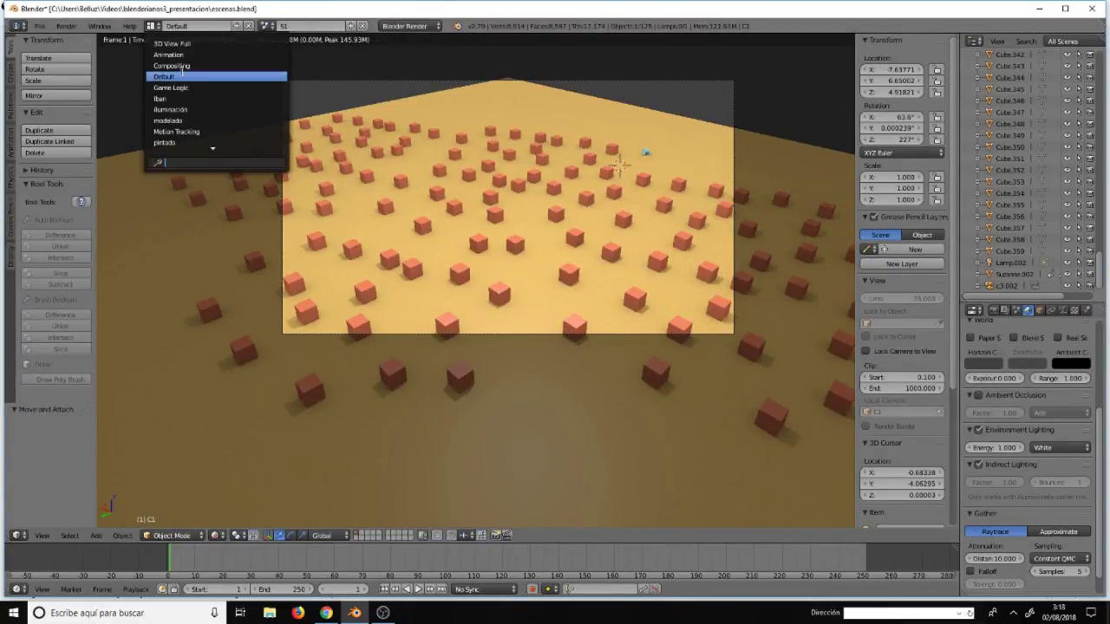
click(182, 67)
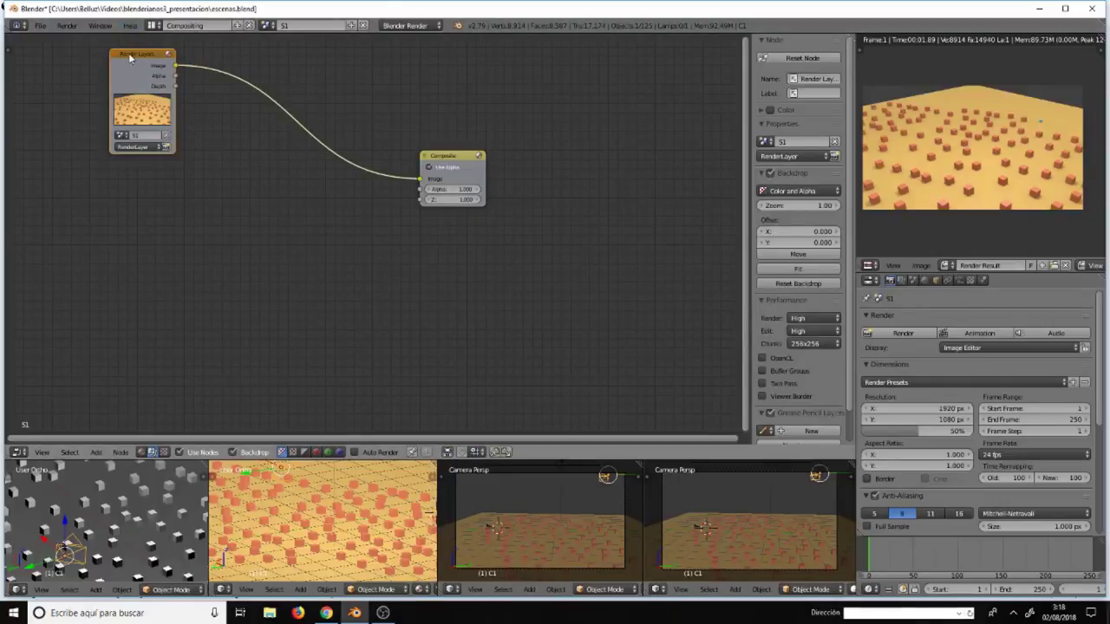
- Duplicate the Render Layers node twice, assigning the copies to scenes S2 and S3
key(shift+d)
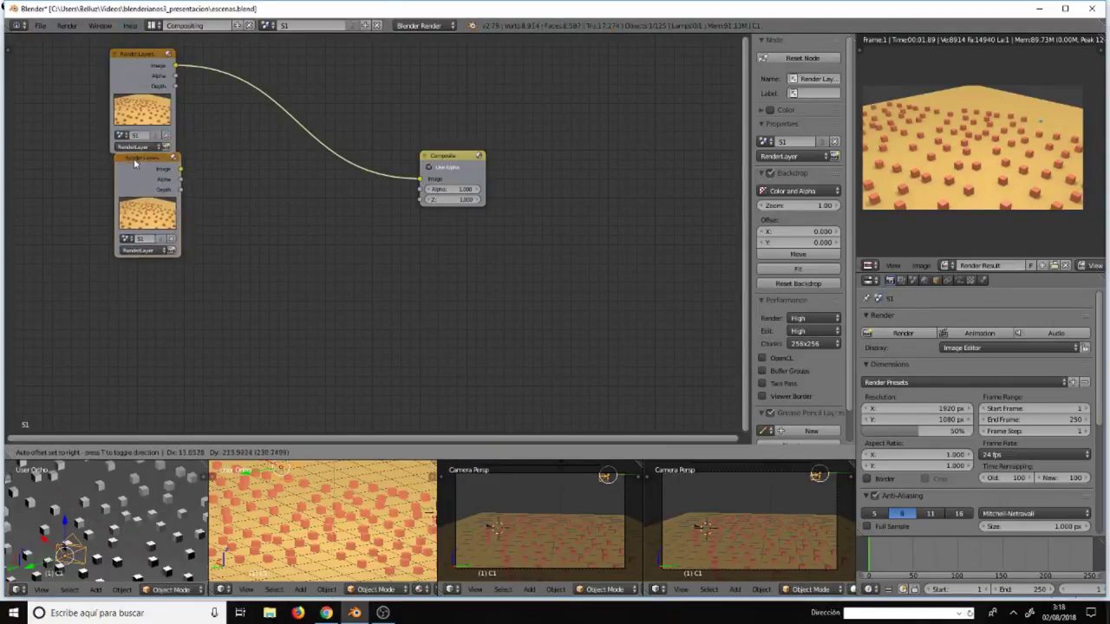
click(133, 170)
key(shift+d)
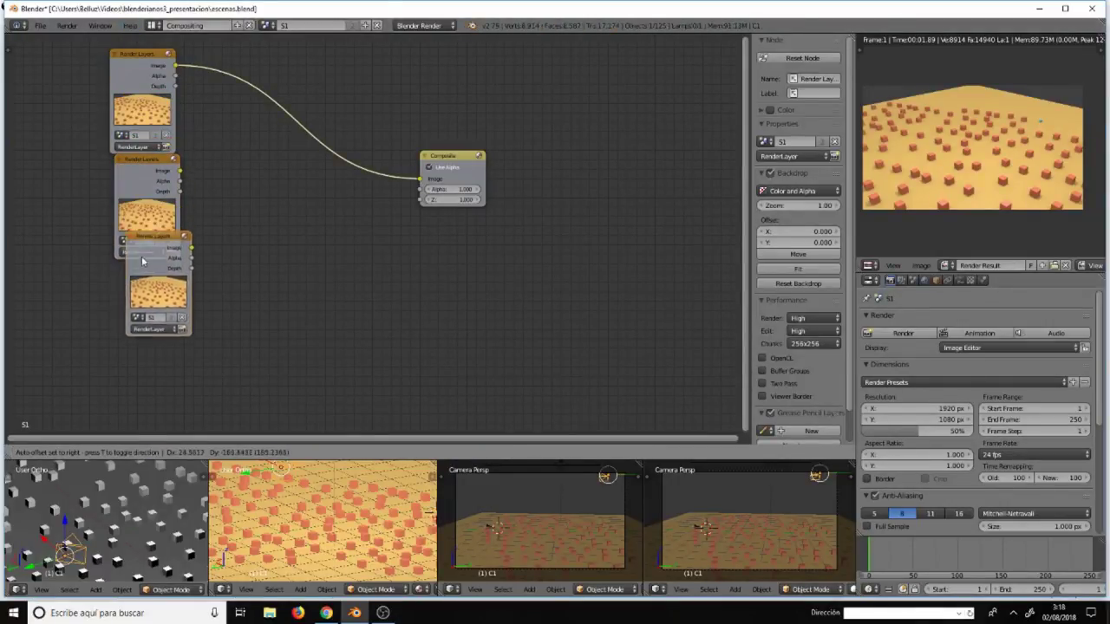
click(132, 281)
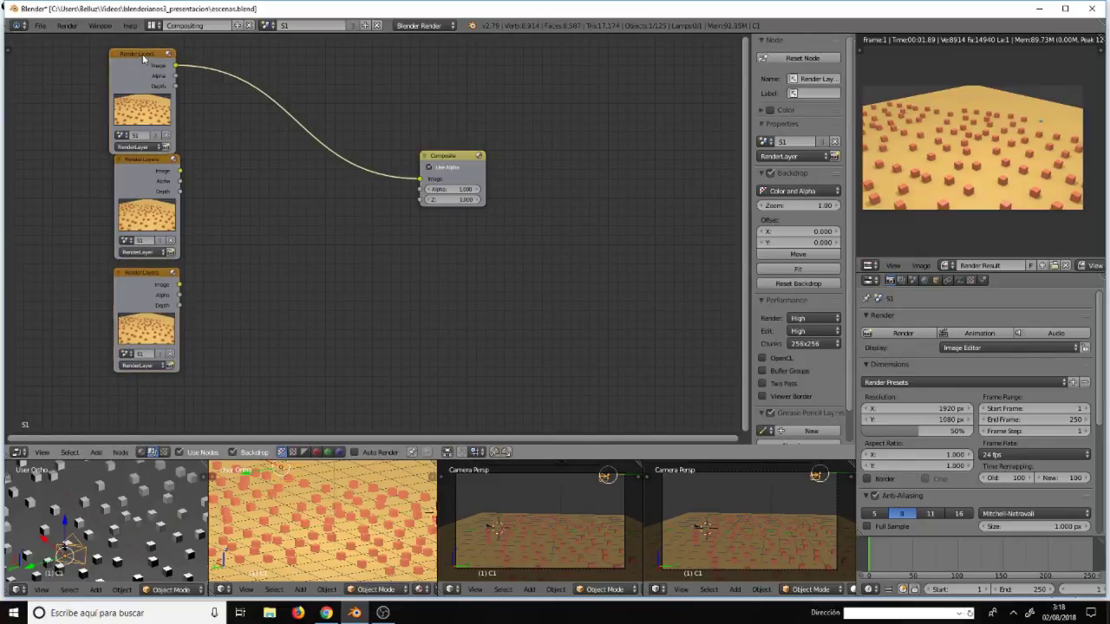
drag(143, 61, 146, 53)
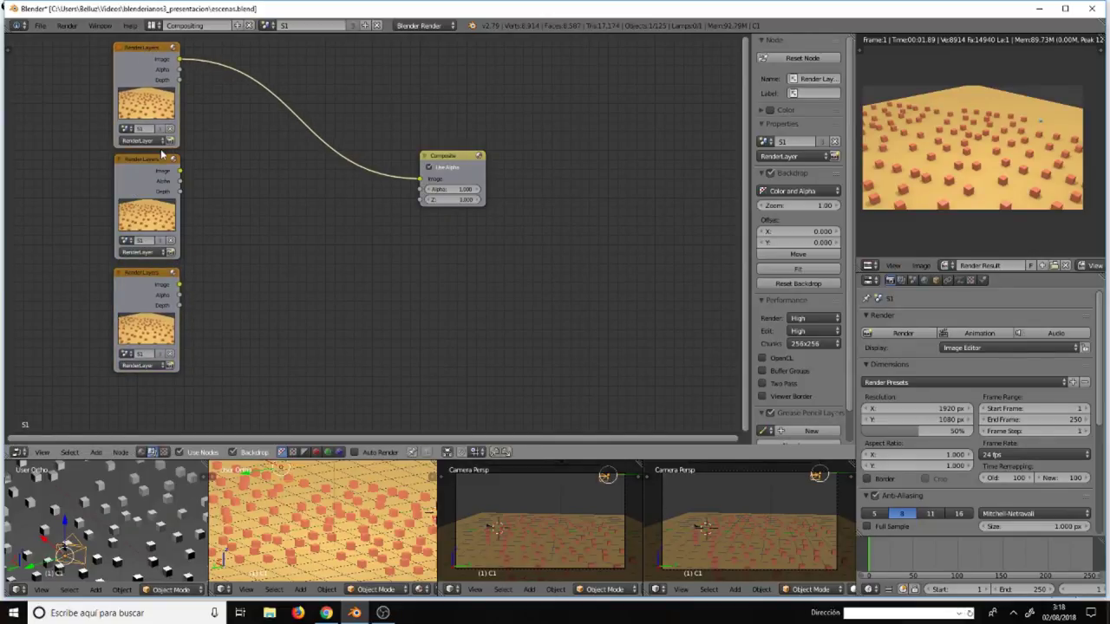
click(127, 240)
click(131, 263)
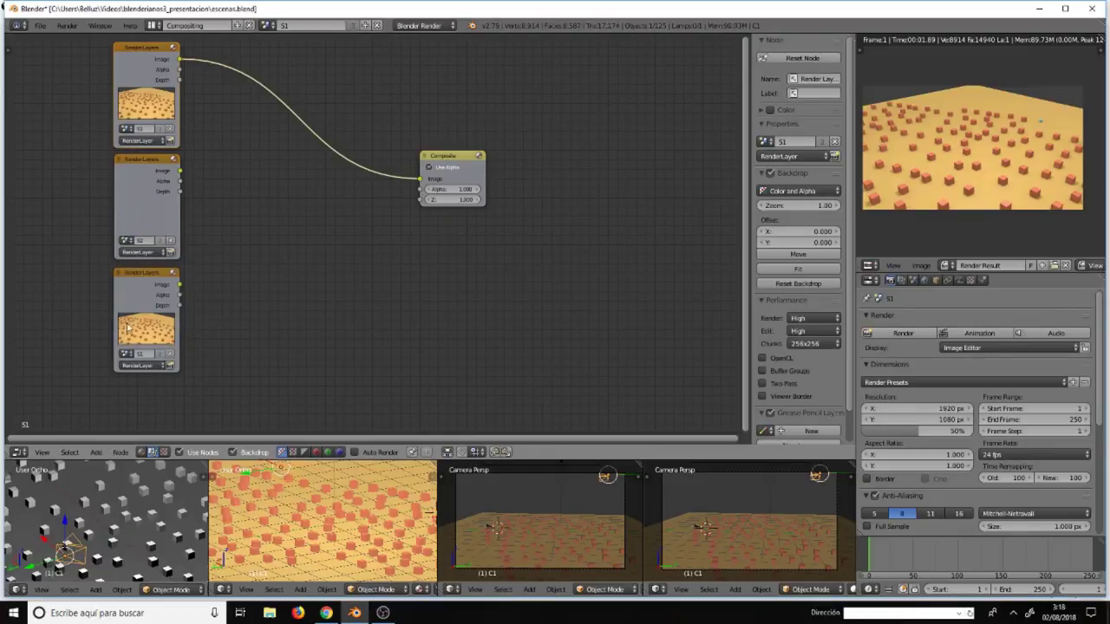
click(125, 358)
click(142, 389)
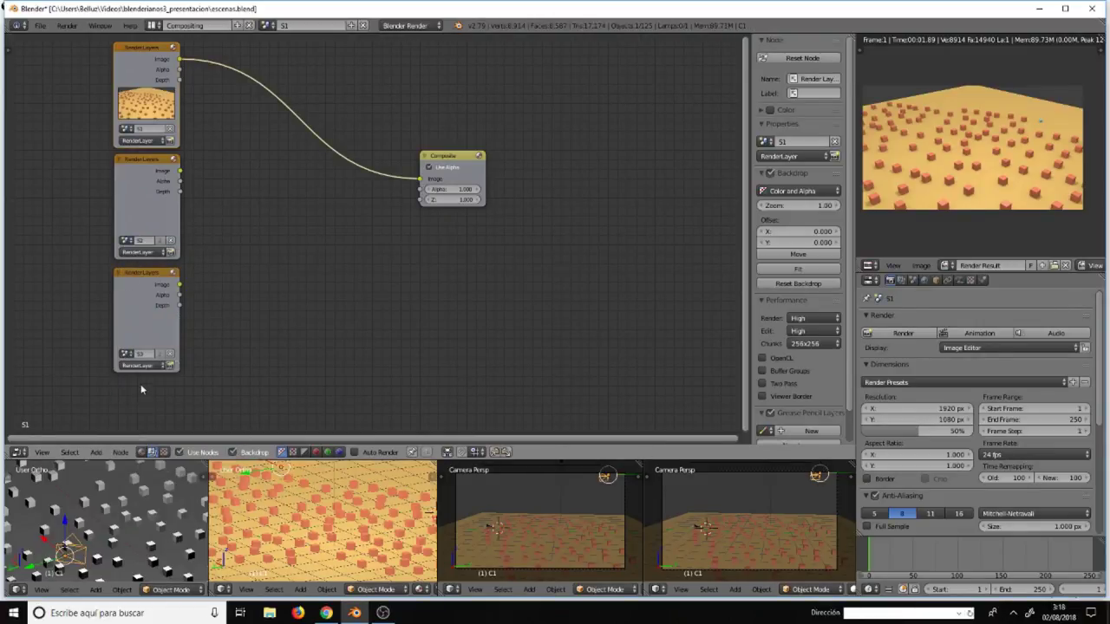
- Render the S2 and S3 Render Layers nodes and move the Composite node further right
click(170, 253)
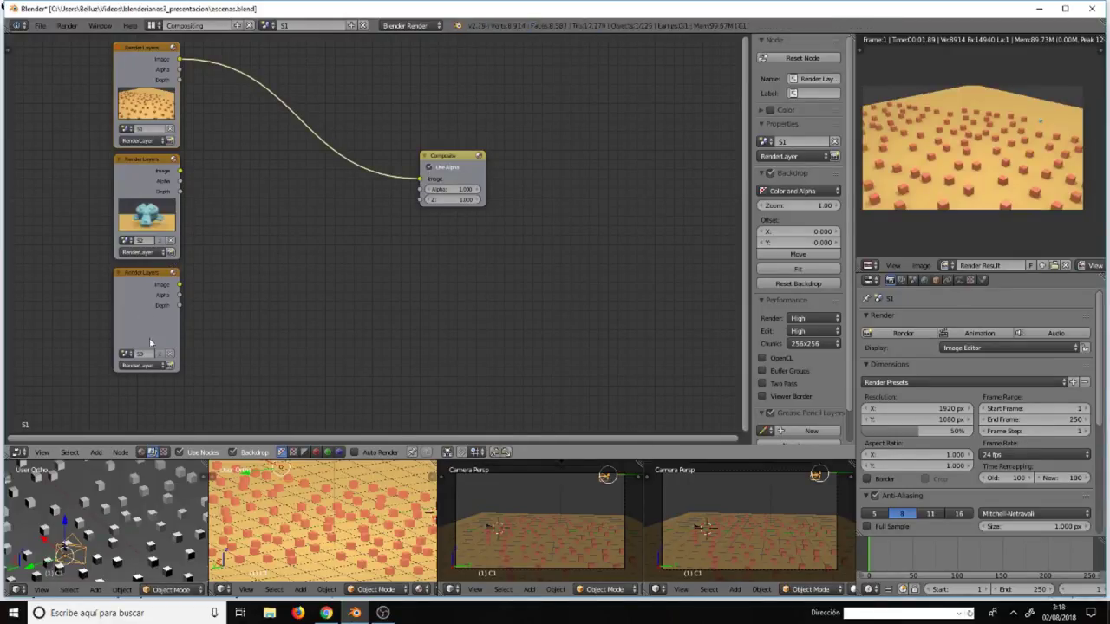
click(169, 364)
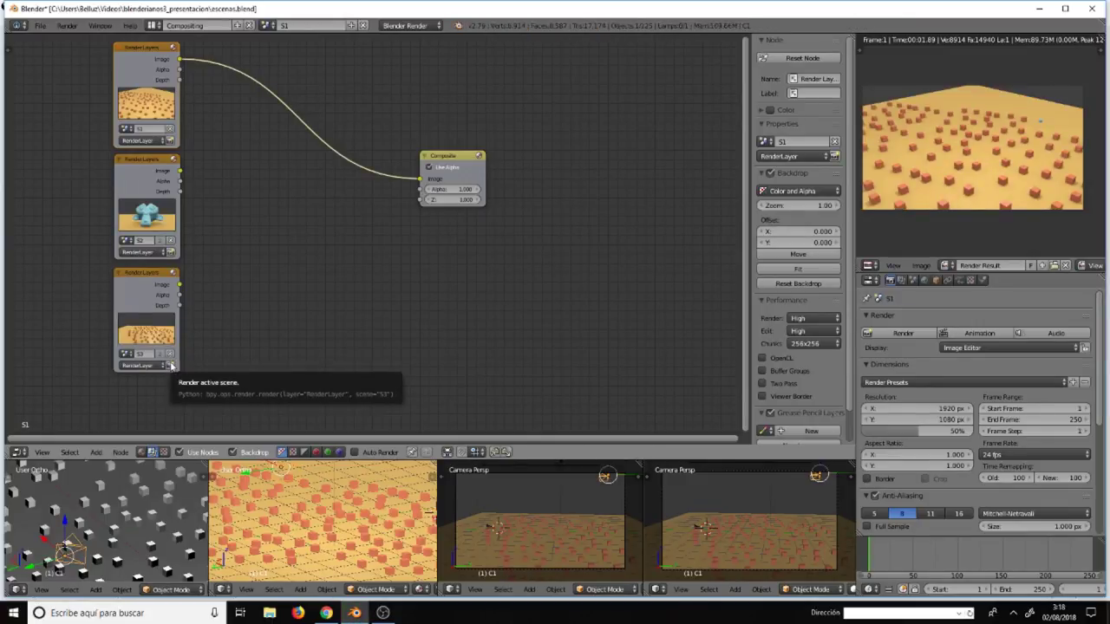
drag(448, 165, 709, 124)
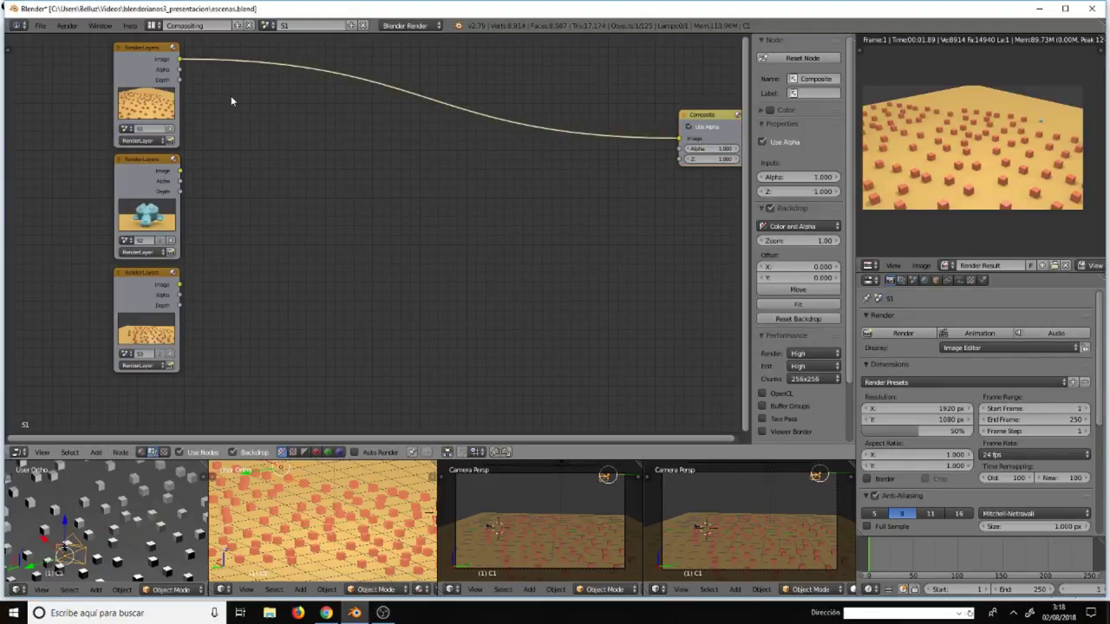
key(shift+a)
mouse_move(210, 132)
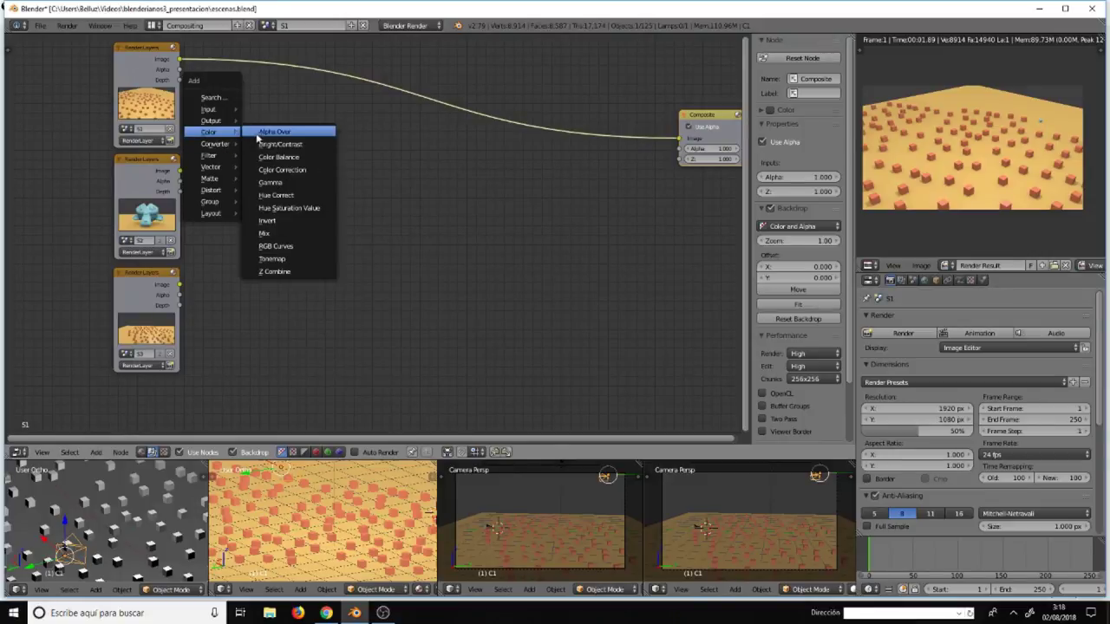
- Insert an Alpha Over node into the existing link and feed the S2 monkey render into it
click(276, 132)
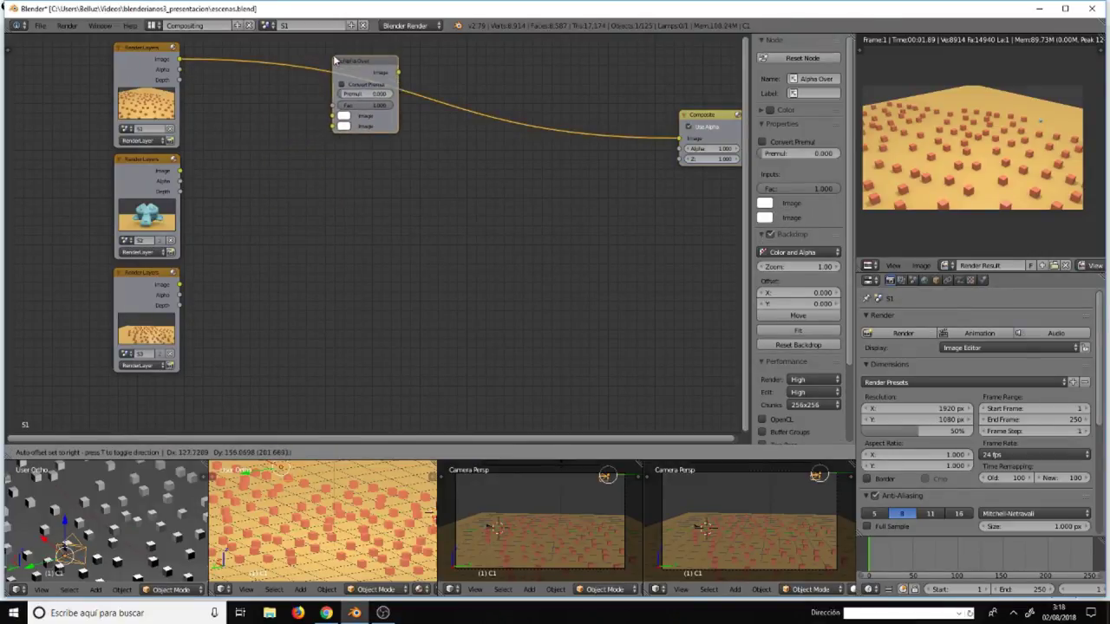
click(410, 69)
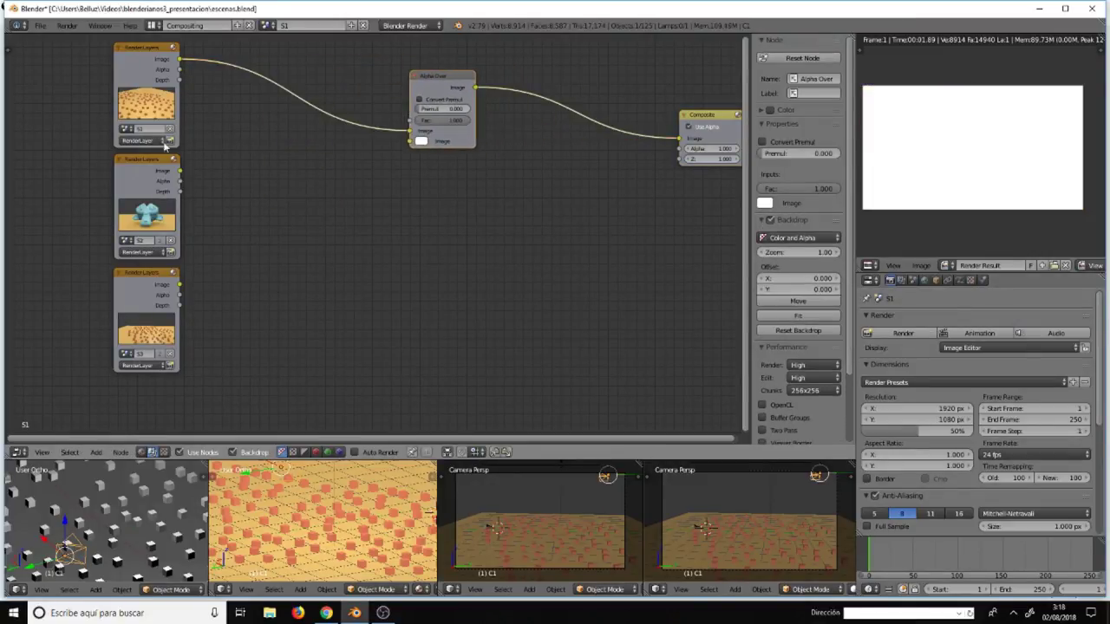
mouse_move(179, 171)
mouse_down()
mouse_move(347, 164)
mouse_move(413, 141)
mouse_up()
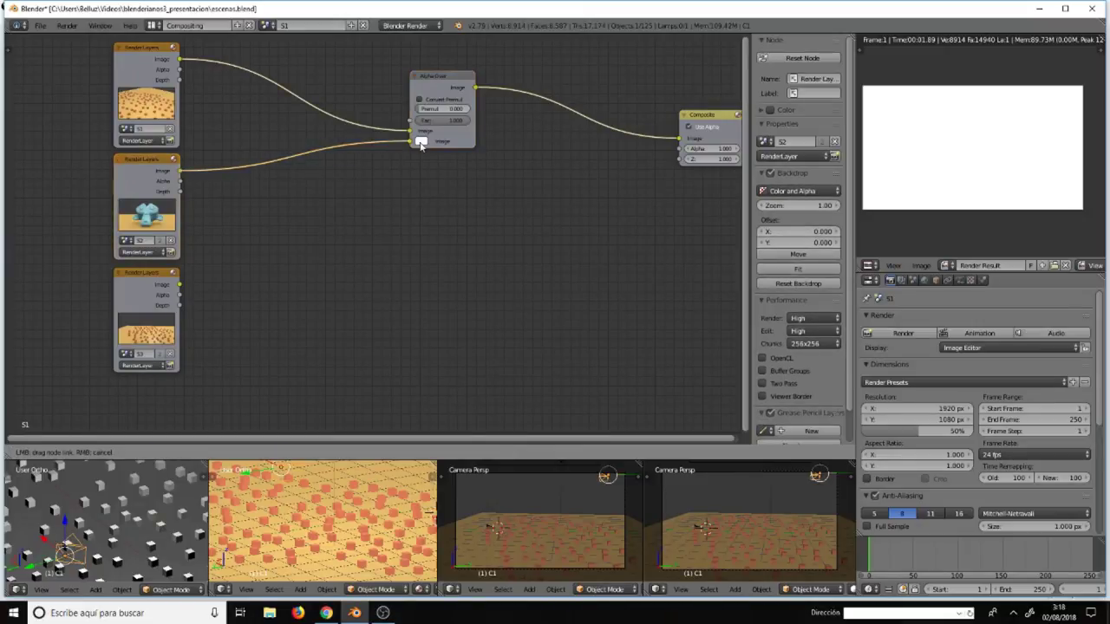
drag(445, 76, 374, 83)
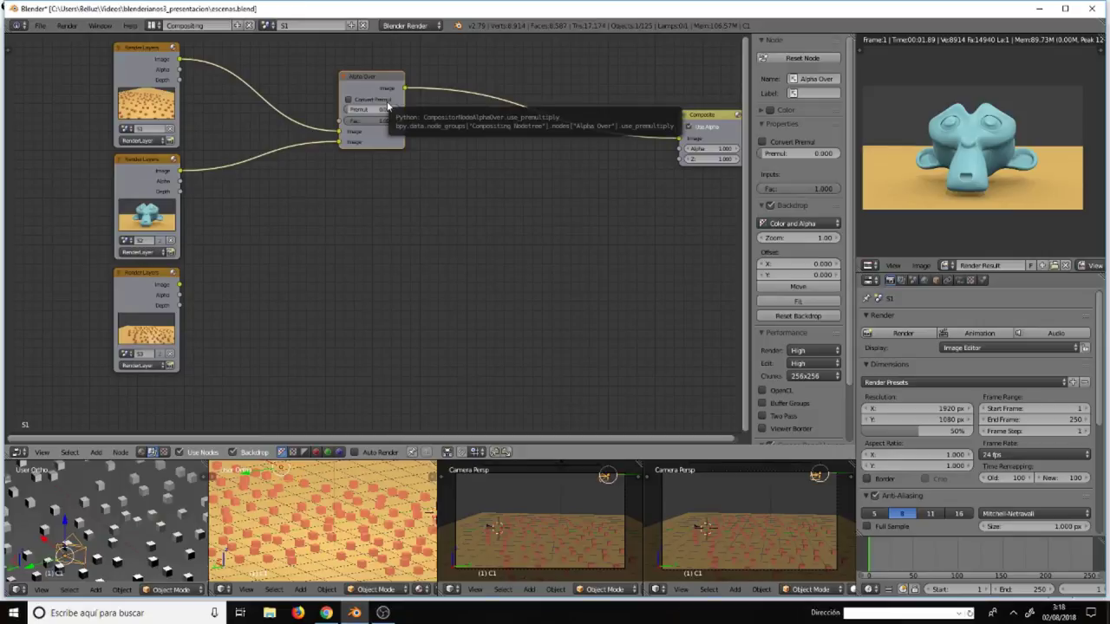
- Duplicate the Alpha Over, chain the first Alpha Over and the S3 render into it, and preview the result
key(shift+d)
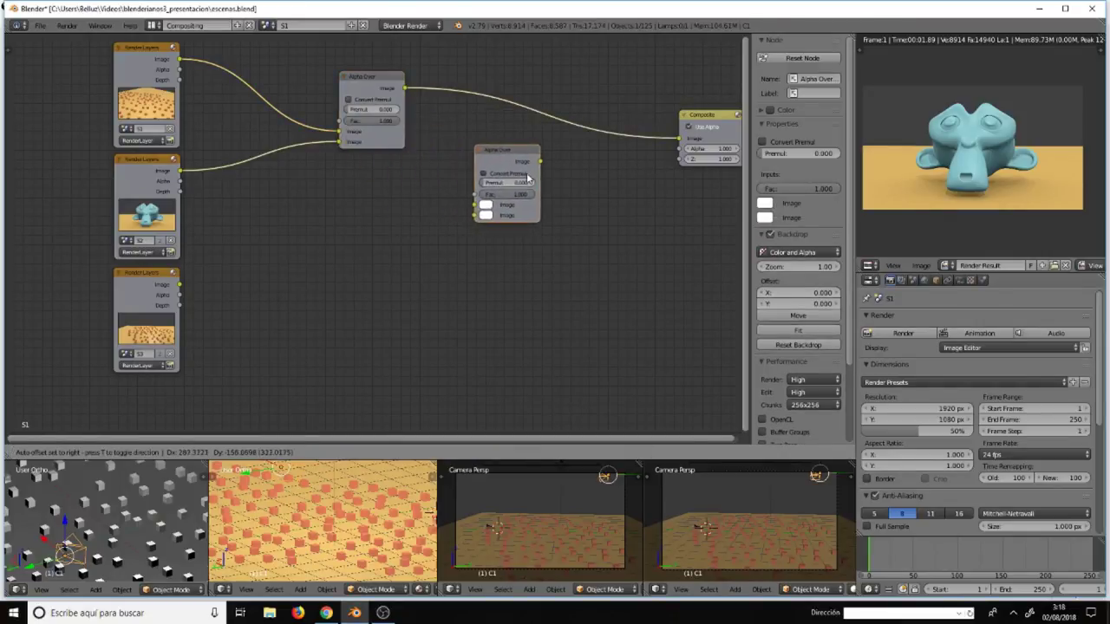
click(476, 127)
drag(406, 88, 483, 203)
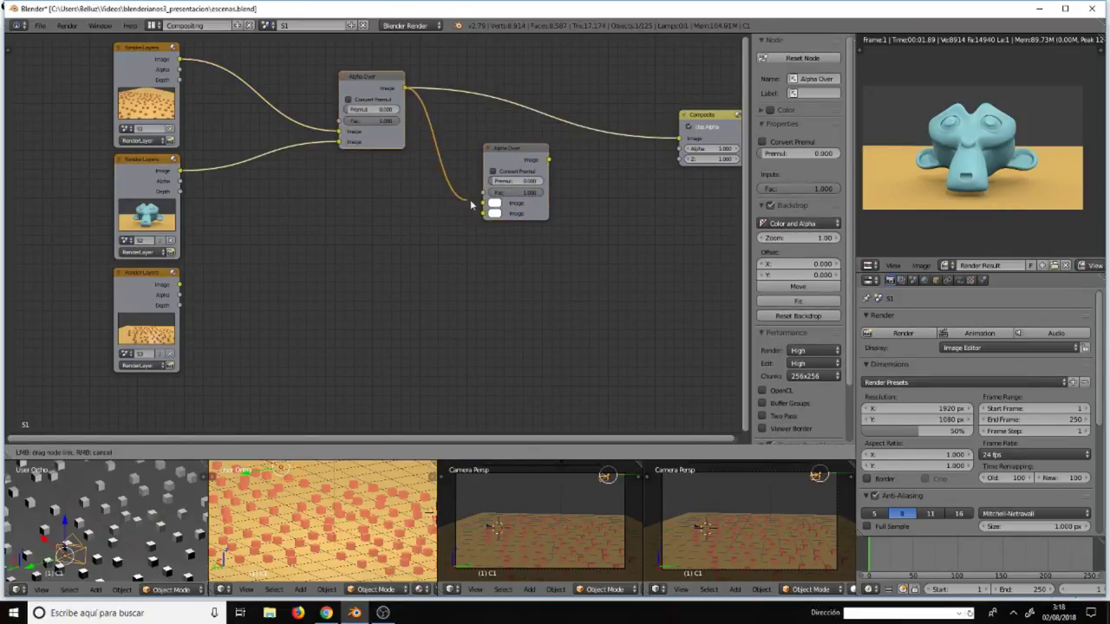
drag(180, 284, 483, 214)
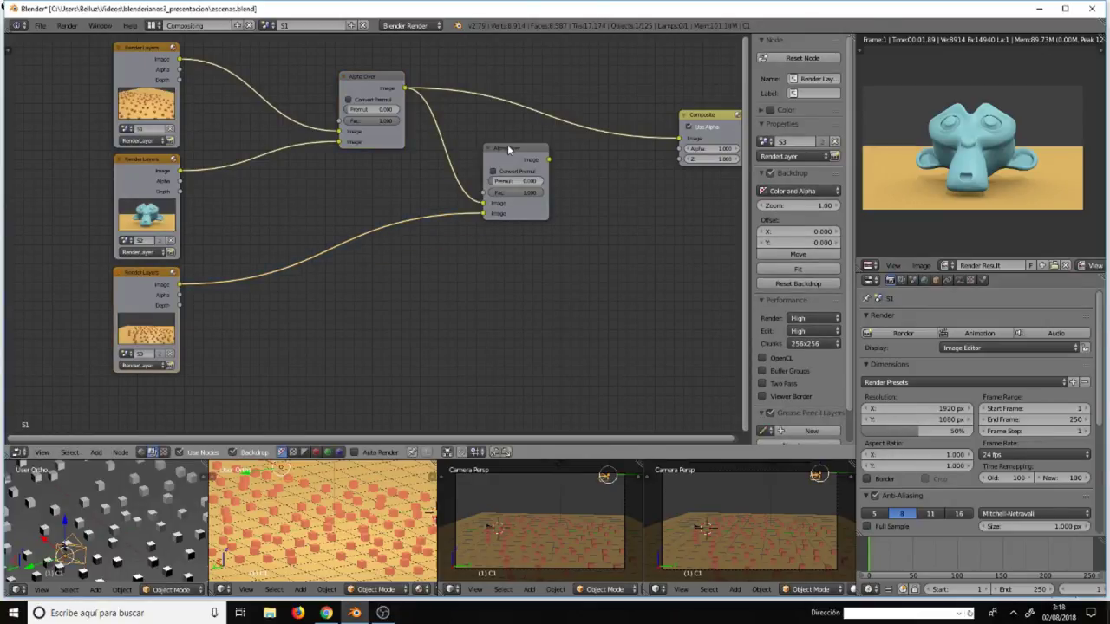
ctrl+shift+click(507, 144)
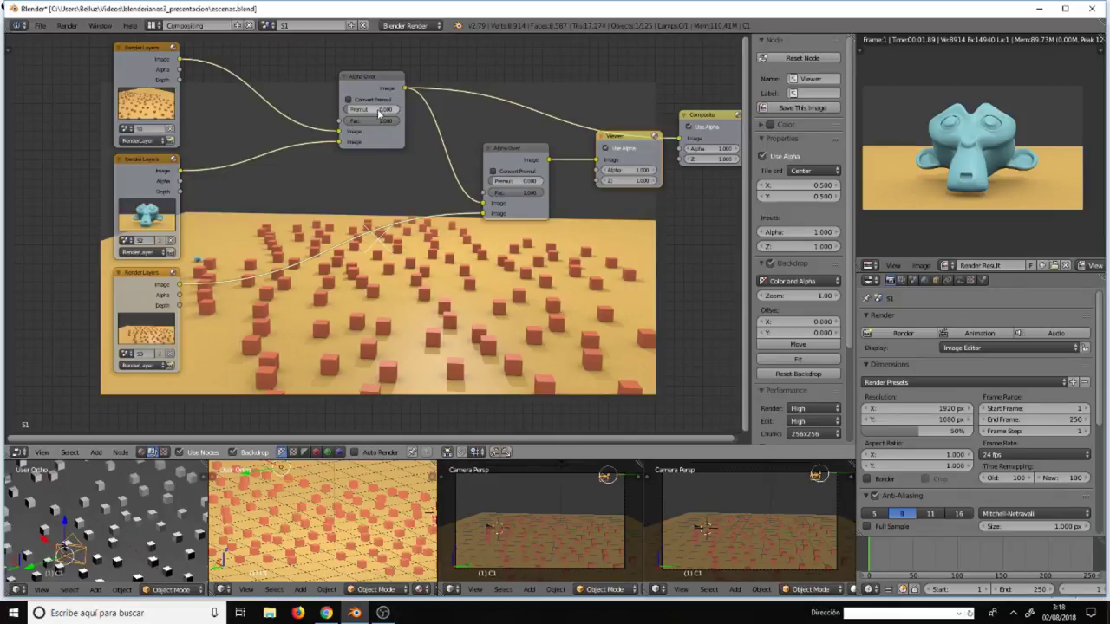
- Test translucent blends with the Alpha Over factors at 0.455 and 0.345, then restore both to 1.000
drag(397, 123, 373, 123)
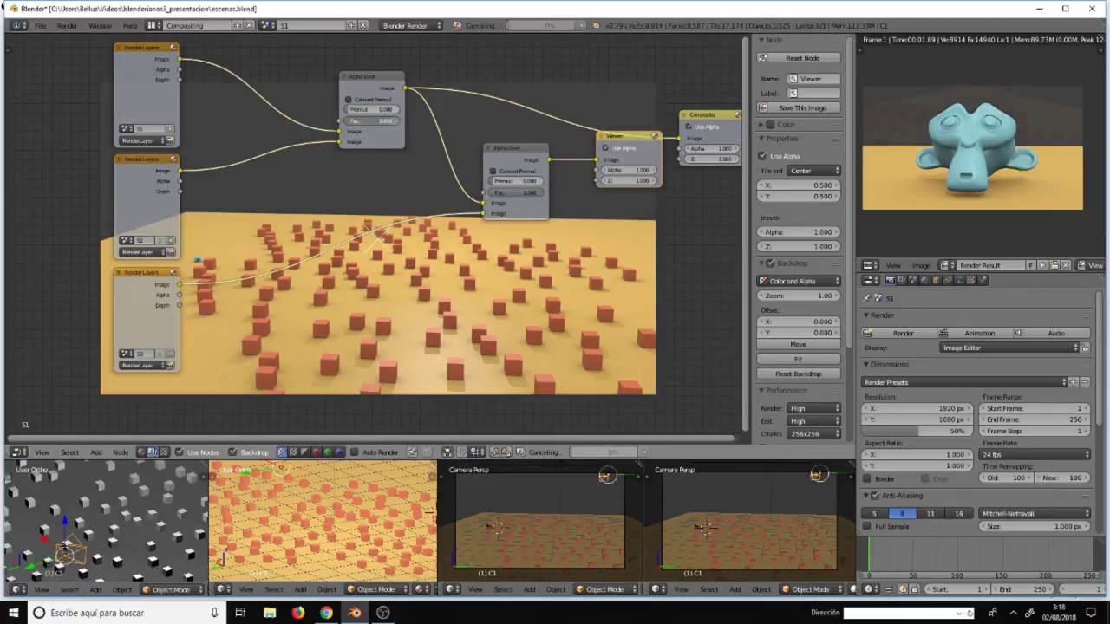
drag(541, 195, 364, 202)
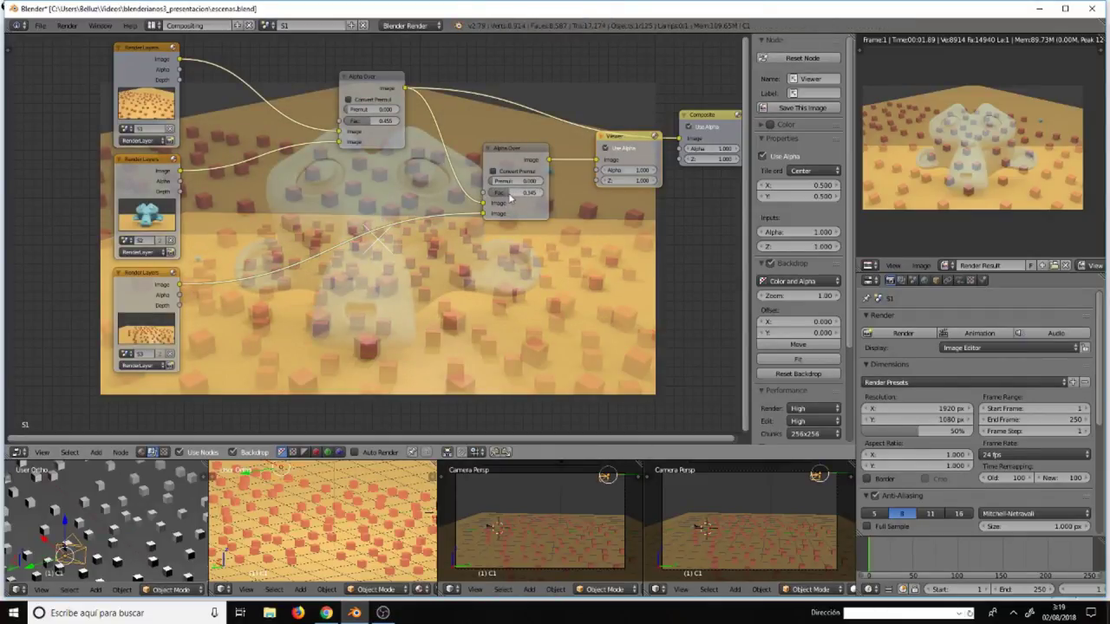
drag(512, 199, 555, 199)
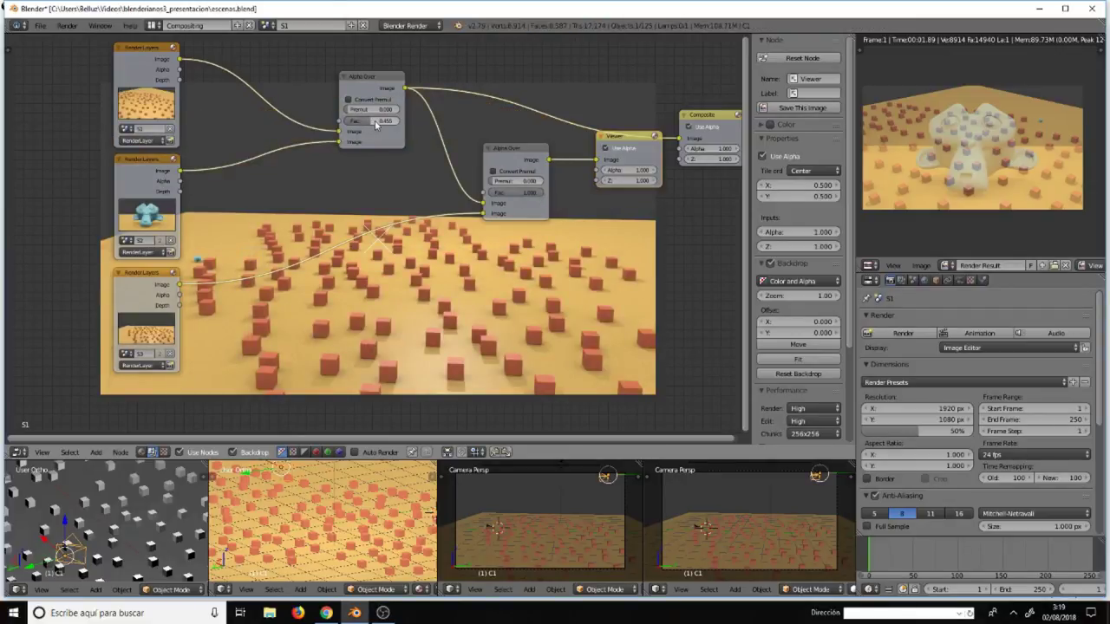
drag(376, 126, 399, 125)
- Move the first Alpha Over node right and shift the three Render Layers nodes left
click(372, 77)
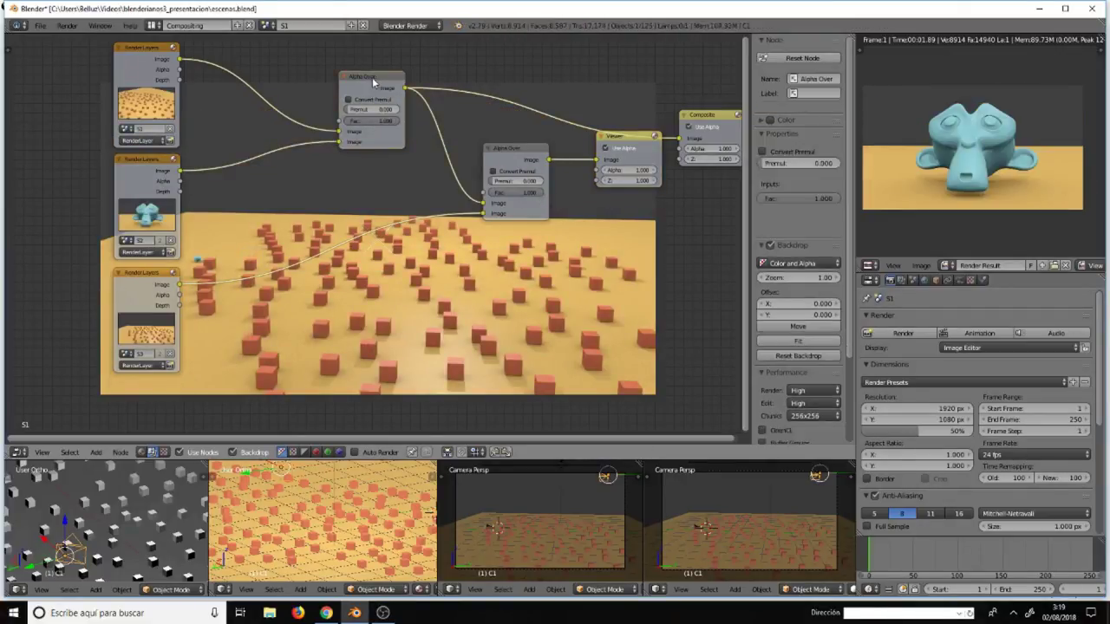
drag(372, 77, 406, 72)
drag(148, 49, 96, 52)
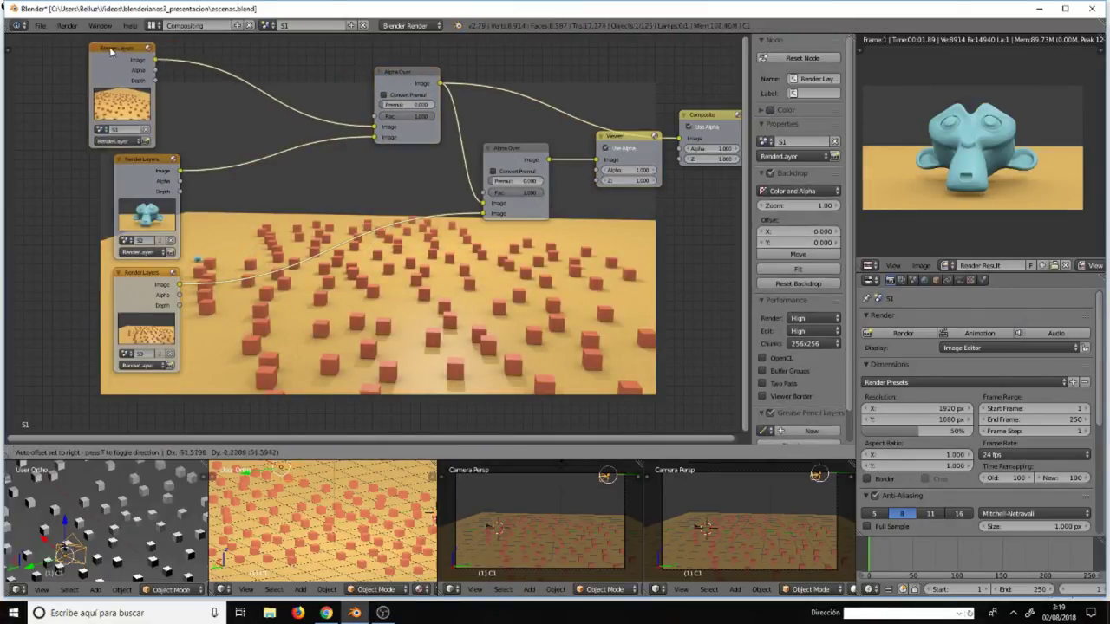
drag(141, 161, 70, 163)
drag(140, 276, 74, 279)
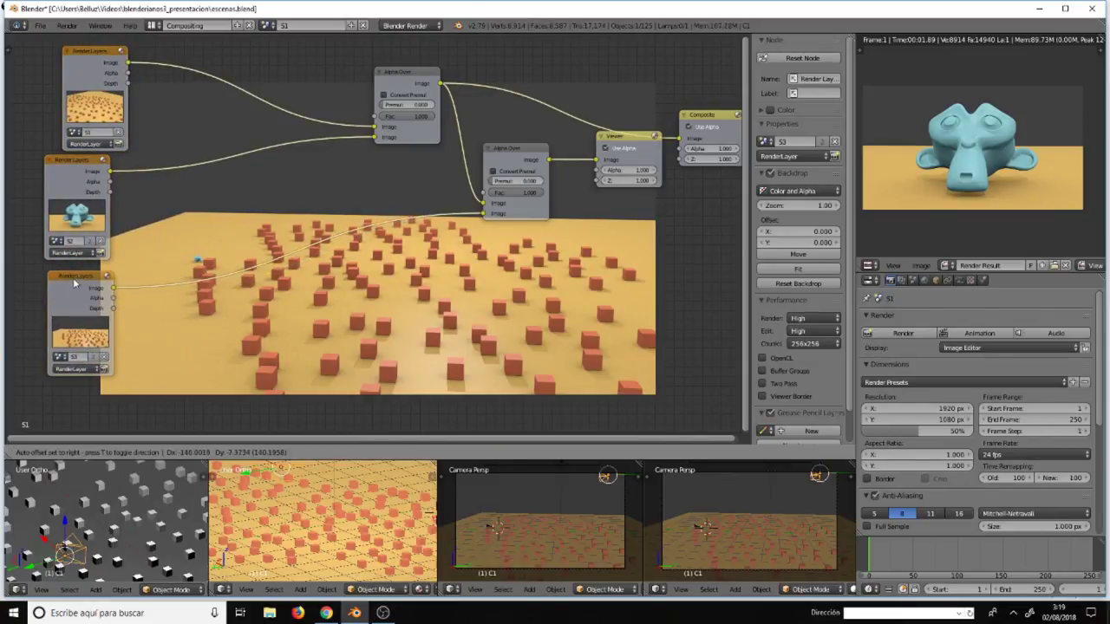
key(shift+a)
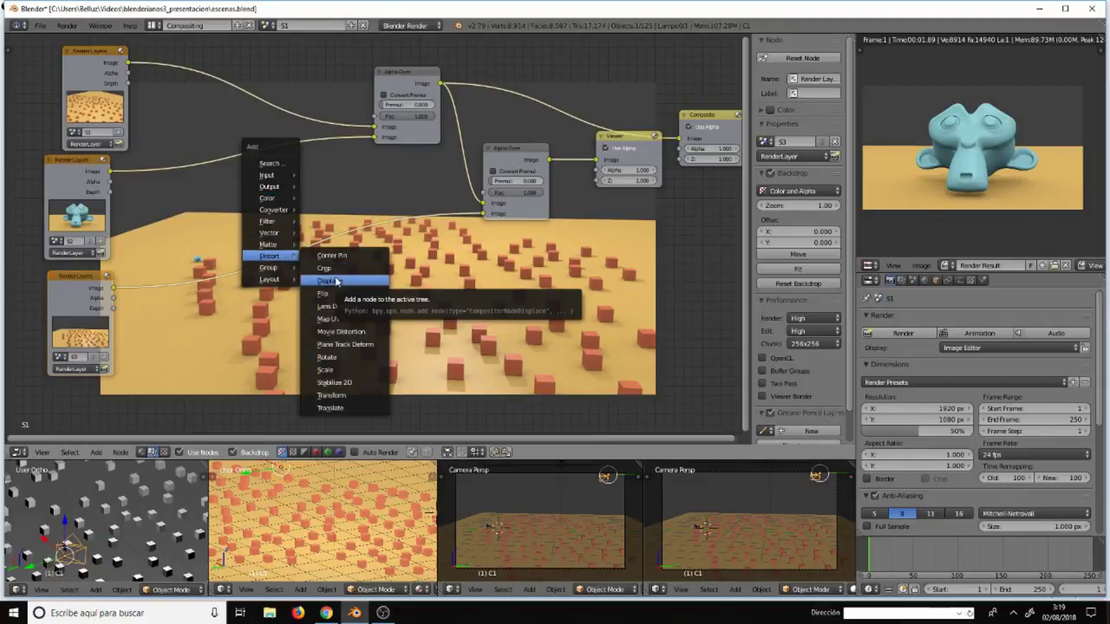
- Insert a Scale node after the first render with X and Y 0.4 and Scene Size mode
click(335, 370)
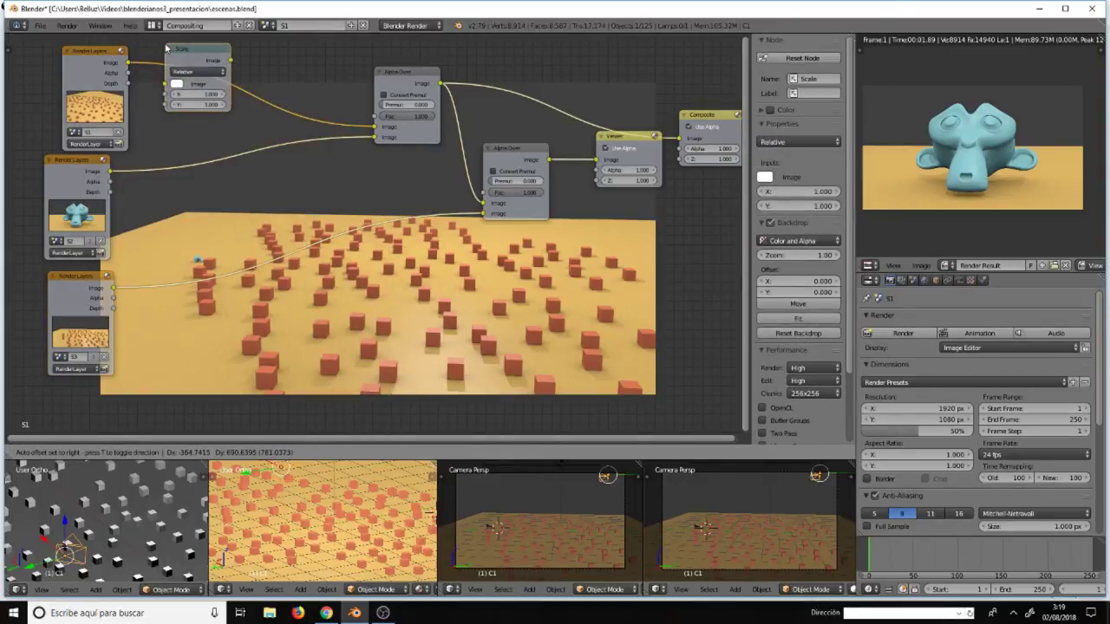
click(168, 46)
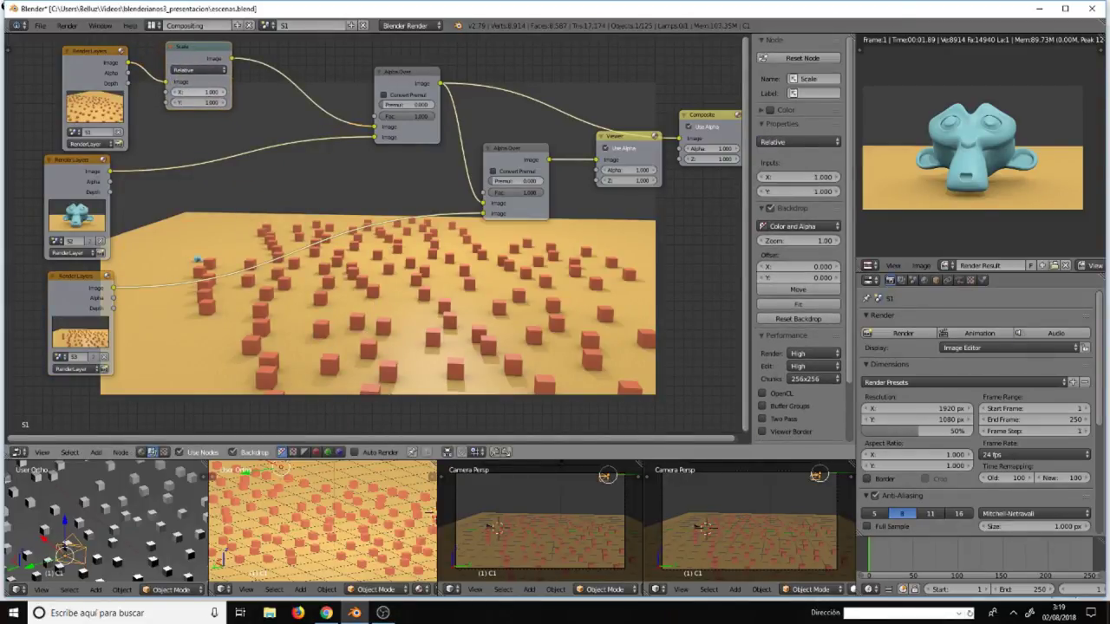
click(206, 92)
text(0.4)
key(Return)
click(204, 101)
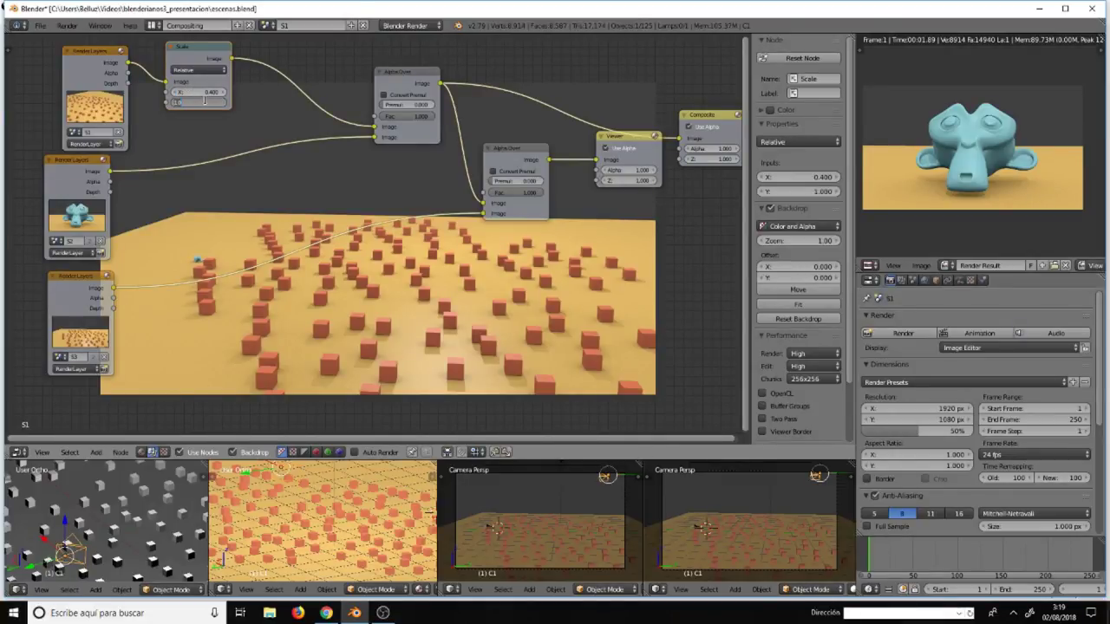
text(0.4)
key(Return)
click(203, 71)
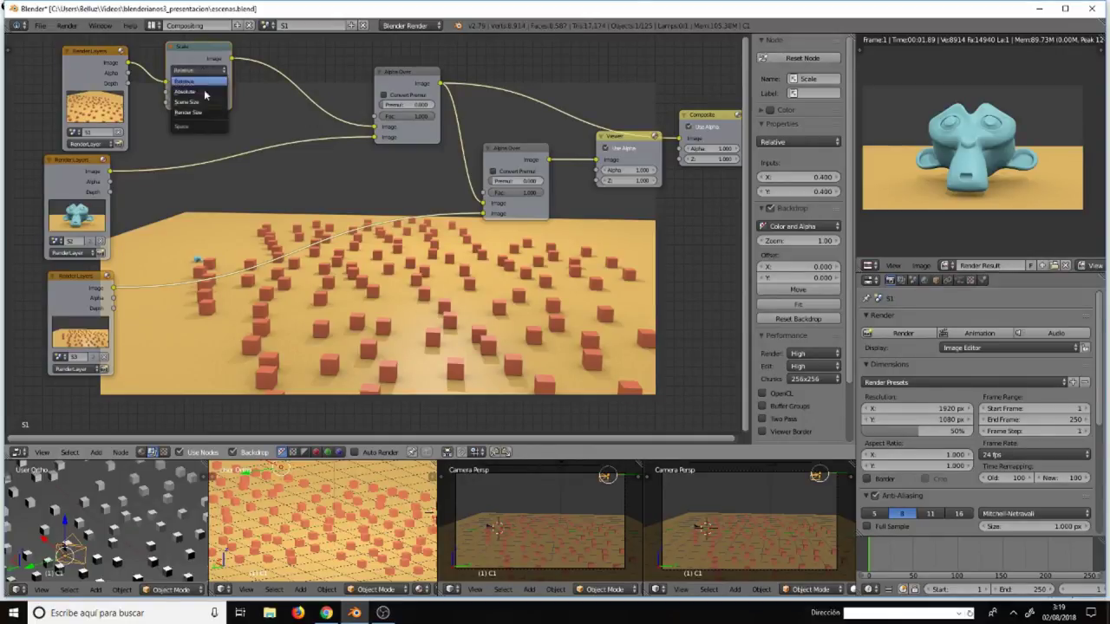
click(187, 102)
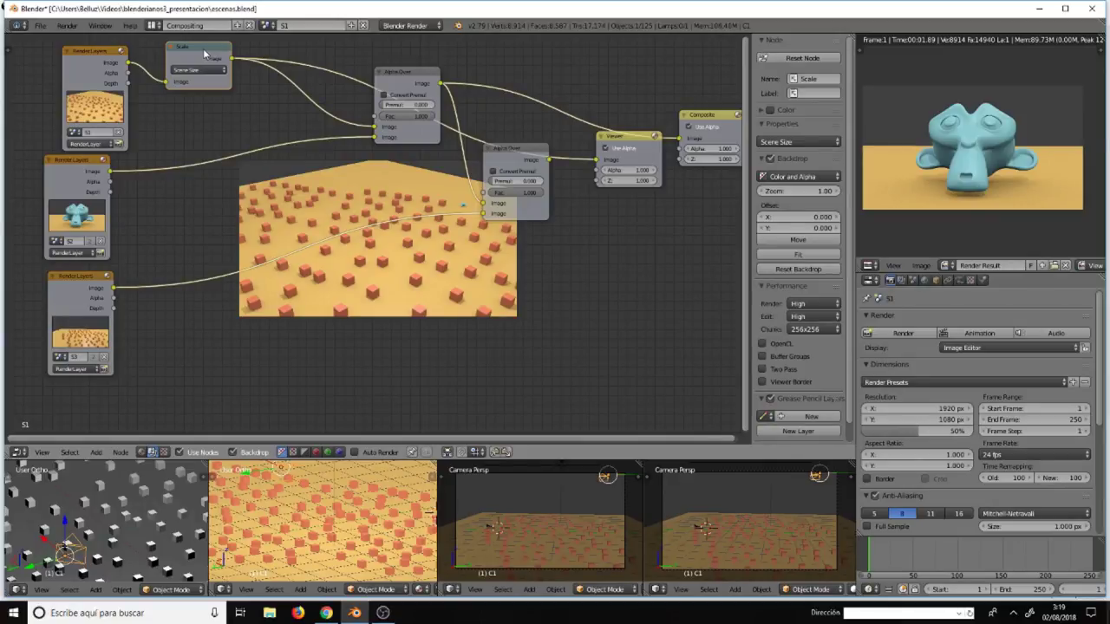
- Duplicate the Scale node after the S2 and S3 renders and preview the Scale and Alpha Over outputs
key(shift+d)
click(187, 150)
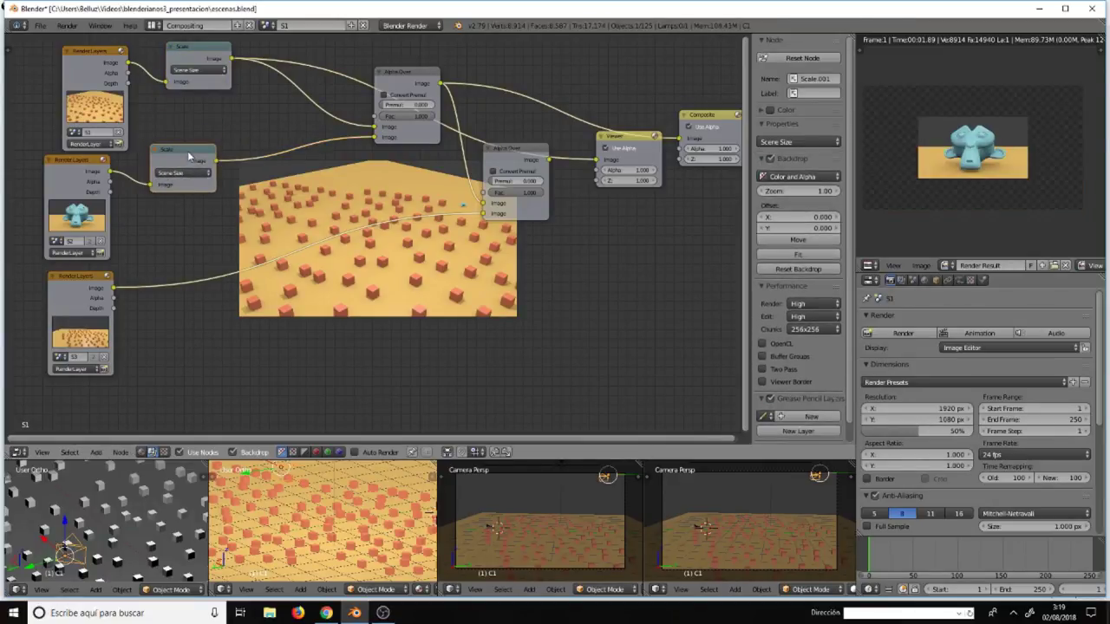
key(shift+d)
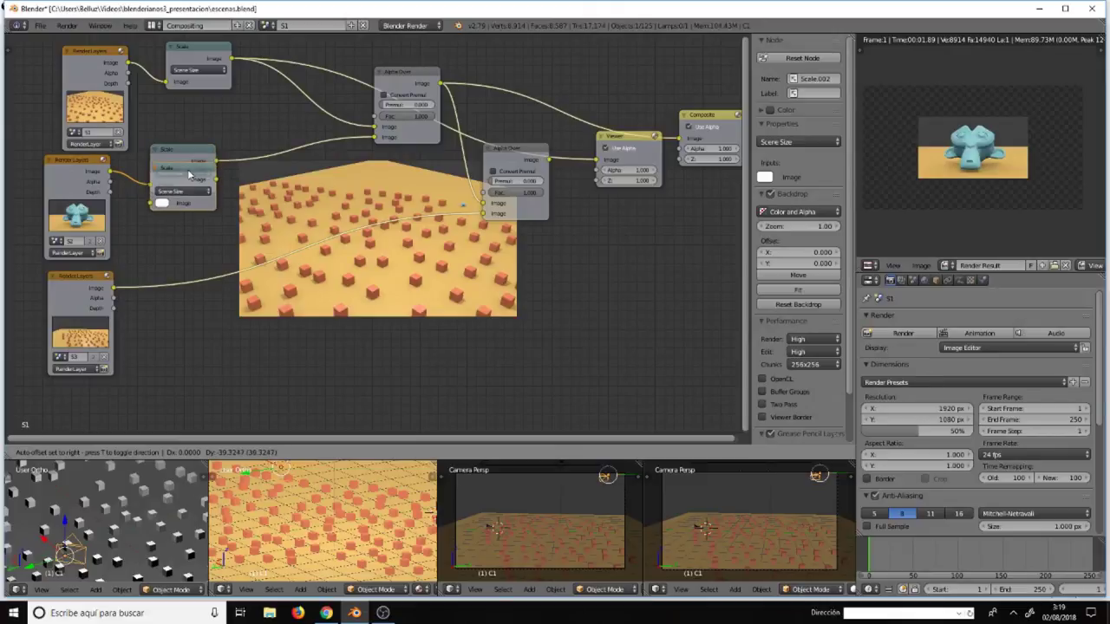
click(181, 264)
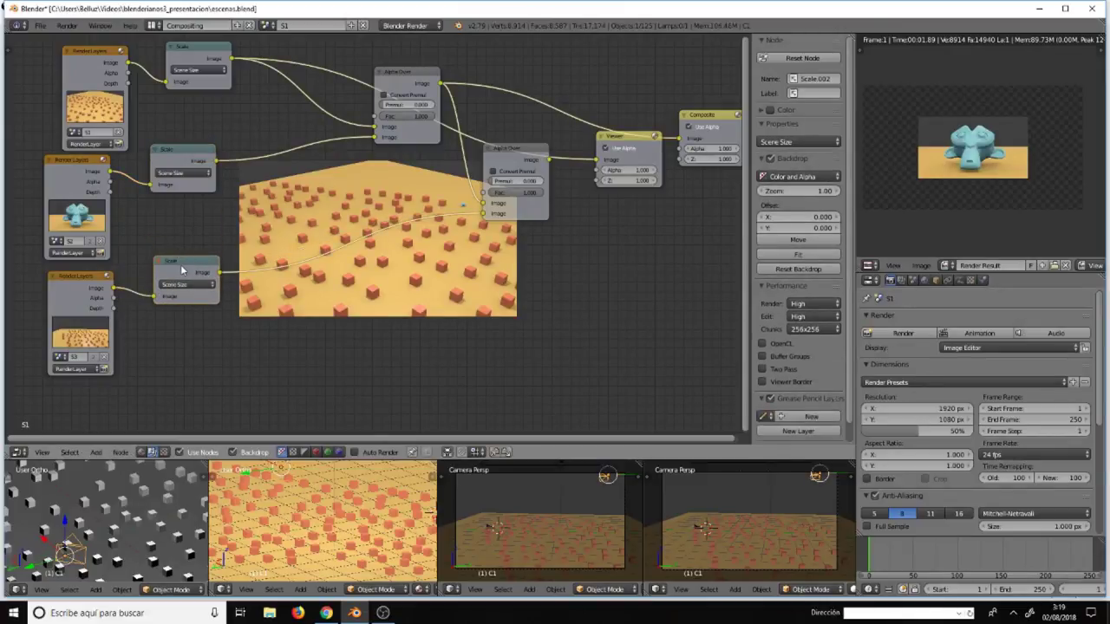
ctrl+shift+click(182, 153)
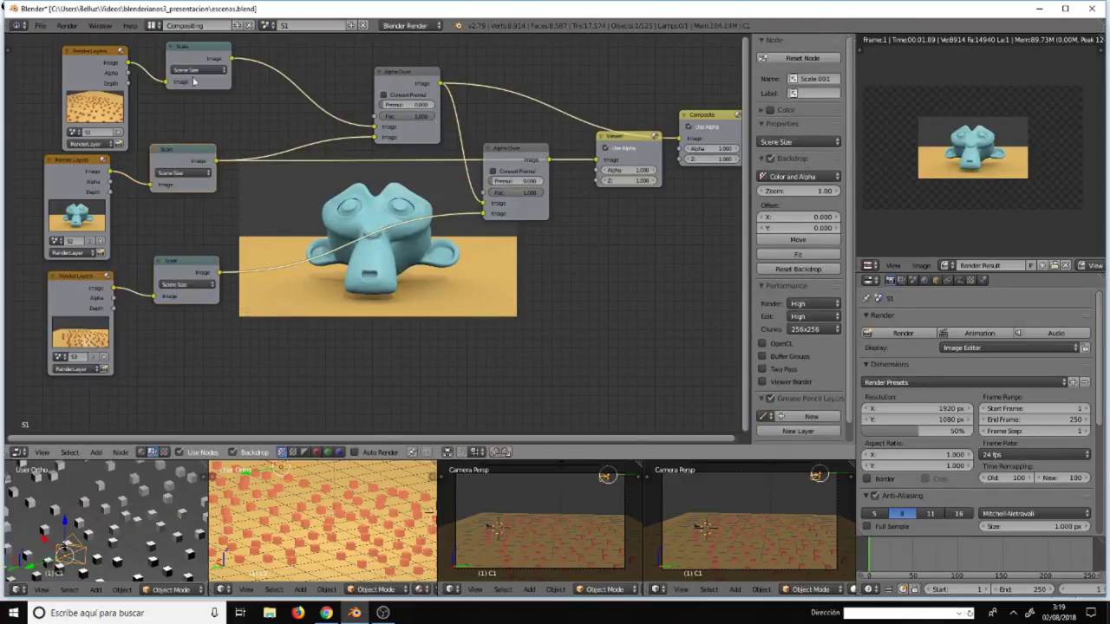
ctrl+shift+click(195, 50)
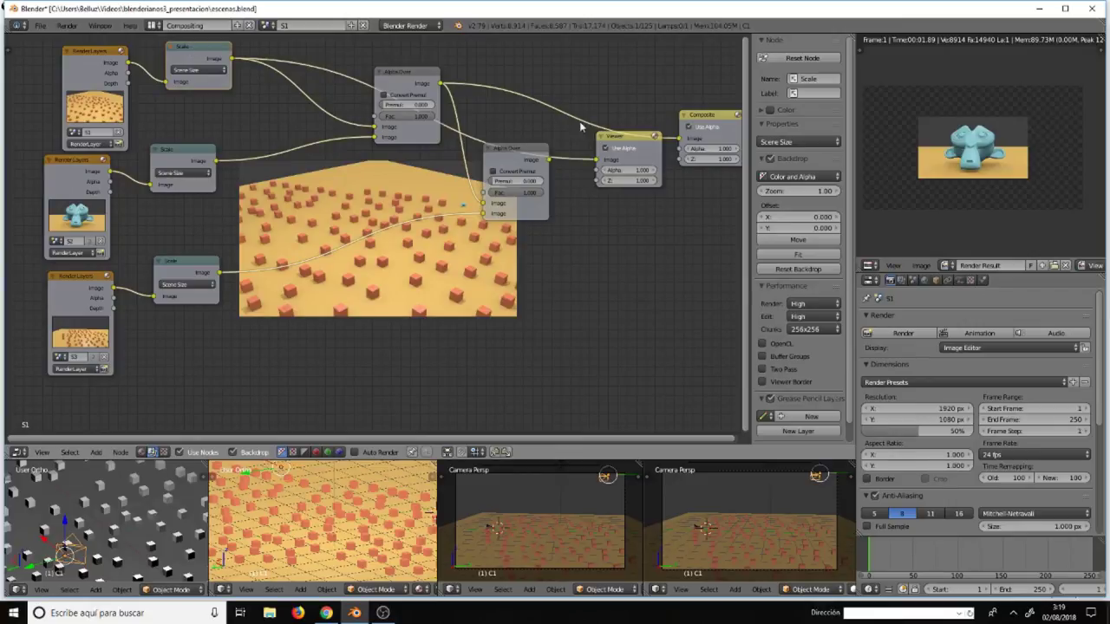
ctrl+shift+click(525, 157)
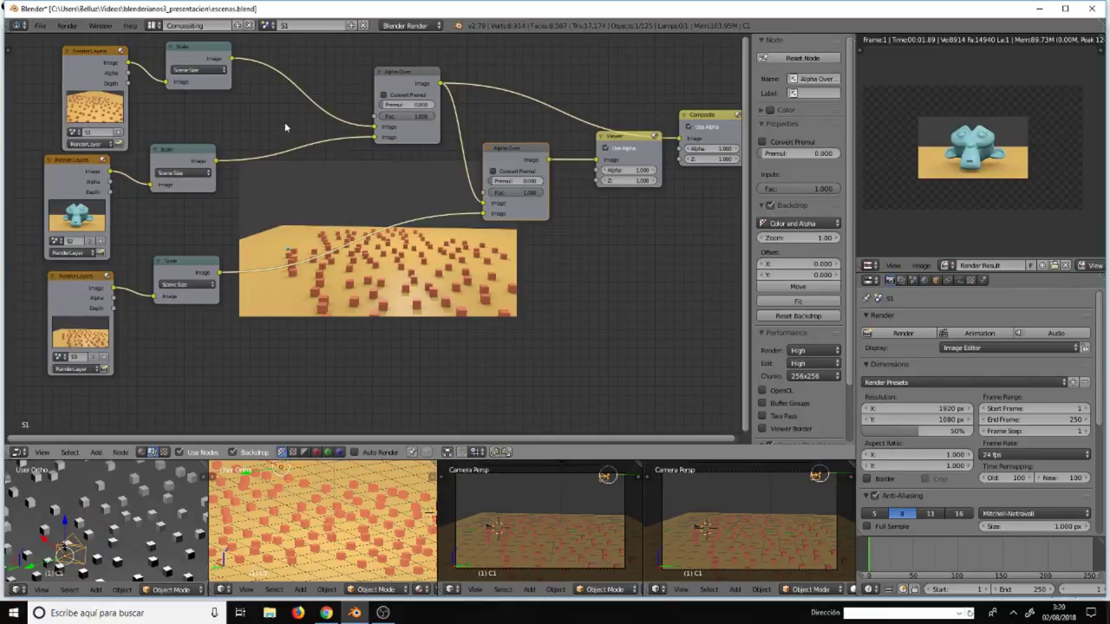
key(shift+a)
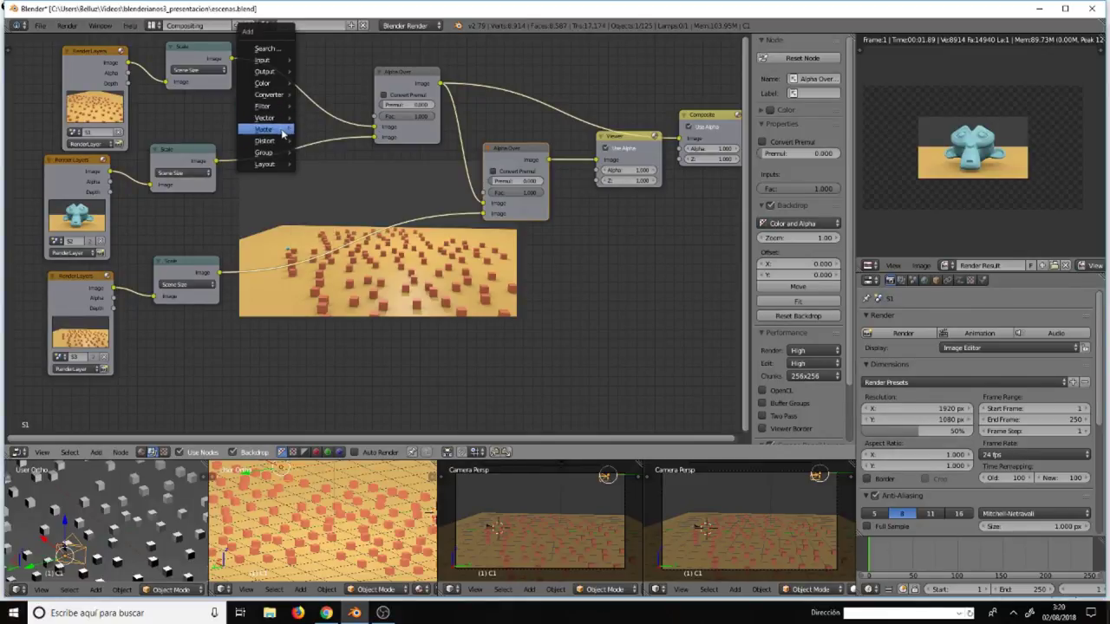
mouse_move(264, 140)
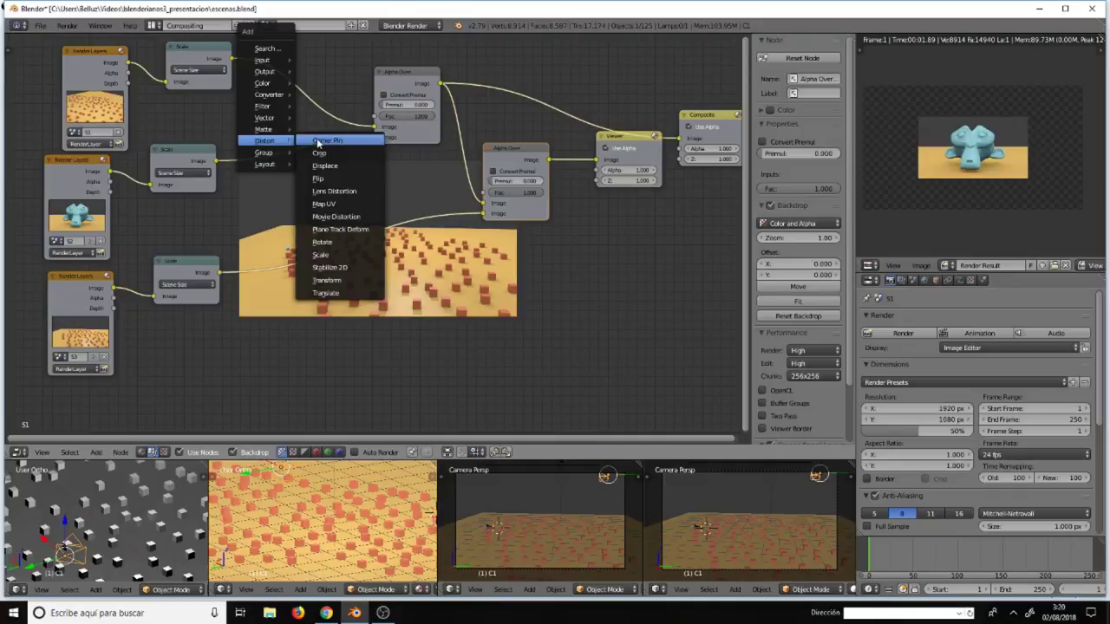
- Insert a Displace node after the top Scale node and set its vector Y to 1
click(321, 165)
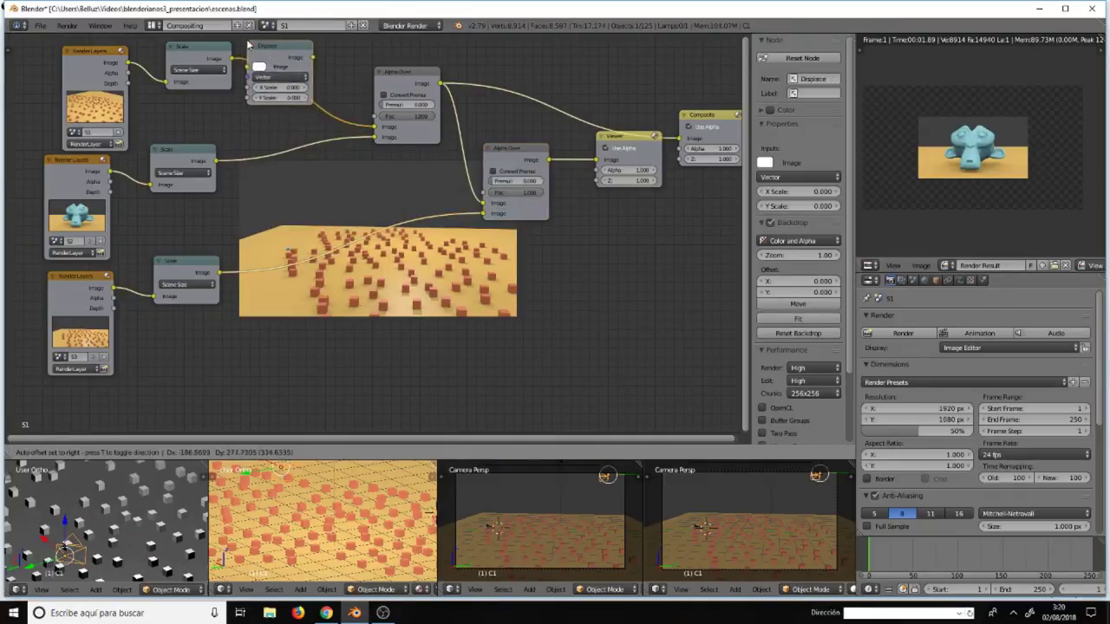
click(301, 97)
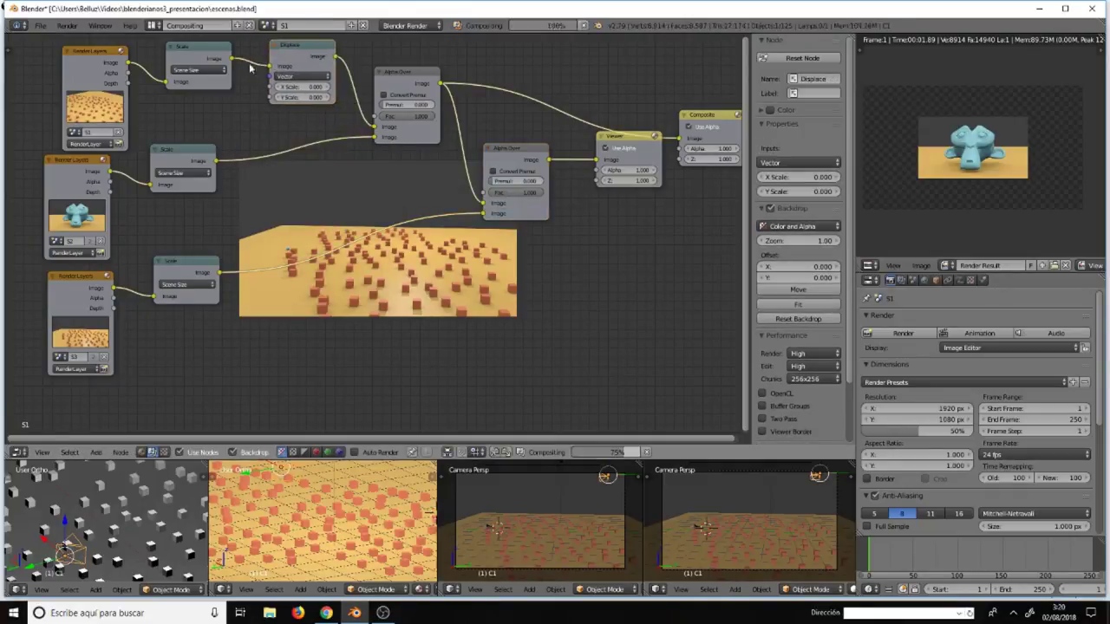
click(310, 78)
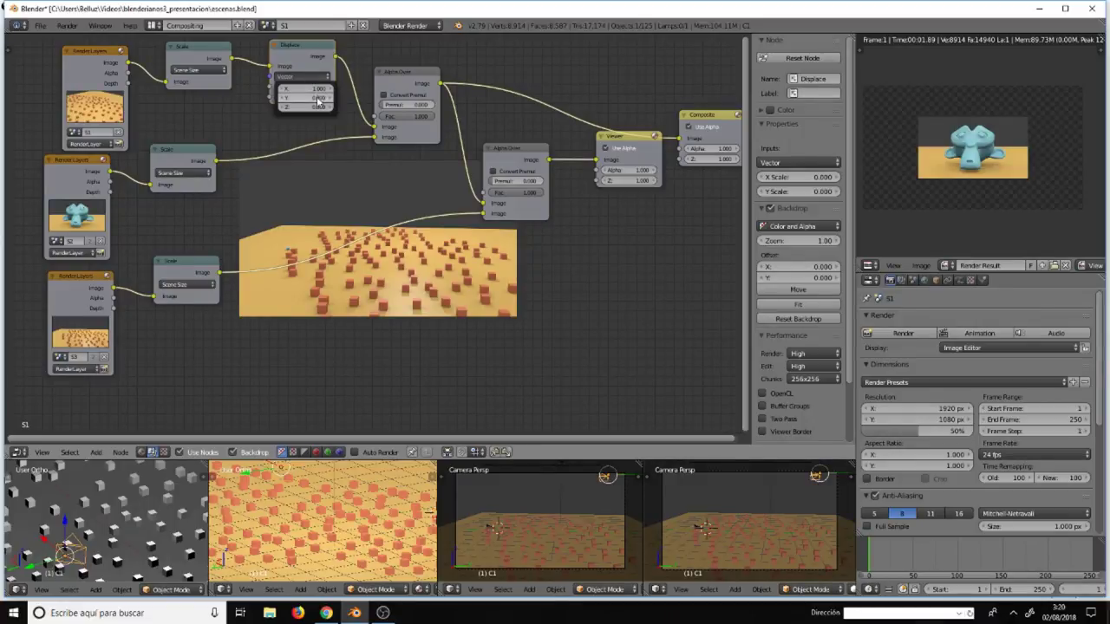
click(316, 98)
text(1)
key(Return)
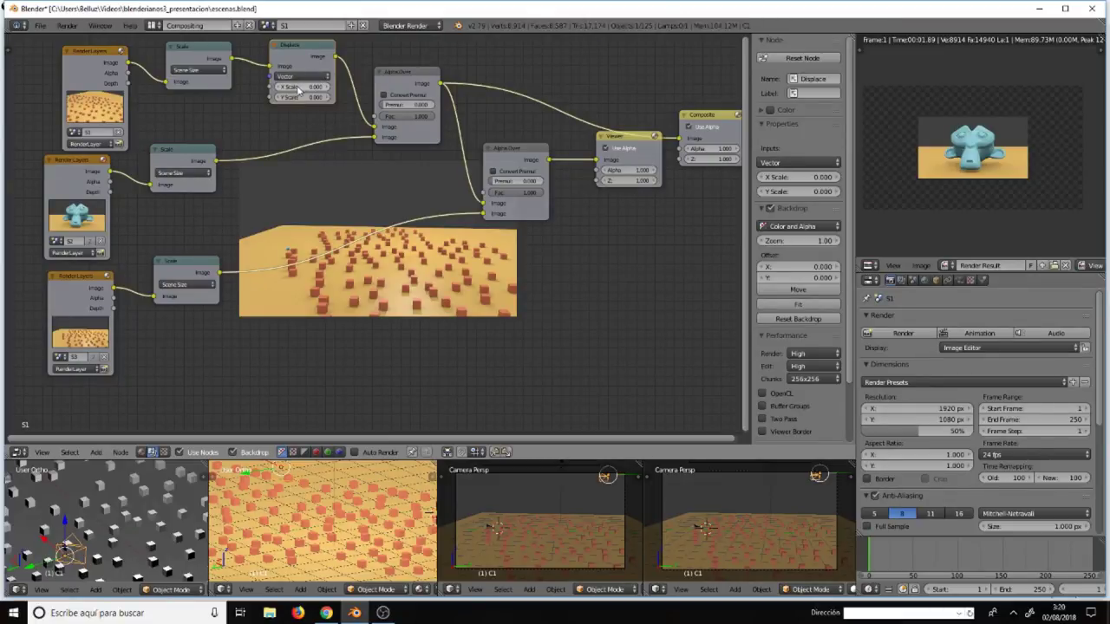
- Adjust the Displace X Scale to 208.2 and Y Scale to 129.7 to shift the render up-left
click(313, 87)
key(Return)
drag(327, 92, 286, 91)
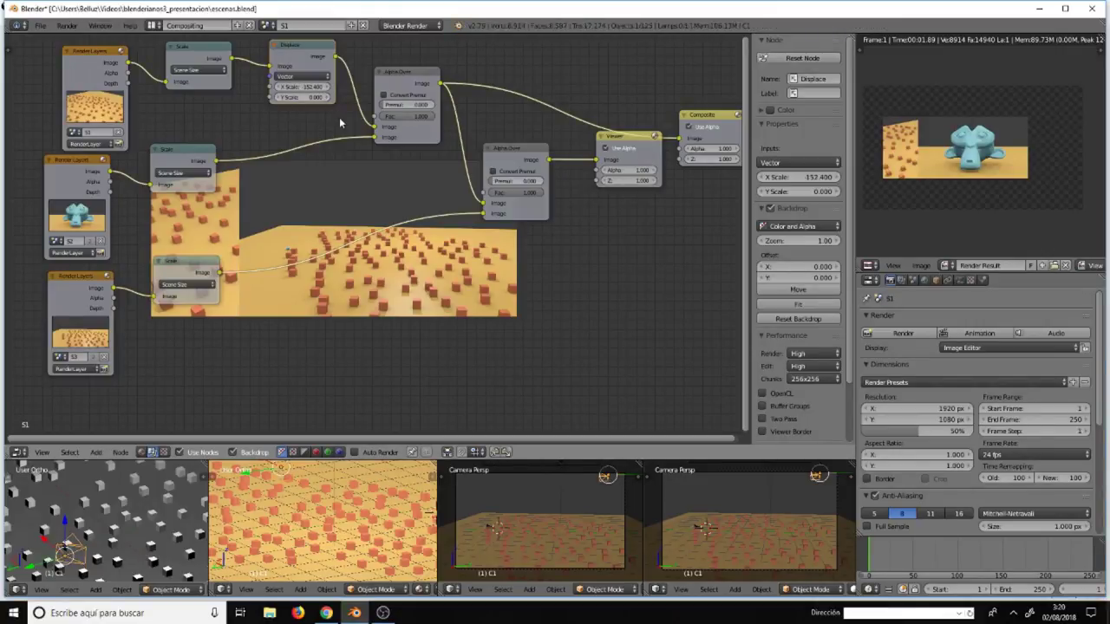
mouse_move(306, 88)
mouse_down()
mouse_move(356, 88)
mouse_move(260, 88)
mouse_move(324, 92)
mouse_up()
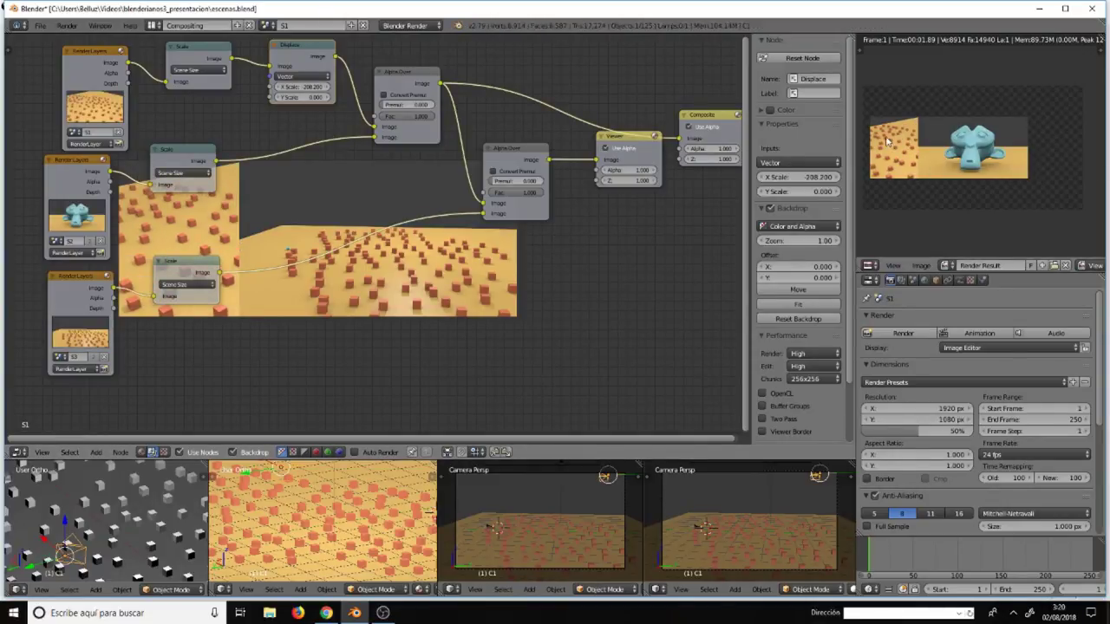
drag(292, 97, 286, 101)
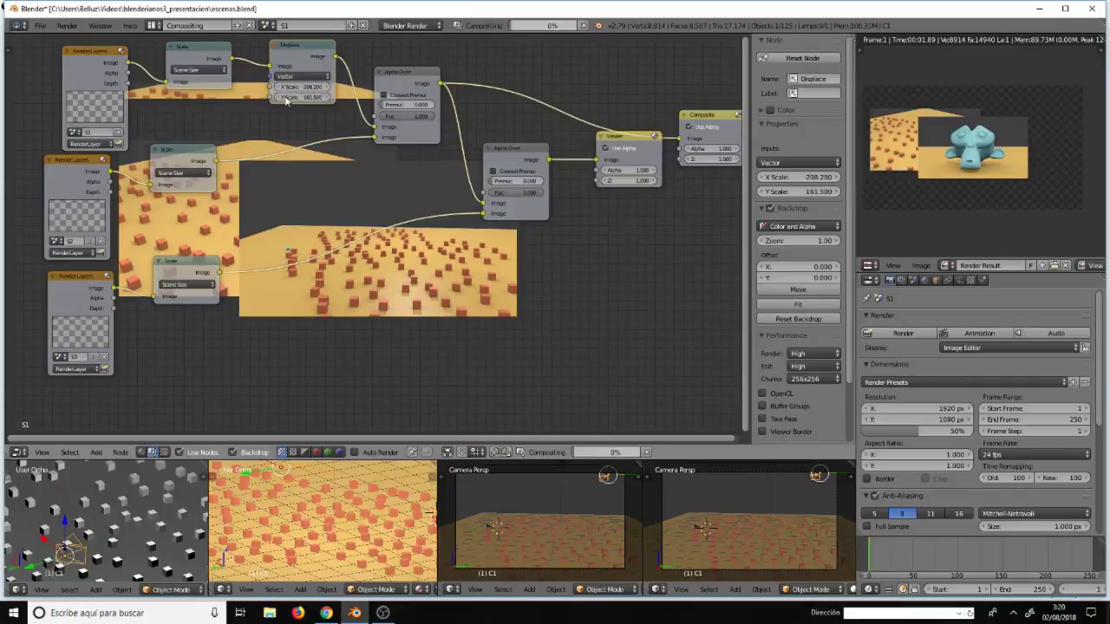
drag(293, 98, 277, 97)
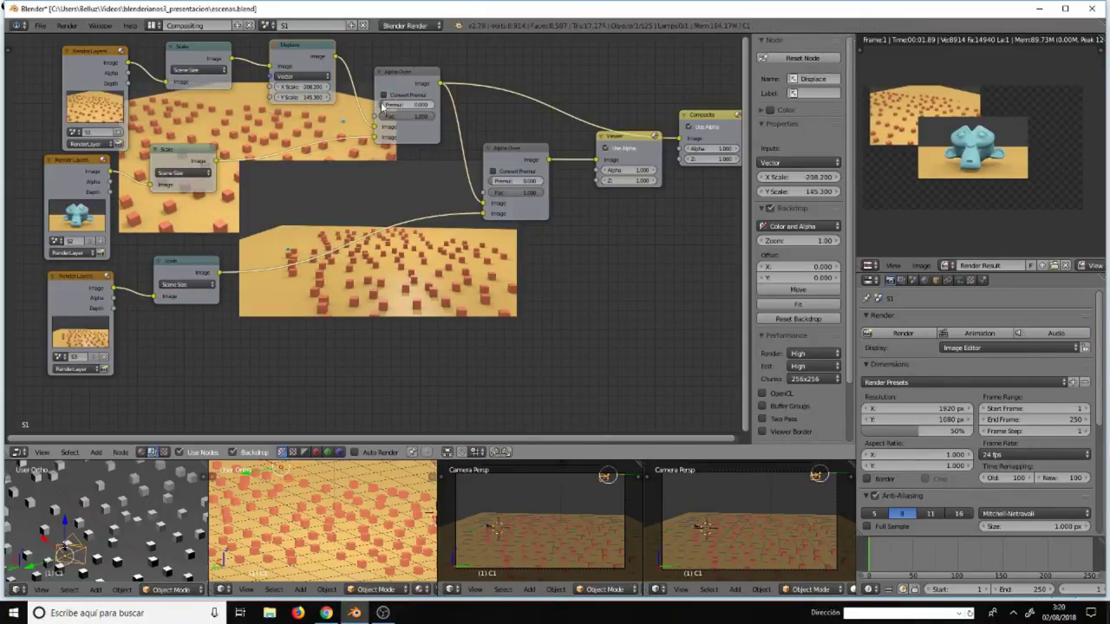
drag(321, 97, 363, 98)
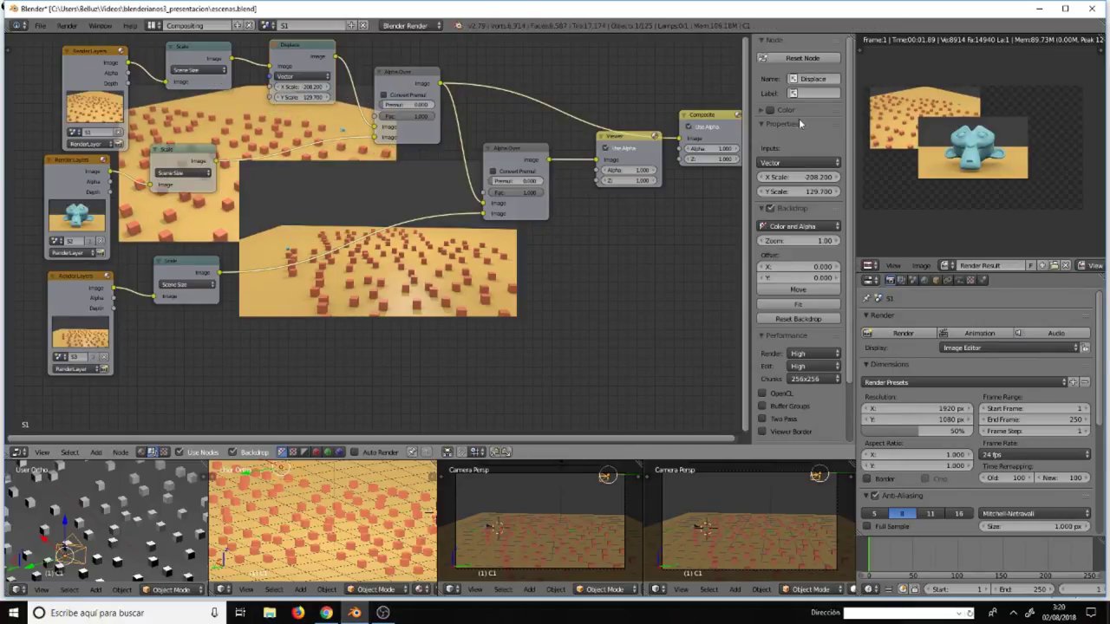
- Switch the top Scale node to Relative sizing at 0.400
click(193, 90)
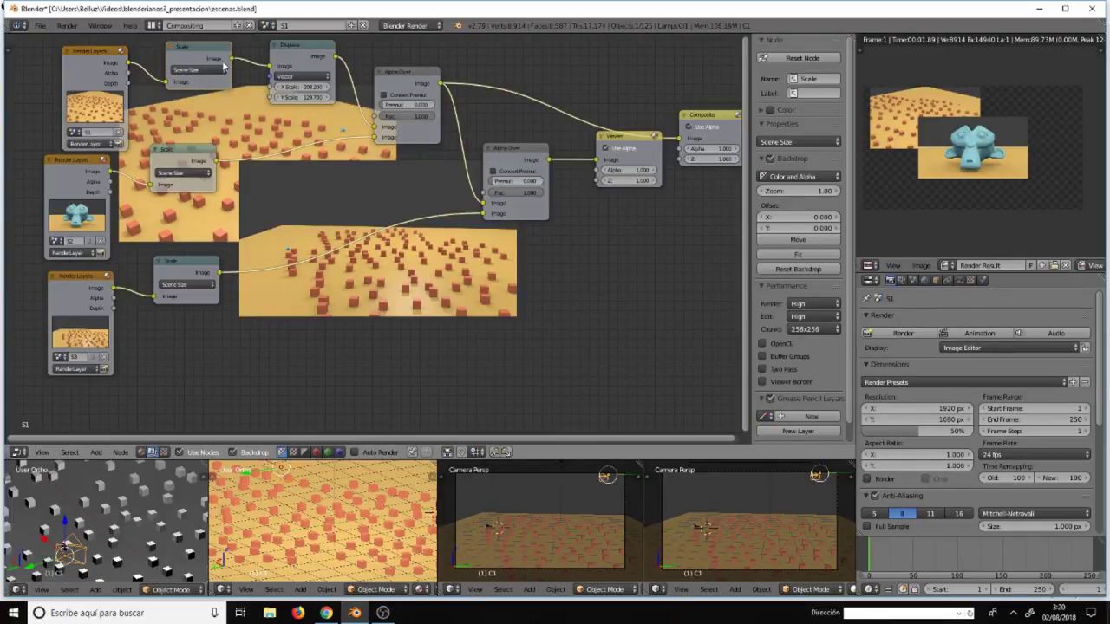
click(216, 70)
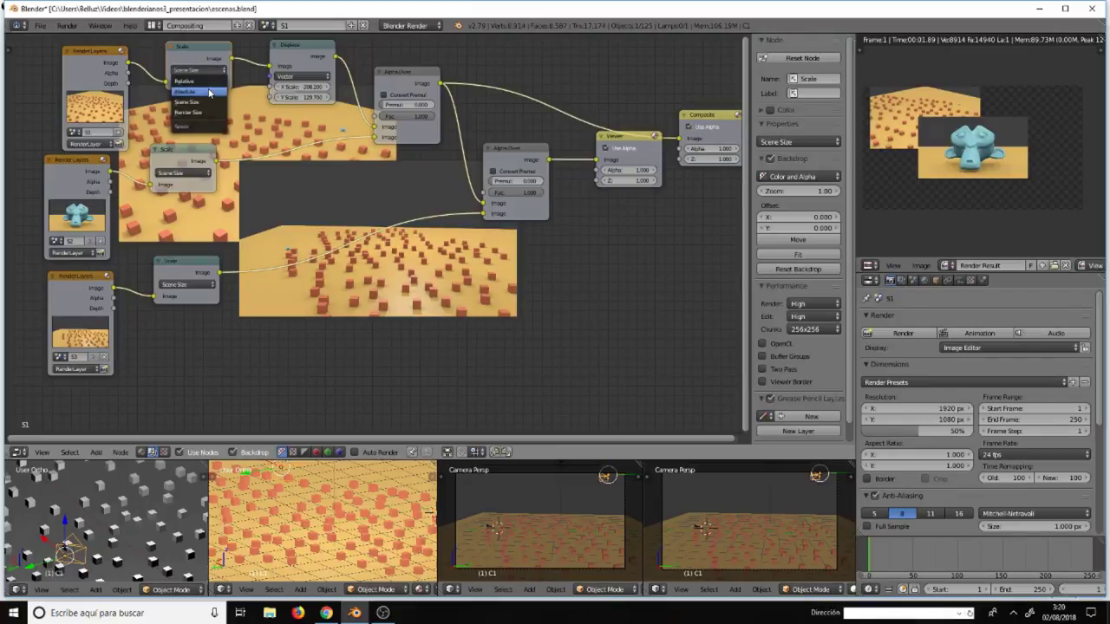
click(208, 80)
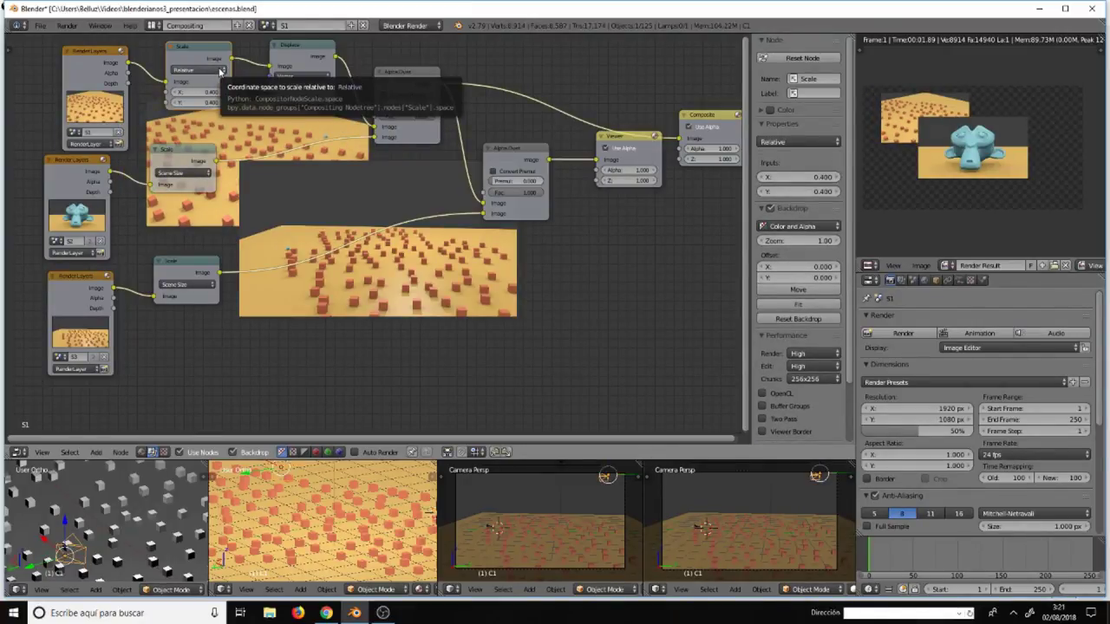
- Set the middle and bottom Scale nodes to Relative sizing
click(181, 173)
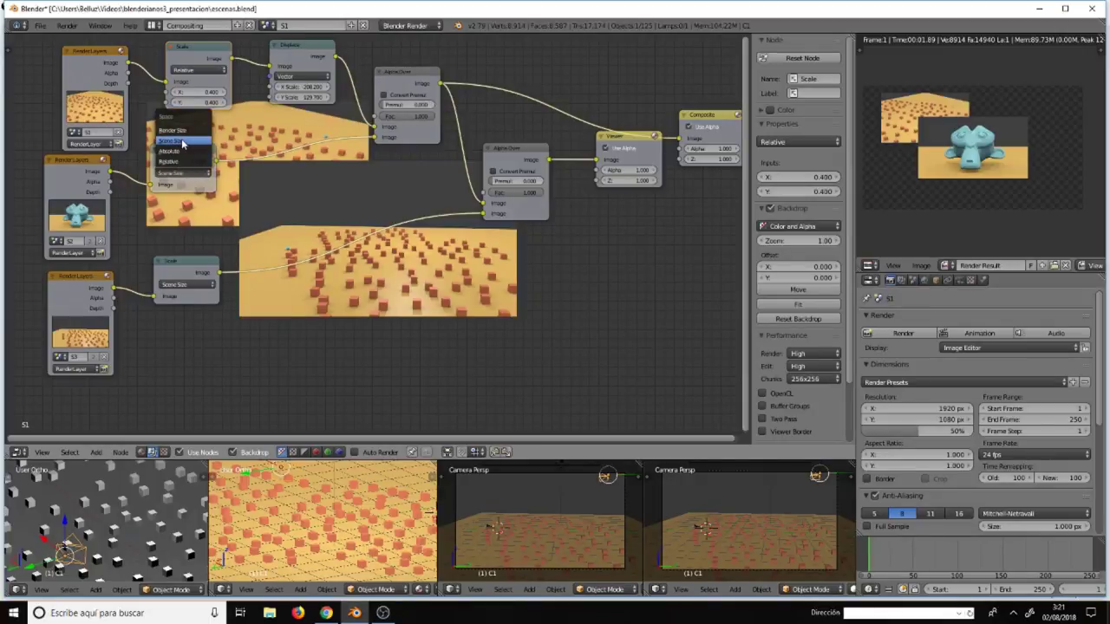
click(182, 162)
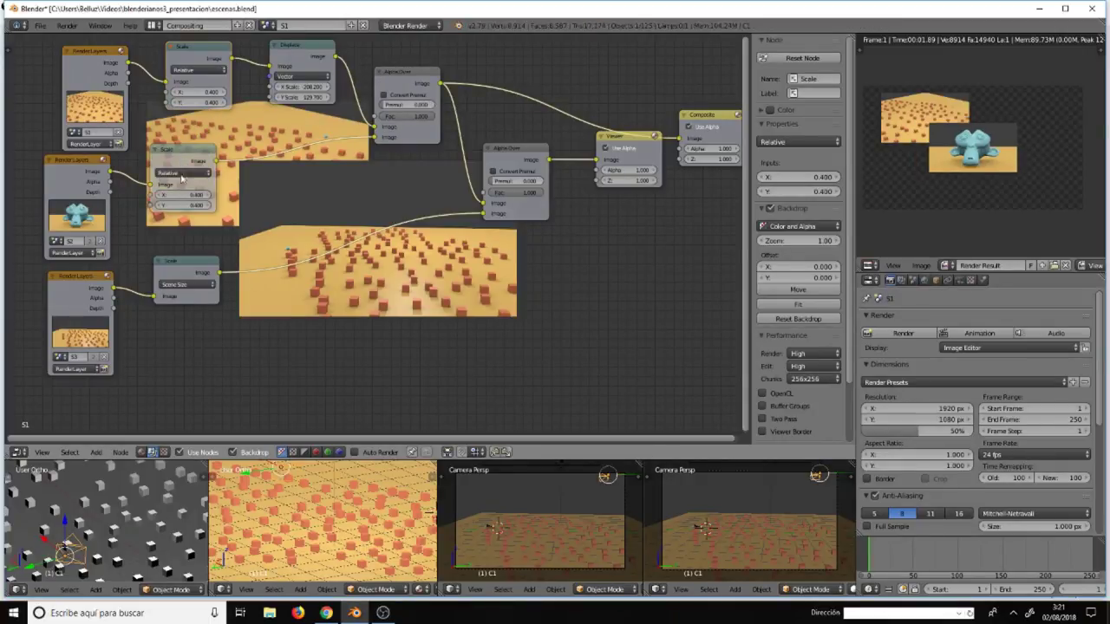
click(193, 284)
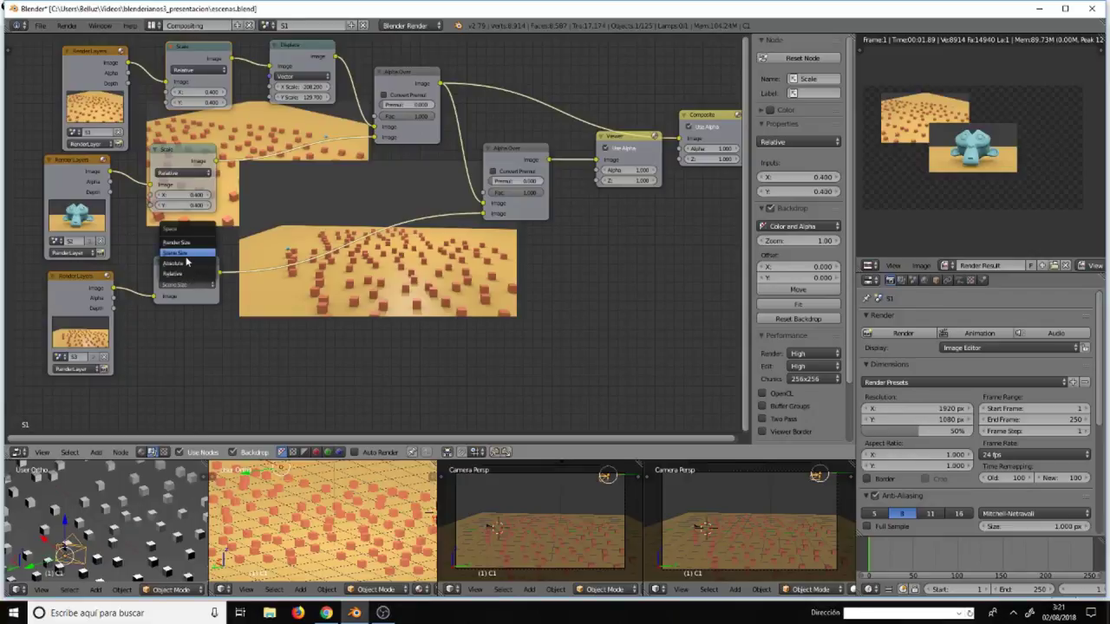
click(187, 275)
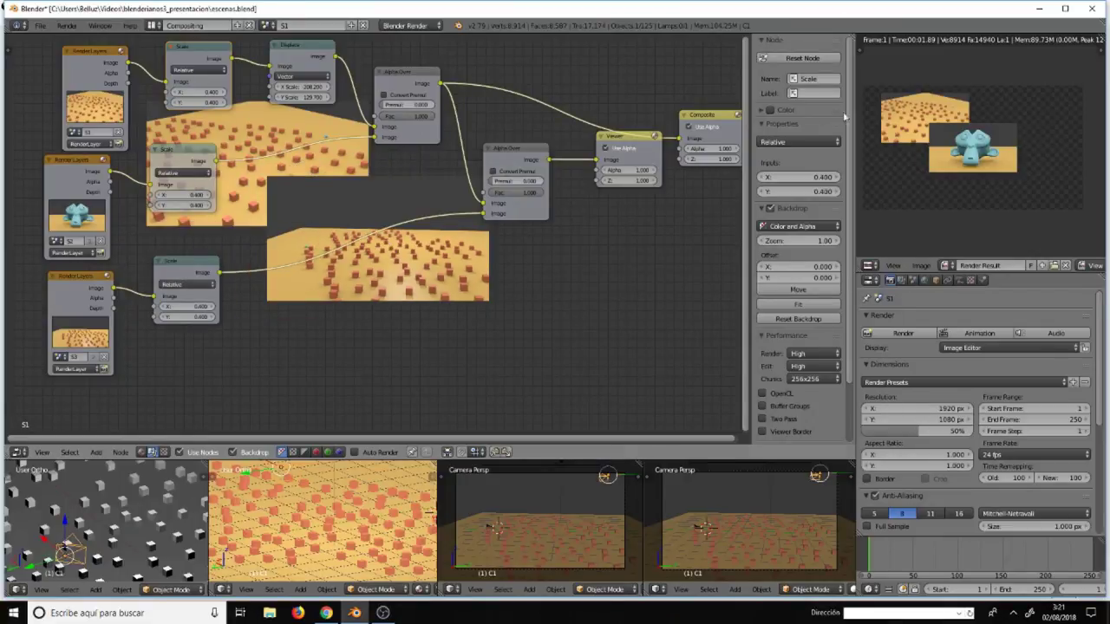
click(307, 49)
- Duplicate the Displace node after the middle Scale node with X Scale 208
key(shift+d)
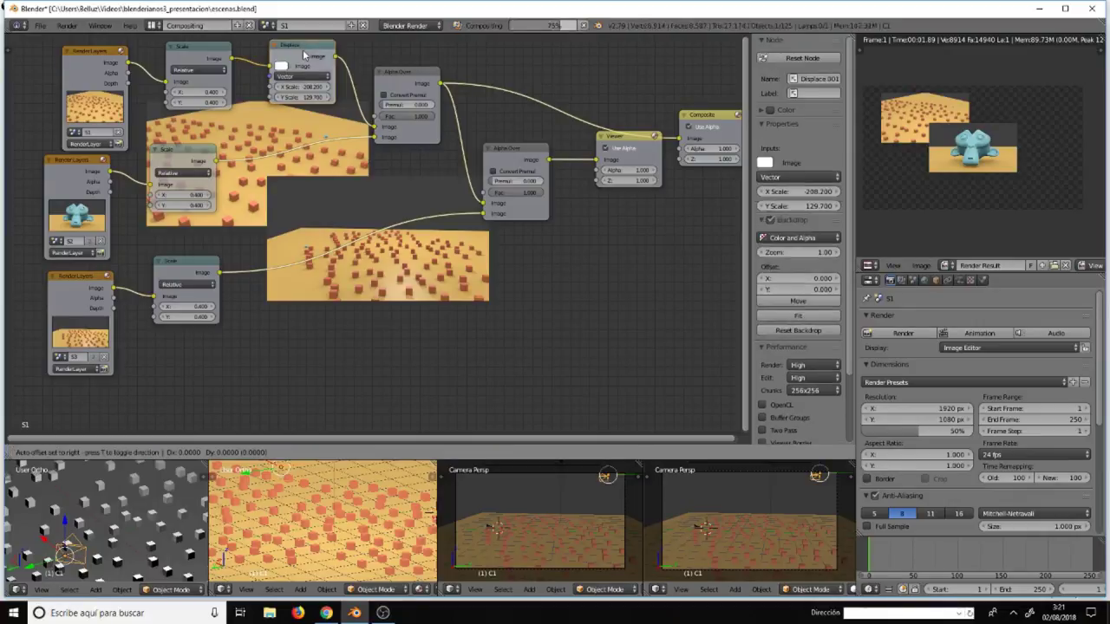
click(286, 146)
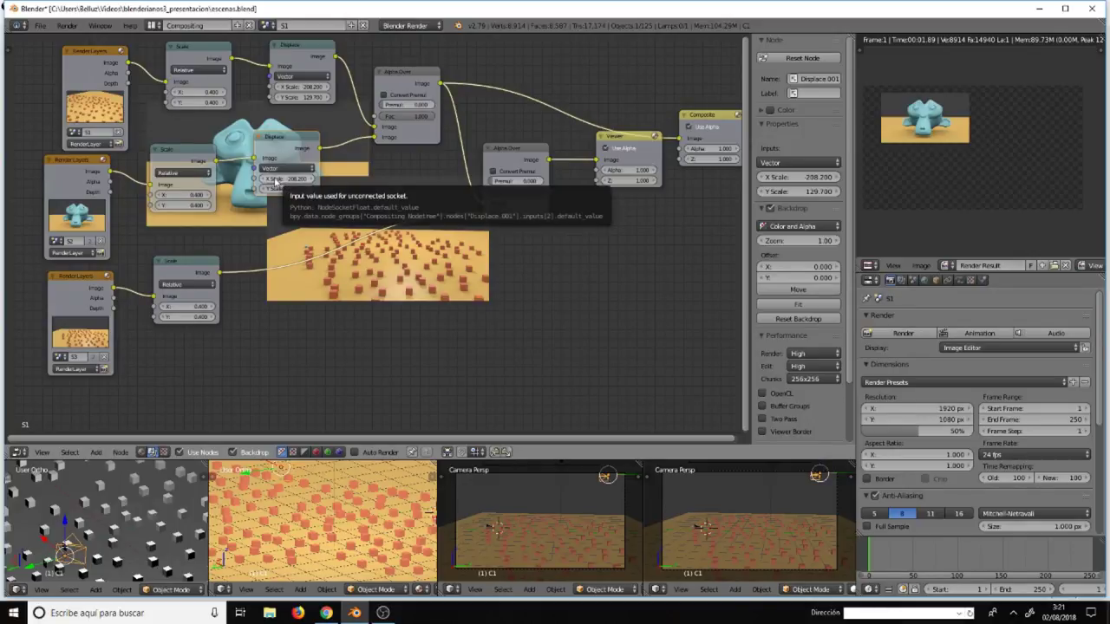
click(281, 179)
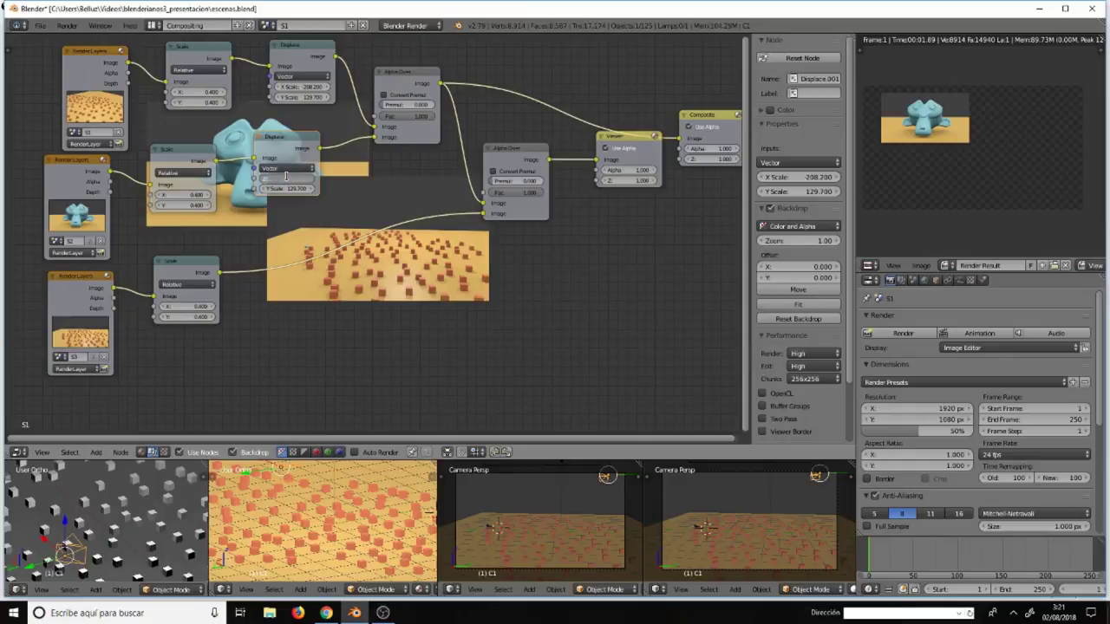
text(208)
key(Return)
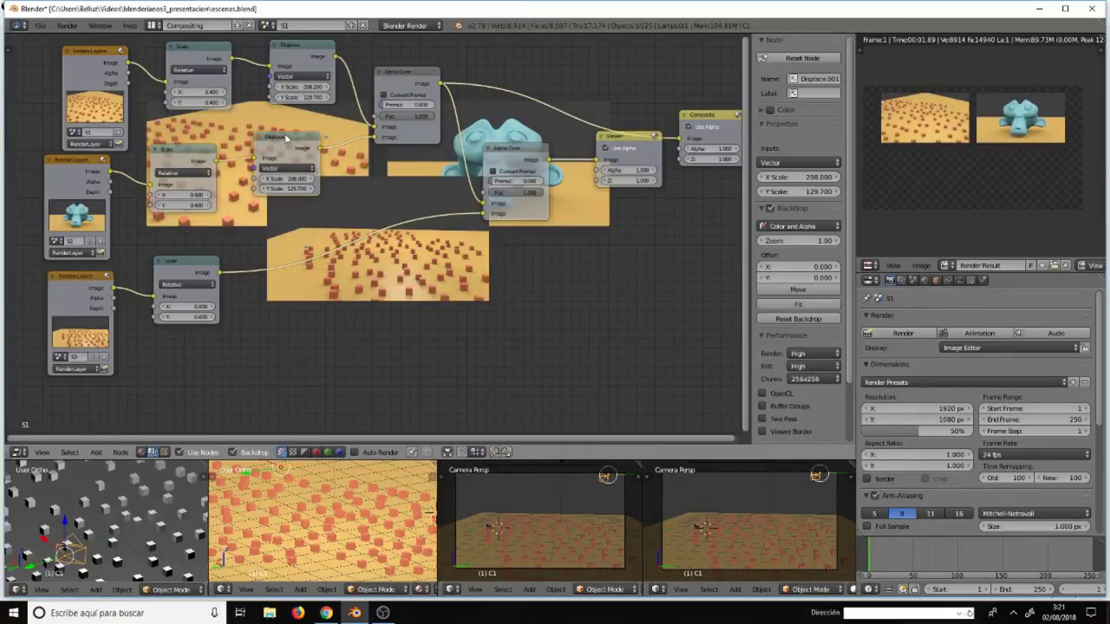
- Add Displace.002 after the bottom Scale node with Y Scale -100 and X Scale 15.5
key(shift+d)
click(320, 249)
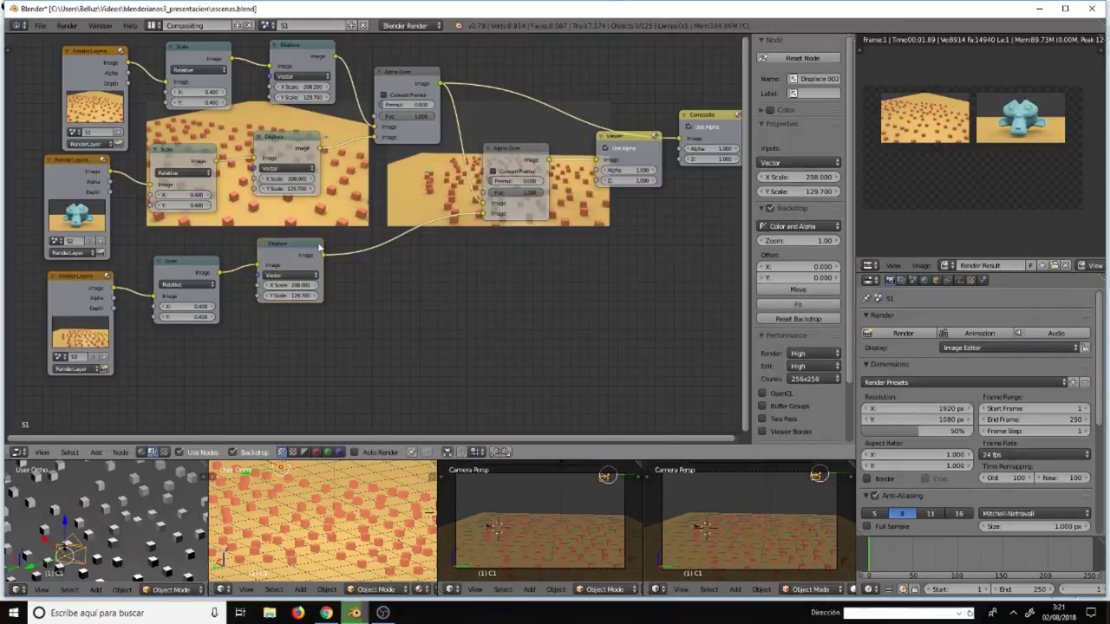
click(295, 286)
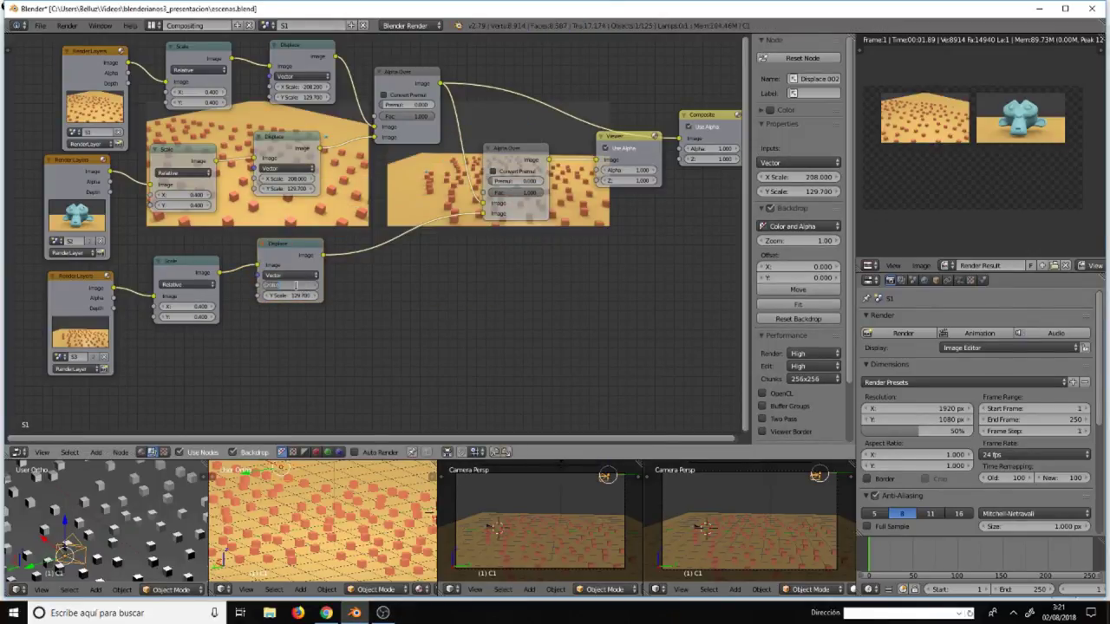
key(Return)
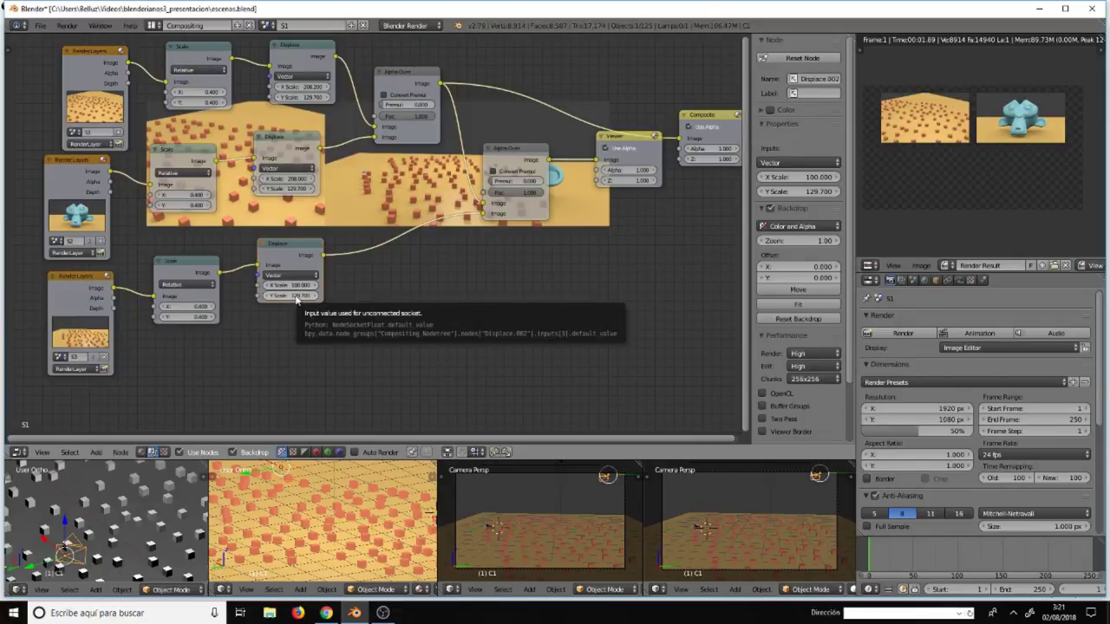
click(295, 295)
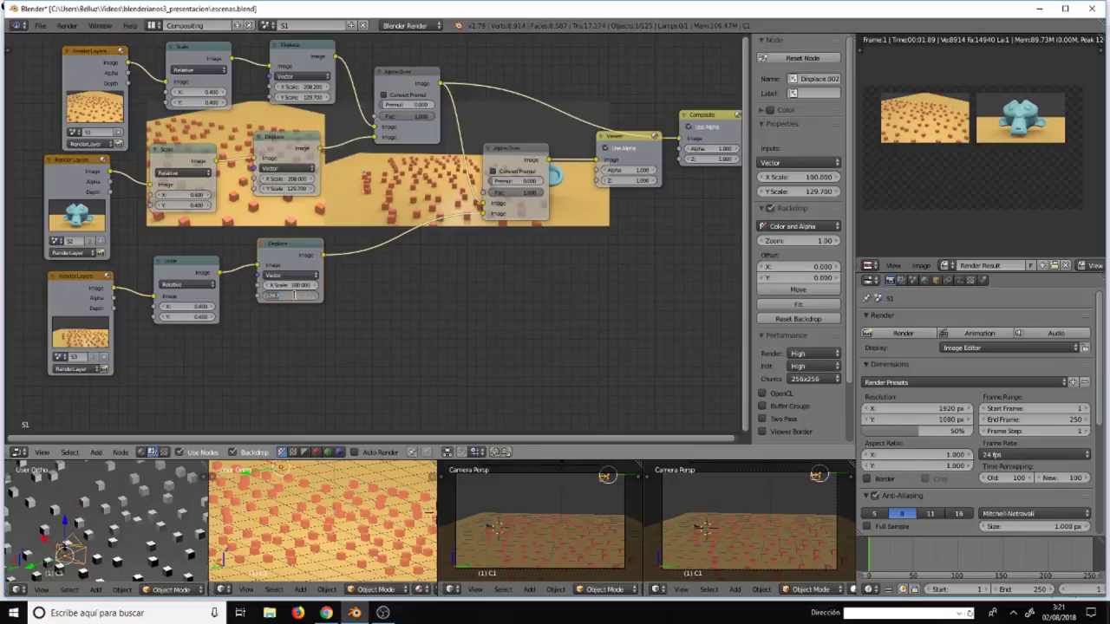
text(0)
key(Return)
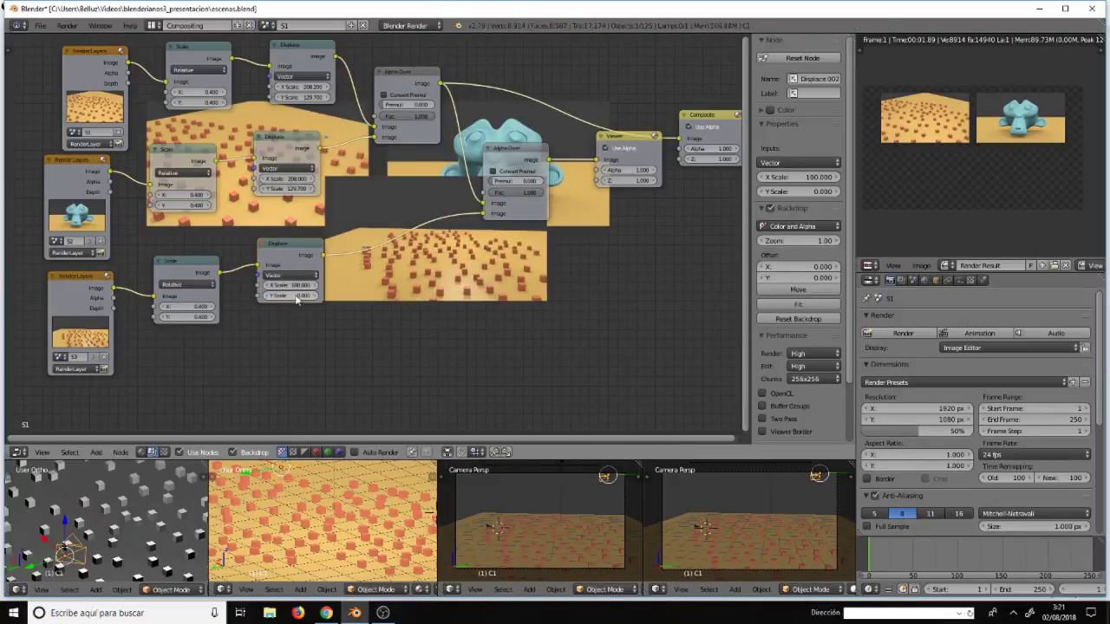
click(296, 295)
key(BackSpace)
text(-100)
key(Return)
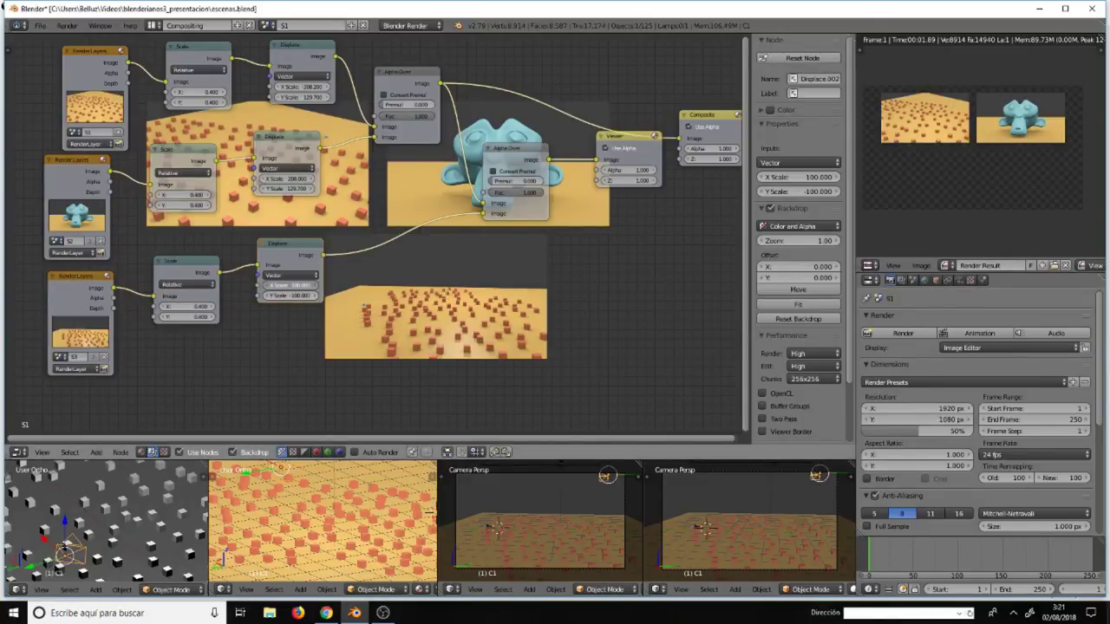
mouse_move(292, 284)
mouse_down()
mouse_move(279, 285)
mouse_move(312, 288)
mouse_up()
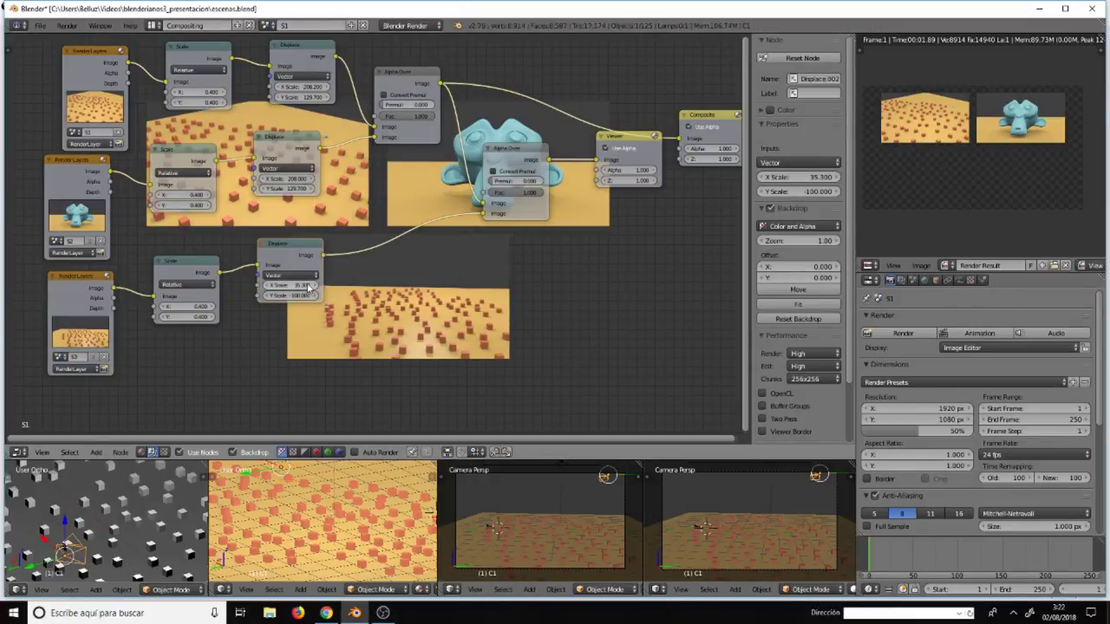
drag(312, 288, 295, 288)
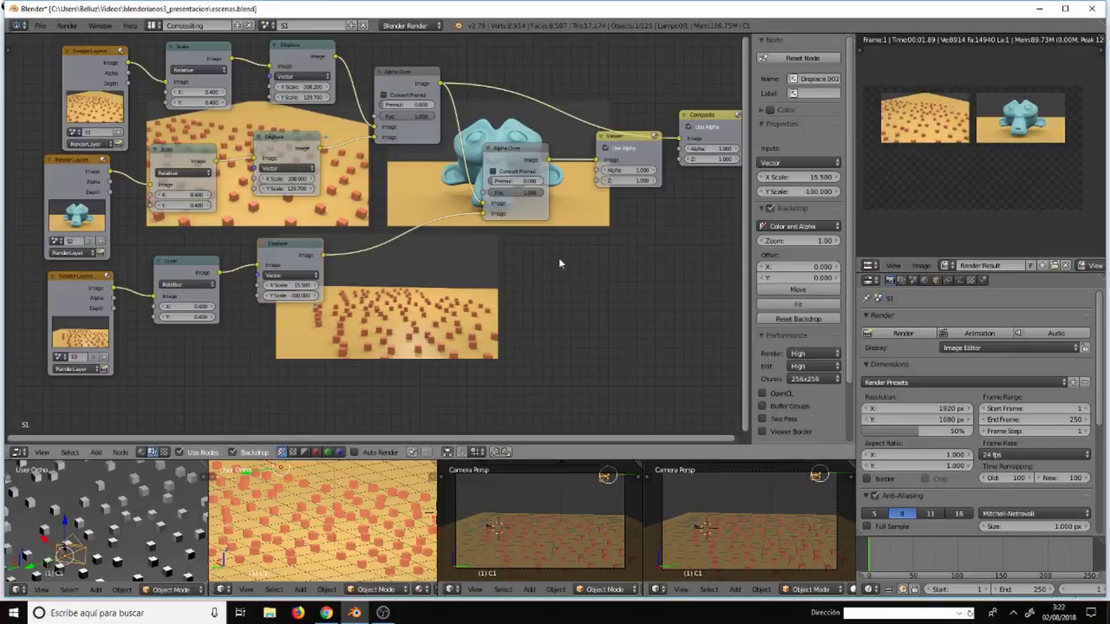
- Run Render > Render Animation on the composited scene
click(67, 25)
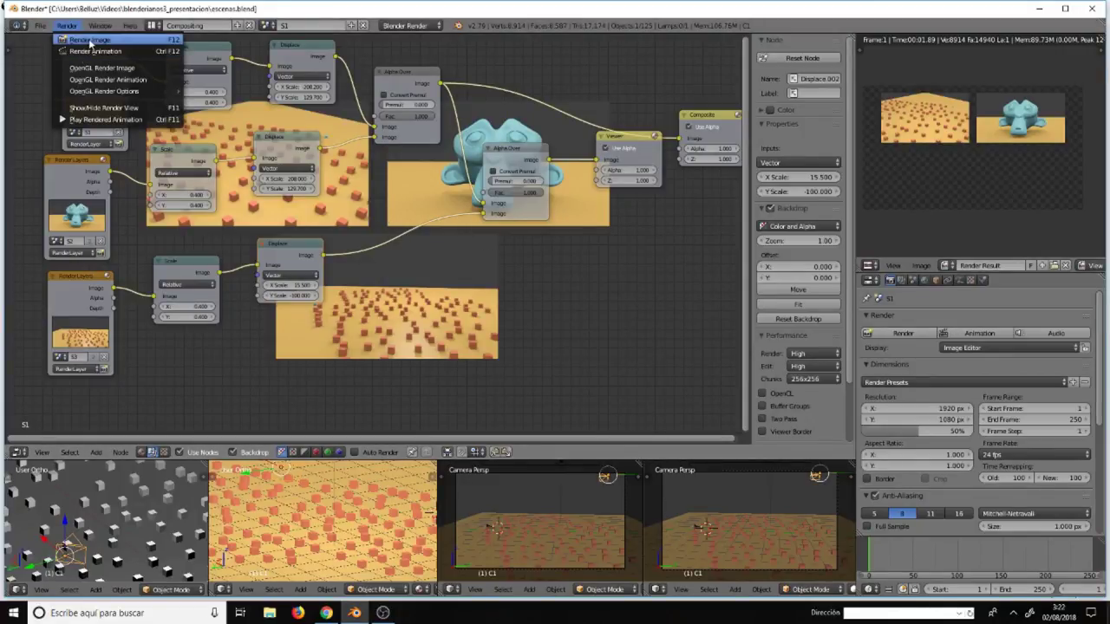
click(84, 52)
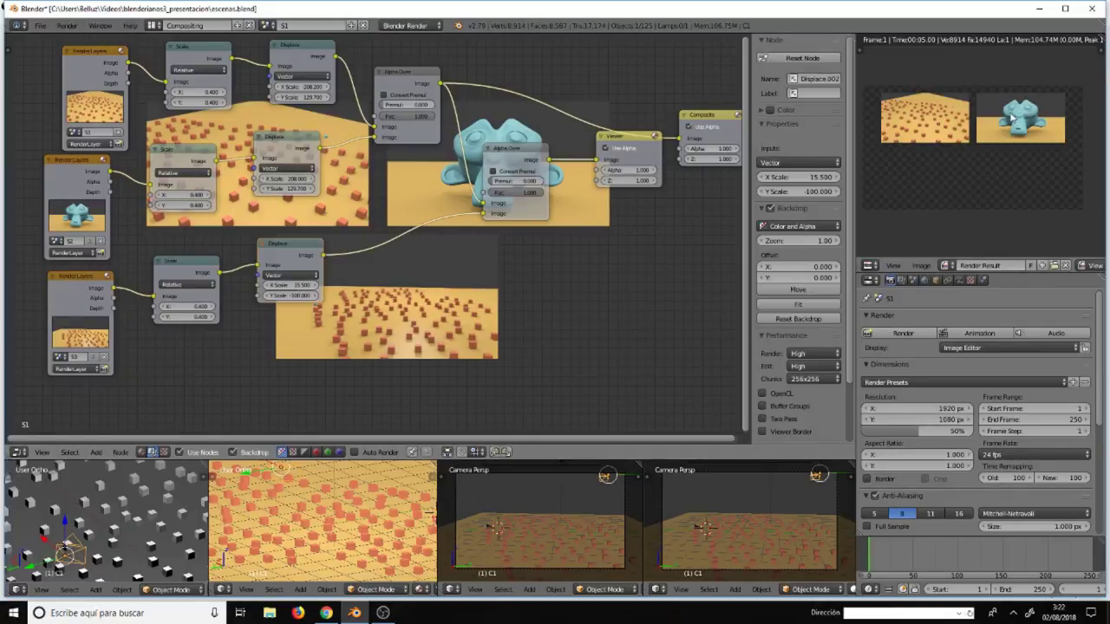
click(527, 156)
- Connect the final Alpha Over output to the Composite Image input and test-render
click(646, 150)
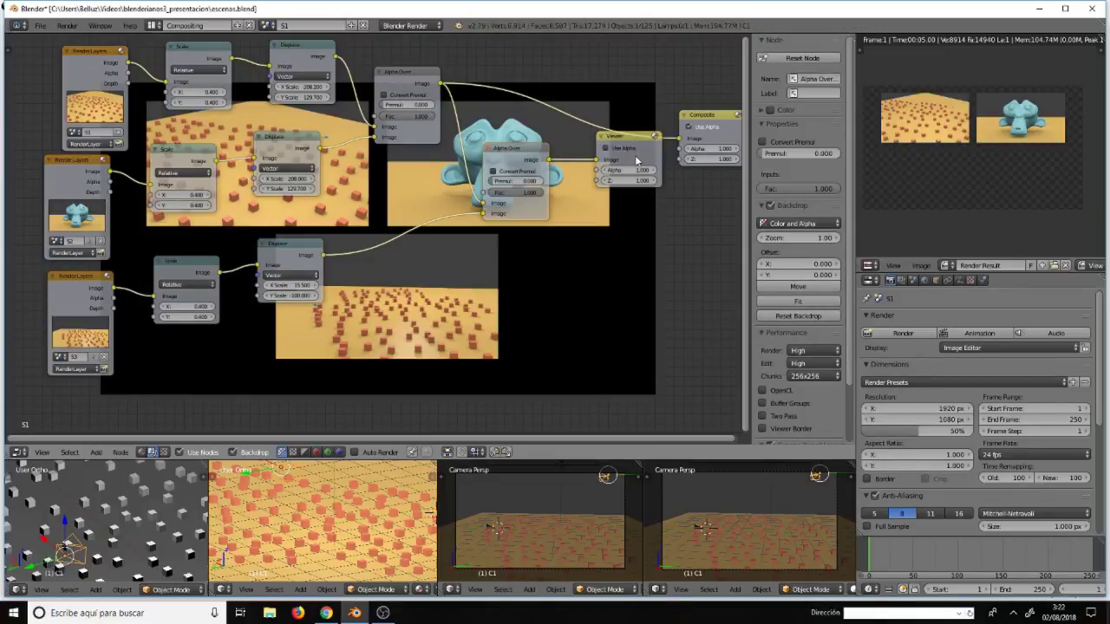
click(624, 152)
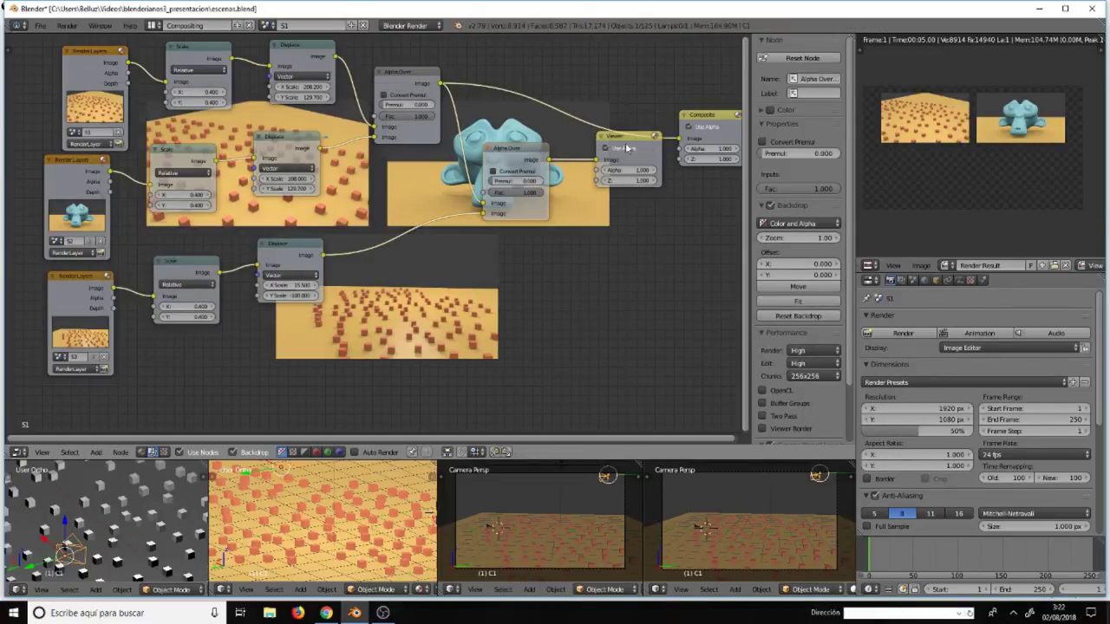
mouse_move(637, 139)
mouse_down()
mouse_move(667, 209)
mouse_move(688, 227)
mouse_up()
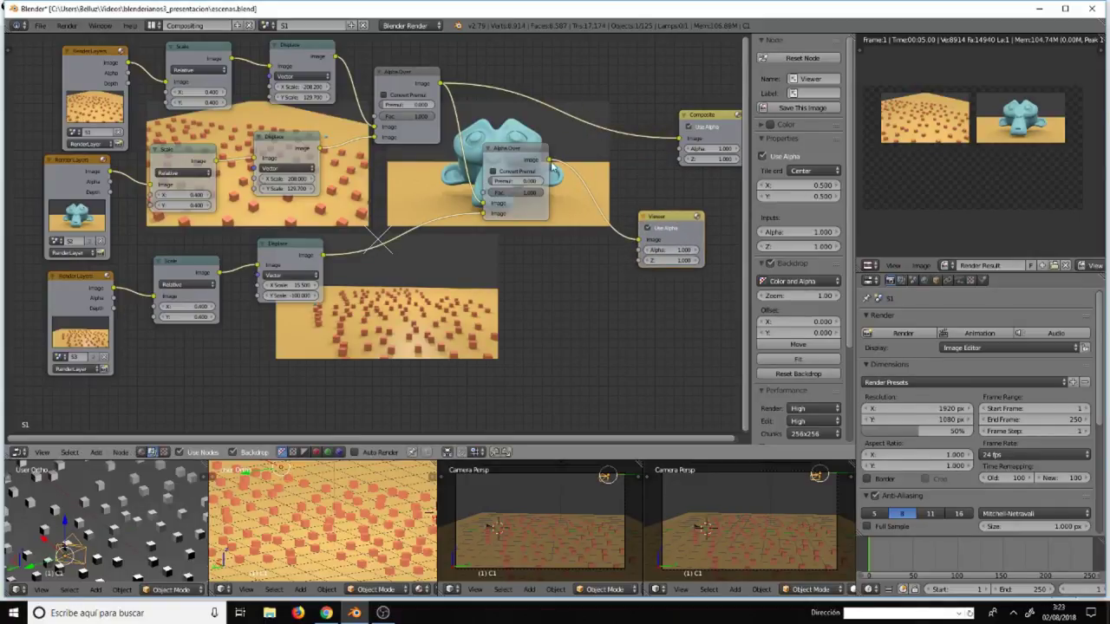
mouse_move(550, 161)
mouse_down()
mouse_move(681, 139)
mouse_move(668, 121)
mouse_up()
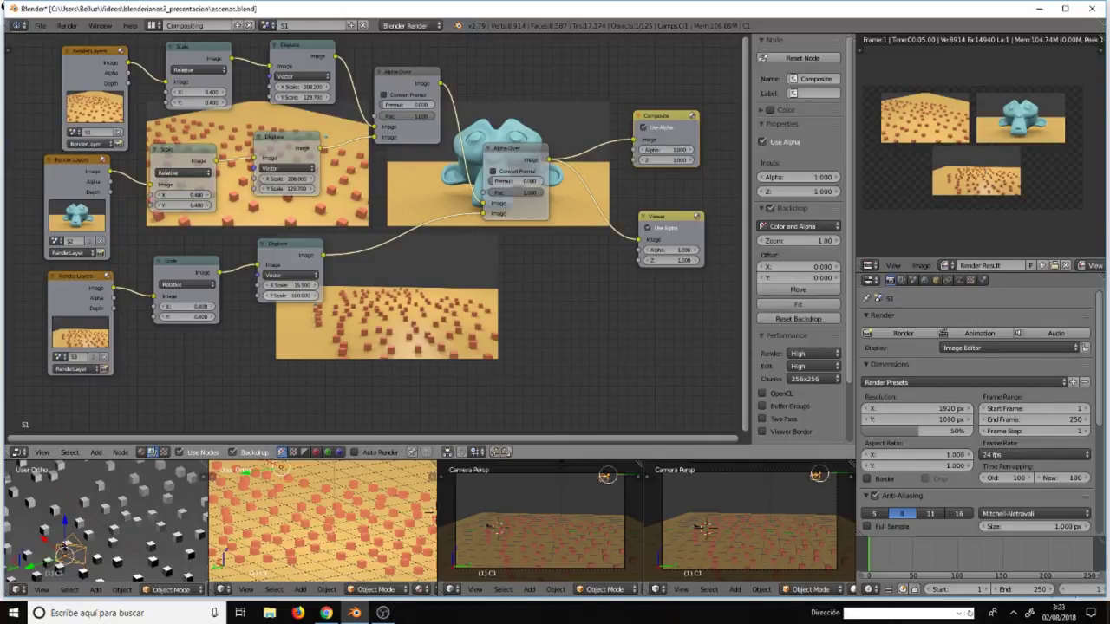
key(F12)
- Set the bottom Displace Y Scale to -117.2 and turn off Use Alpha on Composite
drag(292, 296, 305, 299)
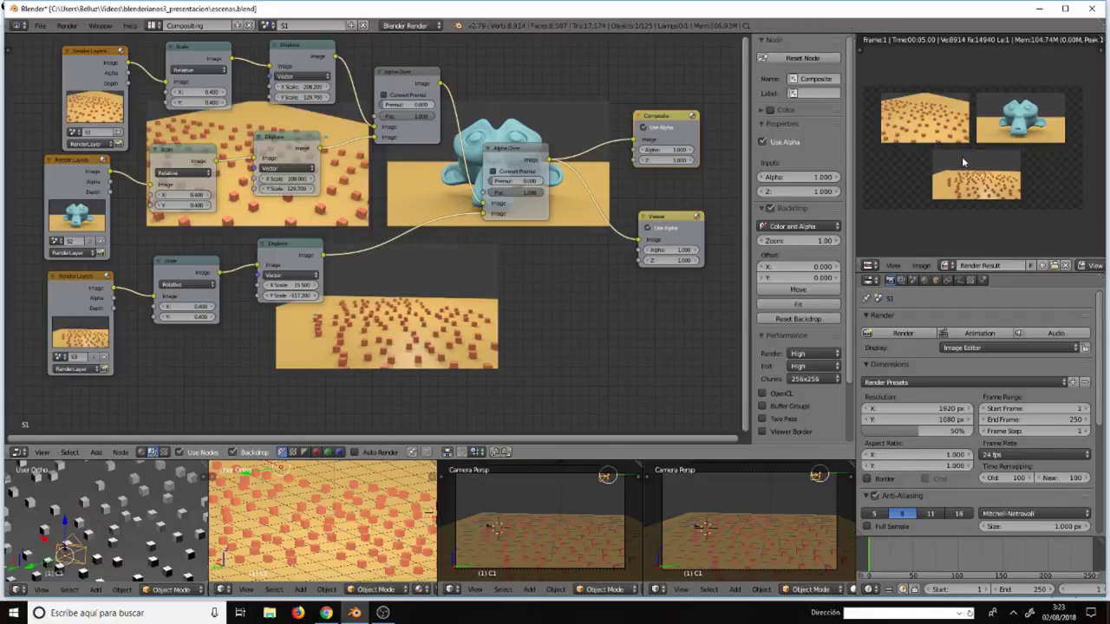
click(492, 171)
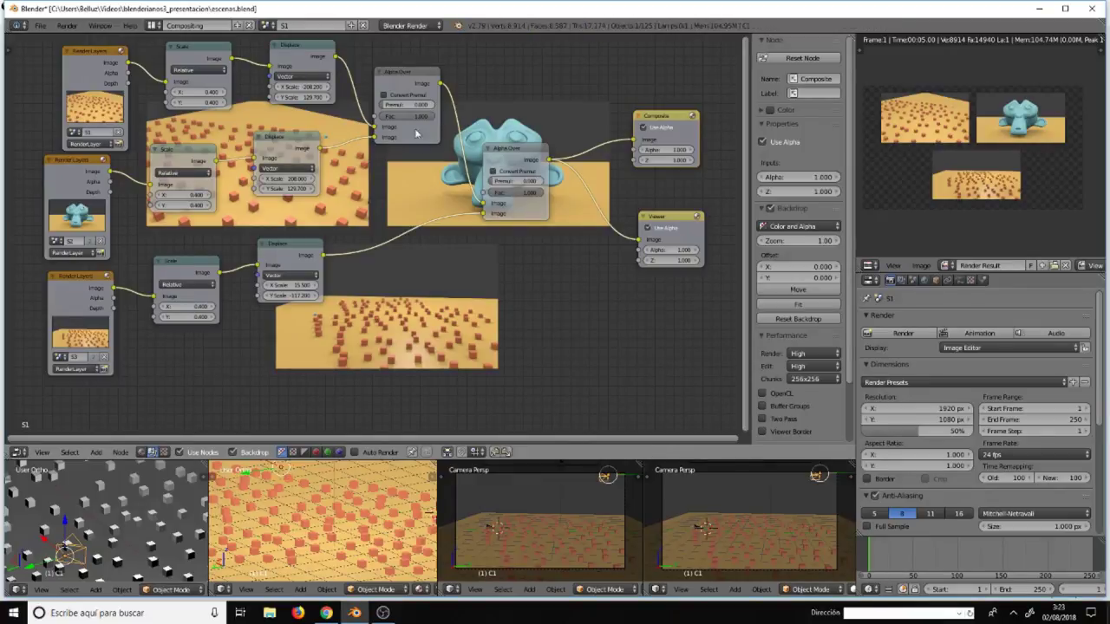
click(643, 127)
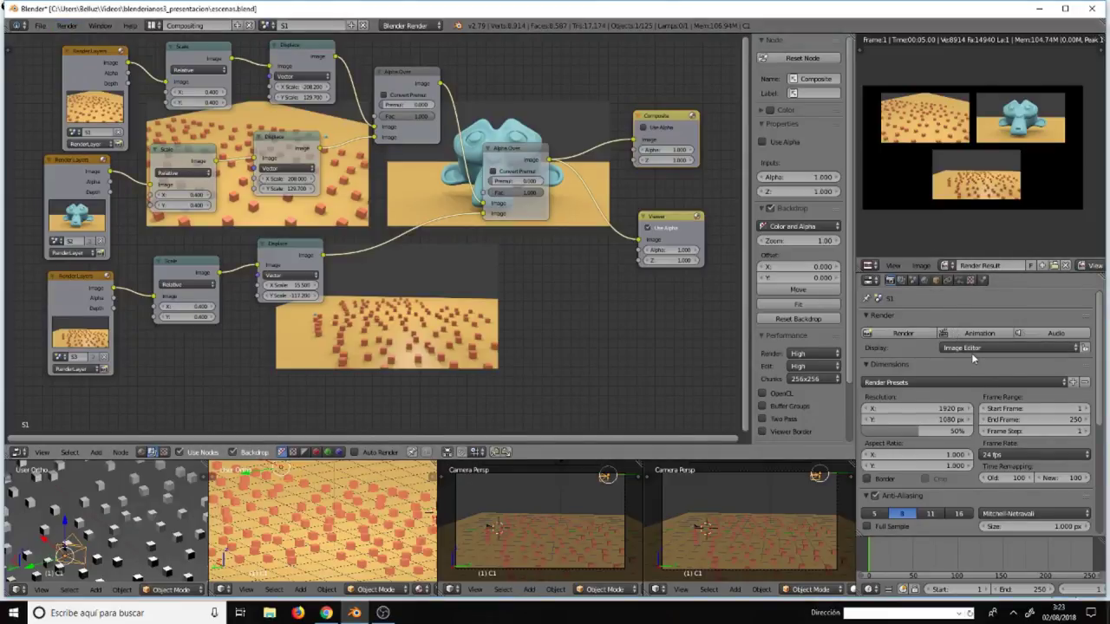
- Set the output file format to FFmpeg video and expand the Encoding settings
scroll(971, 353, down, 2)
scroll(971, 358, down, 1)
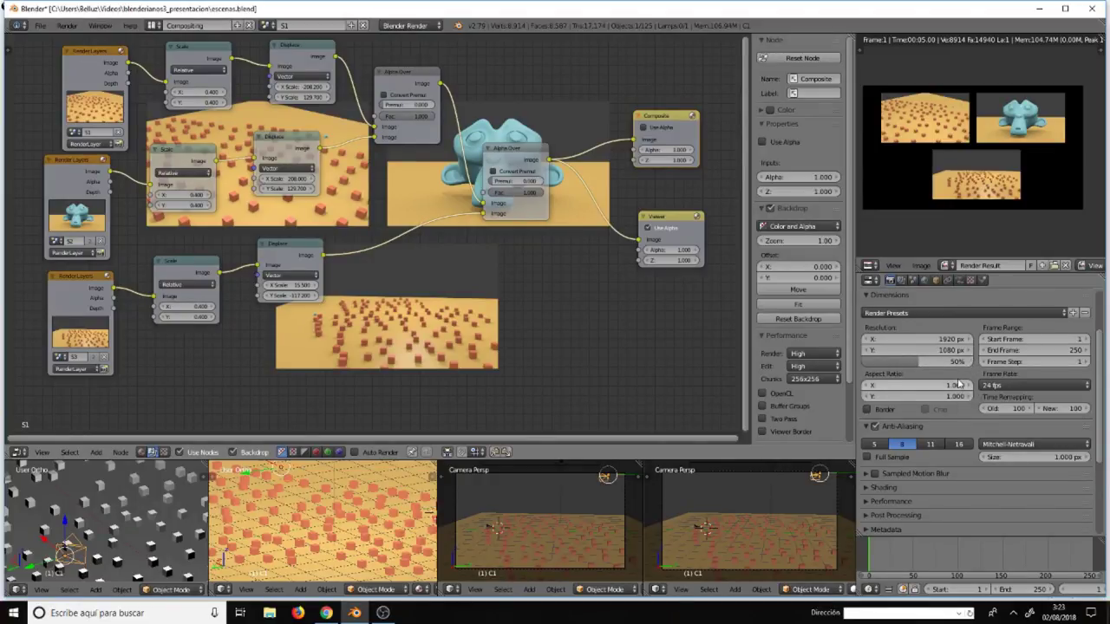
scroll(959, 382, down, 2)
scroll(957, 379, down, 4)
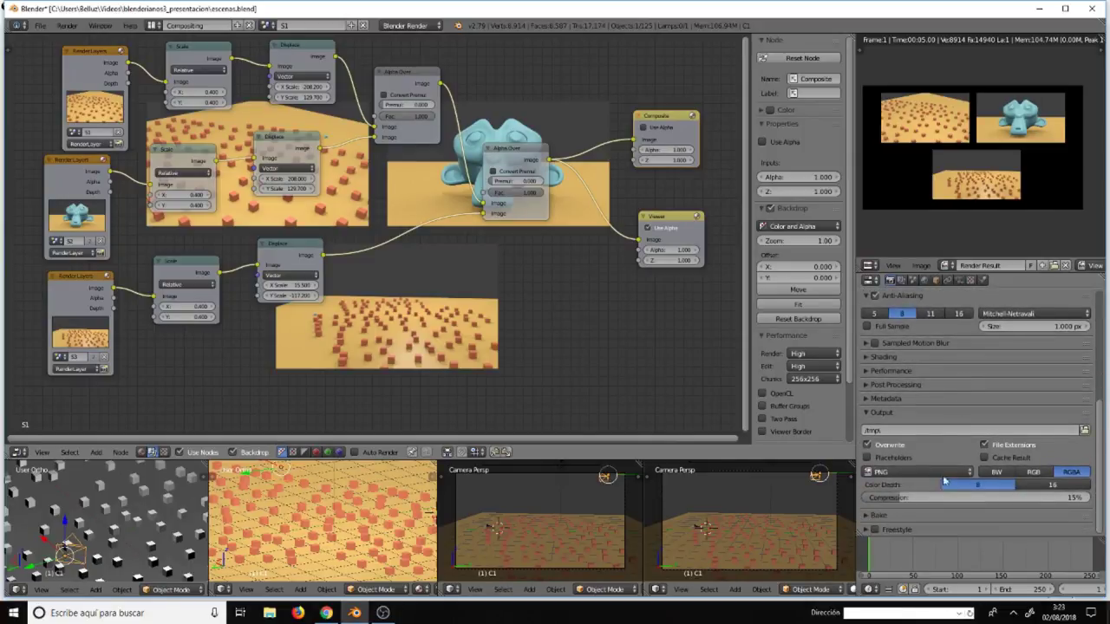
click(914, 471)
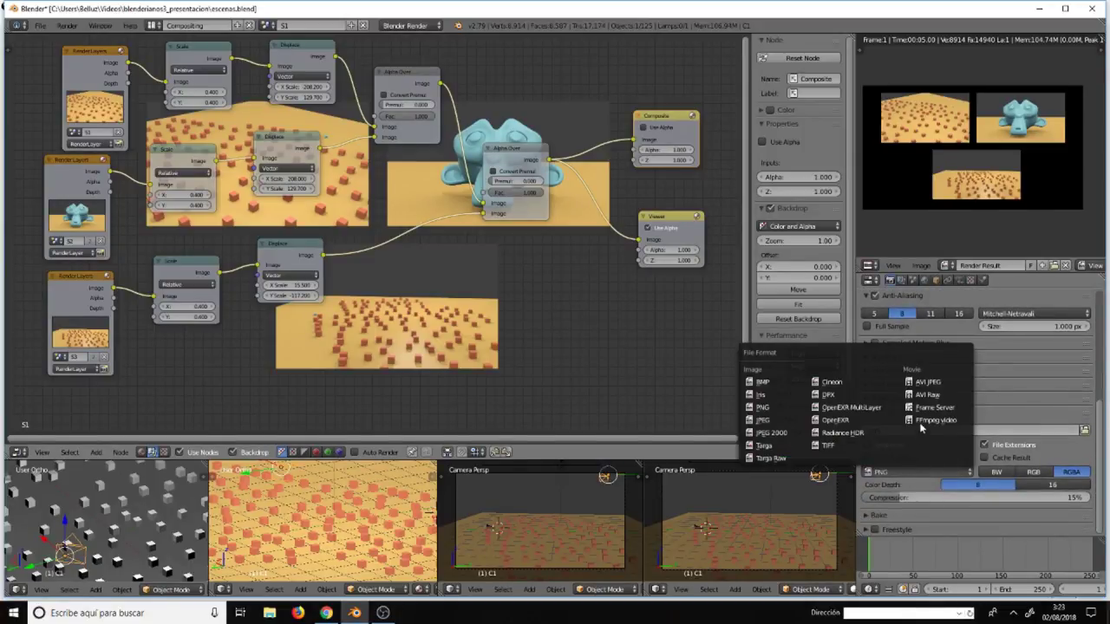
click(924, 422)
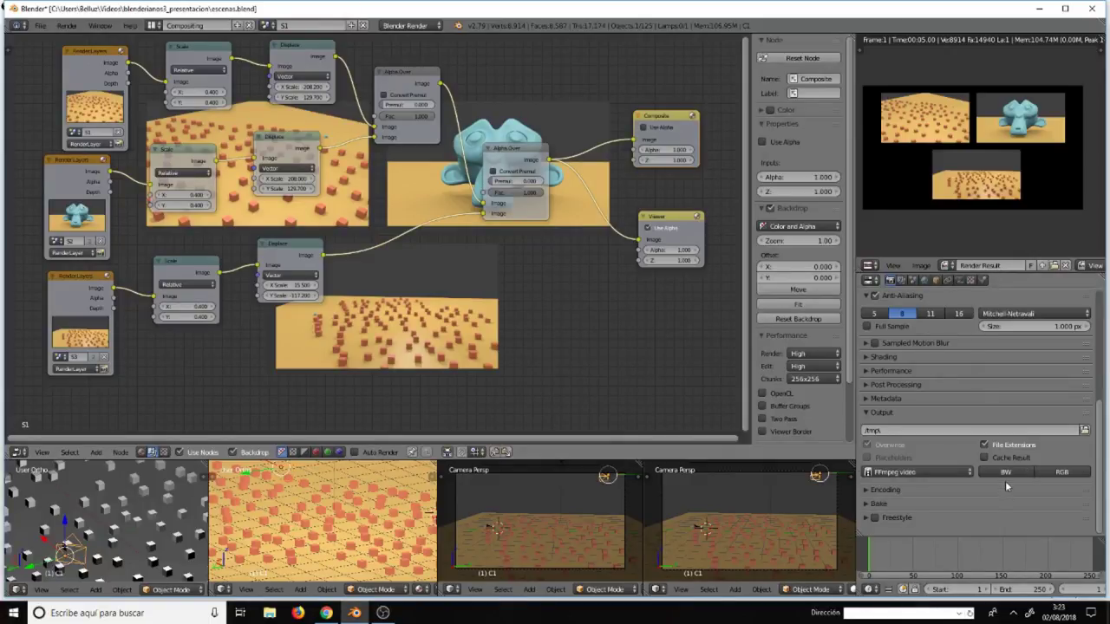
click(890, 491)
- Review the render settings, expand Sampled Motion Blur, and start rendering the animation
scroll(916, 480, down, 4)
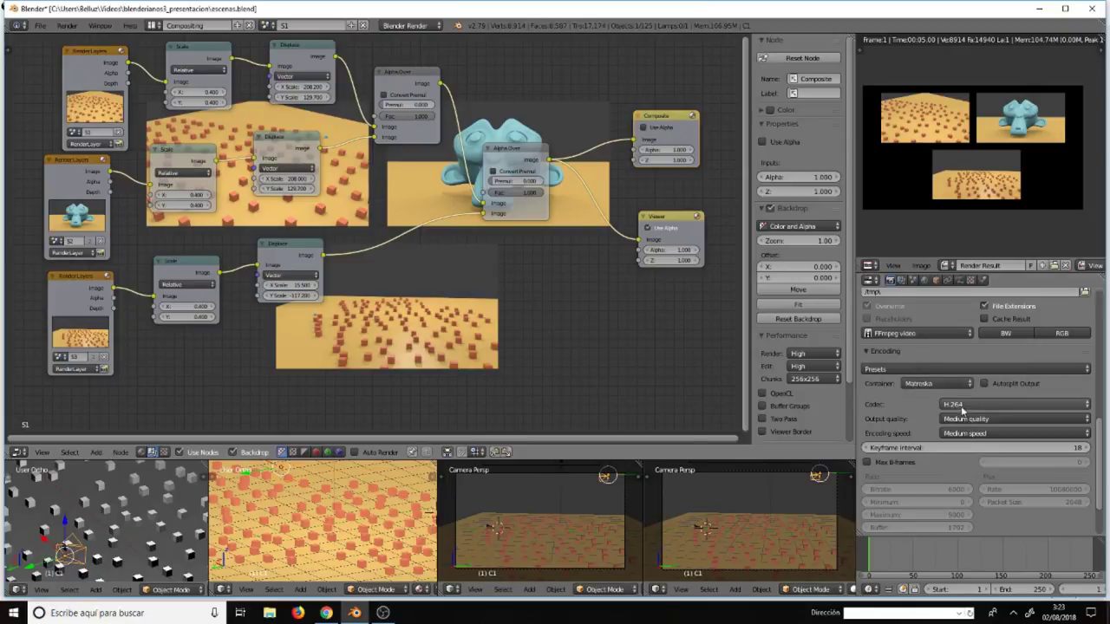
scroll(1067, 397, down, 2)
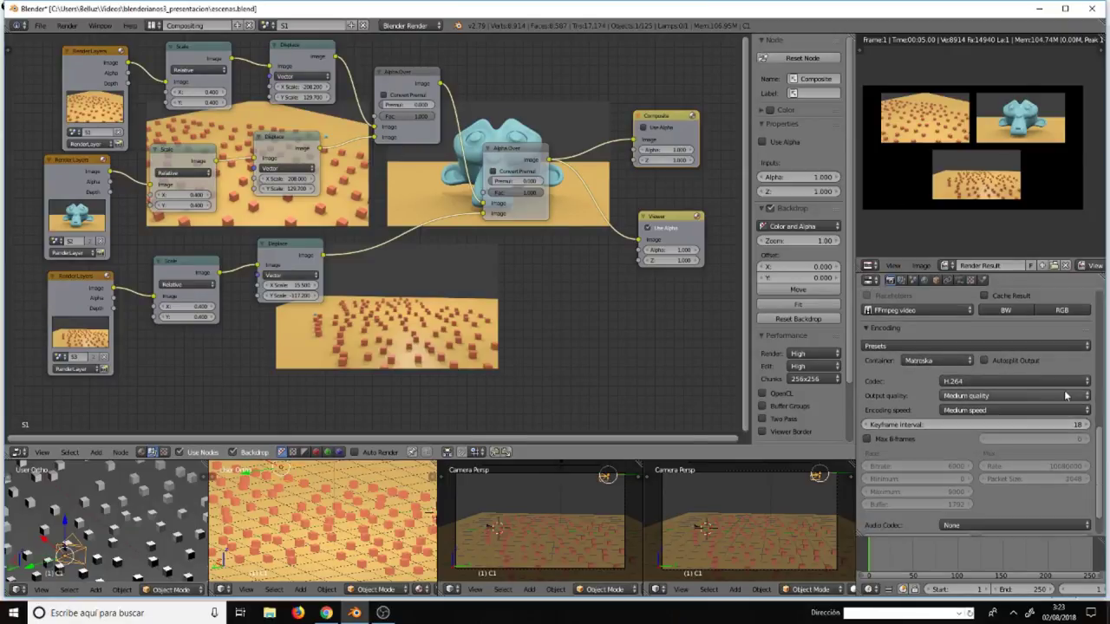
scroll(1066, 396, down, 2)
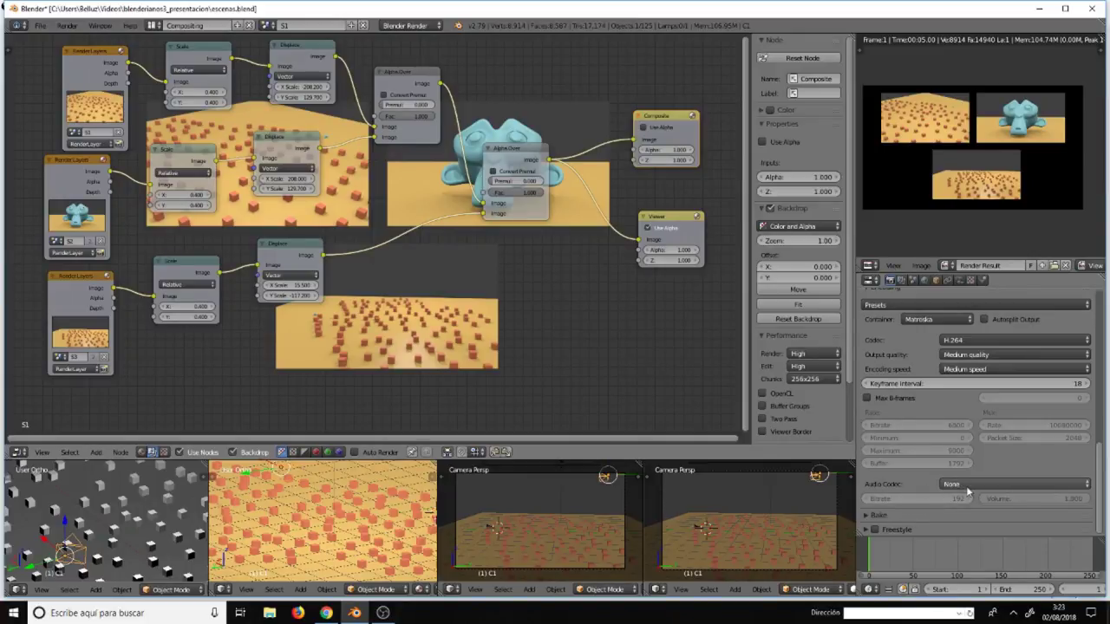
scroll(987, 392, up, 3)
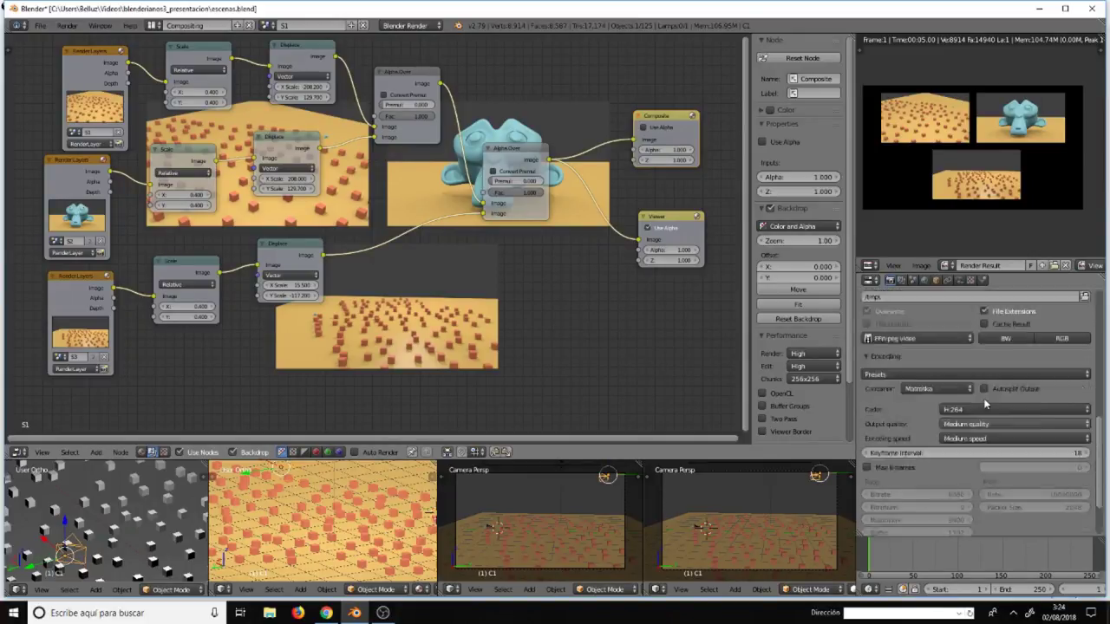
scroll(983, 398, up, 2)
scroll(981, 401, up, 2)
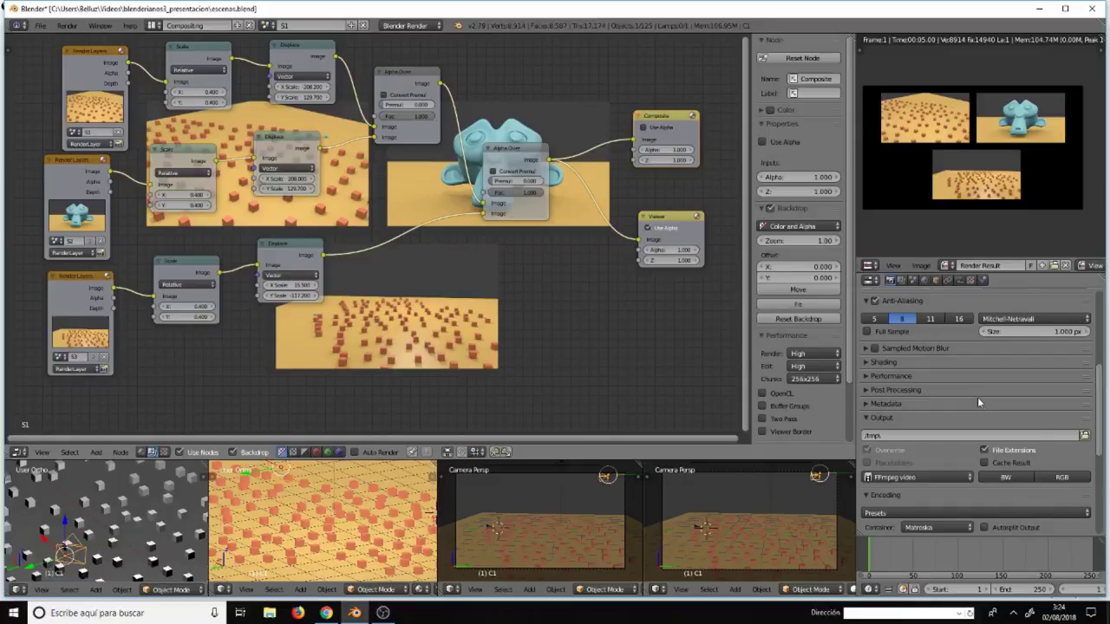
scroll(977, 398, up, 2)
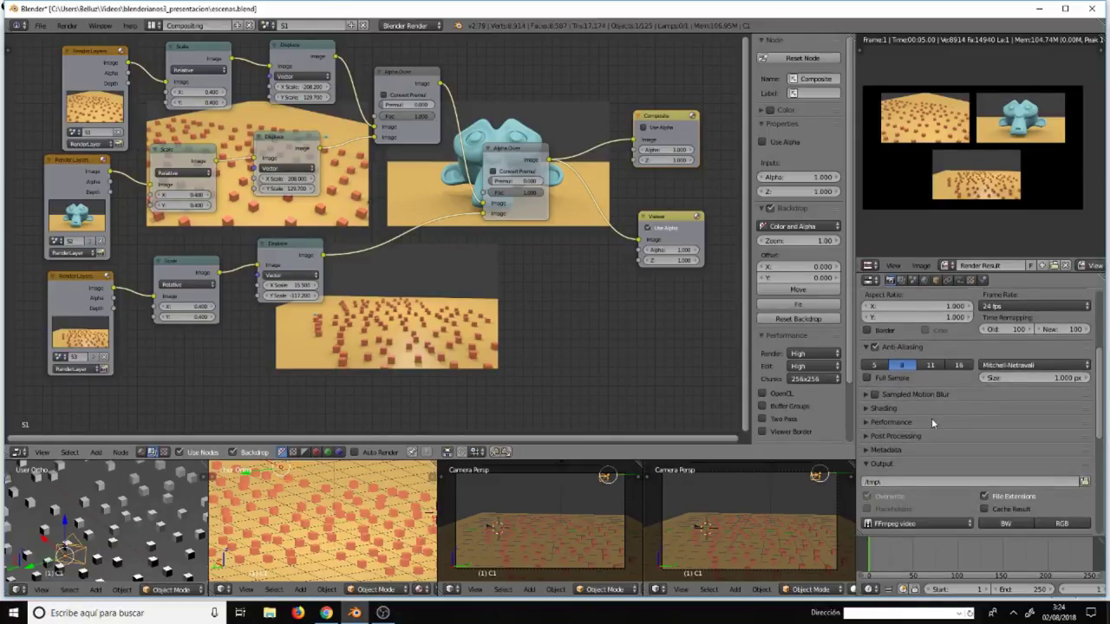
scroll(932, 418, up, 2)
scroll(931, 418, up, 2)
scroll(933, 422, down, 4)
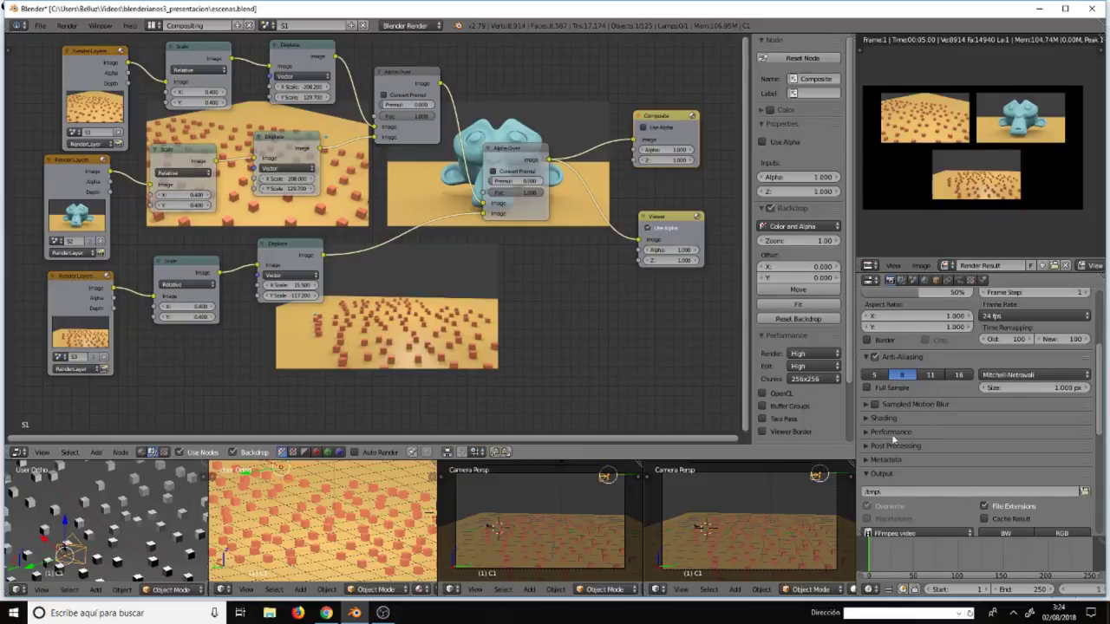
click(867, 405)
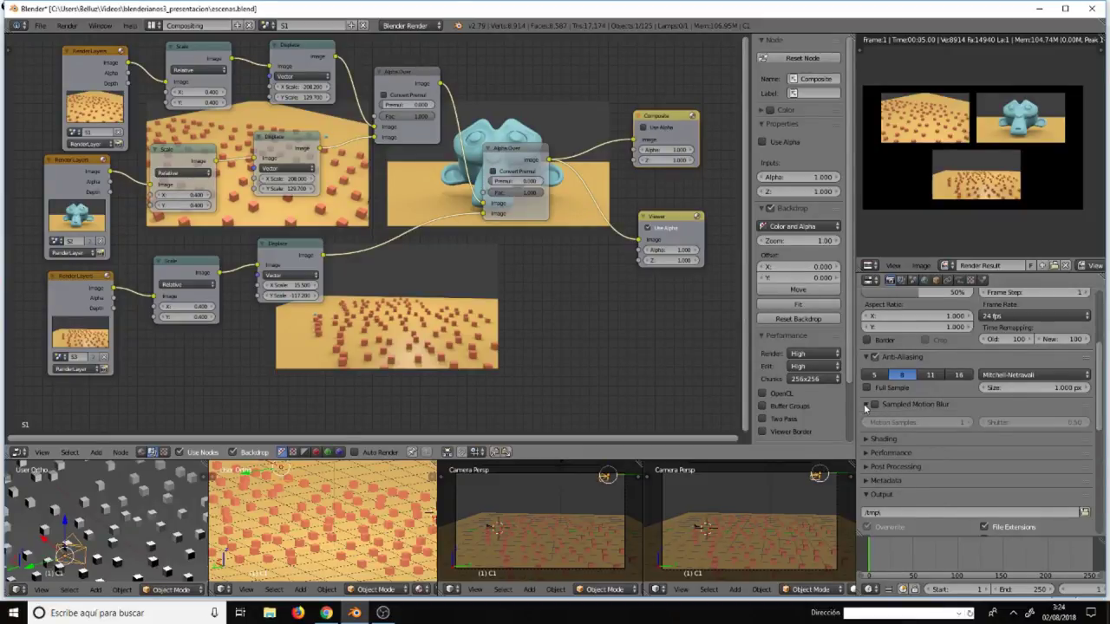
scroll(933, 430, up, 4)
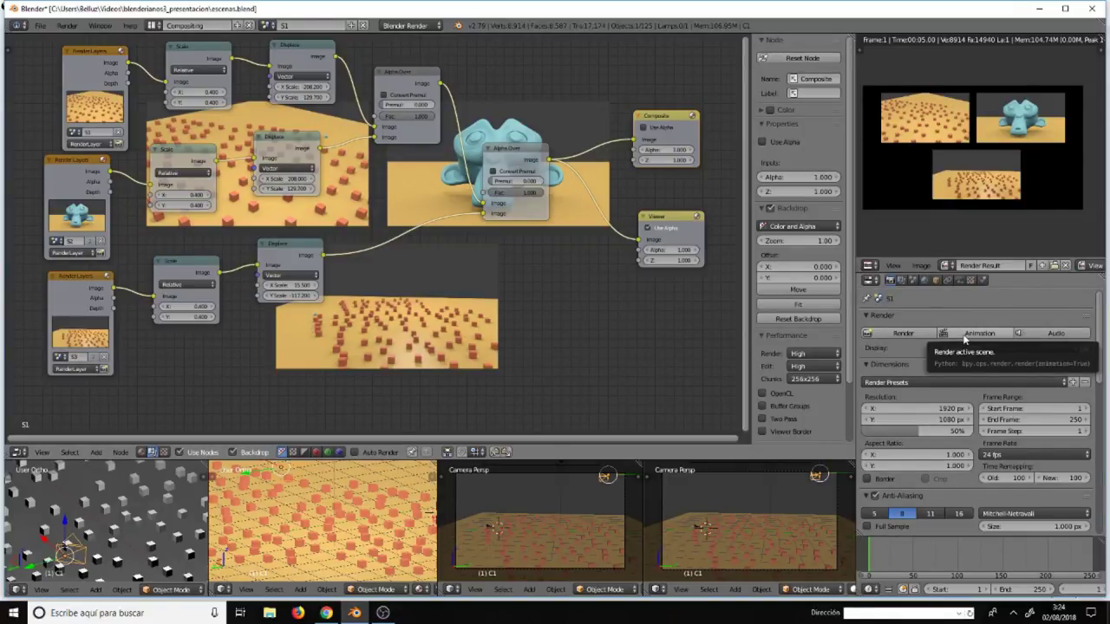
click(965, 337)
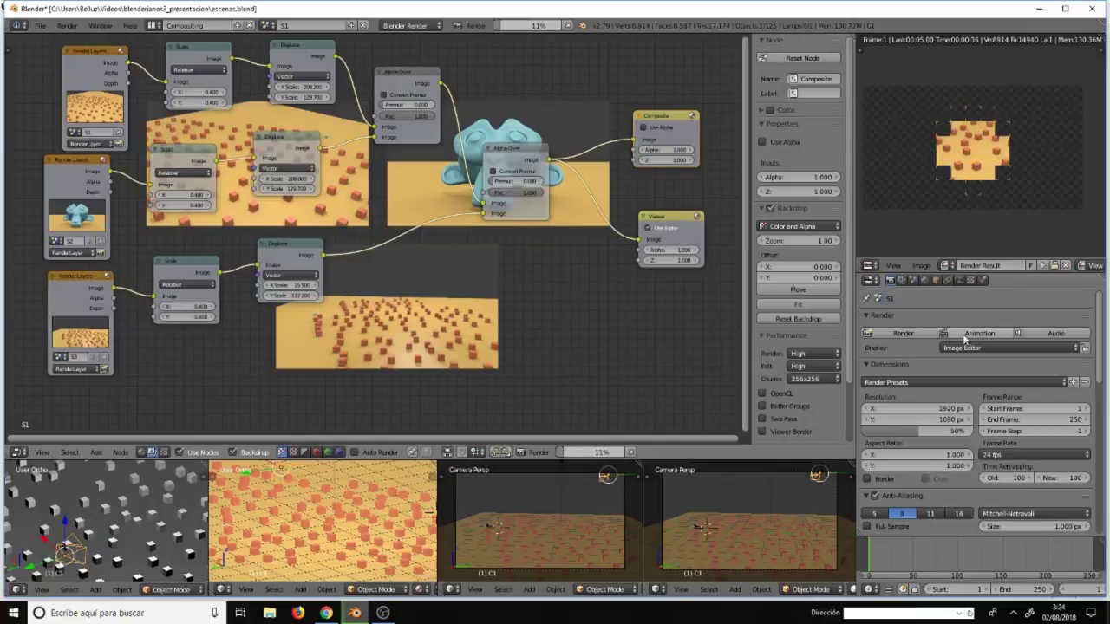